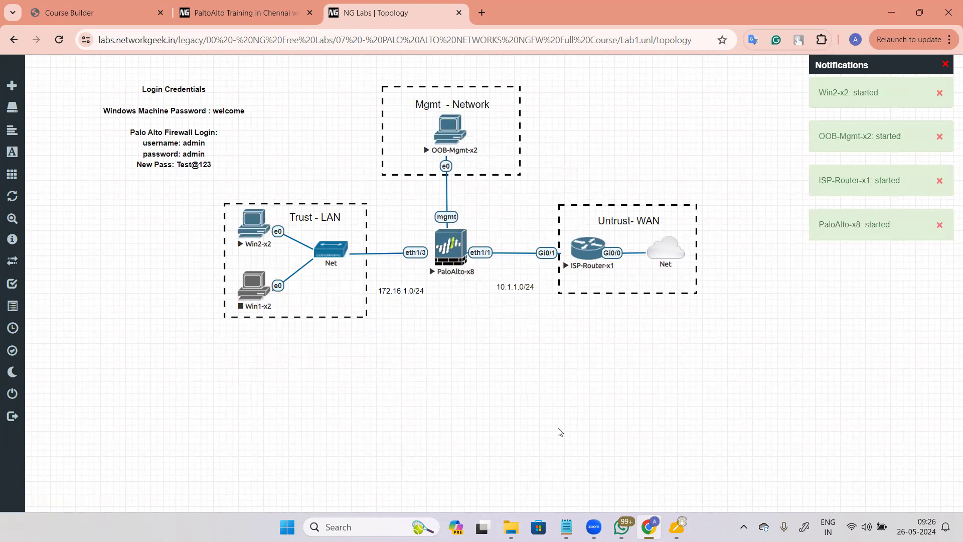
Step: Stop PaloAlto-x8 and try importing its saved config, dismissing the wipe-the-node error
click(482, 267)
mouse_move(19, 376)
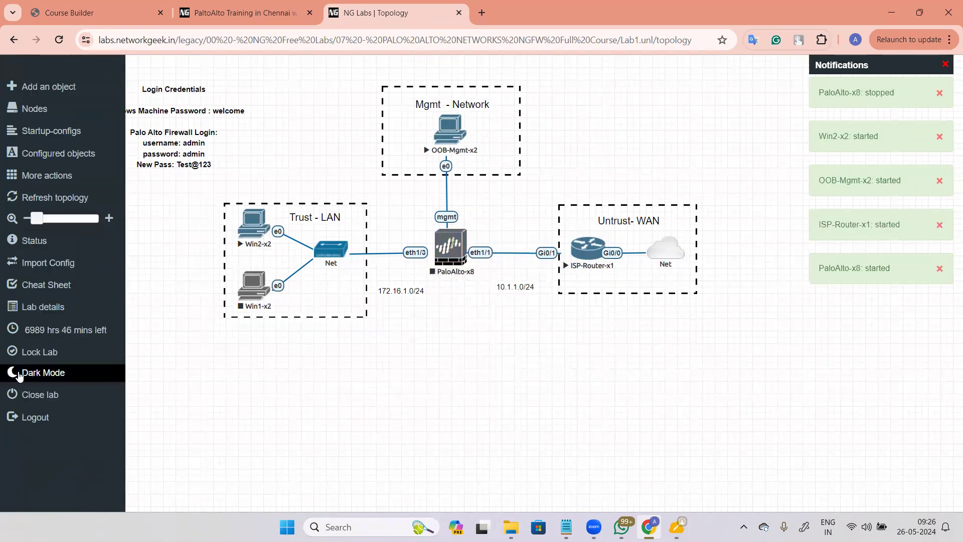
click(88, 271)
click(445, 239)
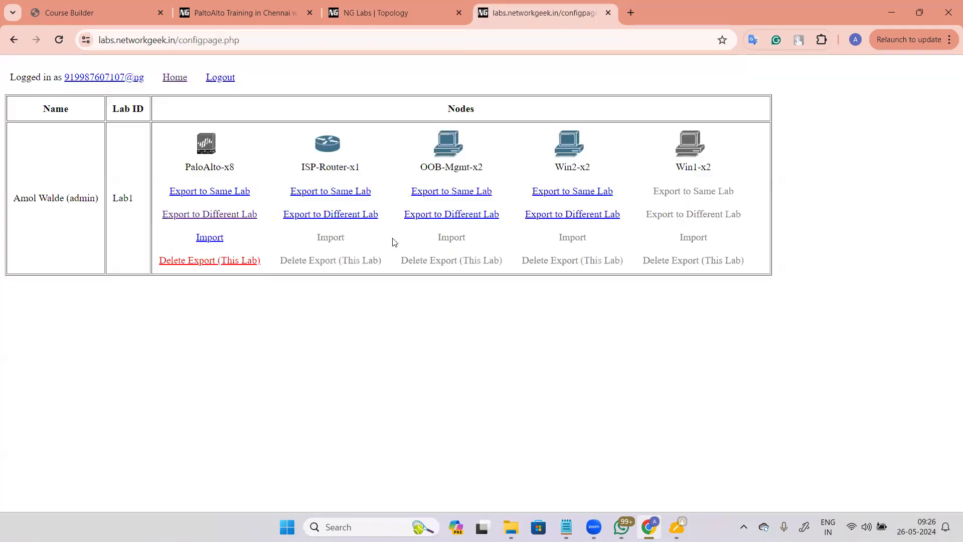
click(207, 243)
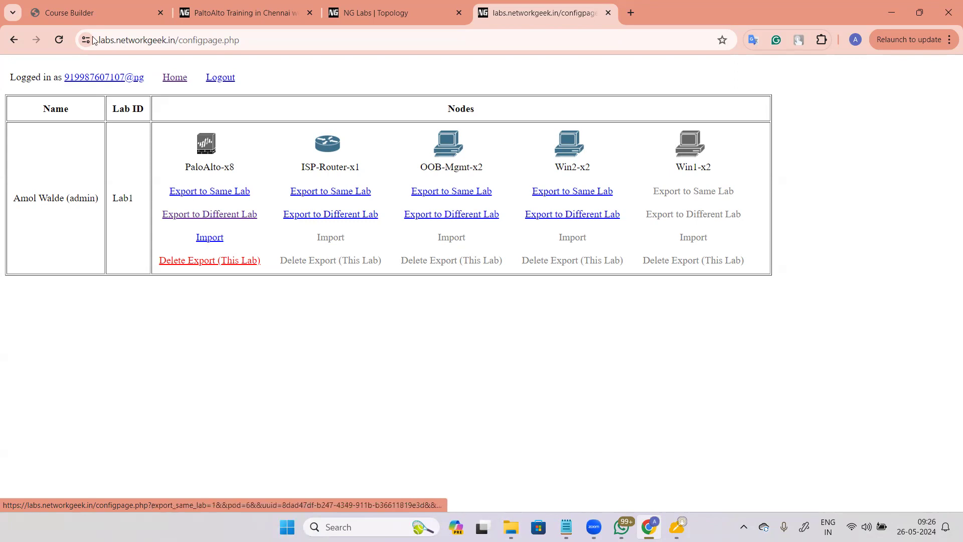
click(203, 239)
click(585, 119)
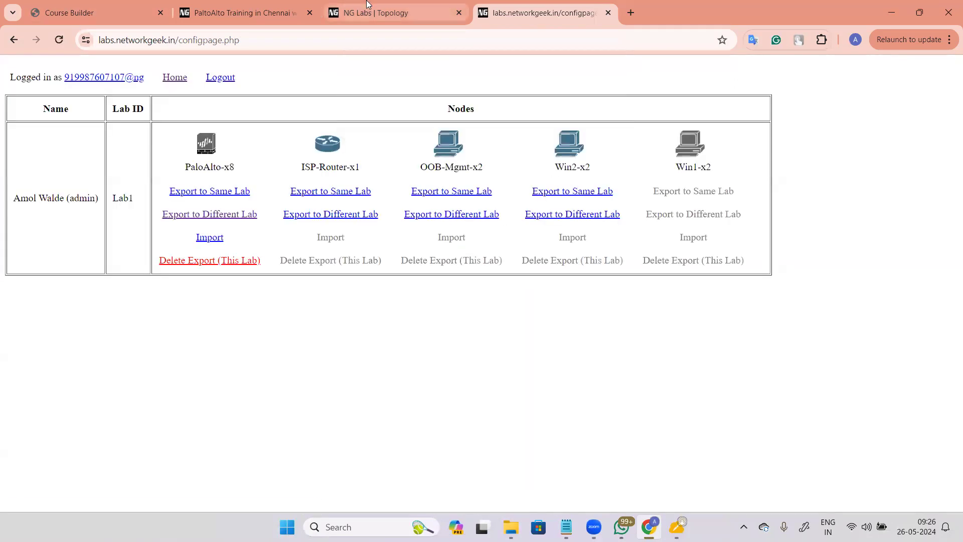
Step: Start the PaloAlto-x8 node again from the lab topology and switch to the whiteboard
click(368, 6)
click(450, 245)
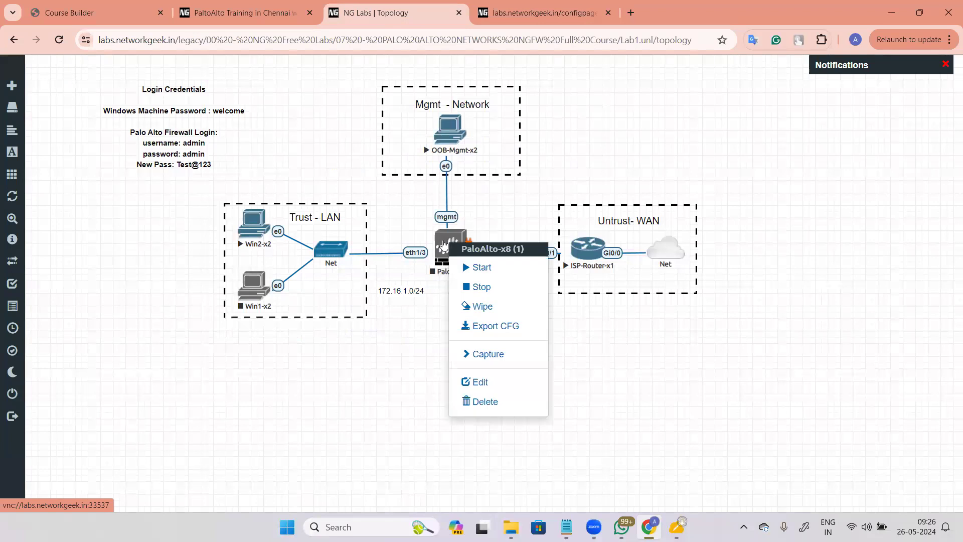
click(487, 268)
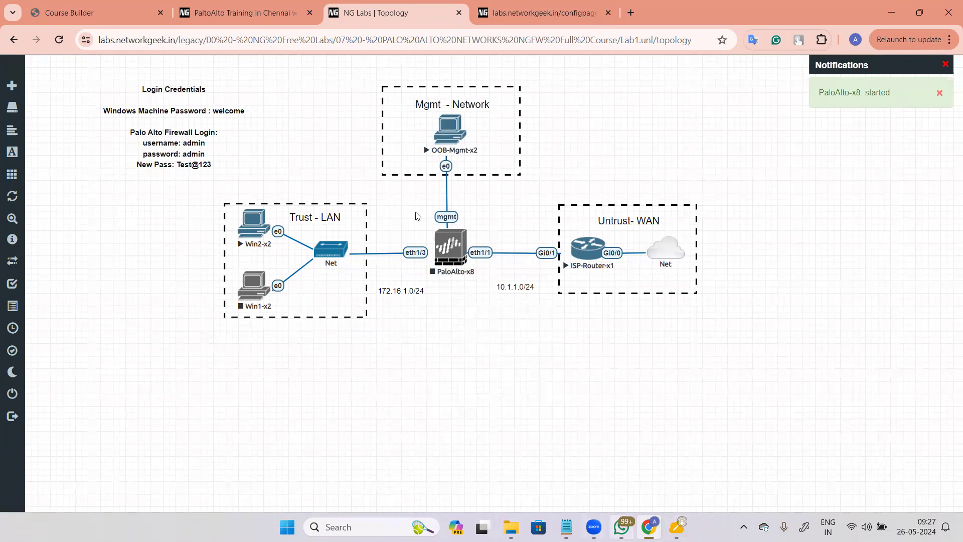
key(alt+Tab)
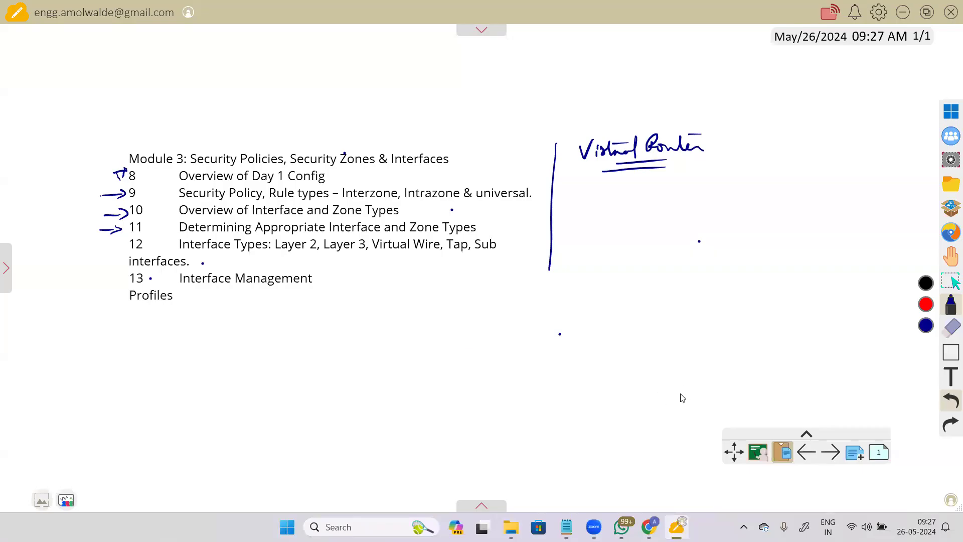
Step: Select and erase all the old module notes on the whiteboard
drag(523, 405, 526, 370)
key(ctrl+a)
key(Delete)
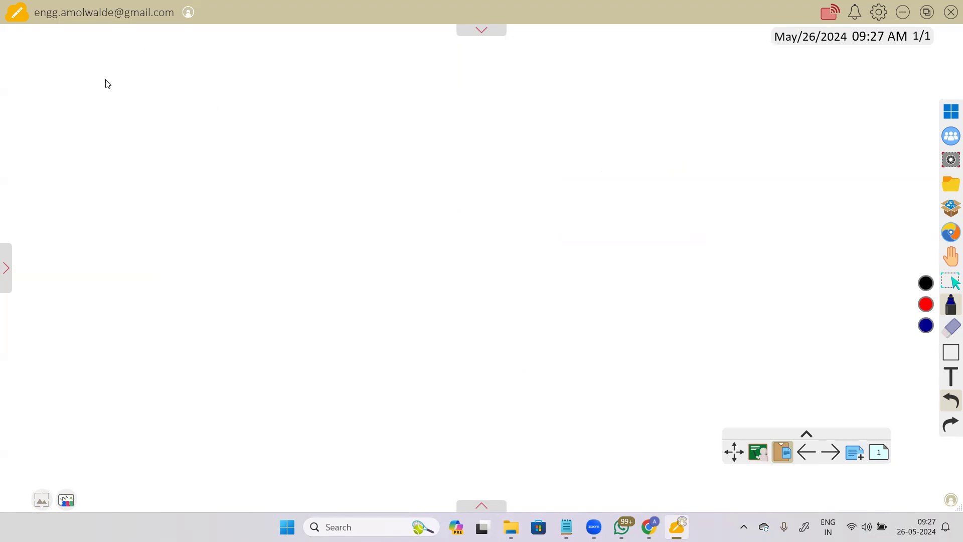
Step: Write 'Interface Management Profile', underline 'Management', and draw an arrow beneath it
mouse_move(102, 76)
mouse_down()
mouse_move(107, 93)
mouse_move(221, 81)
mouse_move(234, 68)
mouse_move(306, 75)
mouse_move(369, 51)
mouse_move(431, 70)
mouse_move(465, 64)
mouse_up()
drag(190, 94, 302, 91)
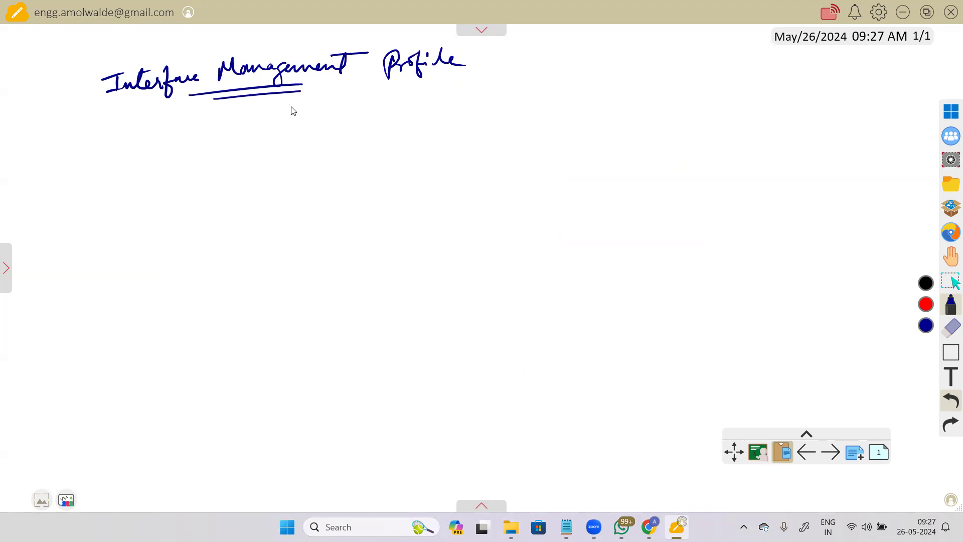
drag(104, 145, 139, 144)
drag(124, 136, 127, 151)
Step: Sketch two PCs with links running to the switch
mouse_move(293, 157)
mouse_down()
mouse_move(351, 177)
mouse_move(351, 188)
mouse_move(323, 196)
mouse_up()
drag(371, 161, 474, 164)
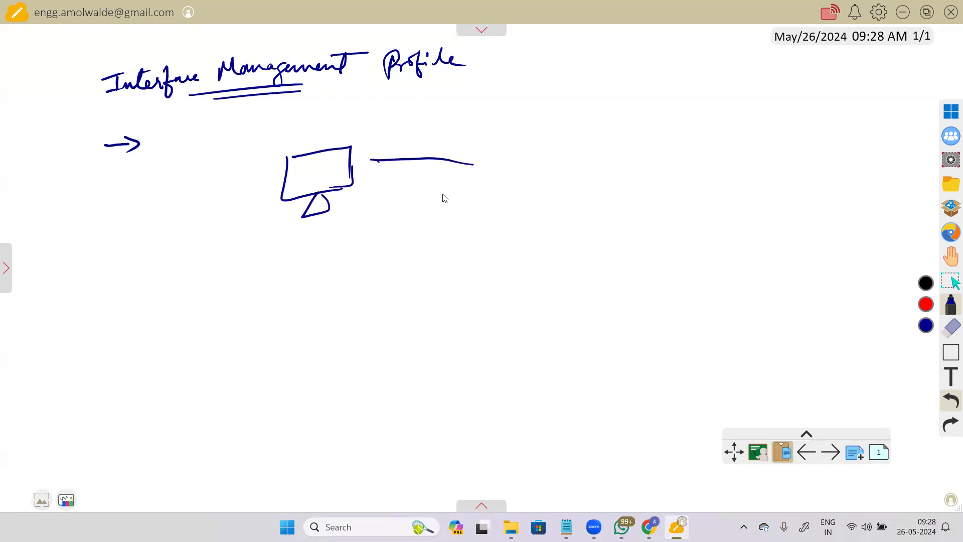
drag(301, 249, 366, 270)
drag(300, 251, 366, 269)
mouse_move(329, 287)
mouse_down()
mouse_move(346, 296)
mouse_move(342, 286)
mouse_up()
drag(373, 247, 463, 193)
Step: Draw the SW box, the PA firewall box, a router marked X and a link toward the cloud
drag(472, 156, 467, 205)
mouse_move(470, 154)
mouse_down()
mouse_move(521, 147)
mouse_move(519, 203)
mouse_up()
drag(518, 203, 467, 203)
drag(482, 163, 478, 181)
drag(484, 173, 556, 161)
drag(579, 128, 572, 216)
mouse_move(581, 121)
mouse_down()
mouse_move(653, 114)
mouse_move(614, 211)
mouse_up()
mouse_move(604, 140)
mouse_down()
mouse_move(621, 151)
mouse_move(694, 137)
mouse_move(725, 111)
mouse_move(733, 141)
mouse_up()
drag(731, 128, 714, 143)
mouse_move(769, 127)
mouse_down()
mouse_move(861, 109)
mouse_move(814, 98)
mouse_up()
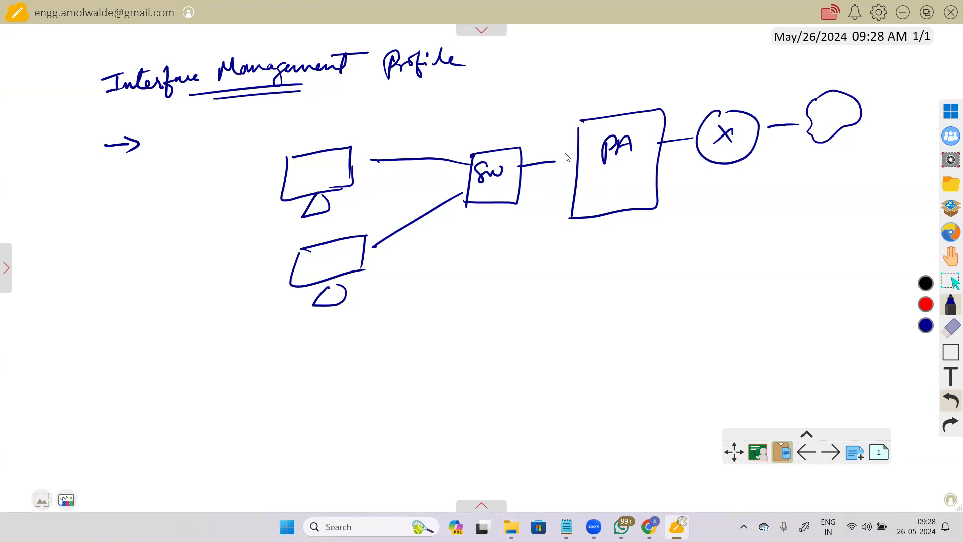
Step: Label the switch-to-PA interface 'eth 1/3 172.16.1.1/24'
mouse_move(554, 164)
mouse_down()
mouse_move(576, 156)
mouse_move(536, 223)
mouse_move(532, 262)
mouse_up()
drag(539, 247, 541, 263)
drag(478, 260, 503, 265)
drag(499, 257, 518, 265)
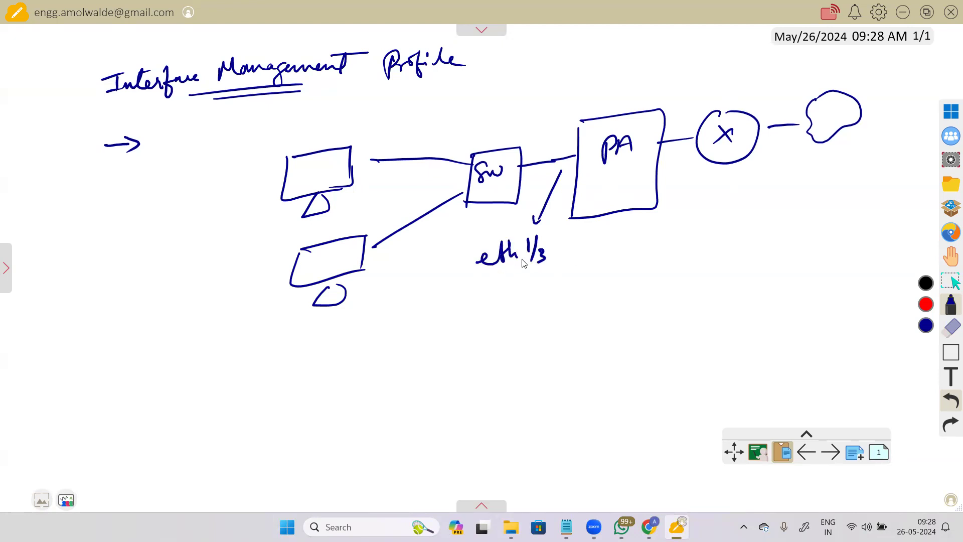
mouse_move(481, 285)
mouse_down()
mouse_move(481, 303)
mouse_move(527, 285)
mouse_up()
click(517, 289)
mouse_move(538, 275)
mouse_down()
mouse_move(538, 287)
mouse_move(589, 284)
mouse_up()
click(553, 277)
click(577, 274)
mouse_move(606, 246)
mouse_down()
mouse_move(598, 288)
mouse_move(644, 280)
mouse_up()
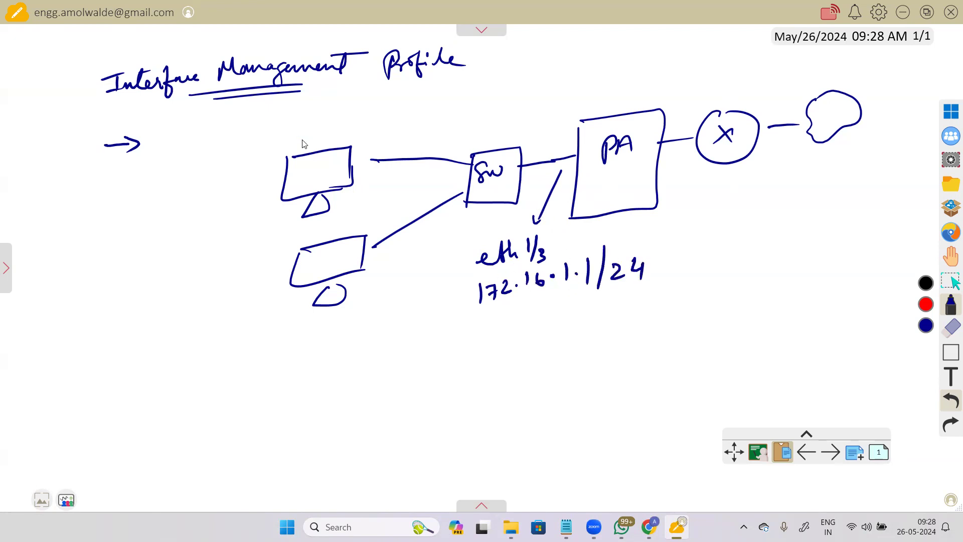
Step: Label the upper PC 'Win 7' and start writing its address 172.16.1.2/24 above it
drag(297, 167, 314, 176)
click(313, 165)
drag(317, 173, 340, 174)
drag(252, 113, 253, 127)
mouse_move(259, 114)
mouse_down()
mouse_move(262, 125)
mouse_move(288, 119)
mouse_up()
click(280, 120)
mouse_move(300, 106)
mouse_down()
mouse_move(296, 114)
mouse_move(318, 116)
mouse_move(378, 107)
mouse_up()
click(310, 112)
click(326, 111)
Step: Finish the PC address '172.16.1.2/24' and write 'def-gw → 172.16.1.1'
drag(376, 97, 377, 110)
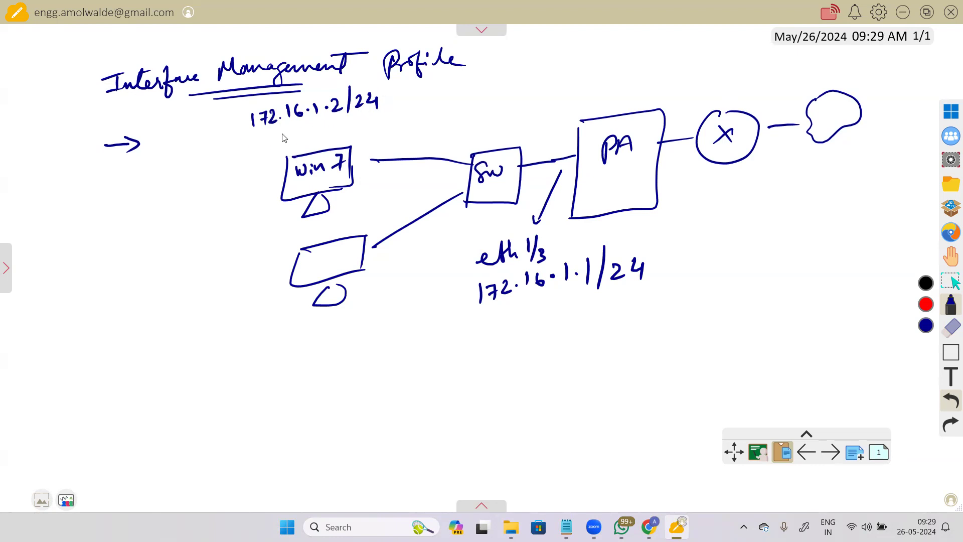
mouse_move(217, 159)
mouse_down()
mouse_move(248, 151)
mouse_move(254, 162)
mouse_move(269, 145)
mouse_move(325, 130)
mouse_move(411, 121)
mouse_up()
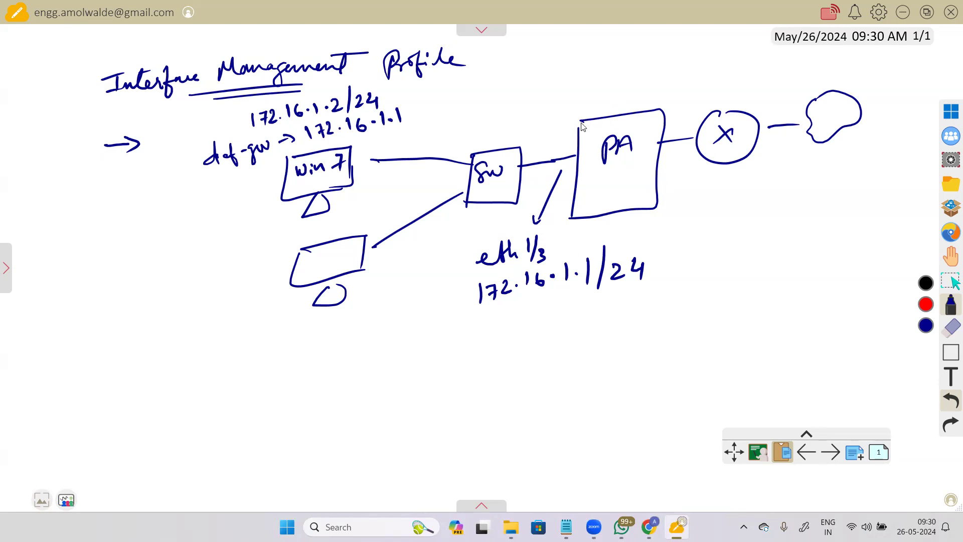
Step: Curve an arrow from the eth 1/3 link to the heading, mark the gateway, and label PA–router 'eth 1/1'
drag(586, 119, 577, 129)
mouse_move(550, 160)
mouse_down()
mouse_move(519, 80)
mouse_move(475, 64)
mouse_move(496, 73)
mouse_up()
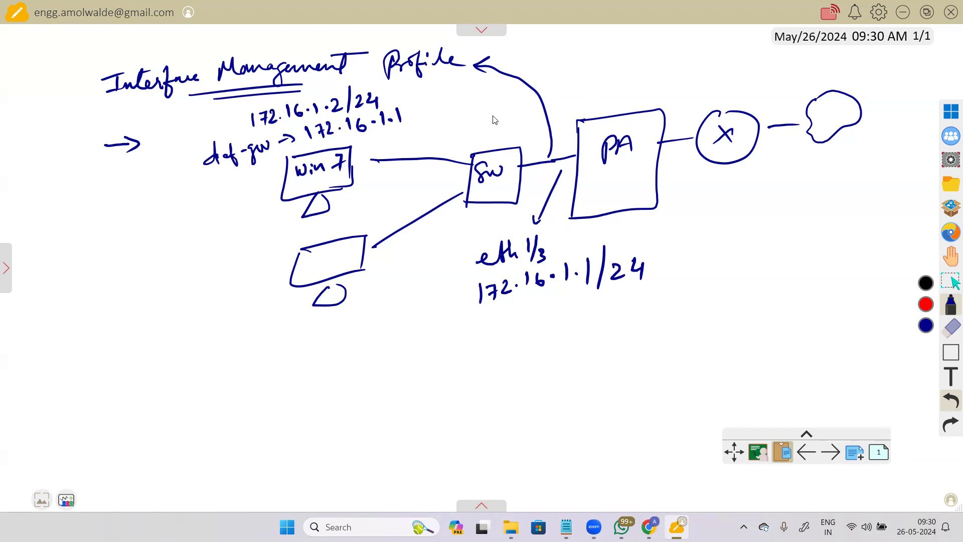
mouse_move(448, 108)
mouse_down()
mouse_move(410, 114)
mouse_move(424, 118)
mouse_up()
mouse_move(687, 98)
mouse_down()
mouse_move(670, 132)
mouse_move(703, 87)
mouse_move(722, 90)
mouse_up()
mouse_move(733, 66)
mouse_down()
mouse_move(737, 98)
mouse_move(748, 88)
mouse_up()
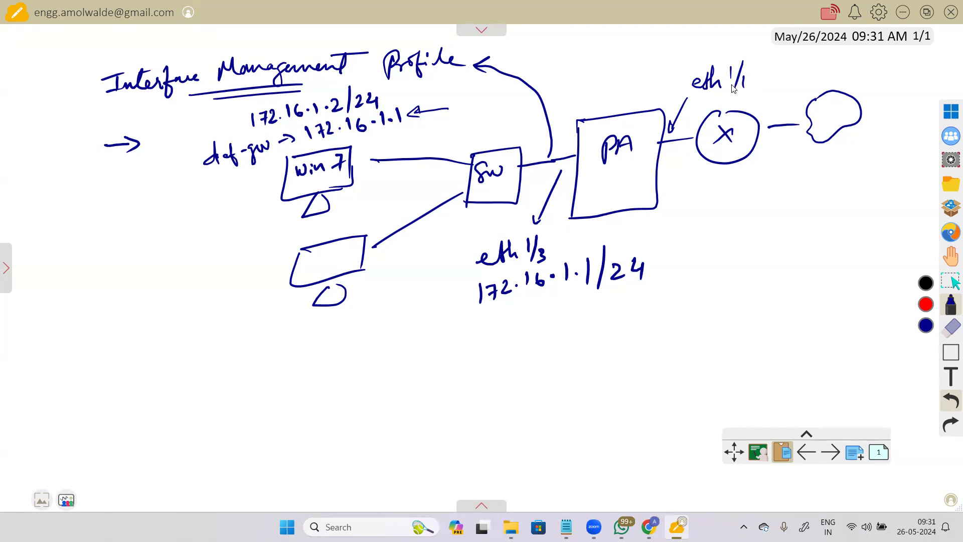
Step: Write and underline 'ping → x' below the lower PC
mouse_move(325, 332)
mouse_down()
mouse_move(327, 355)
mouse_move(333, 343)
mouse_move(369, 333)
mouse_move(354, 362)
mouse_move(417, 347)
mouse_up()
click(344, 329)
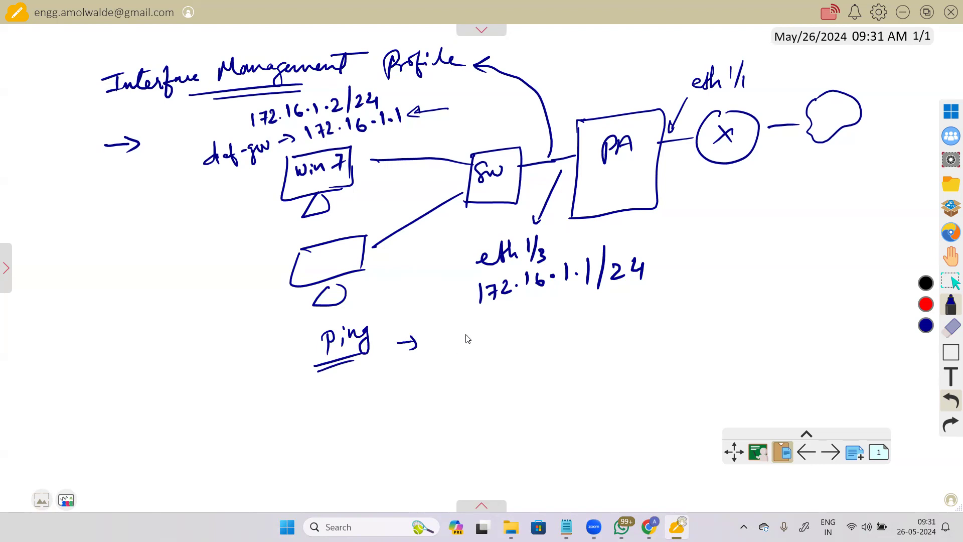
mouse_move(447, 337)
mouse_down()
mouse_move(455, 333)
mouse_move(457, 346)
mouse_up()
Step: Draw a ticked mgmt-PC on the firewall's mgmt port and an arrowhead on the SW–PA link
mouse_move(616, 91)
mouse_down()
mouse_move(615, 110)
mouse_move(648, 107)
mouse_move(667, 85)
mouse_up()
mouse_move(593, 39)
mouse_down()
mouse_move(624, 51)
mouse_move(612, 87)
mouse_up()
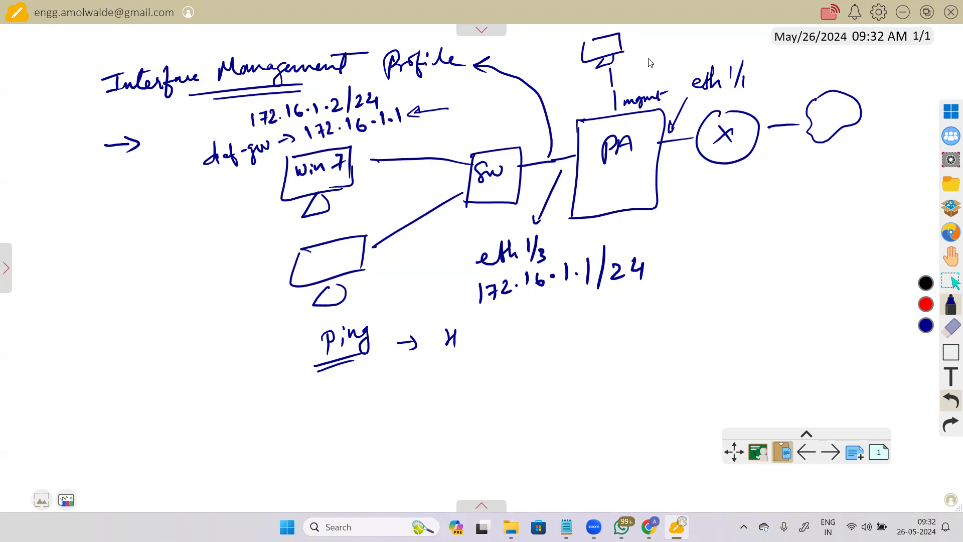
drag(631, 49, 706, 36)
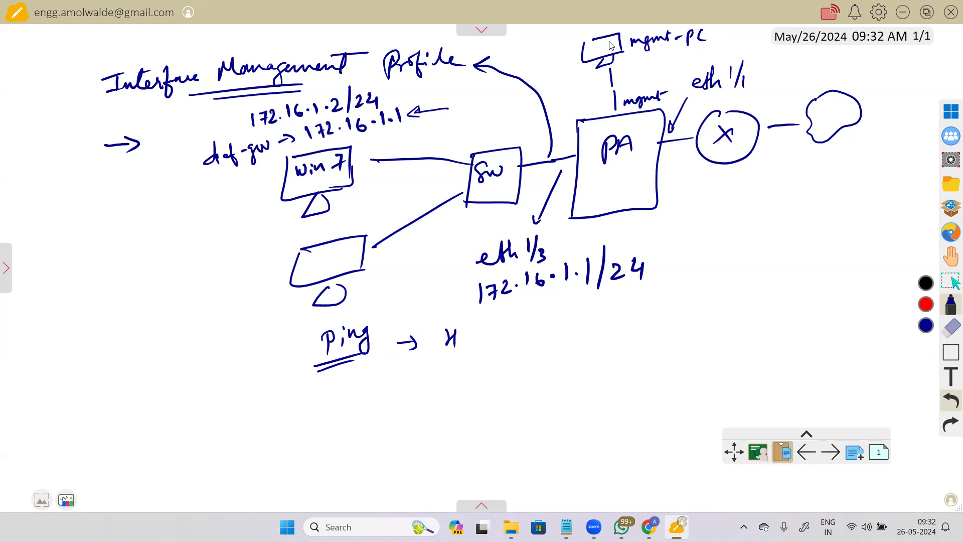
drag(550, 46, 575, 42)
mouse_move(575, 146)
mouse_down()
mouse_move(563, 159)
mouse_move(575, 150)
mouse_up()
Step: Underline gateway 172.16.1.1, tick Ping, and write a ticked HTTPS and a circled HTTP
drag(313, 136, 407, 127)
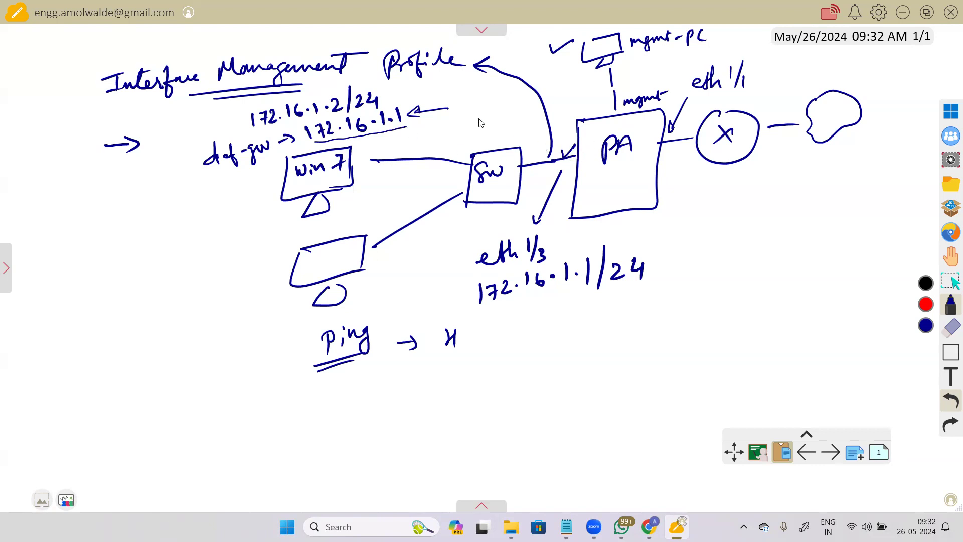
drag(284, 339, 306, 331)
mouse_move(293, 395)
mouse_down()
mouse_move(316, 384)
mouse_move(343, 385)
mouse_move(347, 397)
mouse_move(370, 380)
mouse_move(379, 387)
mouse_up()
mouse_move(328, 407)
mouse_down()
mouse_move(343, 425)
mouse_move(385, 407)
mouse_up()
mouse_move(327, 436)
mouse_down()
mouse_move(382, 401)
mouse_move(321, 418)
mouse_move(350, 432)
mouse_up()
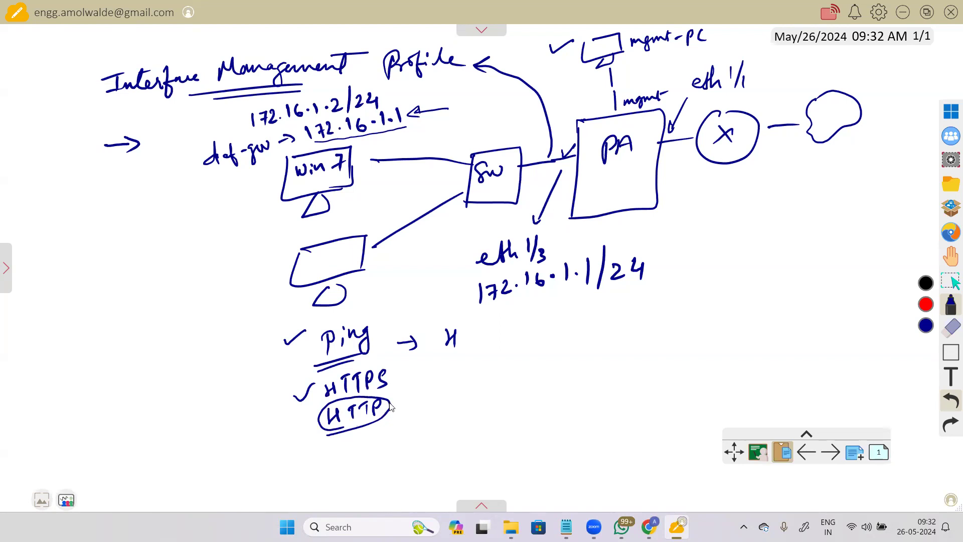
Step: Write SSH under the circled HTTP and draw an arrow leading left from Win 7
mouse_move(352, 437)
mouse_down()
mouse_move(341, 456)
mouse_move(370, 452)
mouse_up()
drag(377, 435, 378, 457)
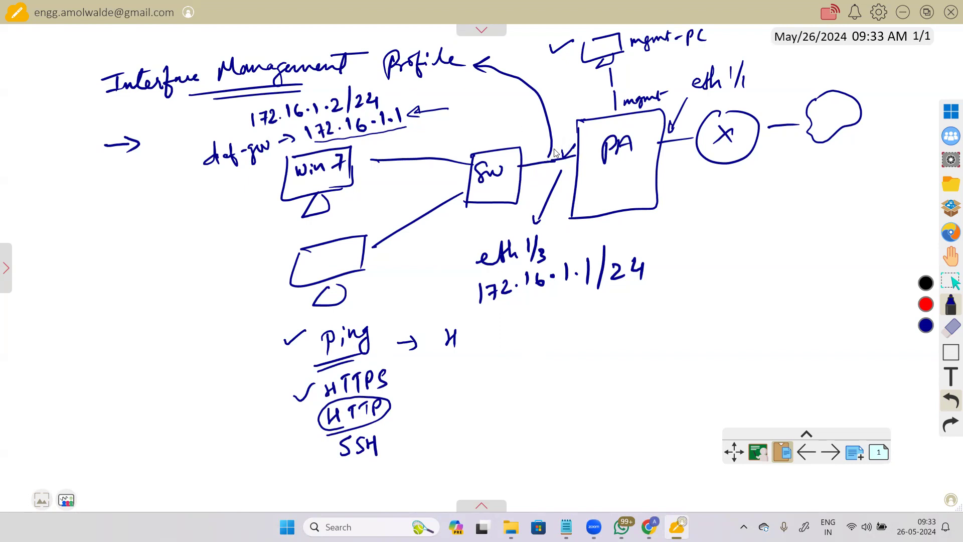
drag(282, 184, 268, 193)
mouse_move(81, 206)
mouse_down()
mouse_move(104, 199)
mouse_move(119, 223)
mouse_move(131, 203)
mouse_up()
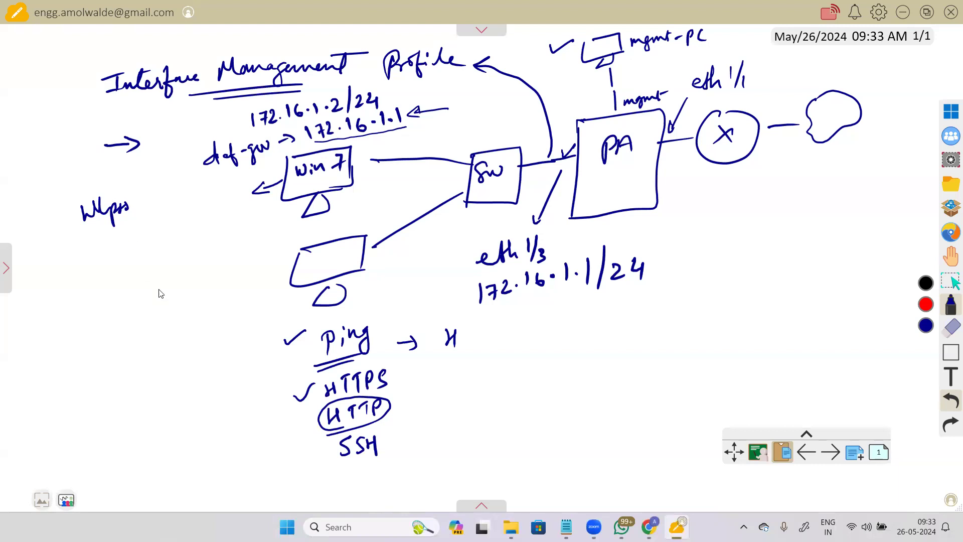
click(951, 327)
mouse_move(130, 207)
mouse_down()
mouse_move(120, 209)
mouse_move(129, 221)
mouse_up()
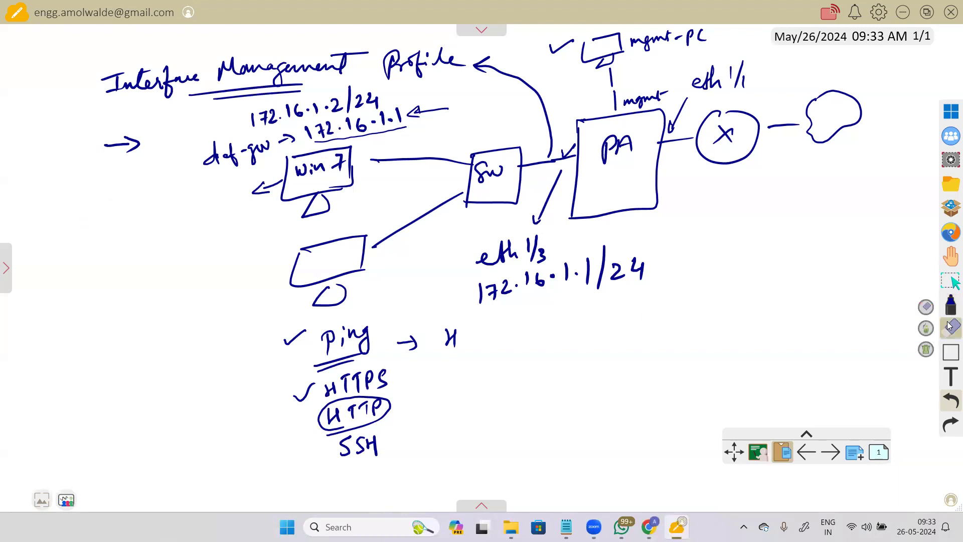
click(951, 303)
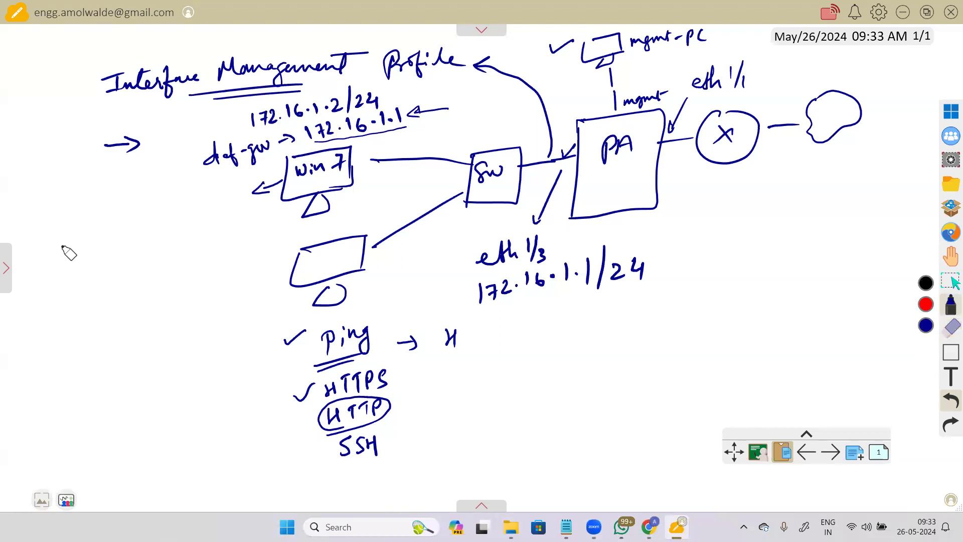
mouse_move(23, 199)
mouse_down()
mouse_move(48, 231)
mouse_move(130, 201)
mouse_move(112, 211)
mouse_move(180, 202)
mouse_up()
drag(186, 187, 188, 207)
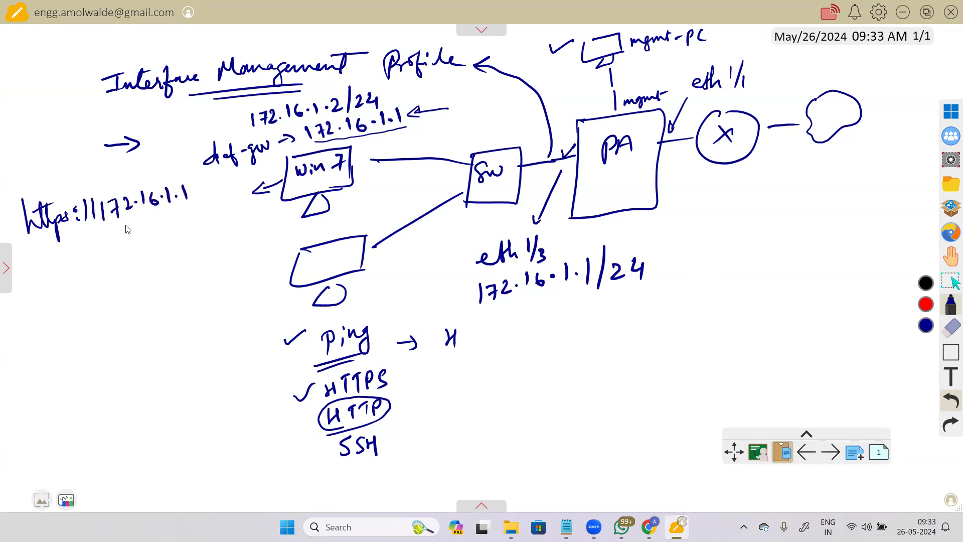
drag(31, 246, 187, 211)
mouse_move(109, 230)
mouse_down()
mouse_move(110, 255)
mouse_move(117, 245)
mouse_up()
mouse_move(71, 275)
mouse_down()
mouse_move(80, 284)
mouse_move(160, 261)
mouse_move(150, 274)
mouse_up()
drag(89, 299, 146, 287)
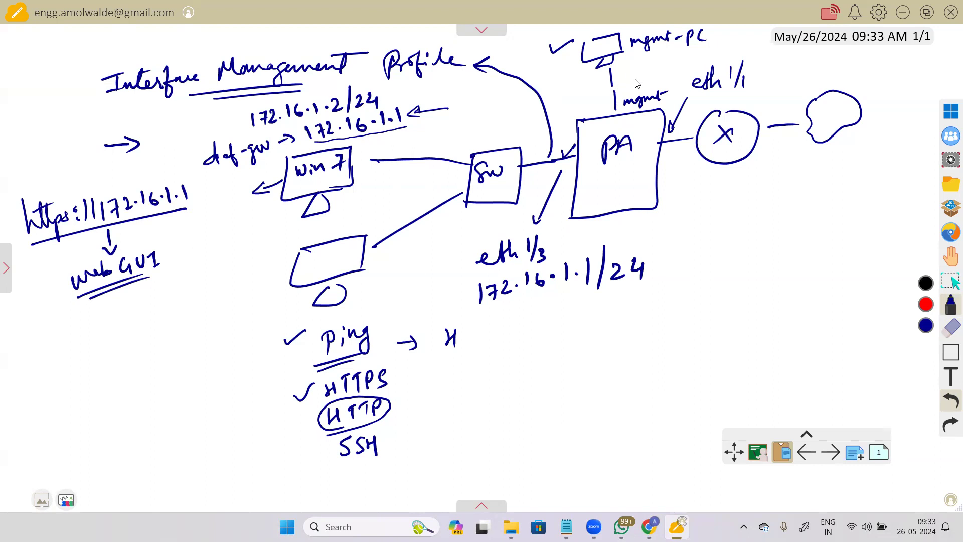
Step: Write '192.168.1.1' beside the mgmt-PC label
drag(627, 79, 683, 68)
click(676, 70)
mouse_move(695, 57)
mouse_down()
mouse_move(694, 66)
mouse_move(703, 55)
mouse_move(734, 59)
mouse_up()
click(713, 62)
click(728, 60)
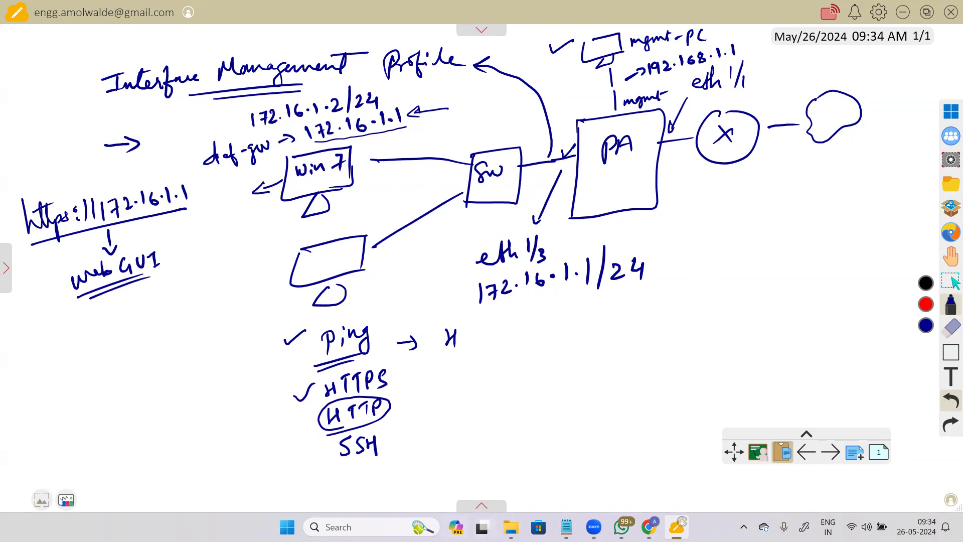
Step: Open the PaloAlto-x8 firewall console in NG Labs and submit the admin login
click(649, 527)
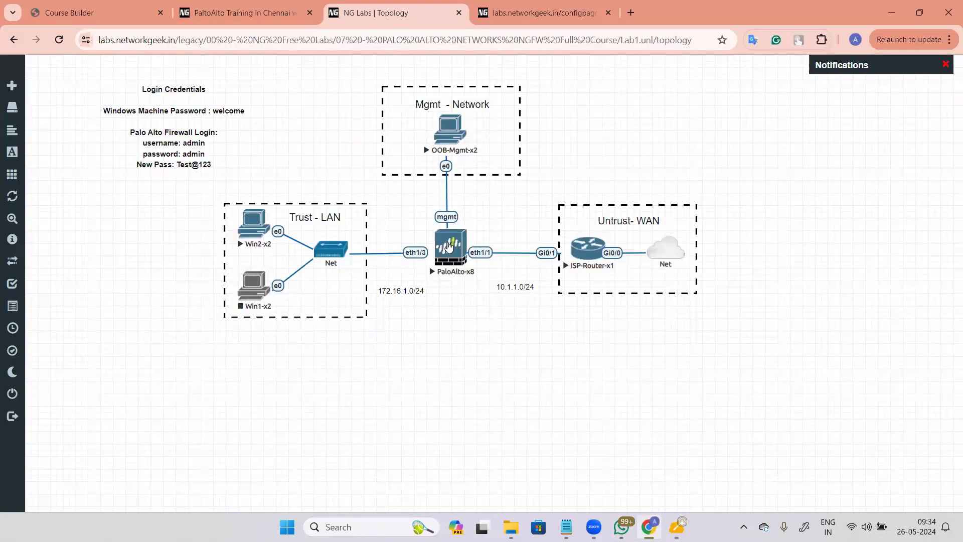
click(457, 262)
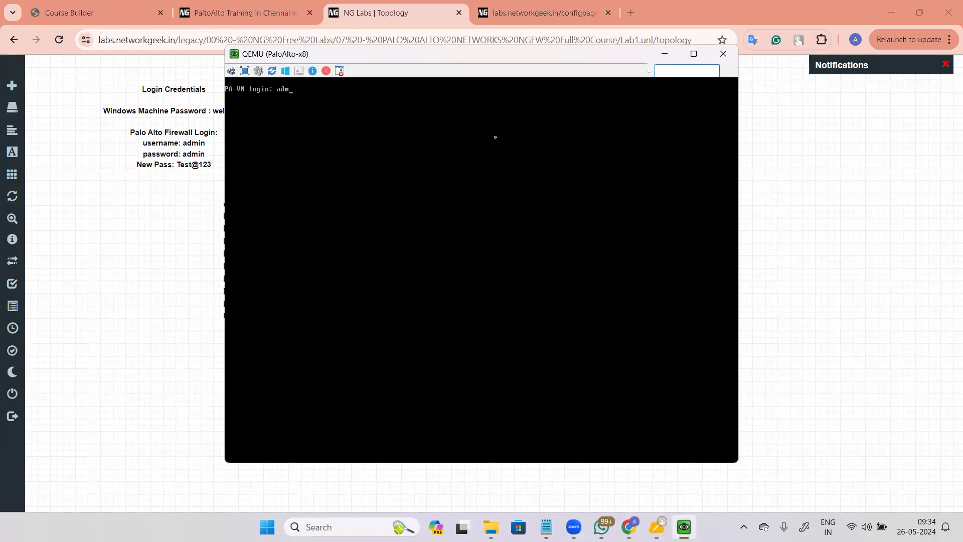
key(Return)
key(Return)
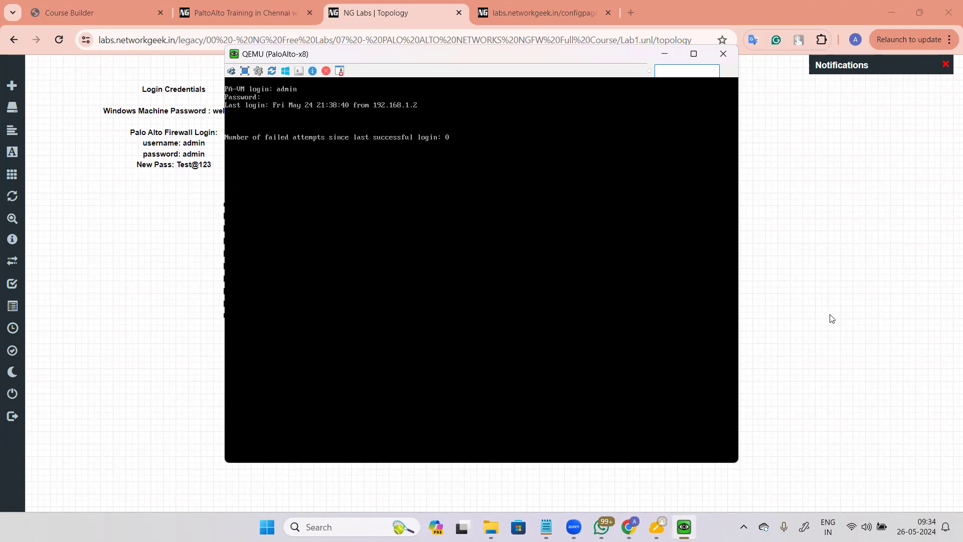
Step: Open the OOB-Mgmt-x2 PC's console and log in to Windows with its password
click(828, 318)
click(450, 129)
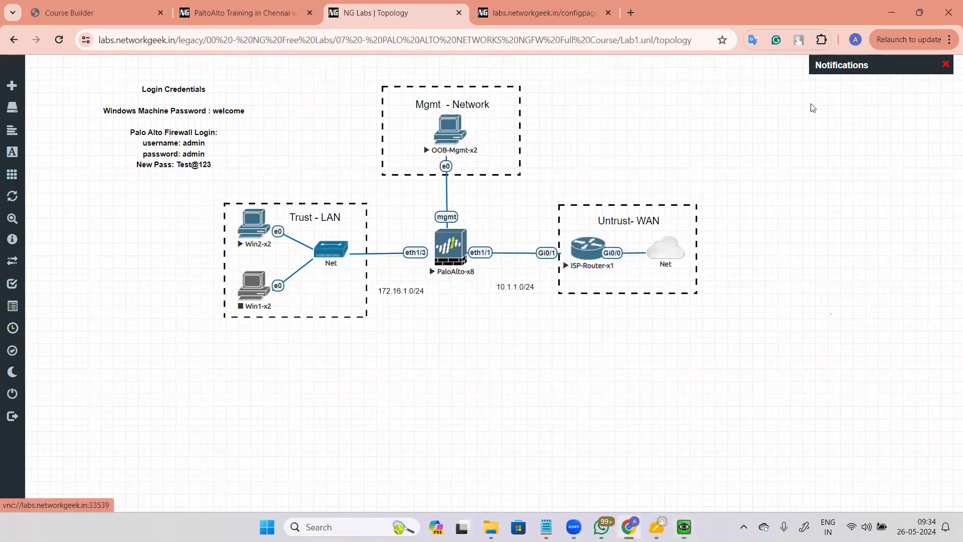
text(•••••••)
key(Return)
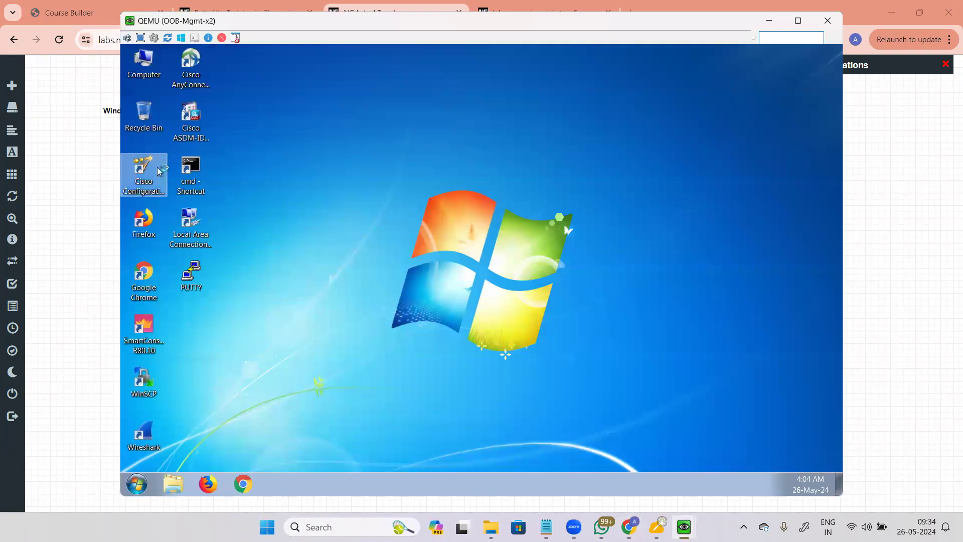
Step: Run ipconfig in a command prompt to confirm 192.168.1.2 / 255.255.255.0, then close it
double_click(186, 166)
text(ipconfi)
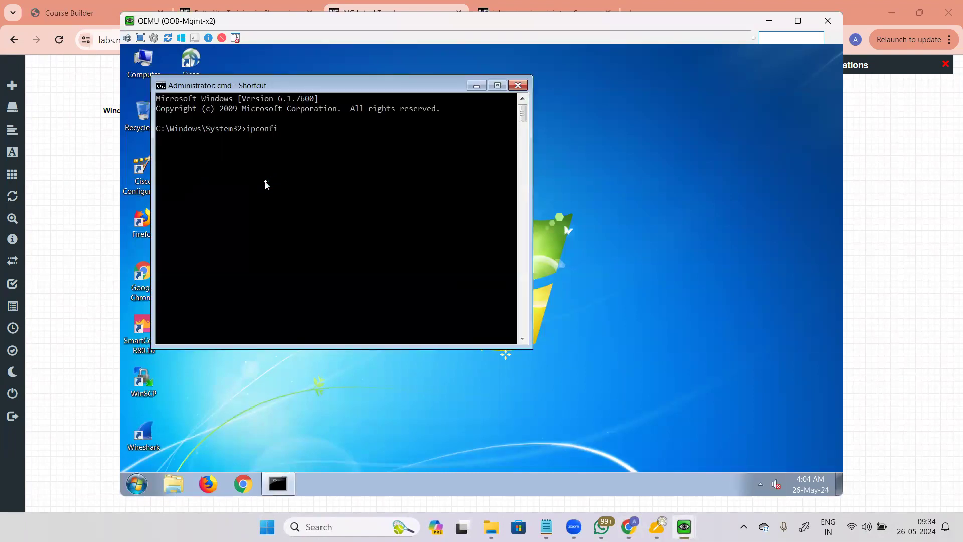
text(g)
key(Return)
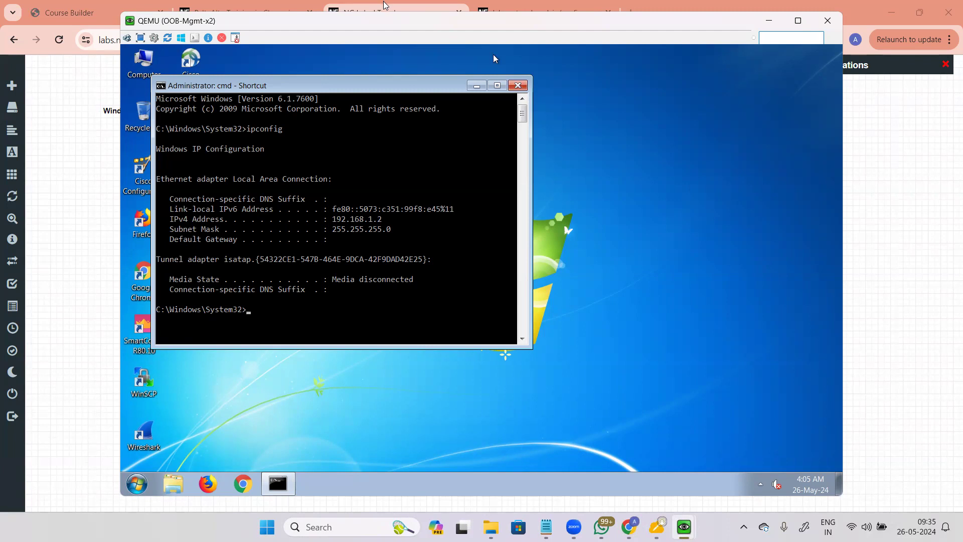
click(518, 85)
double_click(145, 279)
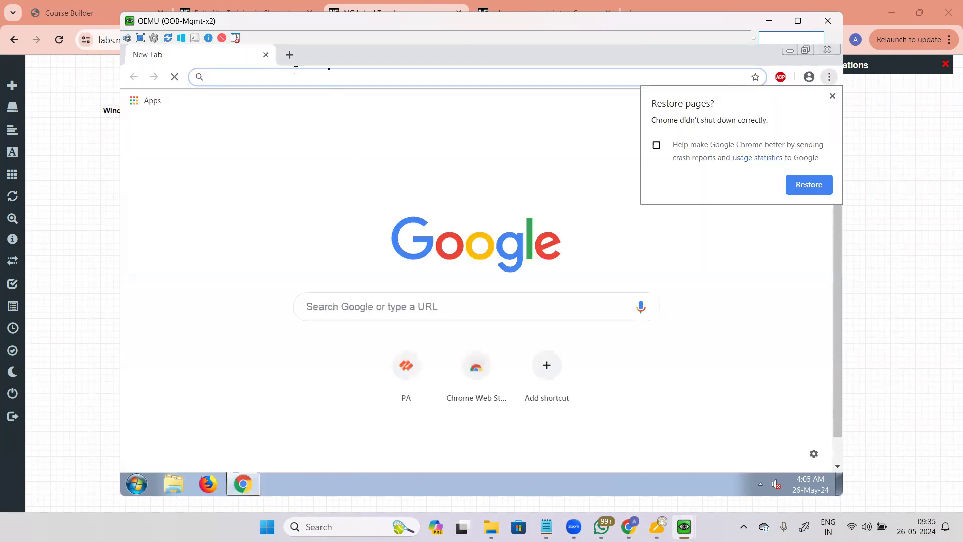
click(833, 96)
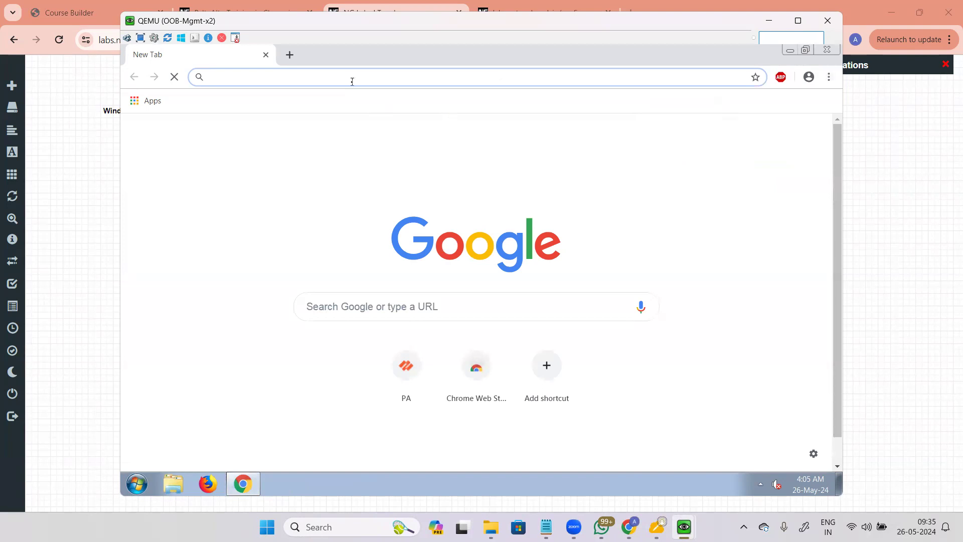
text(htto)
key(BackSpace)
text(ps://)
key(Return)
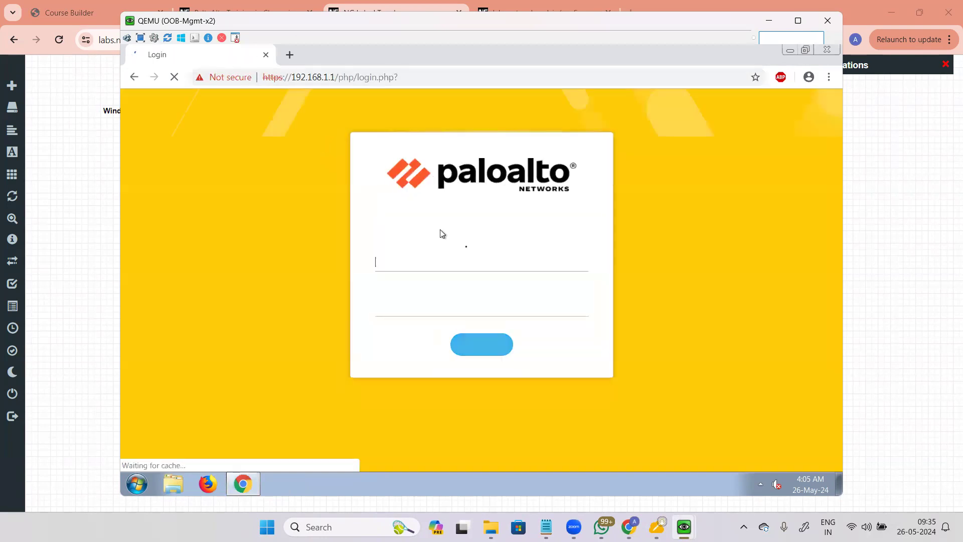
Step: Sign in to the PA-VM web UI as admin with the account password
text(admin)
key(Tab)
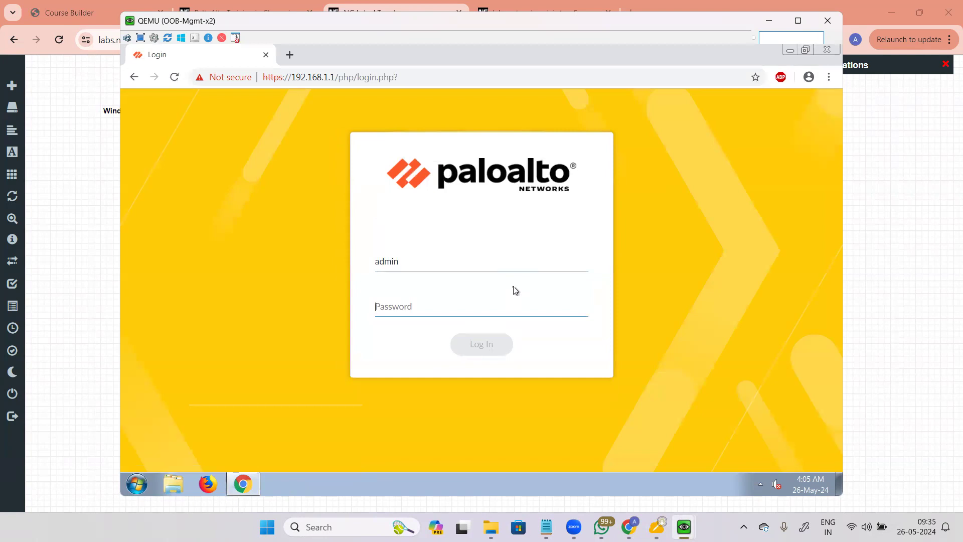
text(ad)
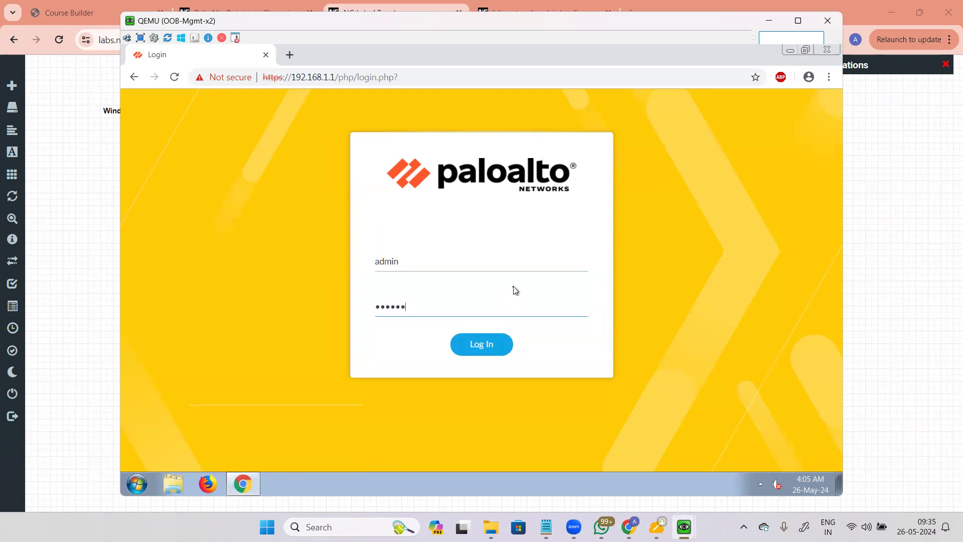
key(Return)
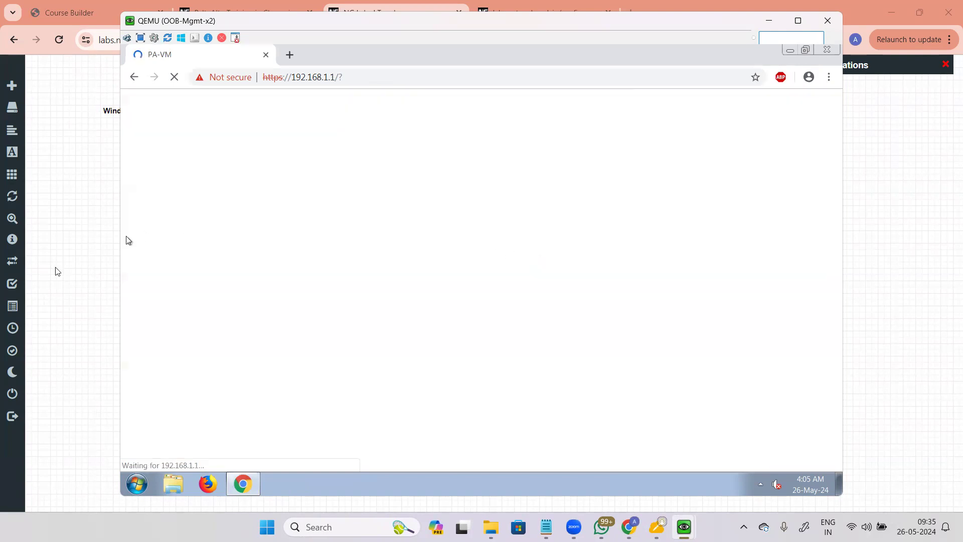
click(56, 270)
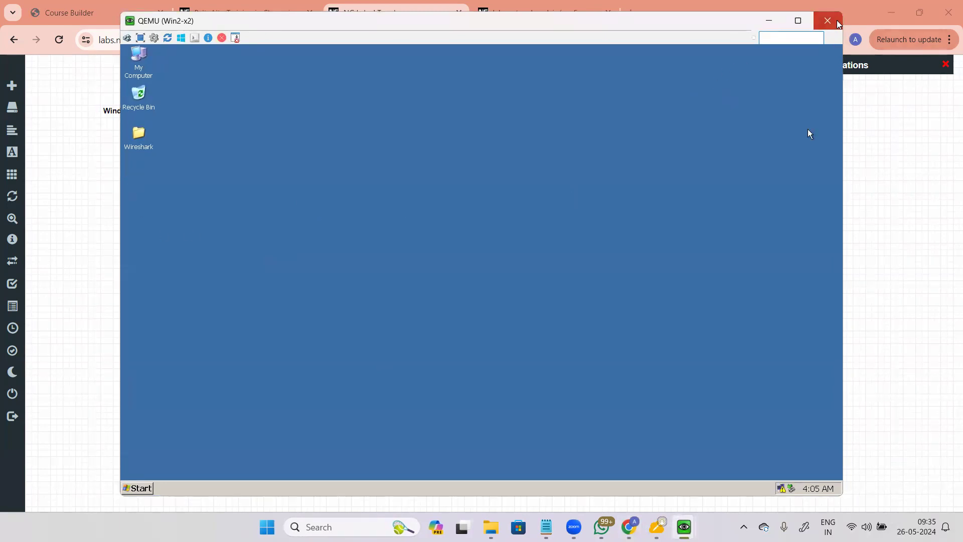
Step: Close the Win2-x2 console and stop the Win2-x2 node
click(828, 20)
click(87, 201)
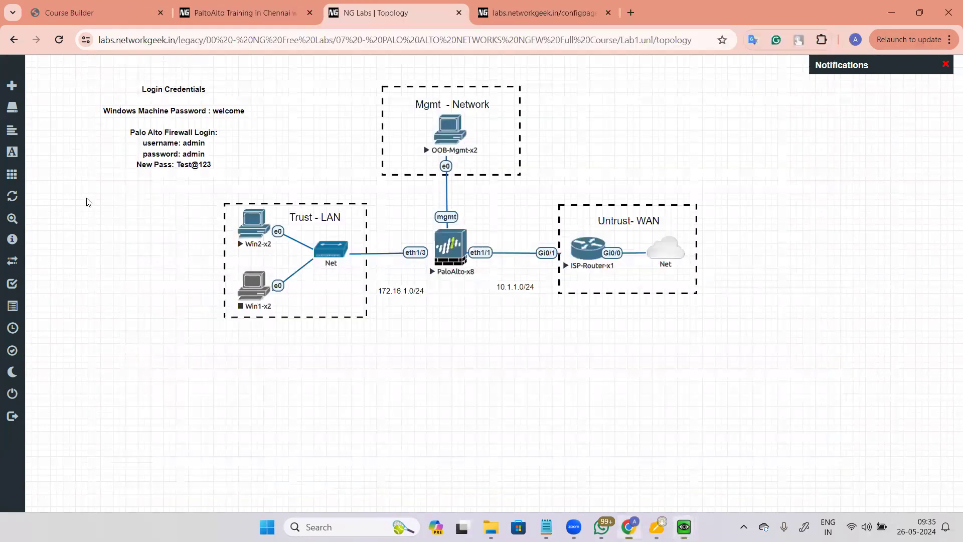
click(254, 230)
click(325, 263)
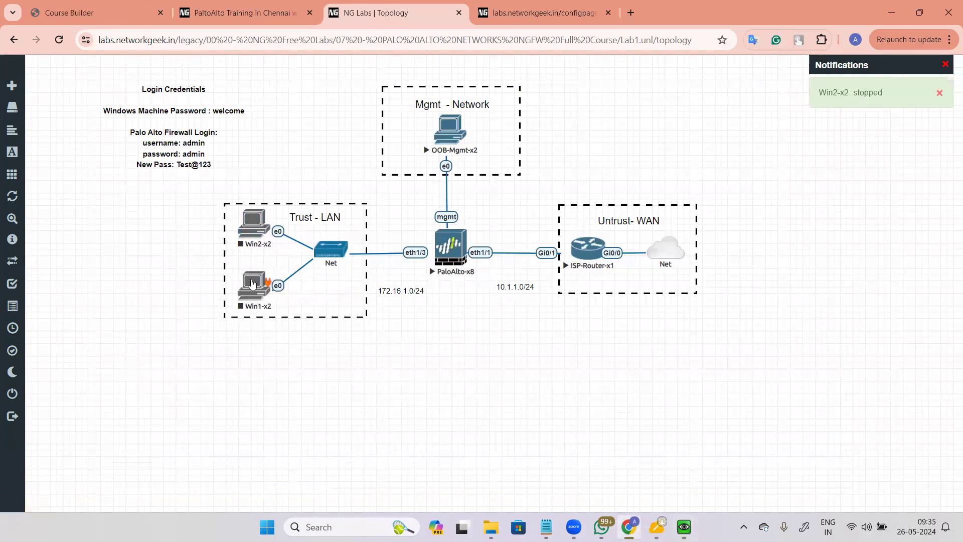
Step: Change the Win2-x2 node image to win-7 and save the node settings
click(258, 224)
click(312, 361)
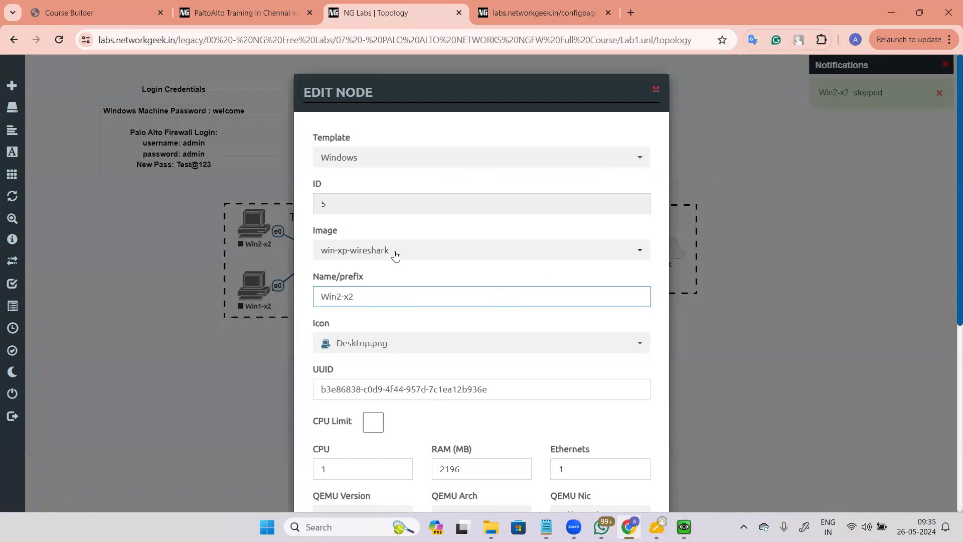
click(393, 250)
scroll(401, 311, up, 2)
click(355, 292)
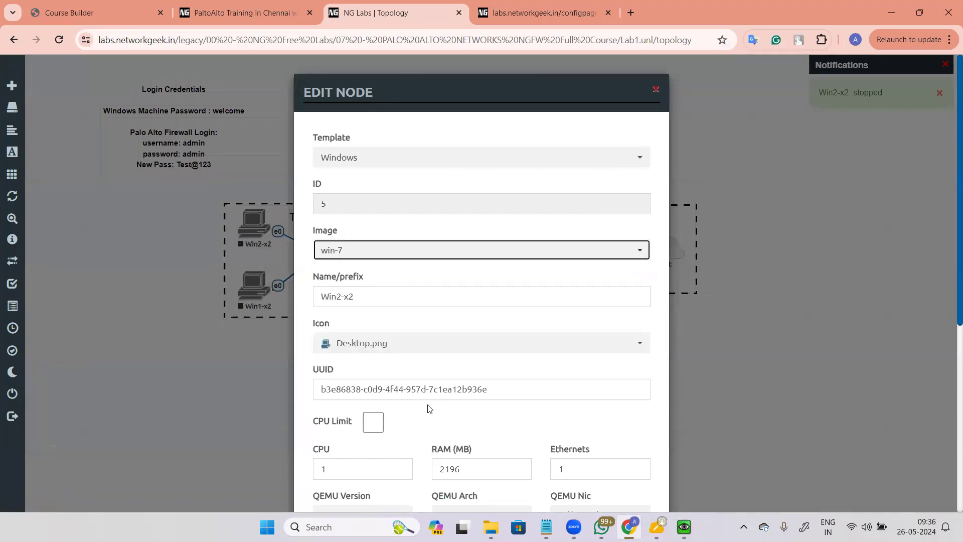
scroll(682, 386, down, 6)
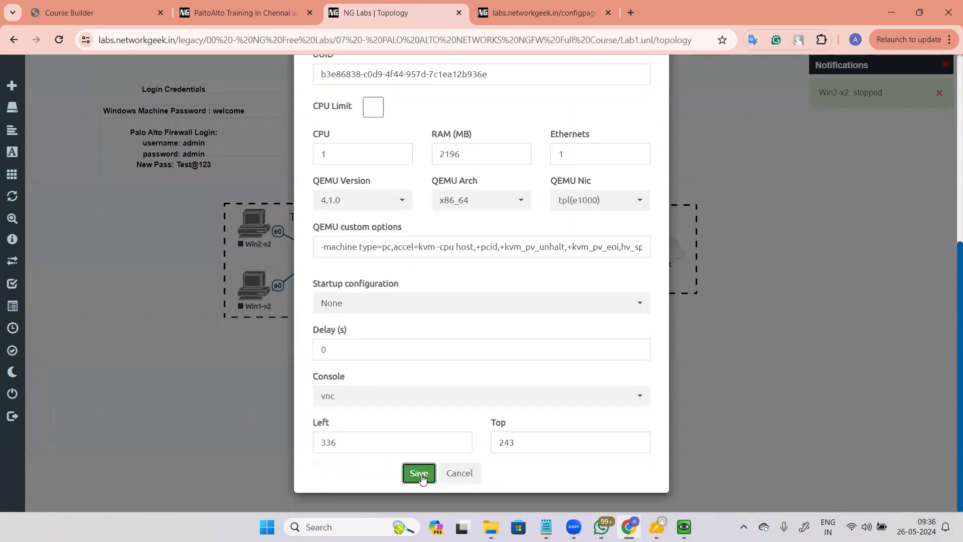
click(418, 473)
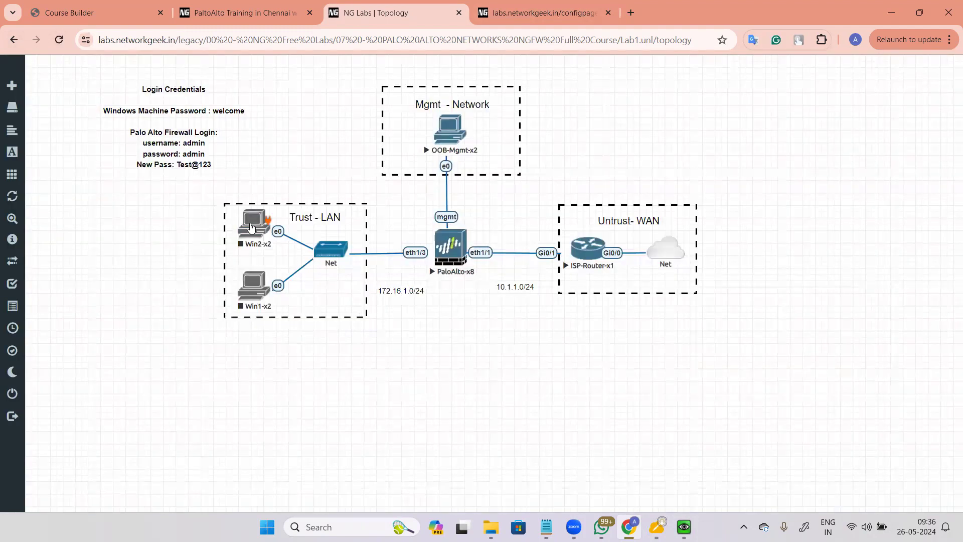
Step: Wipe the Win2-x2 node and start it fresh
right_click(252, 227)
click(286, 248)
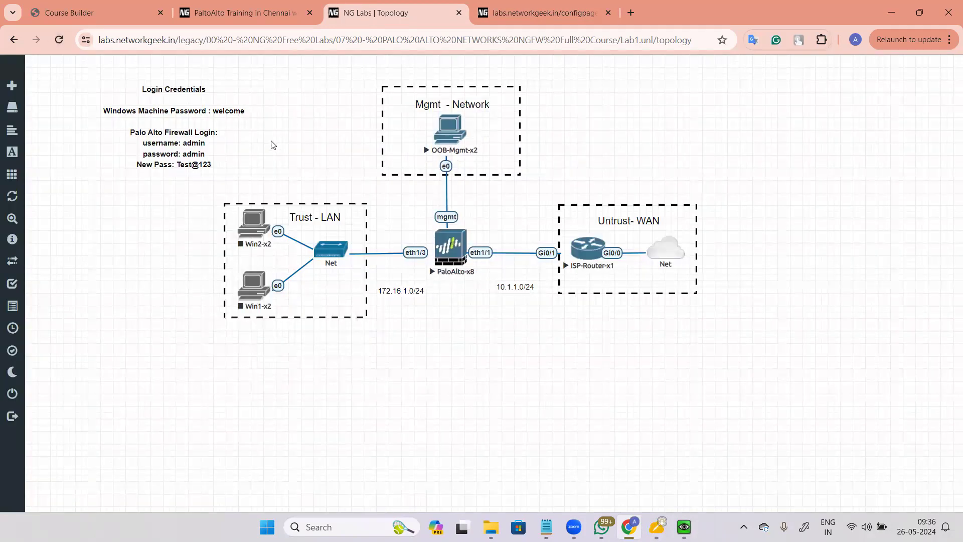
right_click(256, 221)
click(284, 248)
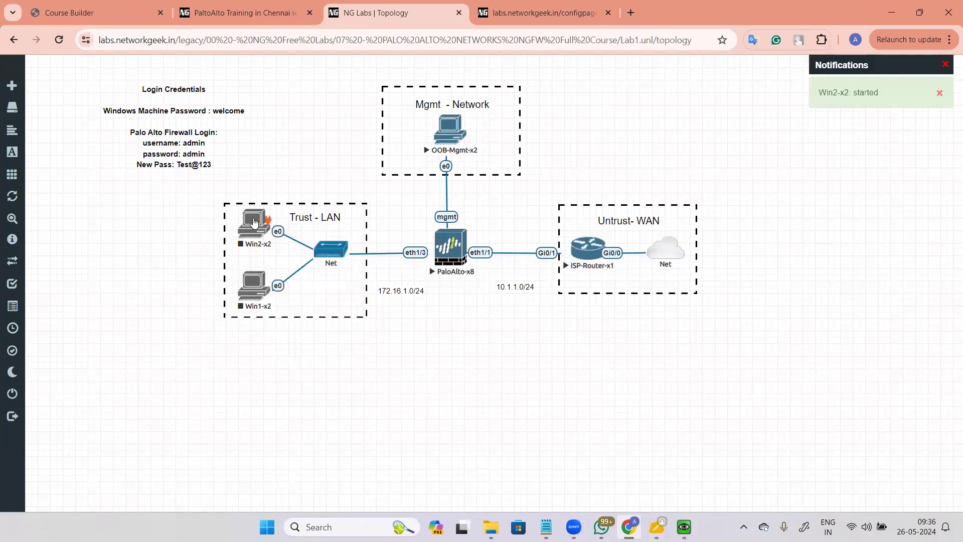
right_click(254, 221)
click(293, 284)
click(440, 151)
right_click(251, 226)
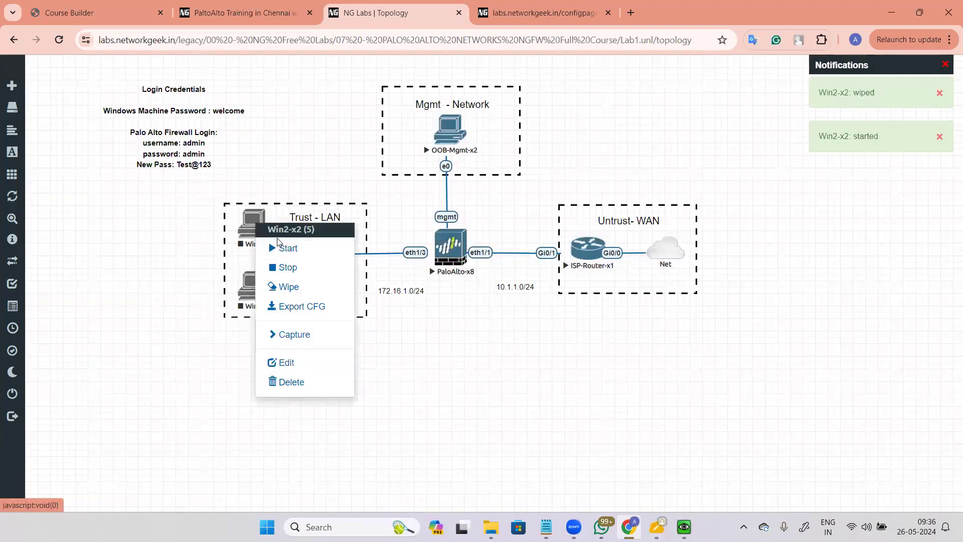
click(281, 249)
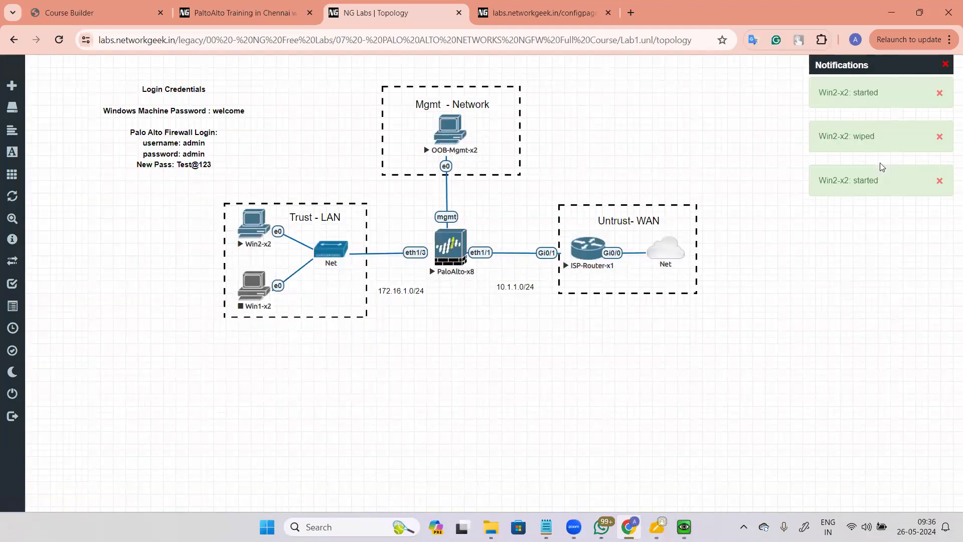
Step: Open the Win2-x2 console and log on to Windows 7 with the account password
click(256, 221)
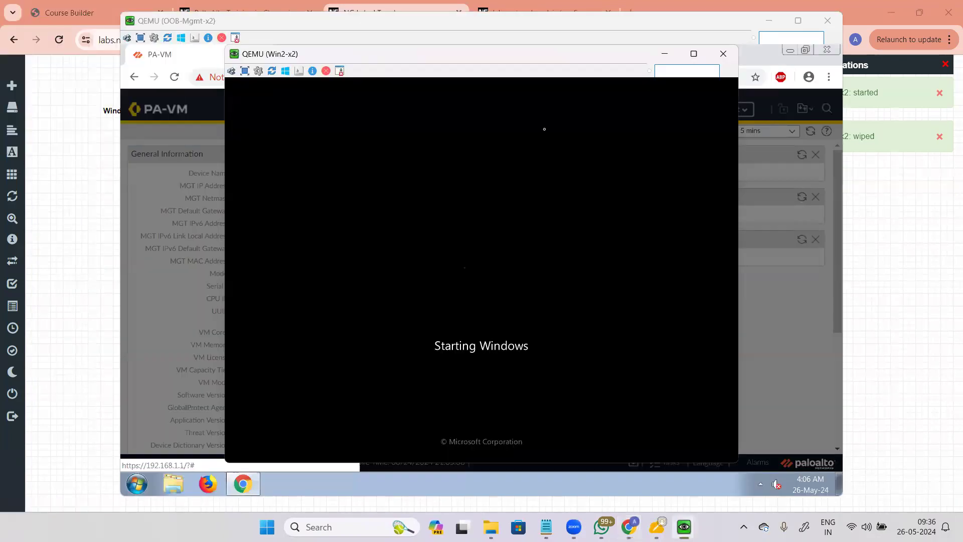
click(304, 25)
click(701, 424)
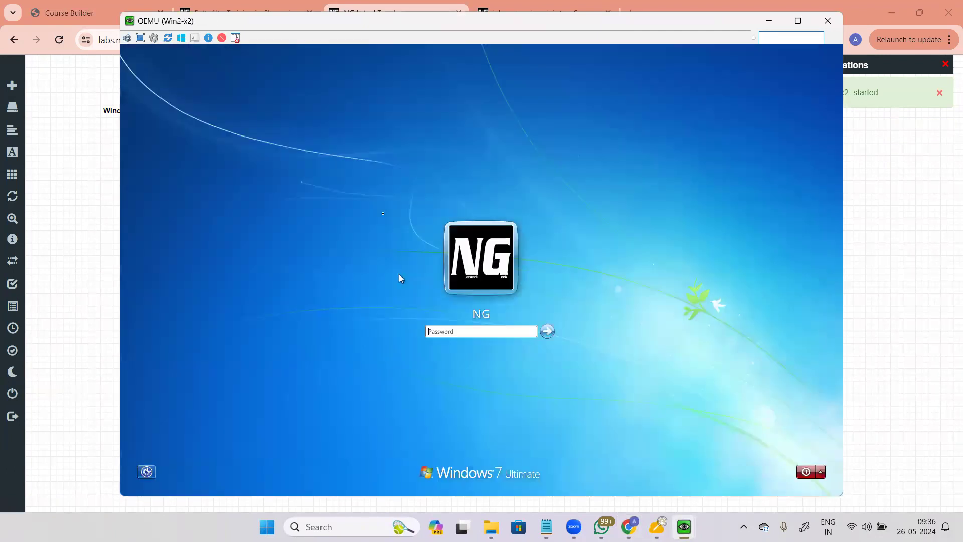
text(•••••••)
key(Return)
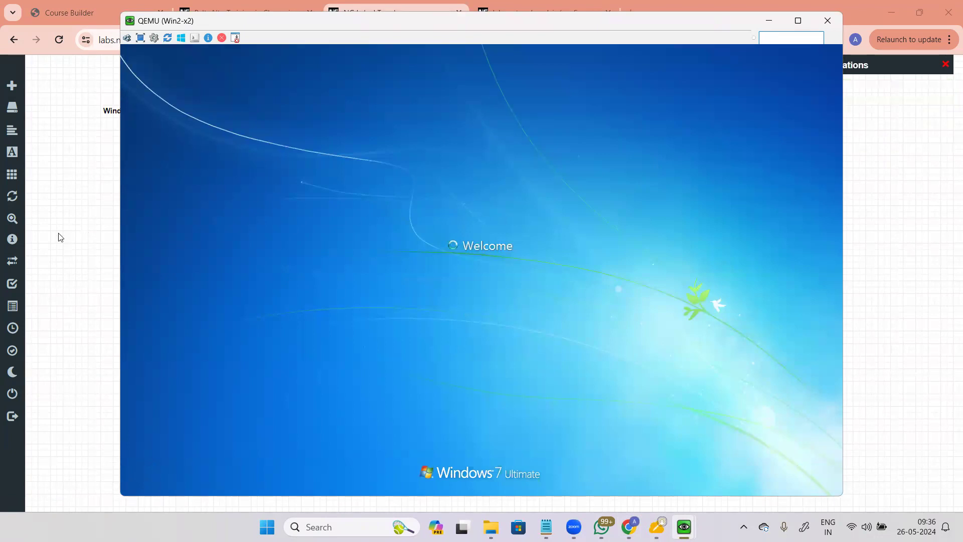
click(57, 299)
Step: Show Network › Network Profiles › Interface Mgmt, listing the allowping profile with Ping allowed
mouse_move(684, 527)
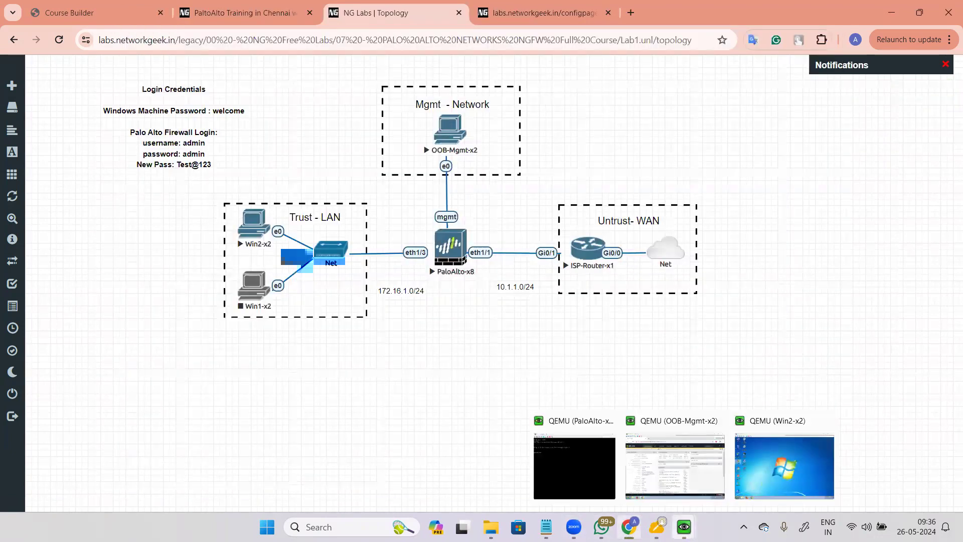
click(675, 467)
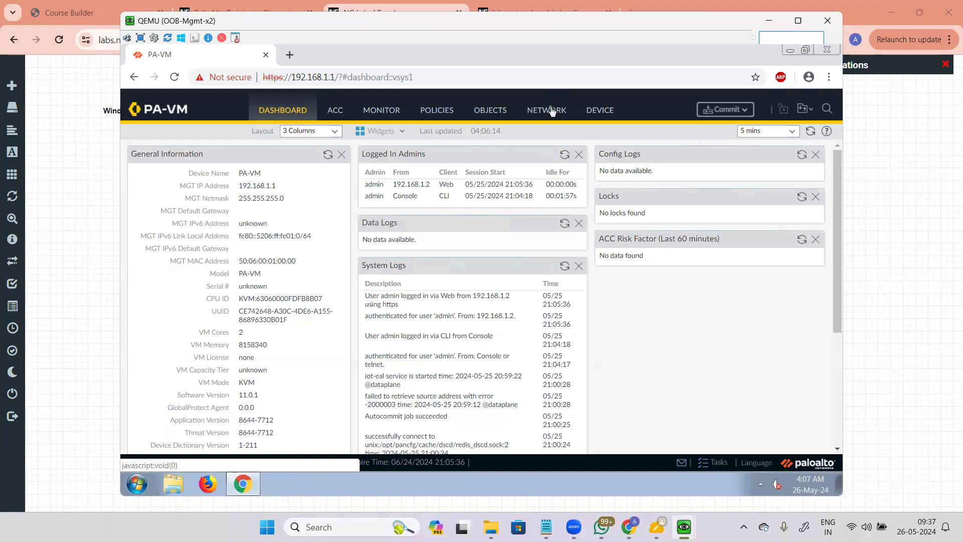
click(552, 111)
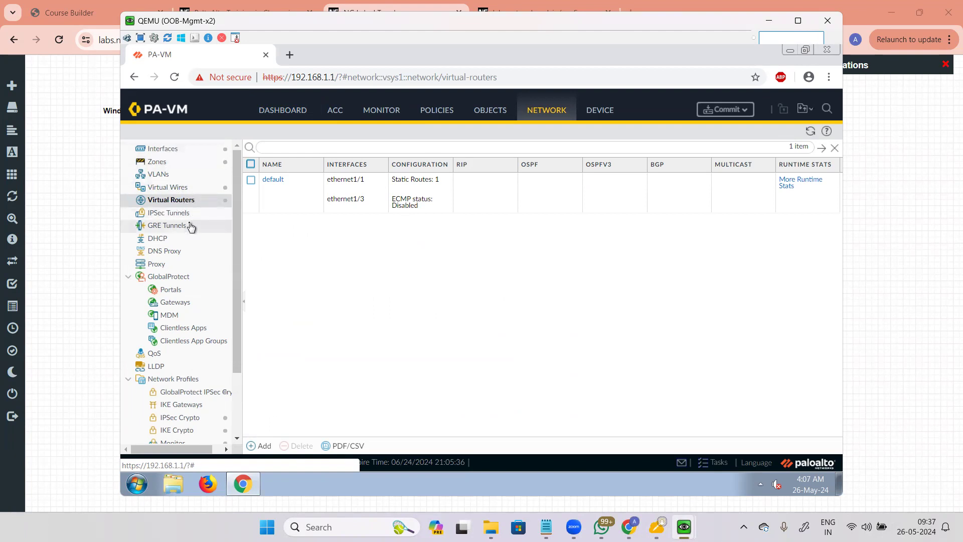
scroll(191, 227, down, 3)
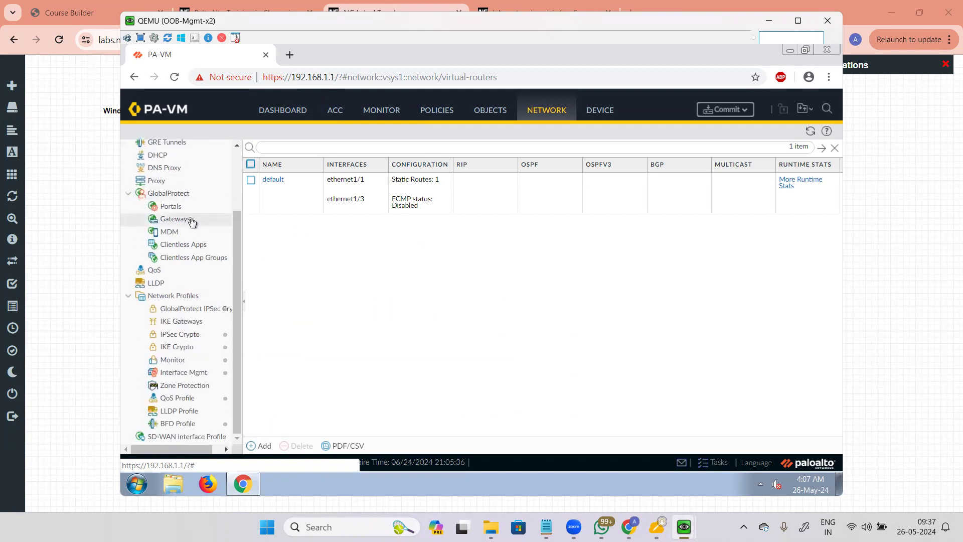
click(197, 376)
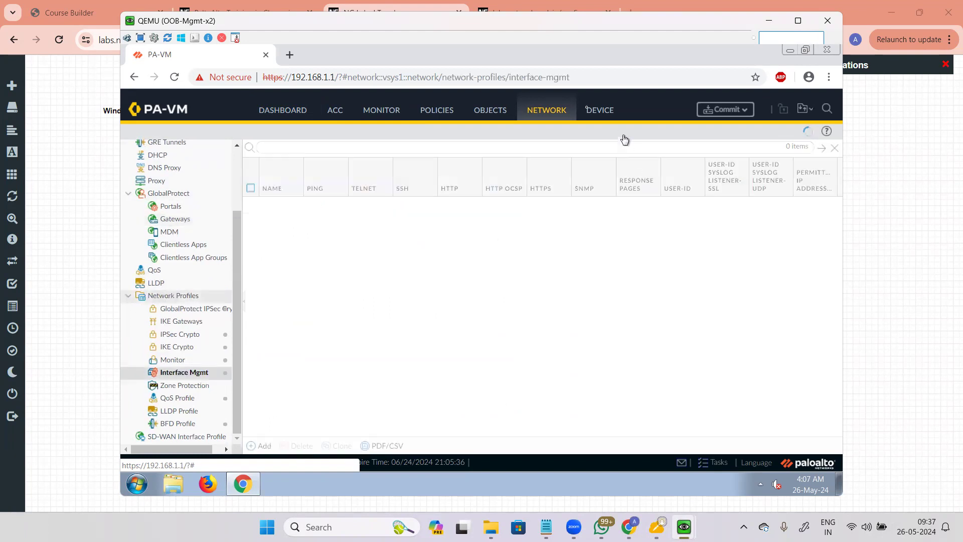
scroll(181, 223, up, 3)
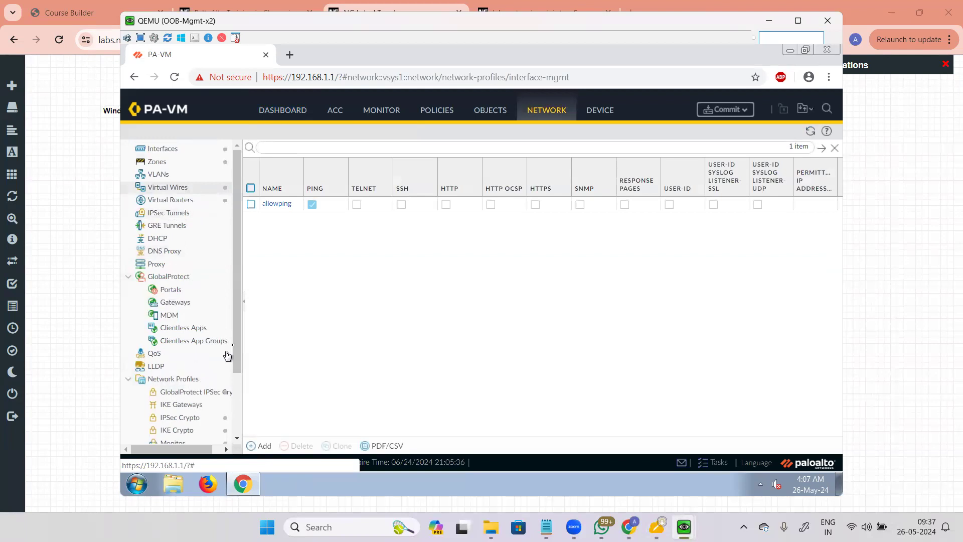
scroll(236, 286, down, 3)
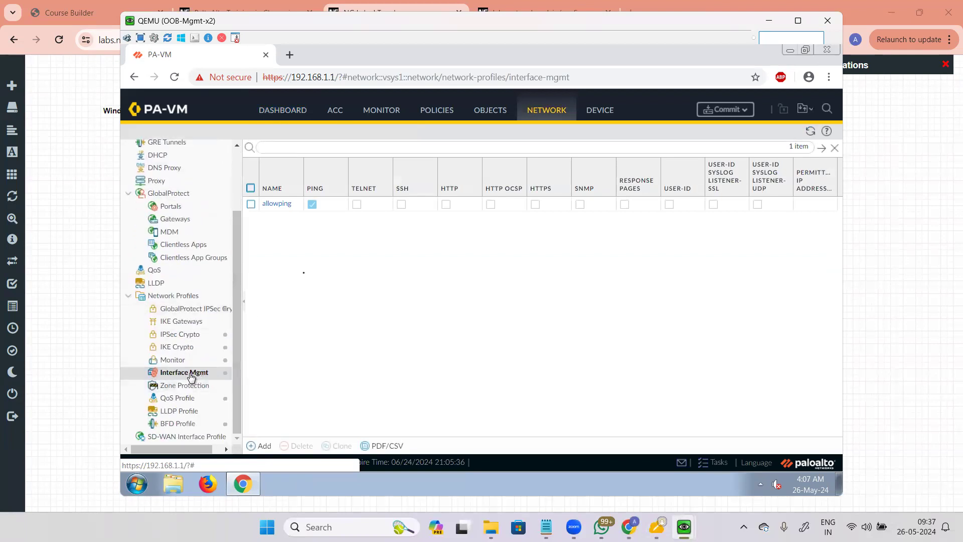
Step: Review allowping without changes, then list Ethernet interfaces showing ethernet1/3 uses allowping
click(276, 204)
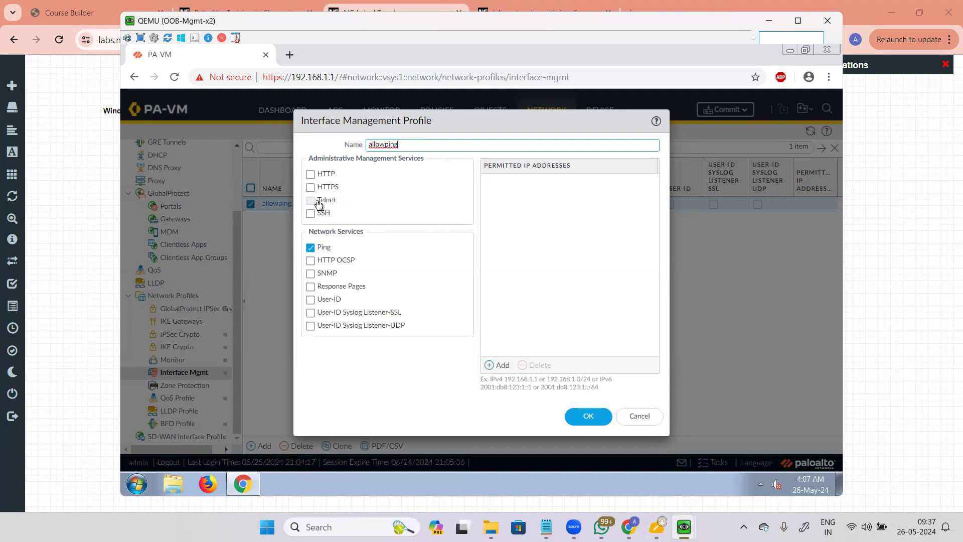
click(637, 417)
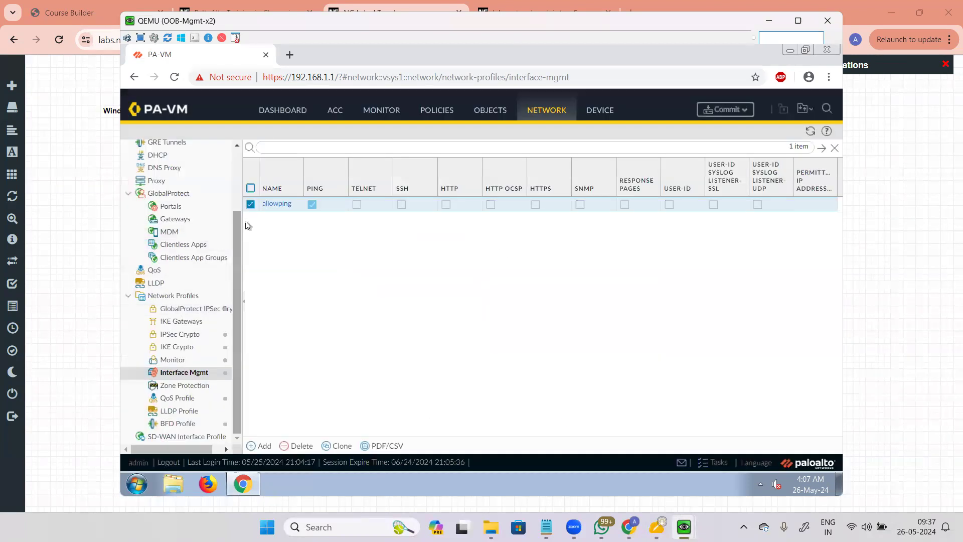
drag(237, 218, 237, 158)
click(163, 149)
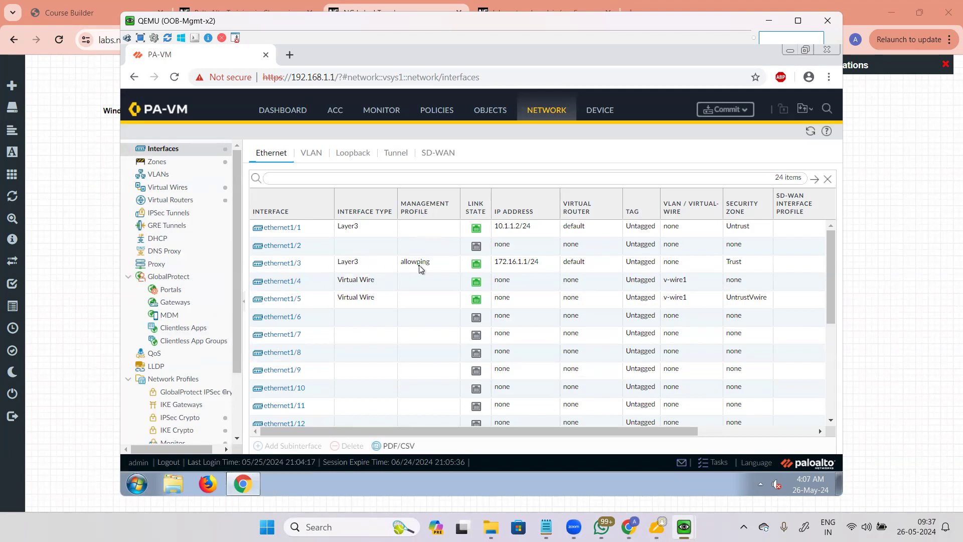
click(85, 267)
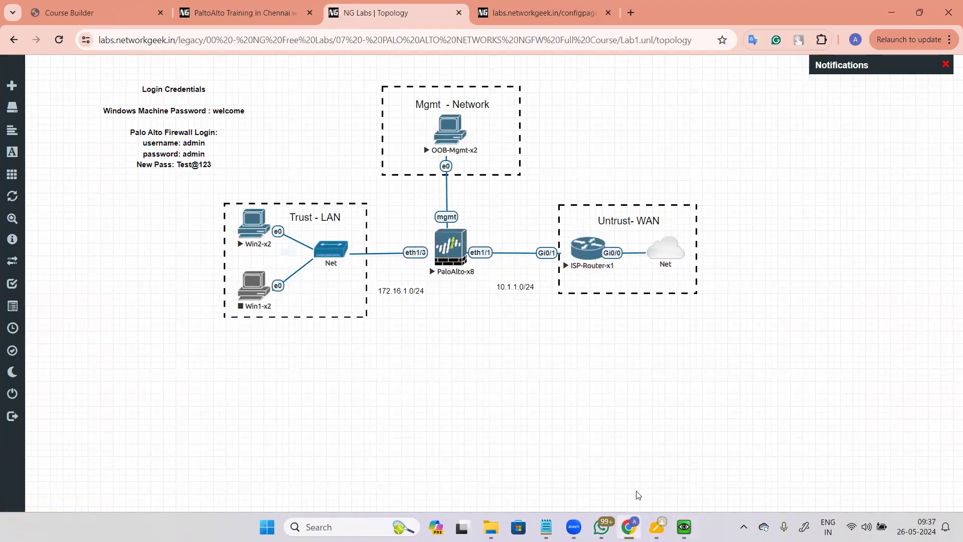
mouse_move(684, 527)
click(695, 475)
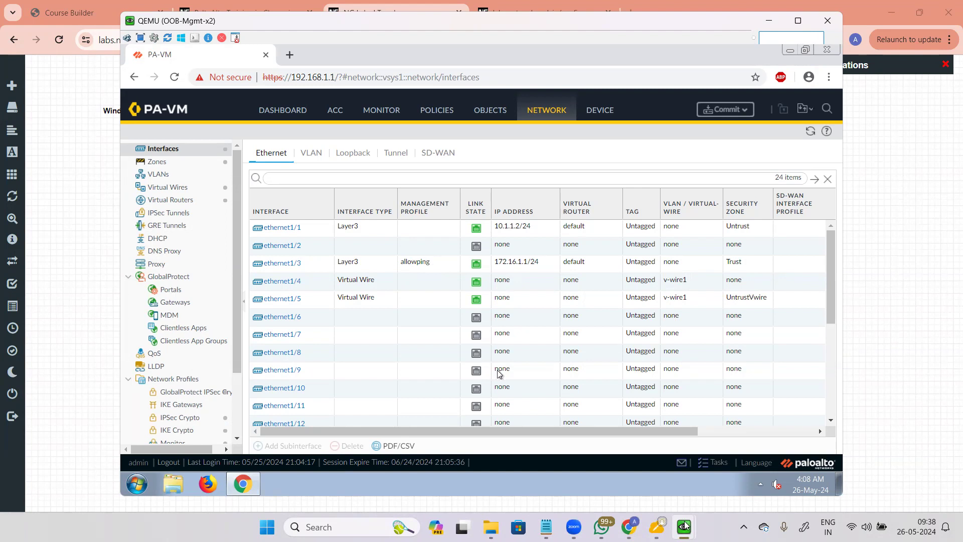
Step: Open the TCP/IPv4 properties of Win2's Local Area Connection
key(alt+Tab)
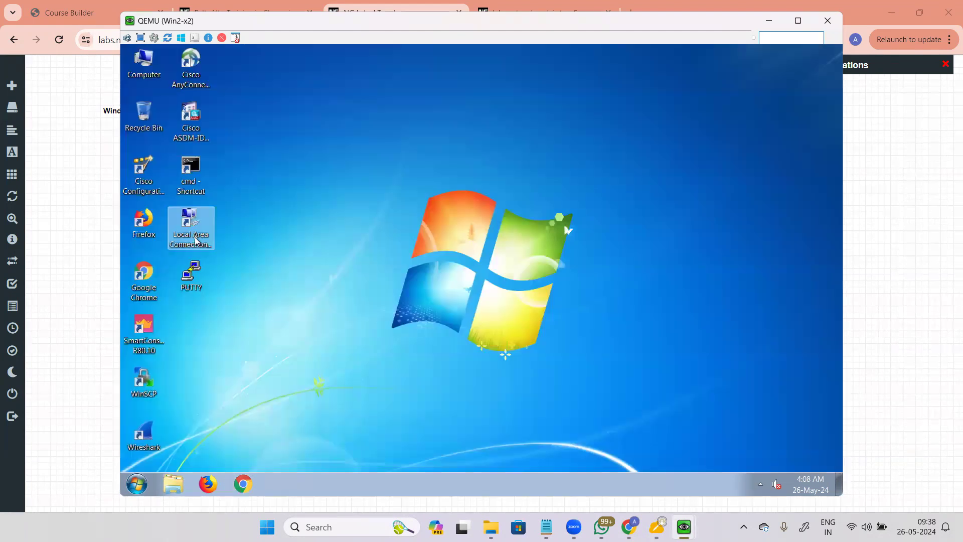
click(196, 241)
double_click(196, 241)
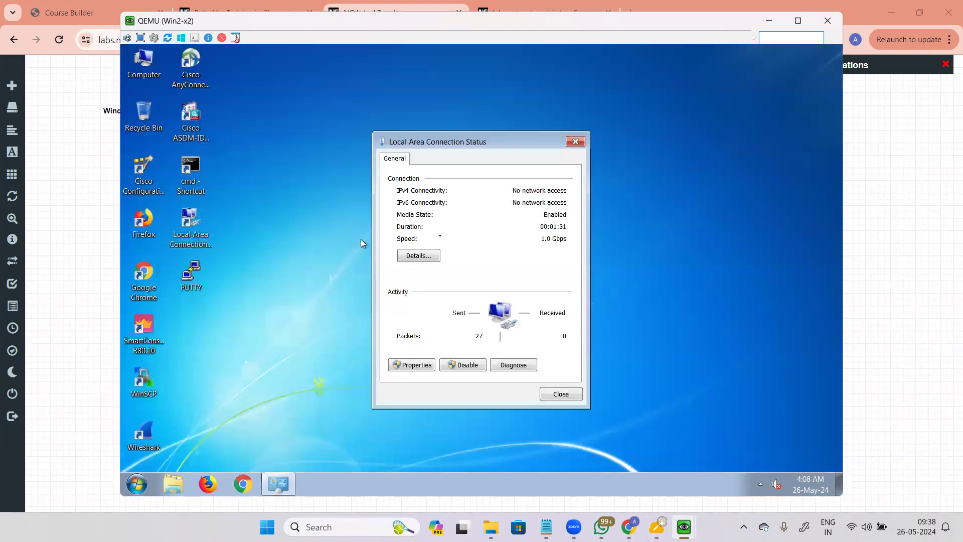
click(408, 362)
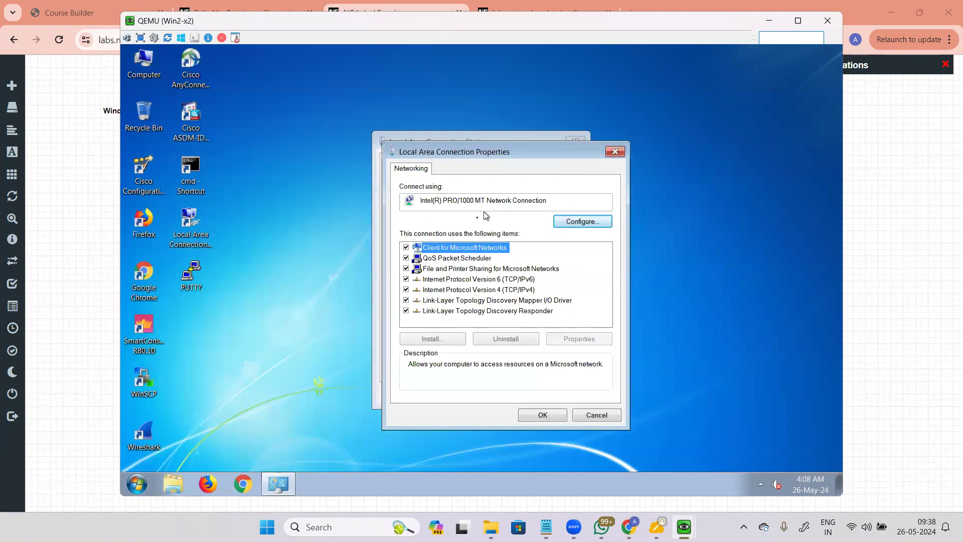
click(510, 291)
click(591, 341)
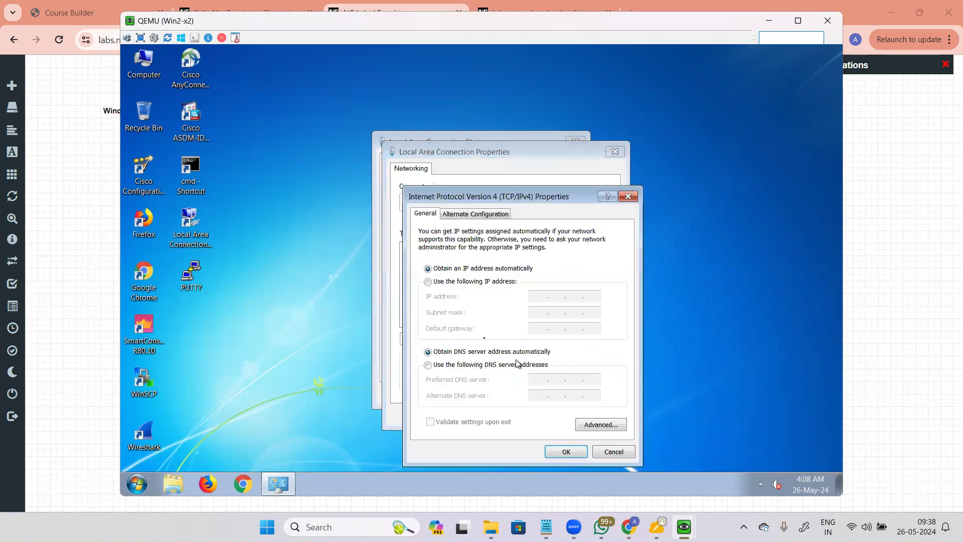
Step: Set static IP 172.16.1.2, mask 255.255.255.0 and gateway 172.16.1.1, then apply
click(467, 282)
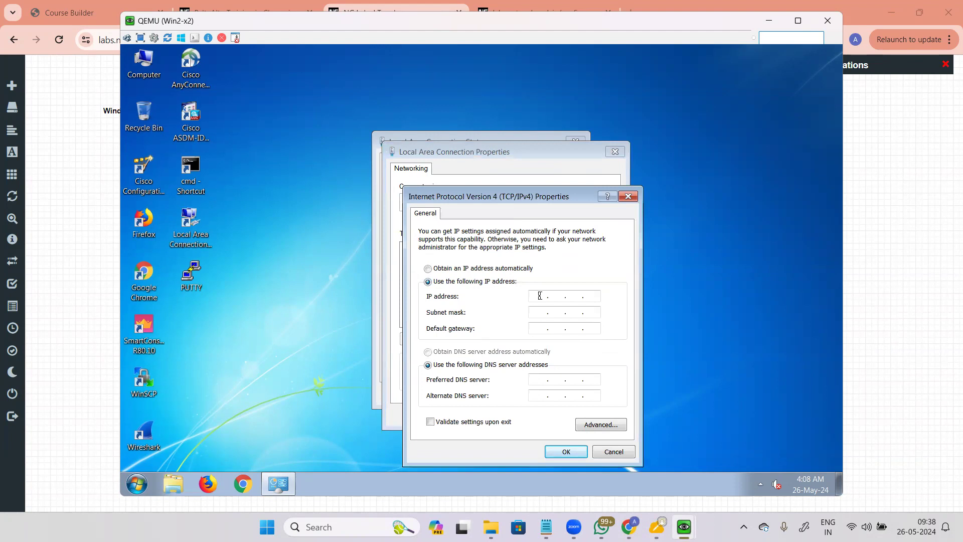
click(541, 296)
text(172 . 16 . 1 . 2)
key(Tab)
text(255 . 255 . 25)
text(55 . 25 . 0)
key(Tab)
text(172)
click(566, 452)
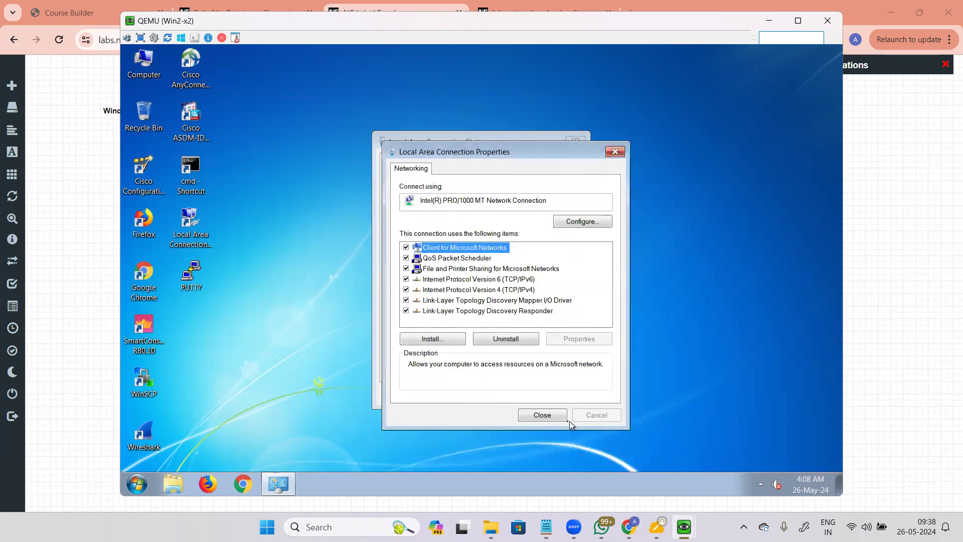
click(546, 416)
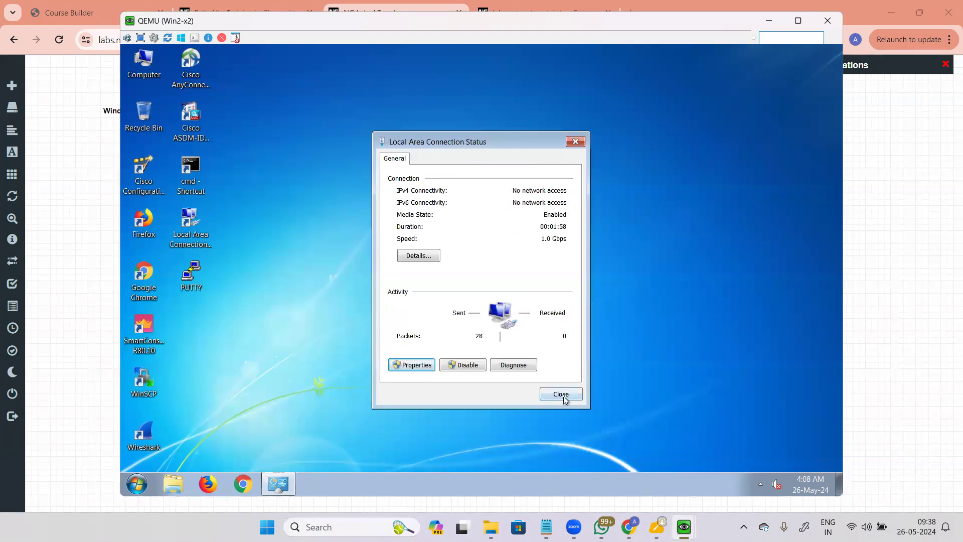
click(562, 394)
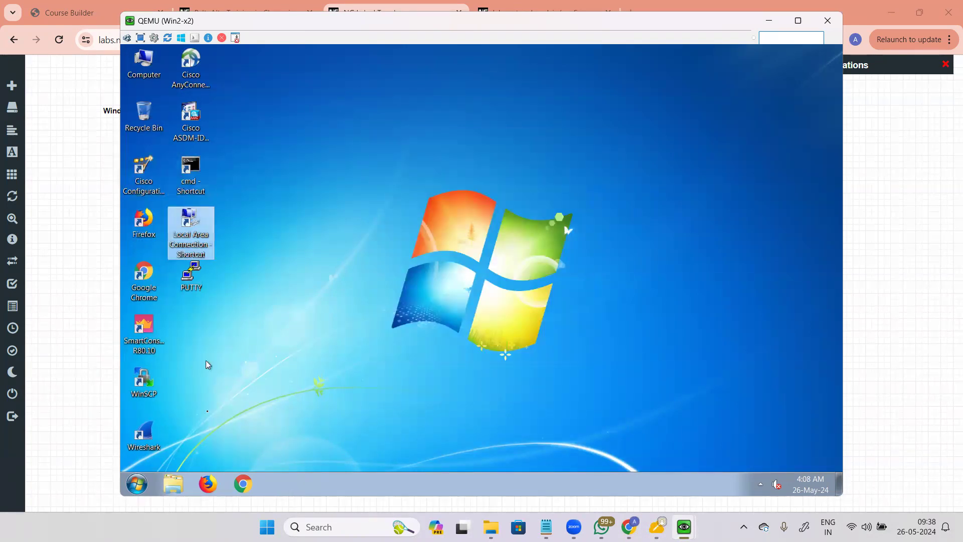
Step: Open an administrator command prompt on Win2
click(243, 484)
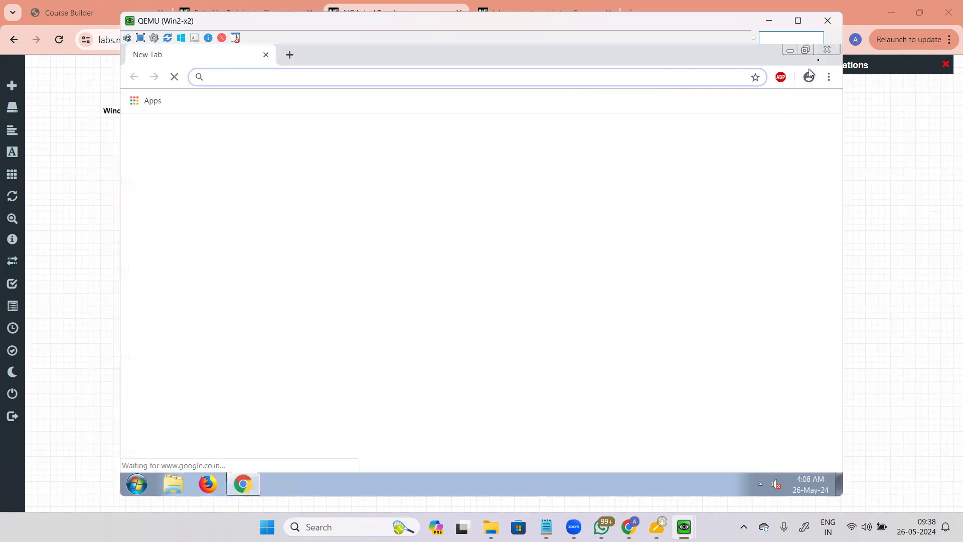
click(827, 50)
double_click(190, 169)
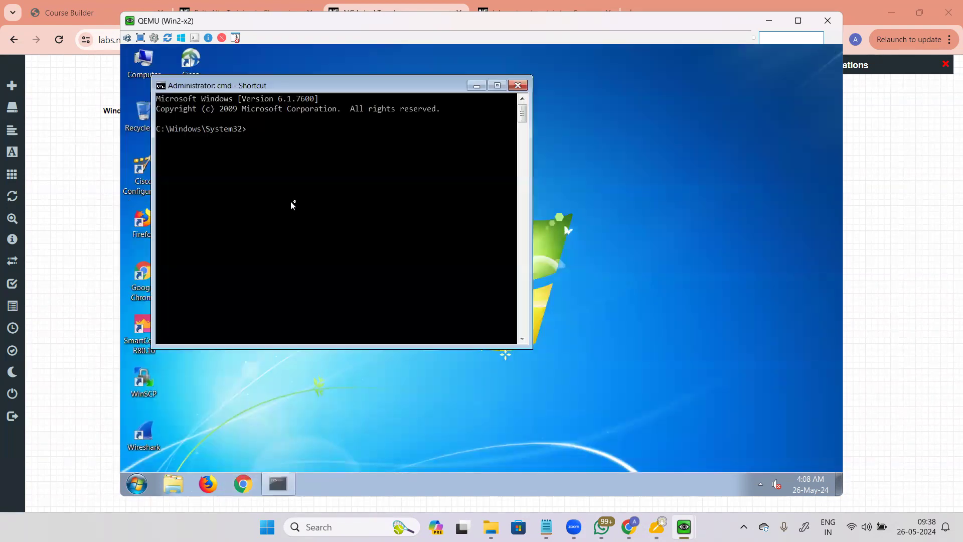
Step: Ping 172.16.1.1 from Win2, getting four replies with 0% loss
text(ping 172.16.1.1)
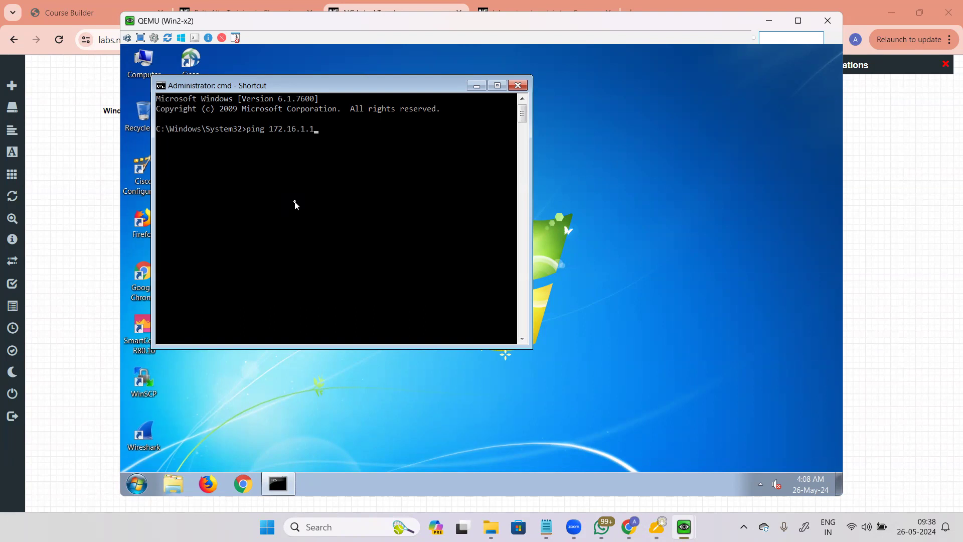
key(Return)
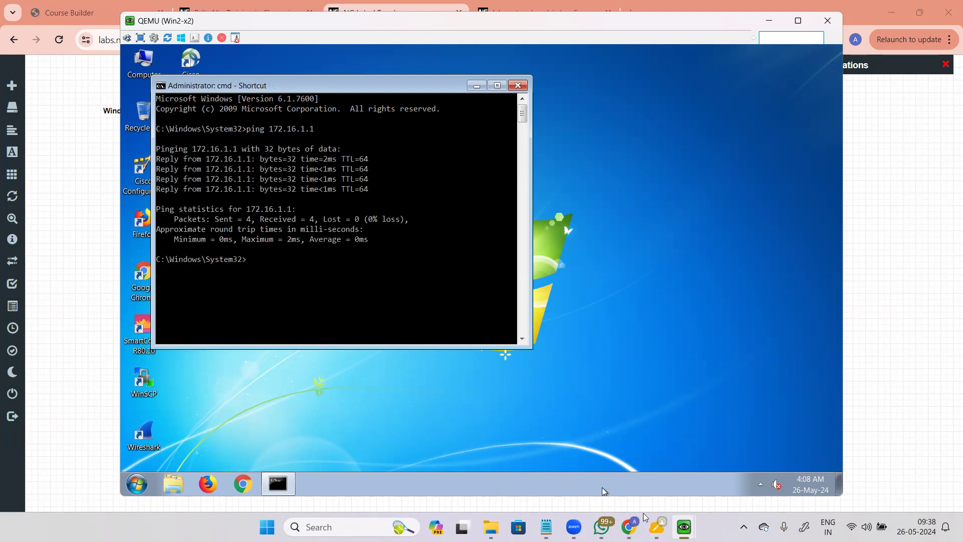
mouse_move(684, 526)
click(670, 462)
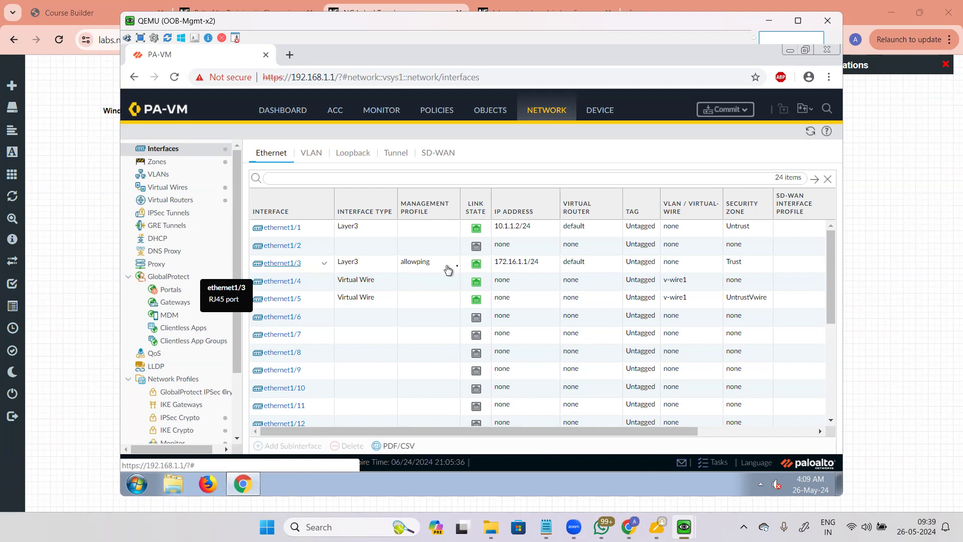
Step: Change ethernet1/3's management profile from allowping to None
click(280, 268)
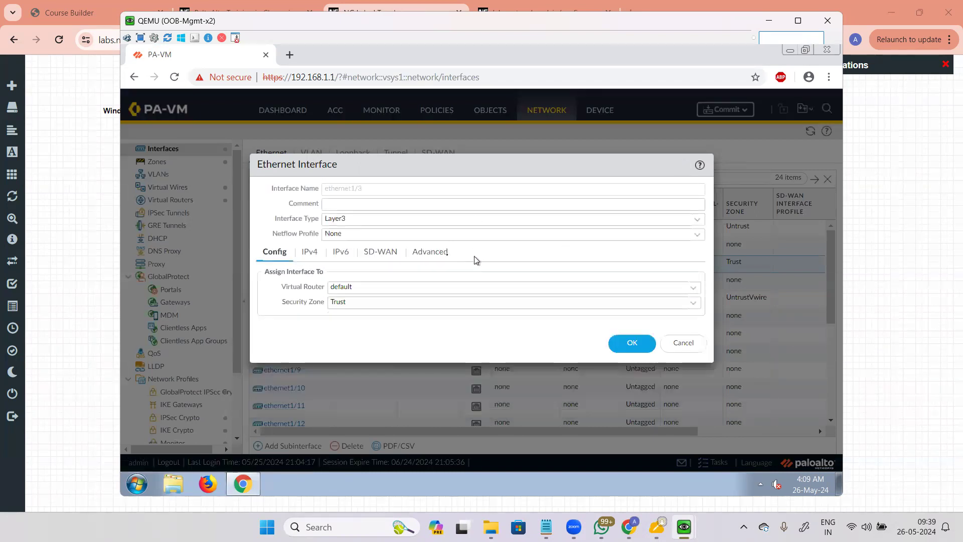
click(441, 254)
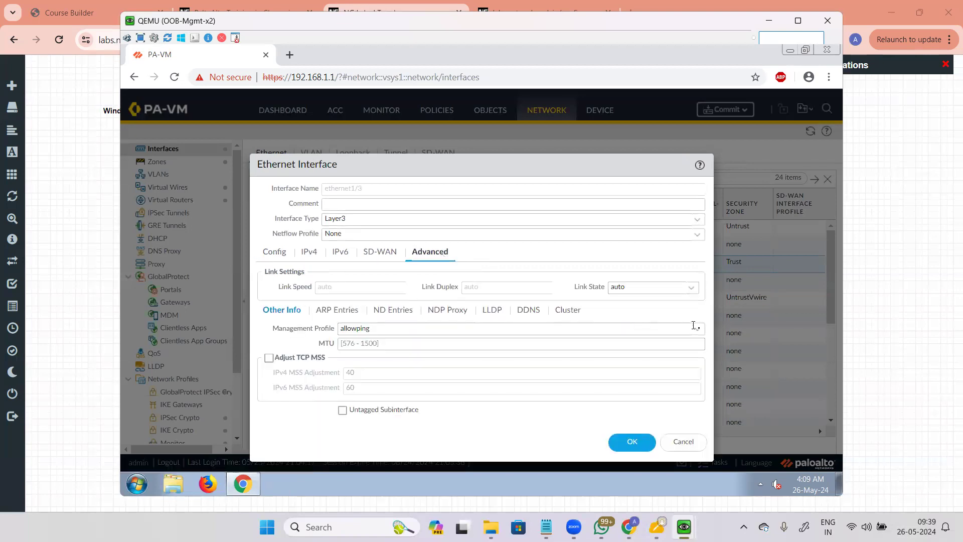
click(396, 329)
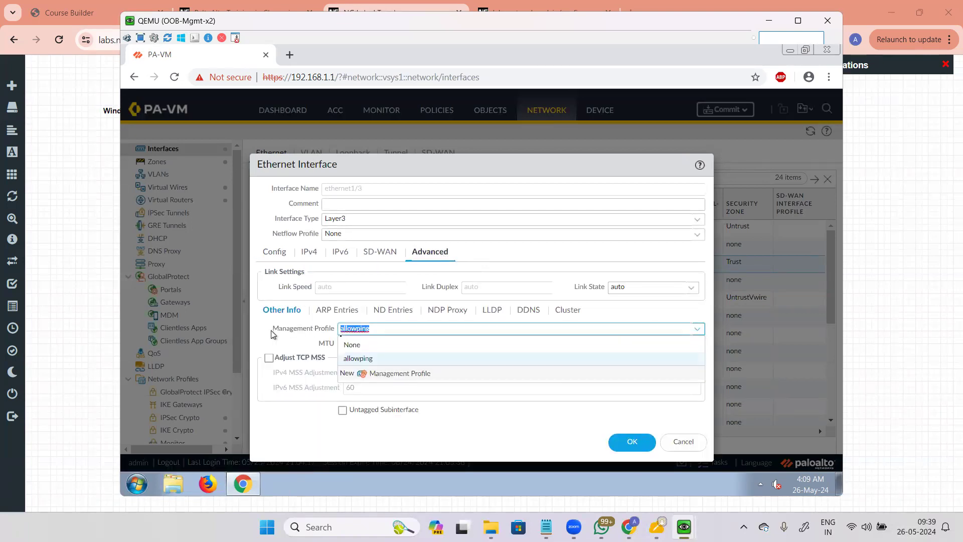
click(374, 345)
click(632, 443)
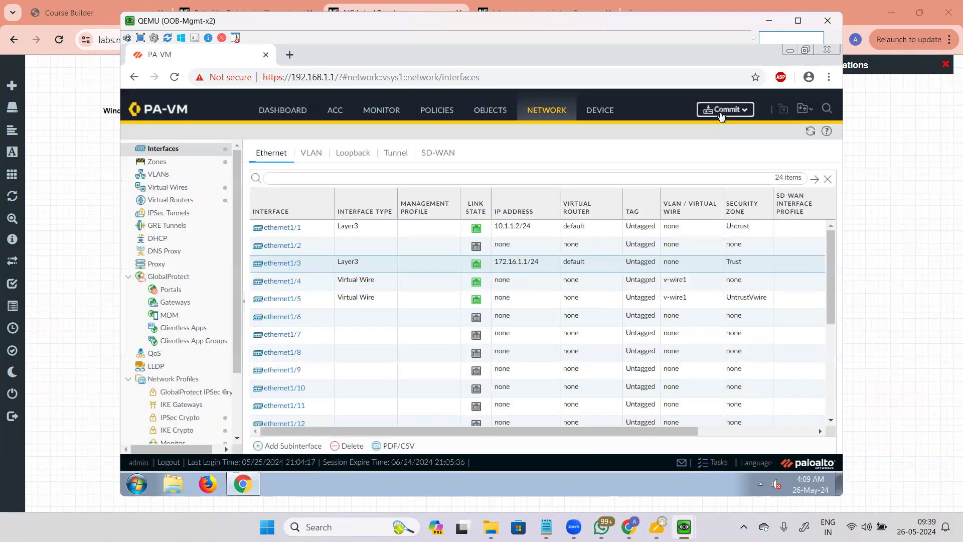
click(721, 112)
Step: Commit the pending configuration change on the PA-VM
click(594, 434)
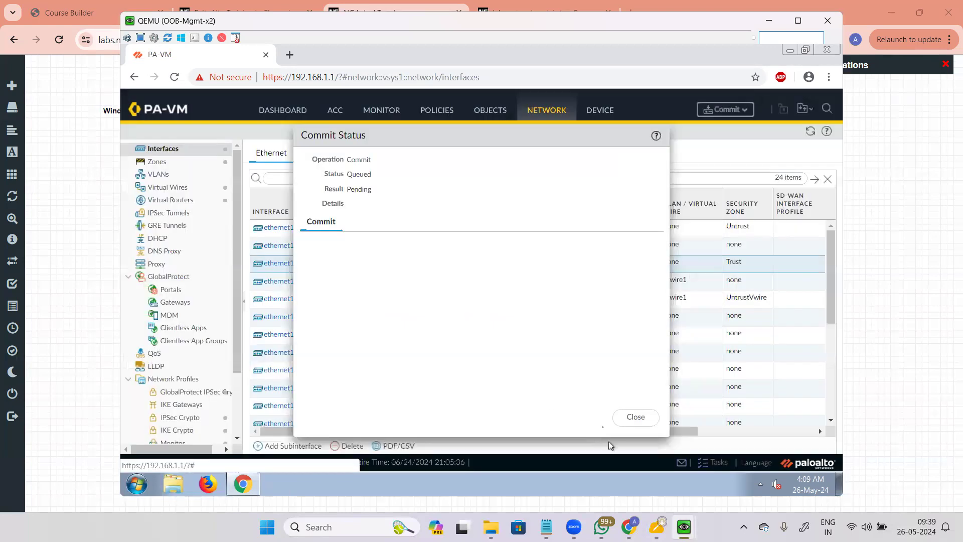
mouse_move(684, 527)
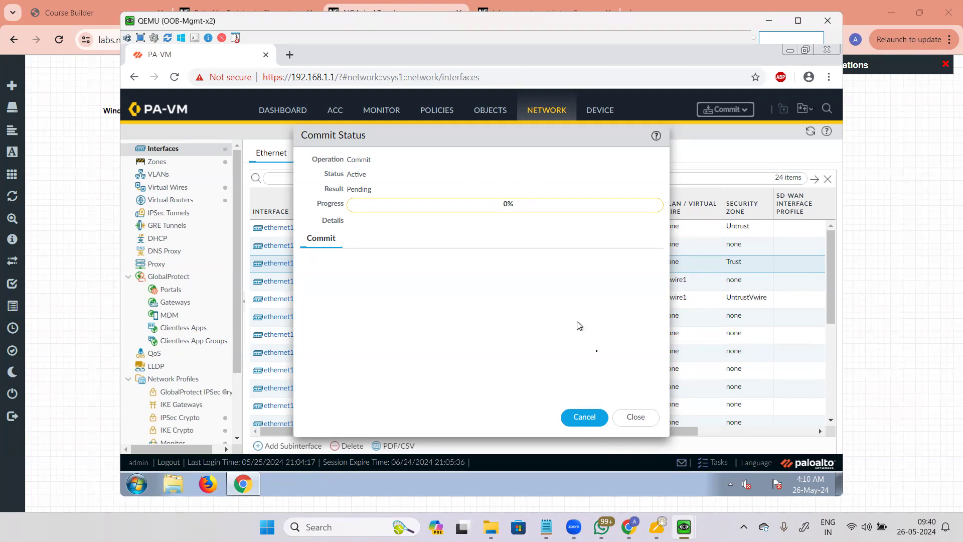
click(637, 417)
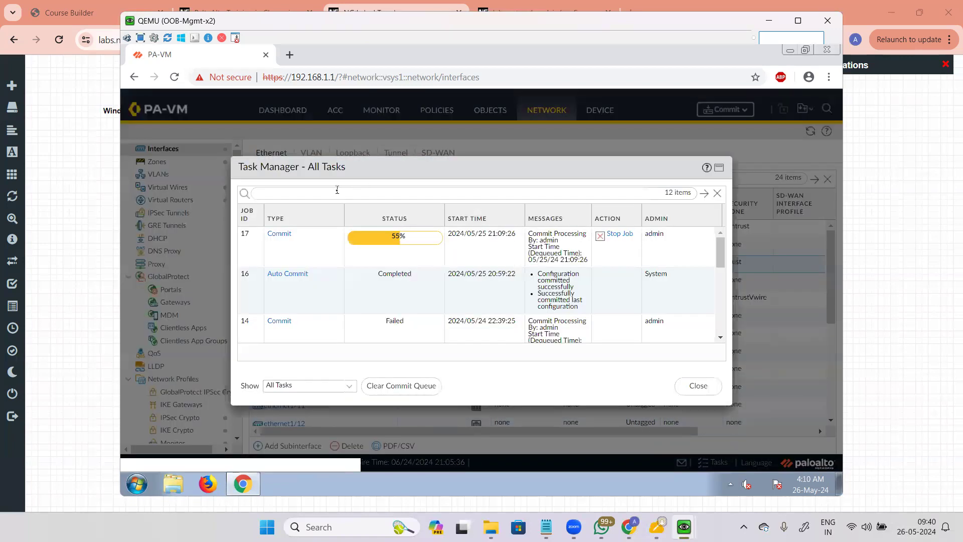
Step: Verify in the task list that commit job 17 completed, then return to Win2's command prompt
click(699, 387)
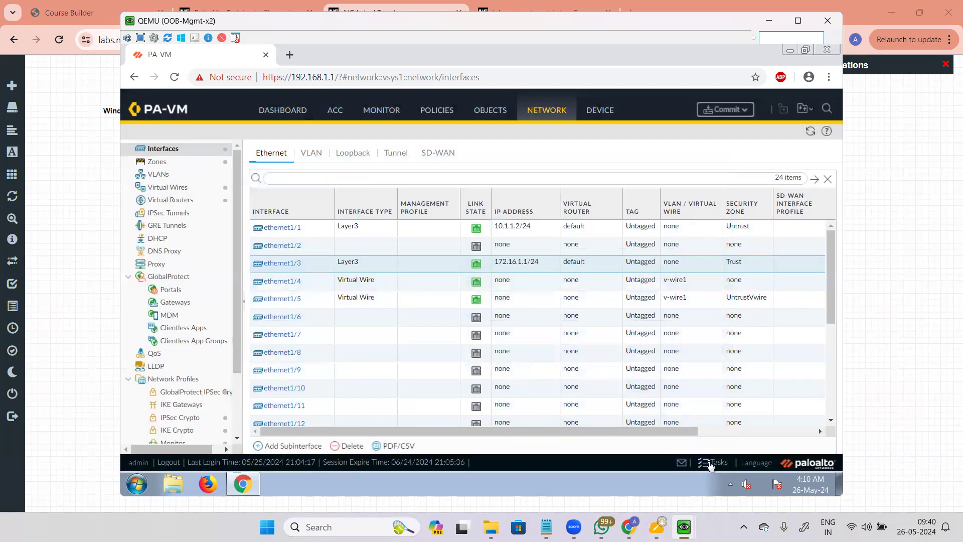
click(710, 465)
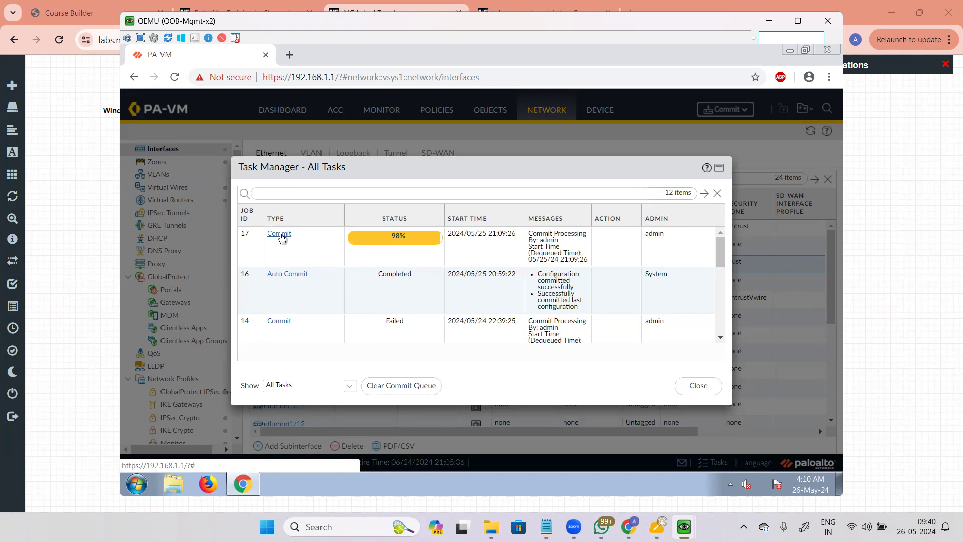
click(280, 234)
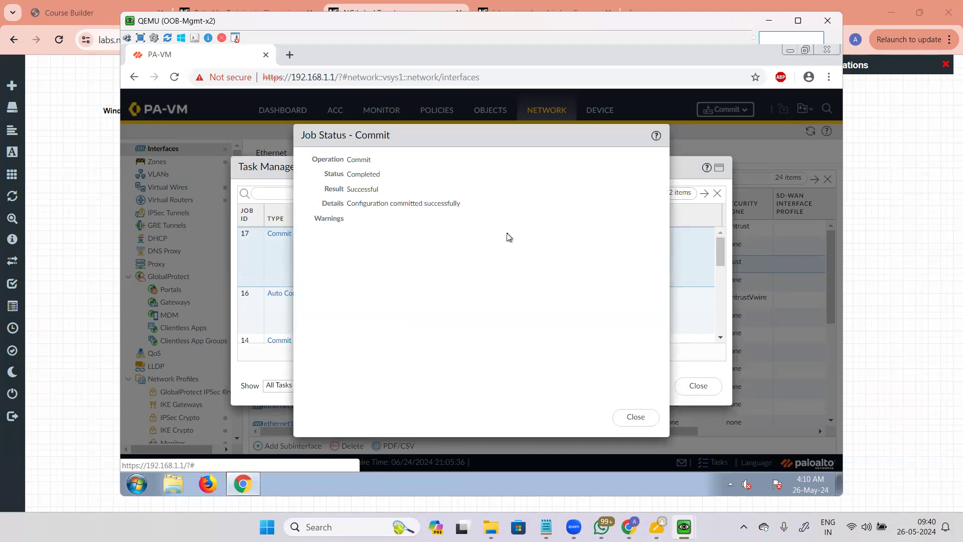
click(646, 421)
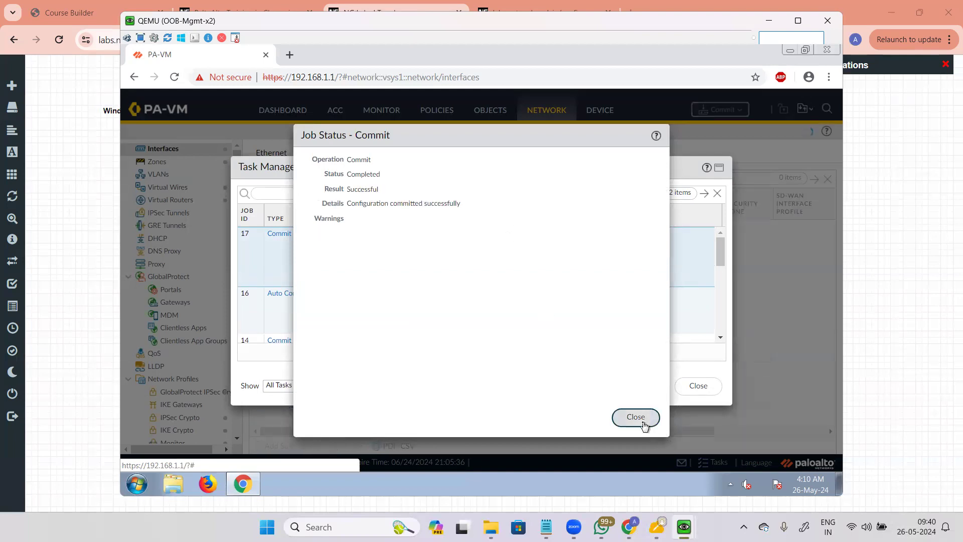
click(693, 385)
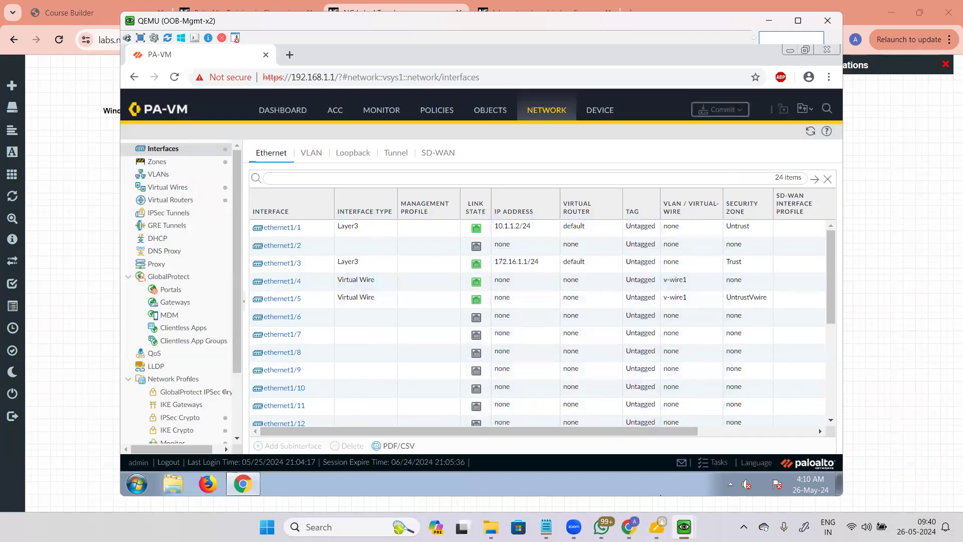
mouse_move(684, 527)
click(785, 466)
Step: Re-run ping 172.16.1.1, which now times out, then go back to the firewall's interfaces page
key(Up)
key(Return)
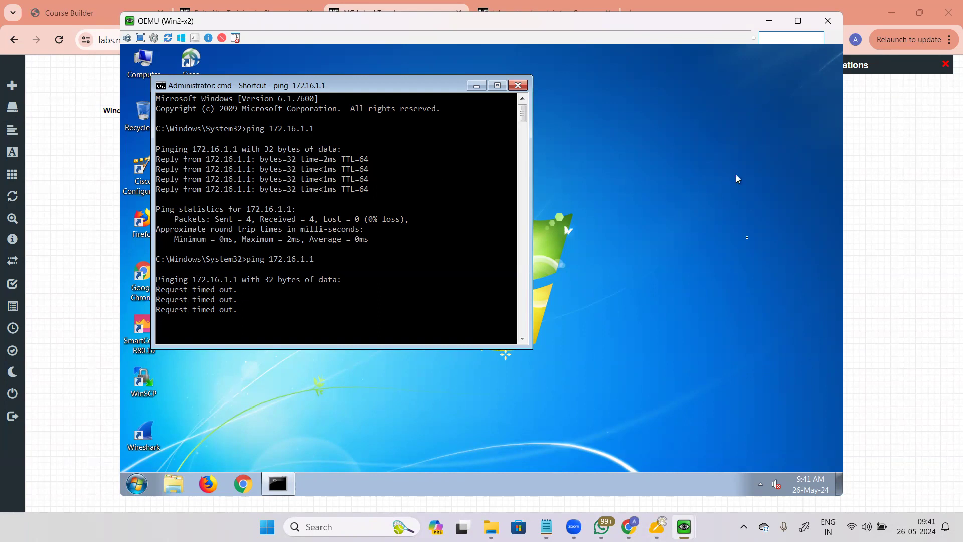
mouse_move(684, 527)
click(682, 466)
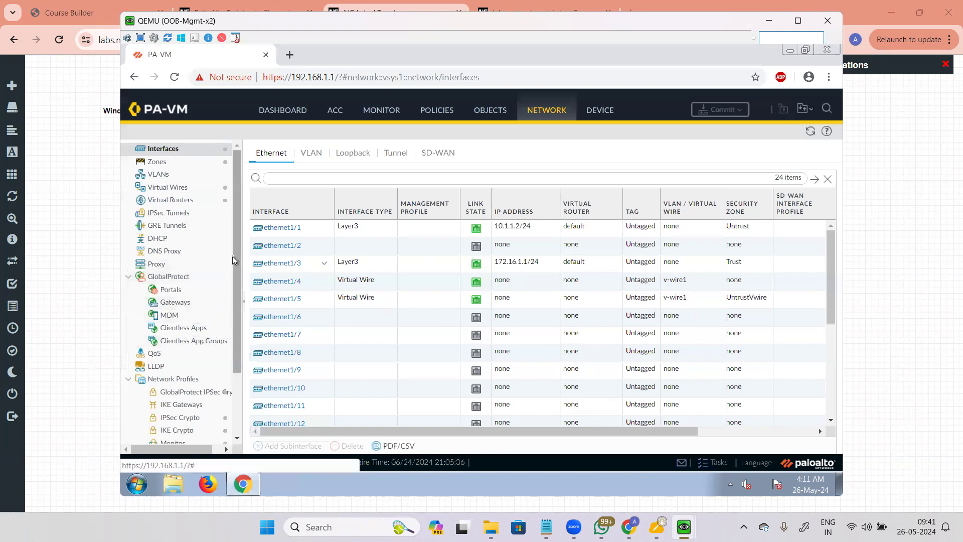
Step: Open the allowping profile under Interface Mgmt and enable HTTPS alongside Ping
scroll(234, 292, down, 2)
click(181, 373)
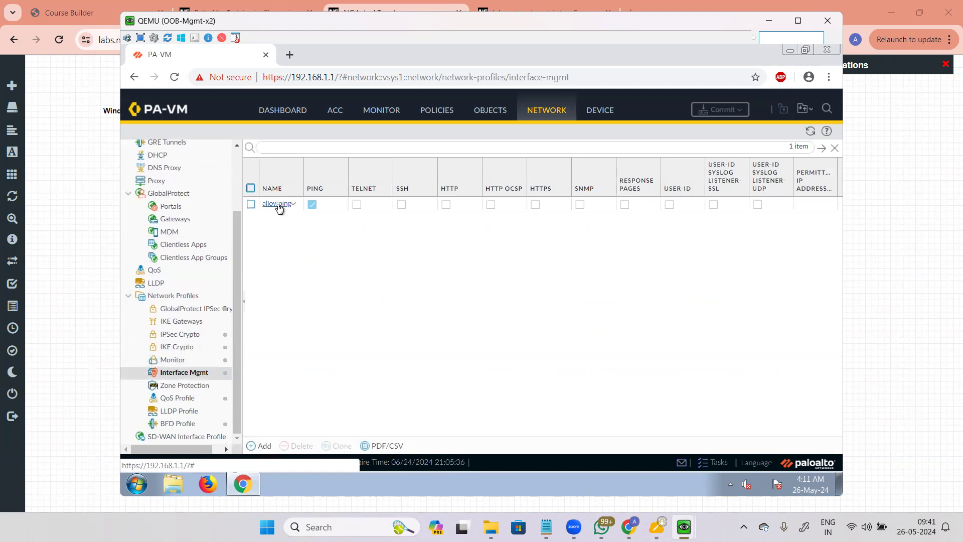
click(278, 204)
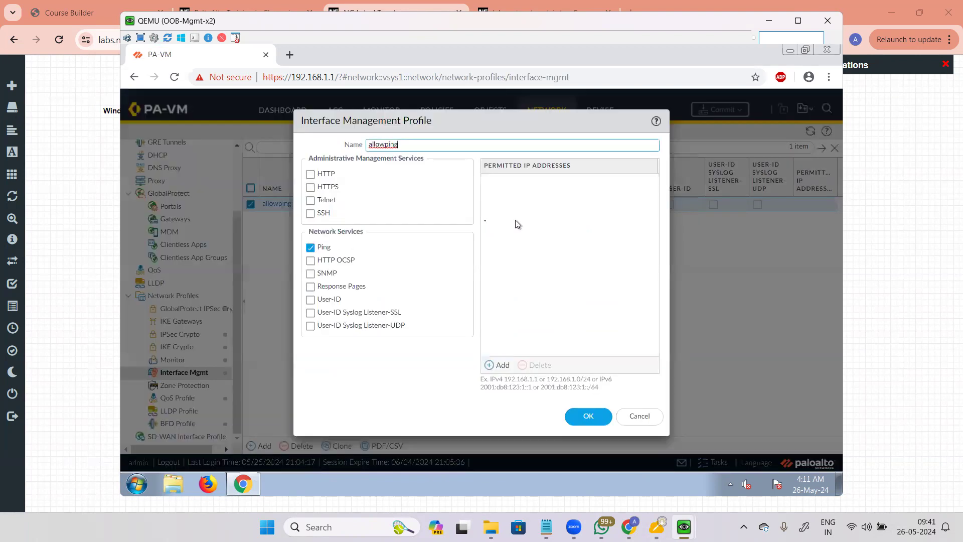
click(362, 157)
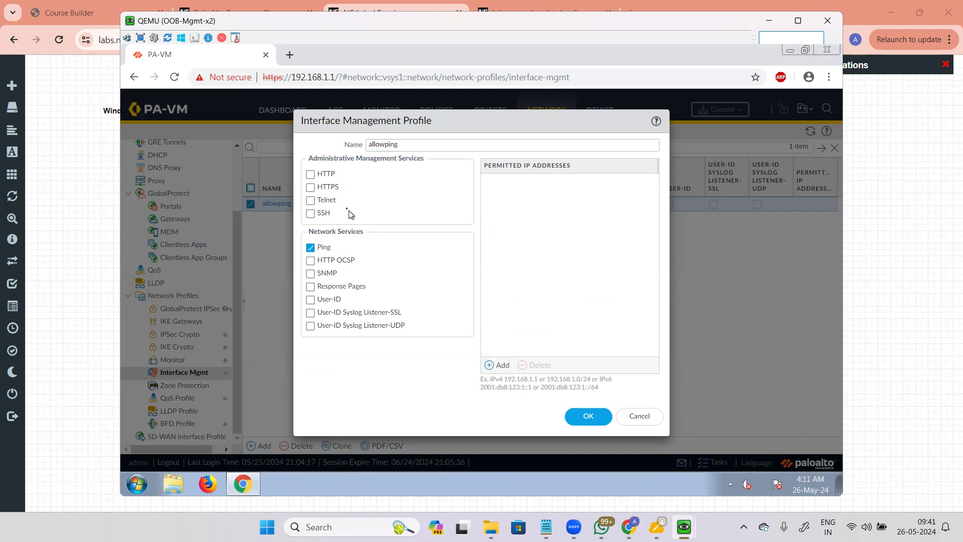
click(311, 187)
Step: Tick SSH in the allowping management profile
click(311, 213)
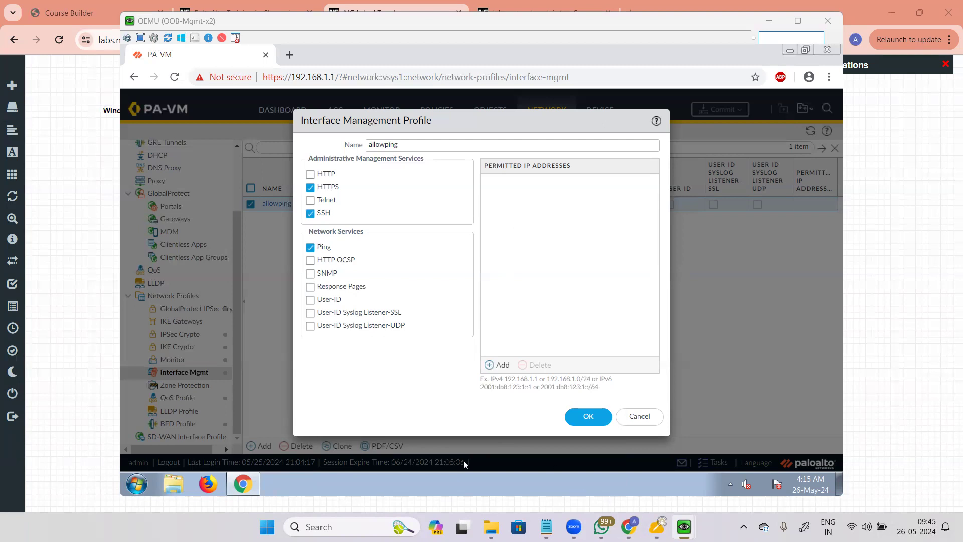
Step: Check the Win2 virtual machine's window, then go back to the lab topology page
mouse_move(684, 527)
click(775, 466)
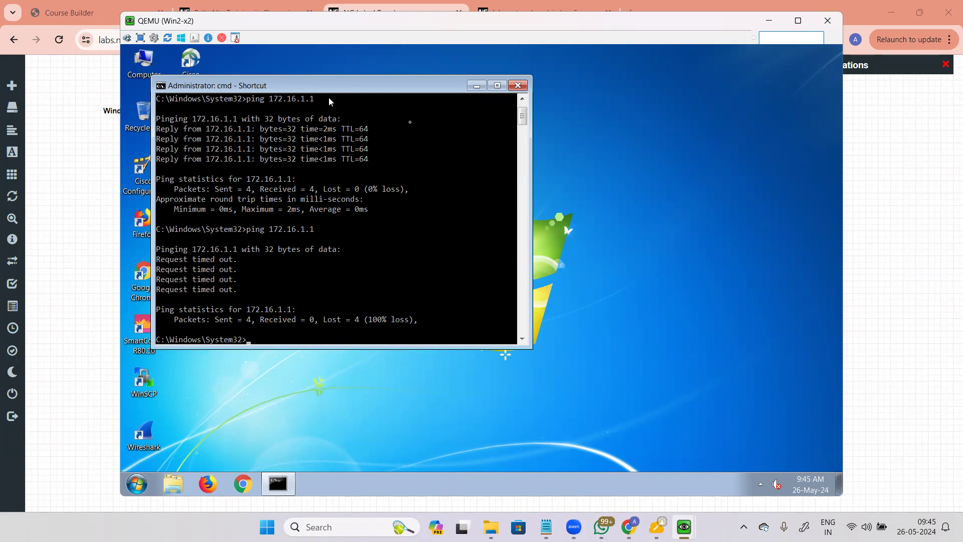
click(77, 263)
Step: Change Win1-x2's image to win-7, save the node settings, and start Win1-x2
right_click(280, 305)
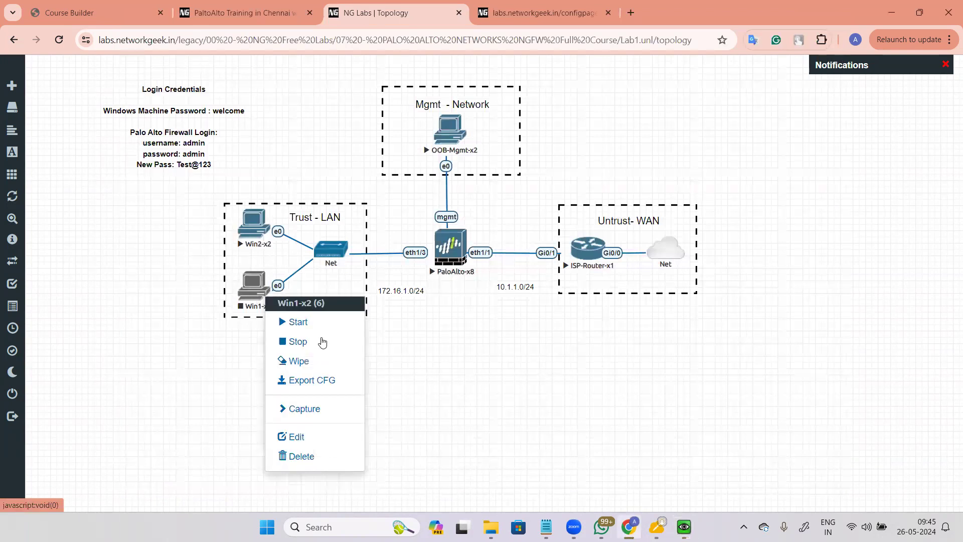
click(307, 436)
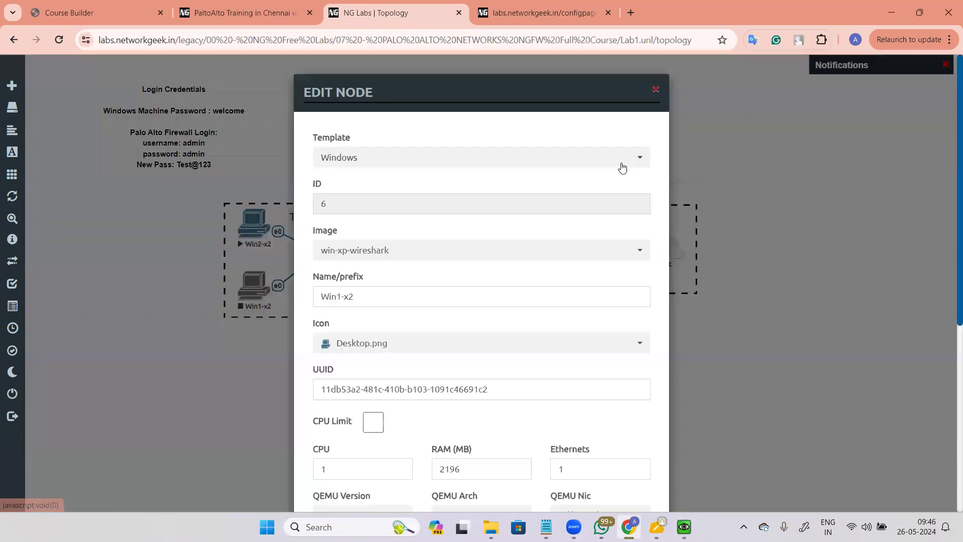
click(487, 247)
scroll(468, 318, up, 3)
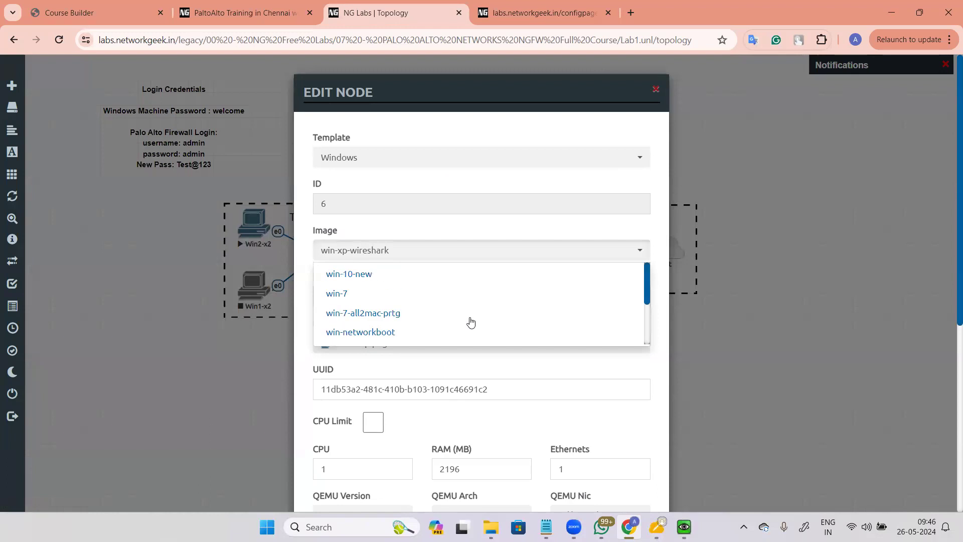
click(331, 291)
scroll(590, 287, down, 7)
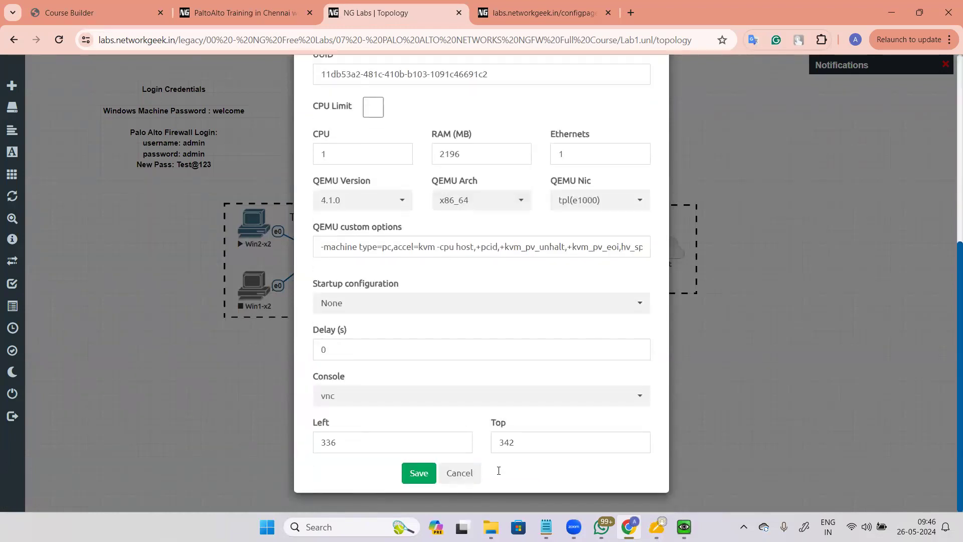
click(415, 475)
right_click(254, 285)
click(301, 312)
Step: Add 172.16.1.2/32 as the allowping profile's permitted IP address
mouse_move(684, 527)
click(675, 467)
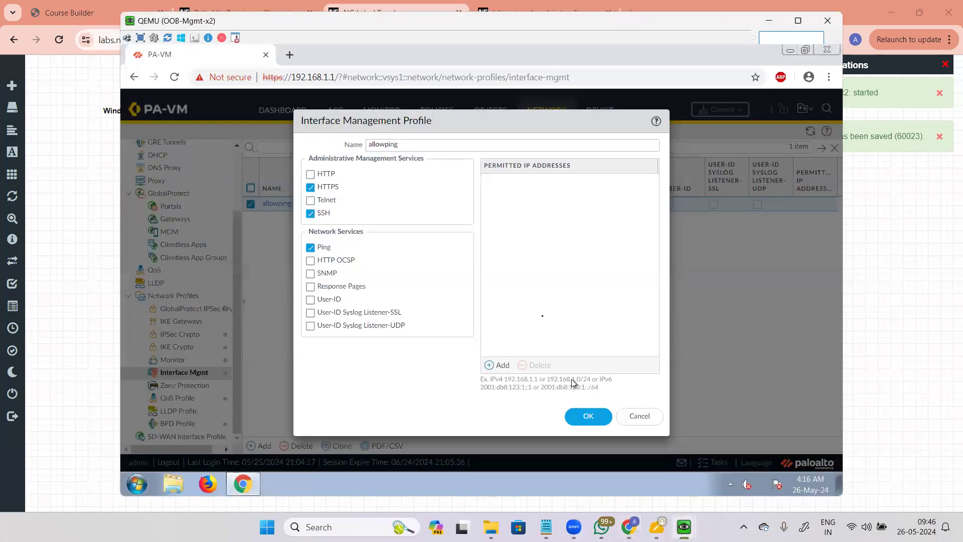
click(502, 366)
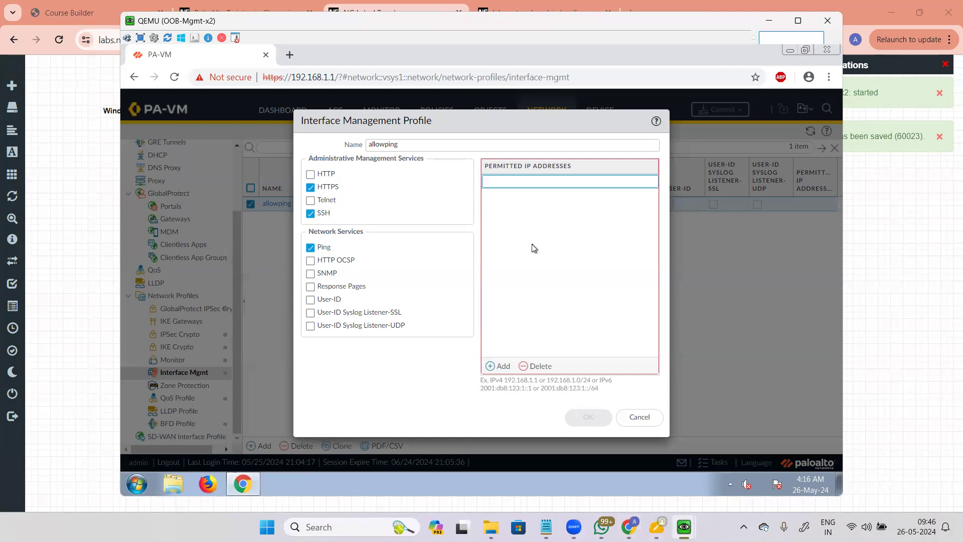
text(172.16.1)
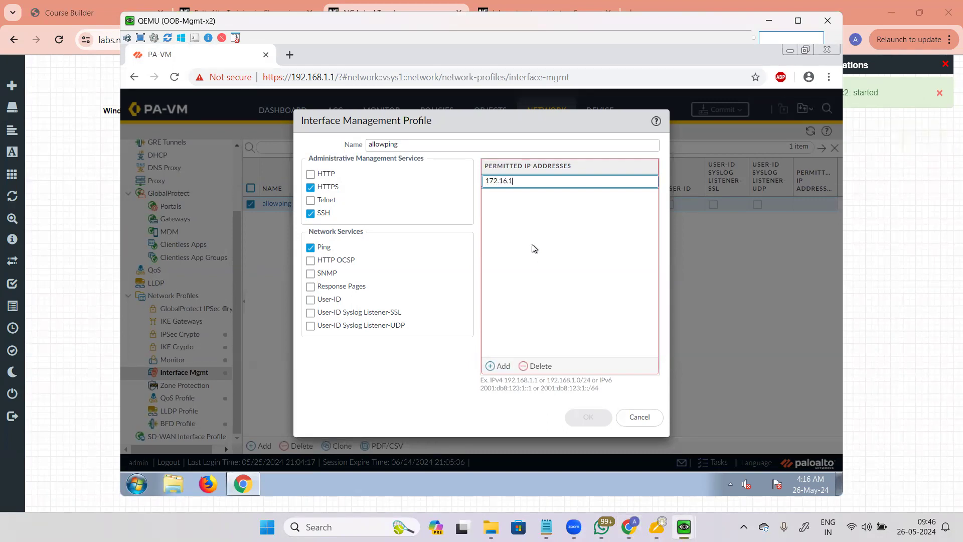
text(.2/32)
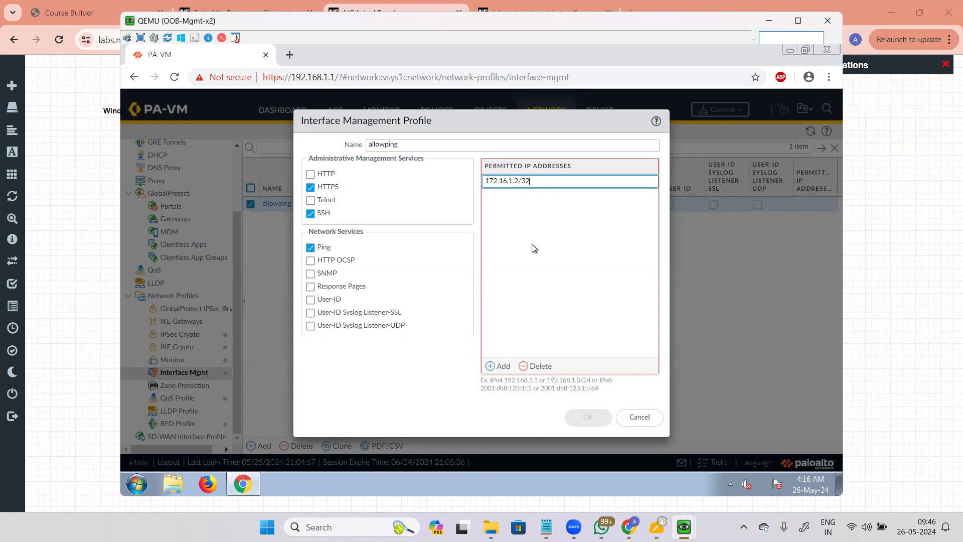
click(461, 309)
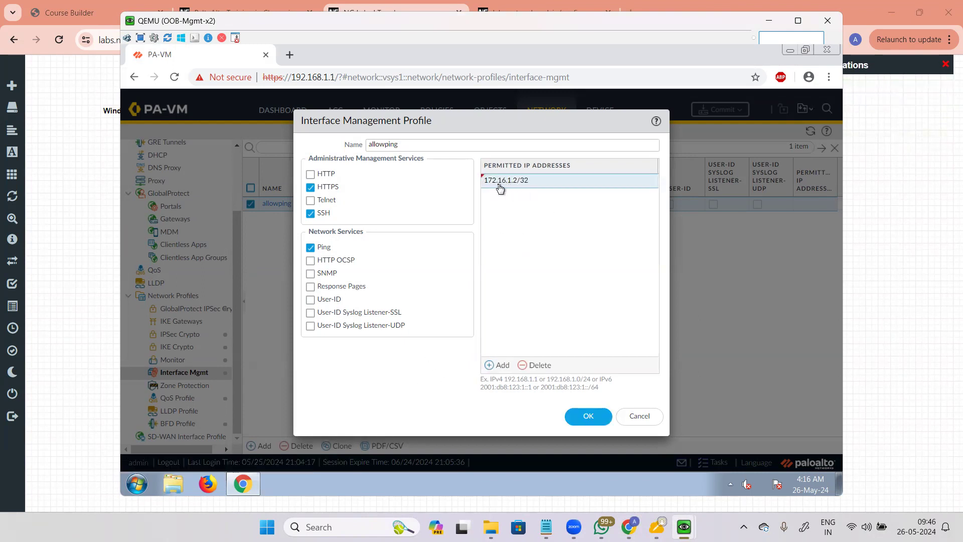
Step: Glance at Win2's command prompt, then return to the firewall management PC
mouse_move(684, 527)
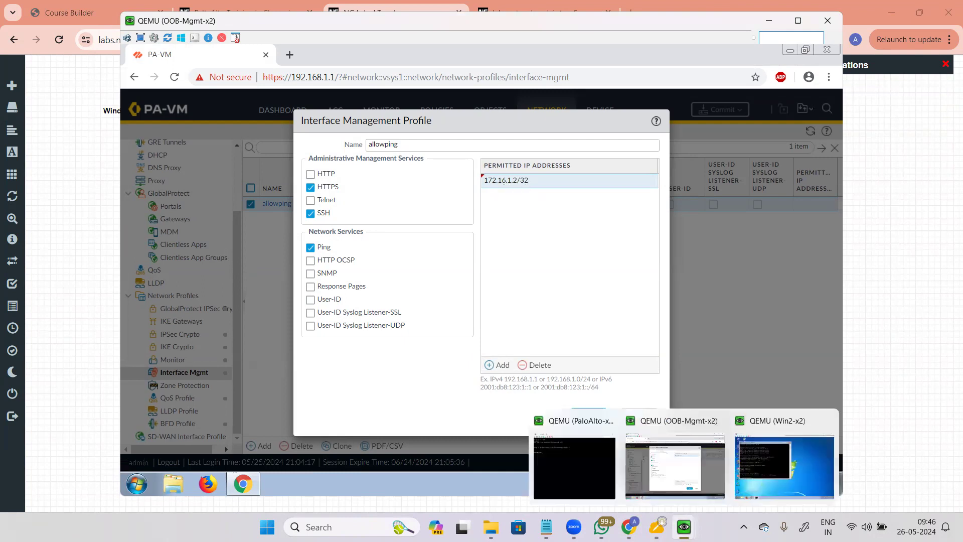
click(754, 460)
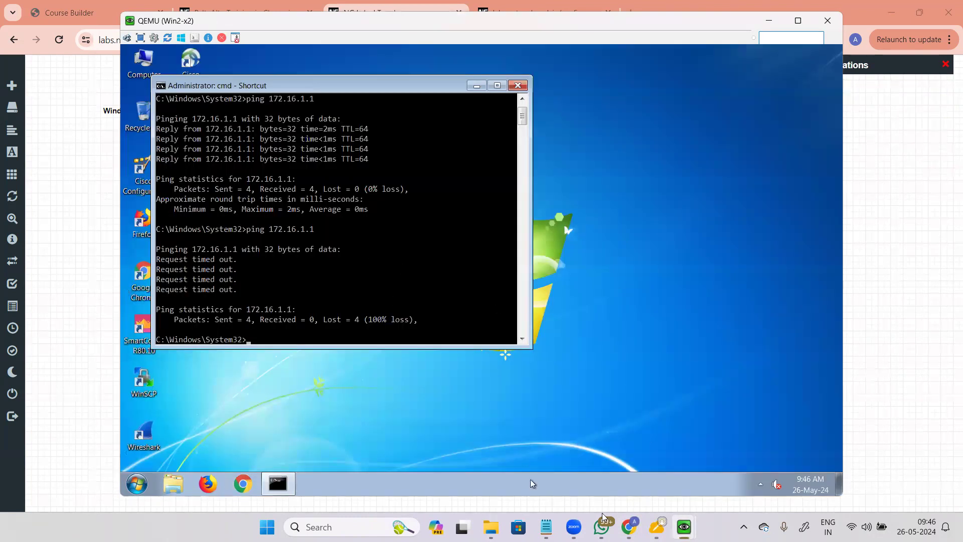
mouse_move(684, 527)
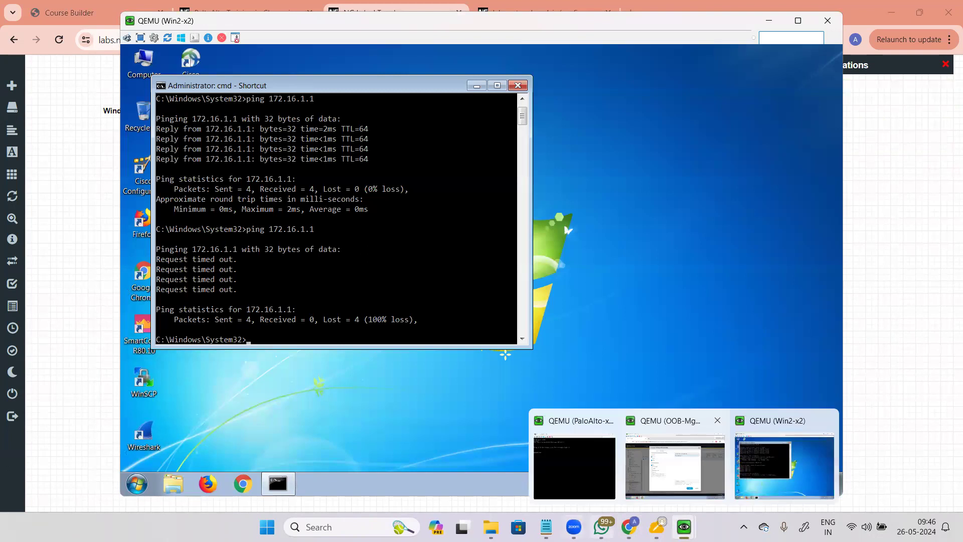
click(680, 469)
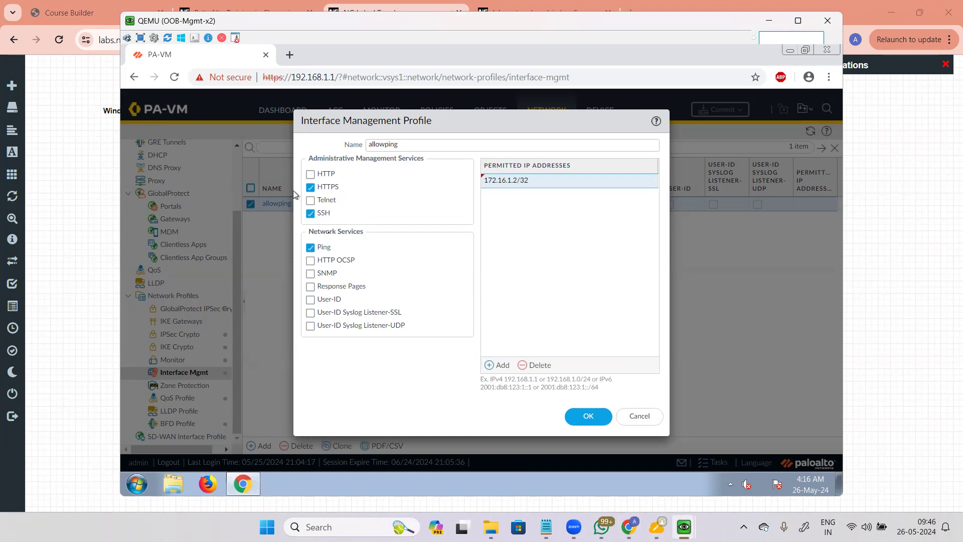
Step: Save the allowping profile and select it as ethernet1/3's management profile on the Advanced tab
click(595, 418)
scroll(187, 295, up, 3)
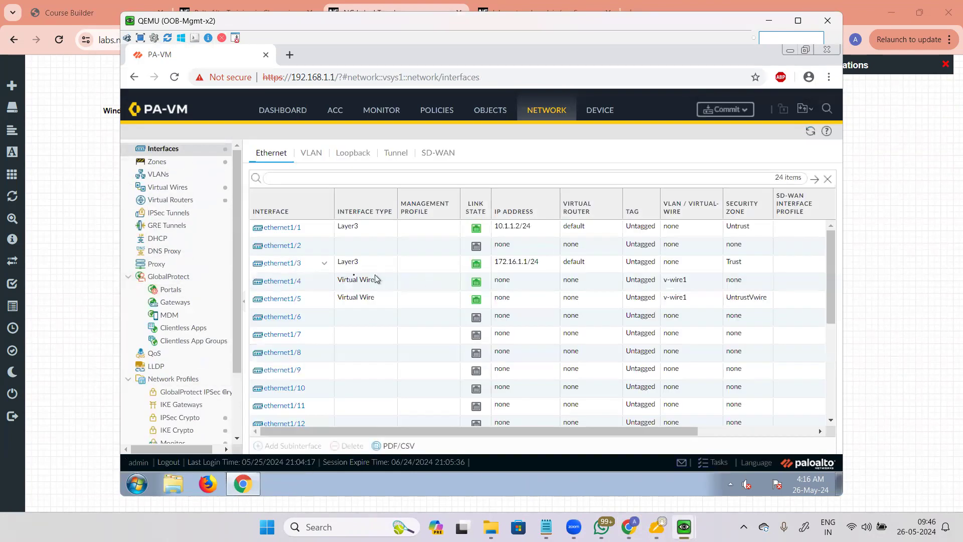
click(305, 272)
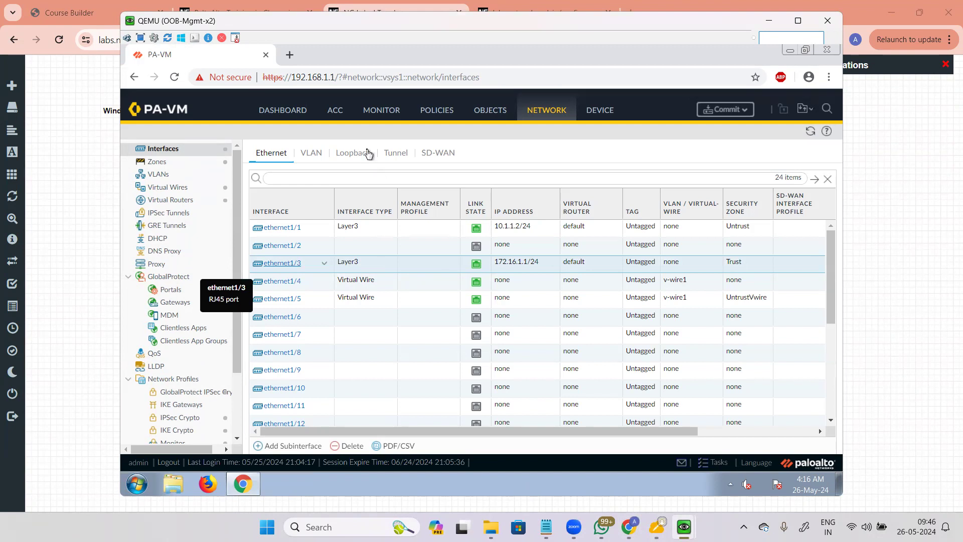
click(284, 268)
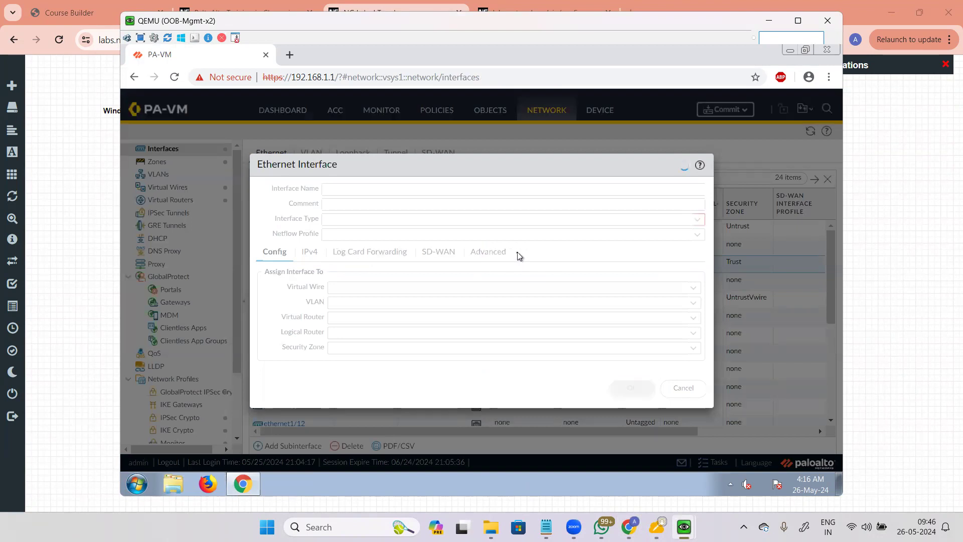
click(431, 253)
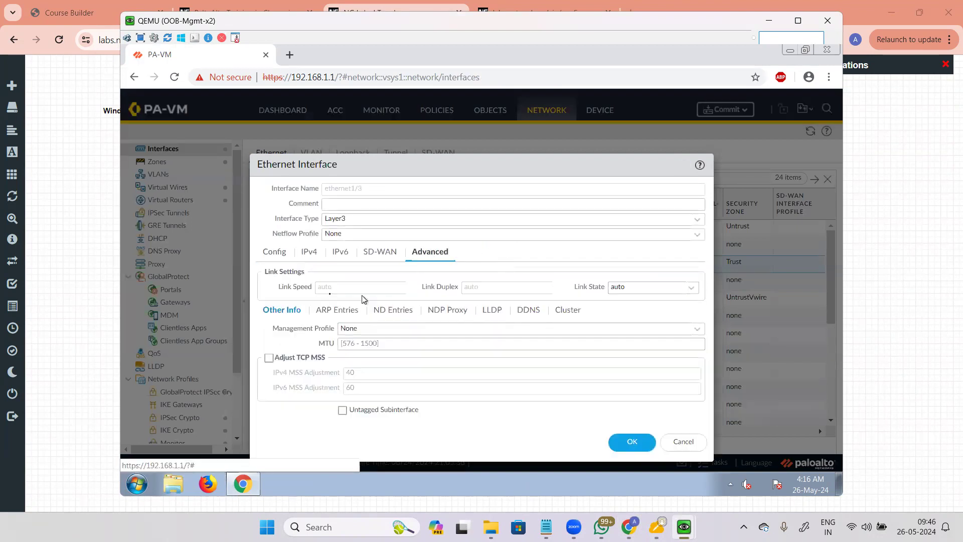
click(697, 329)
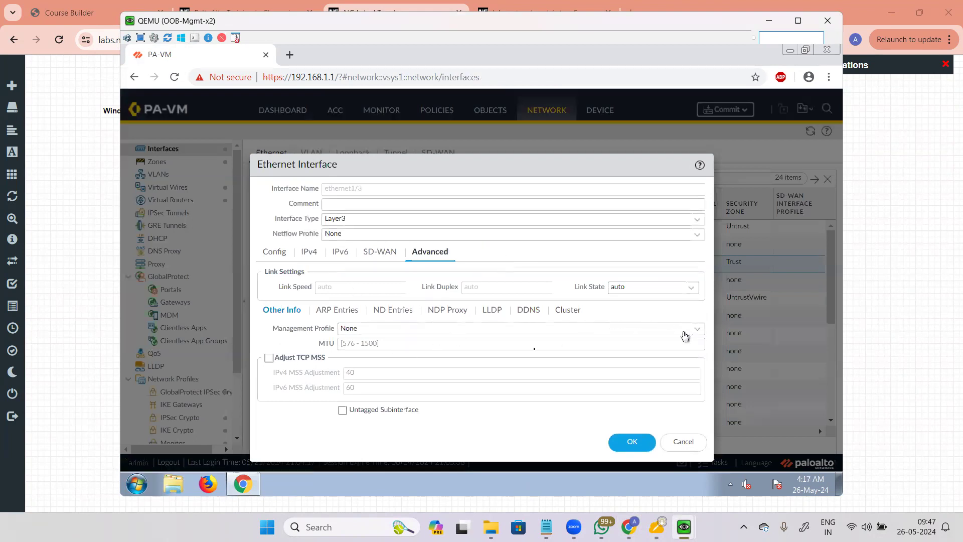
click(371, 358)
click(362, 343)
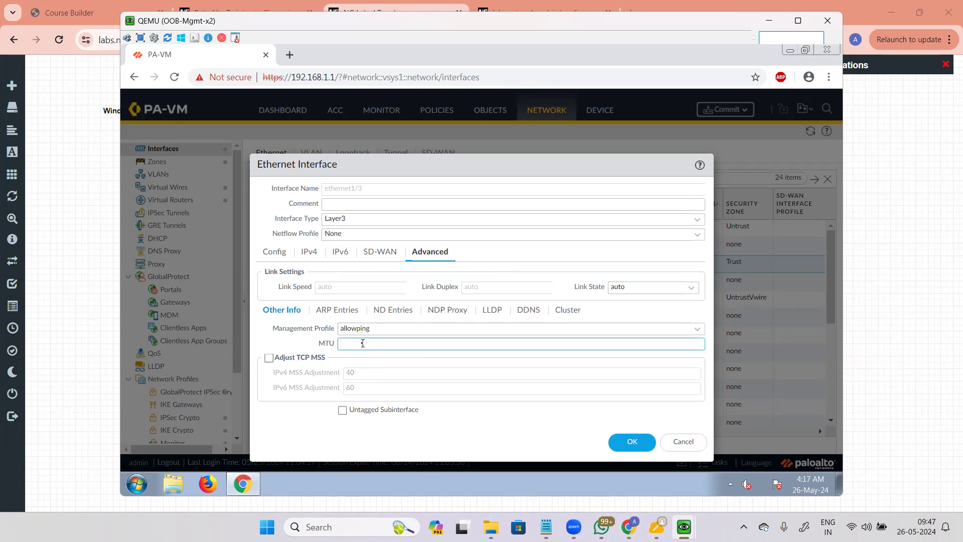
Step: Save the ethernet1/3 change, accepting the warning about who can reach this interface
click(634, 442)
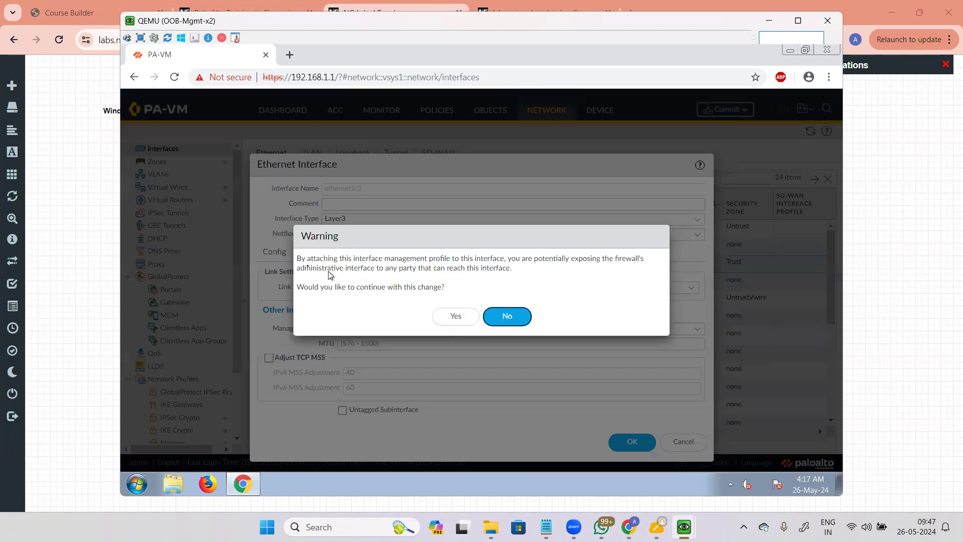
drag(297, 259, 621, 269)
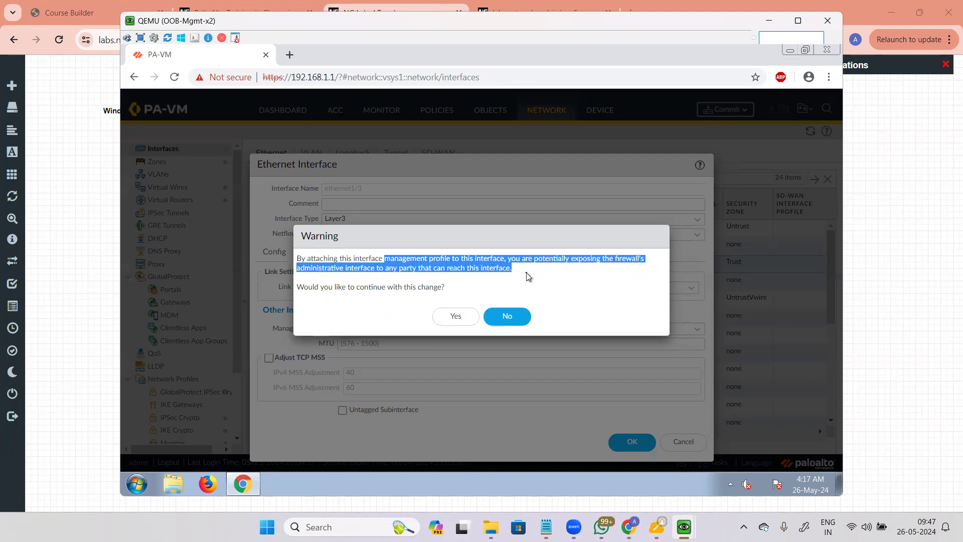
drag(447, 269, 576, 277)
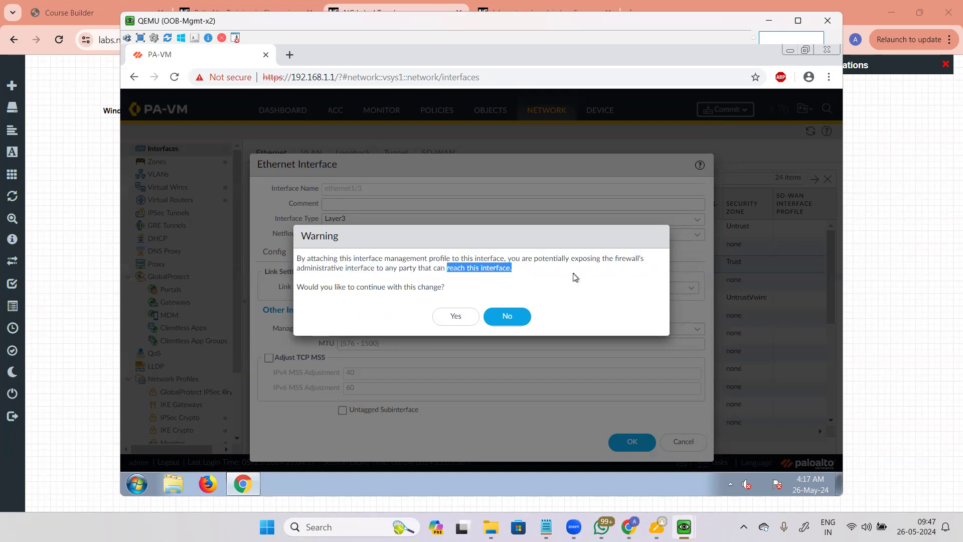
click(447, 317)
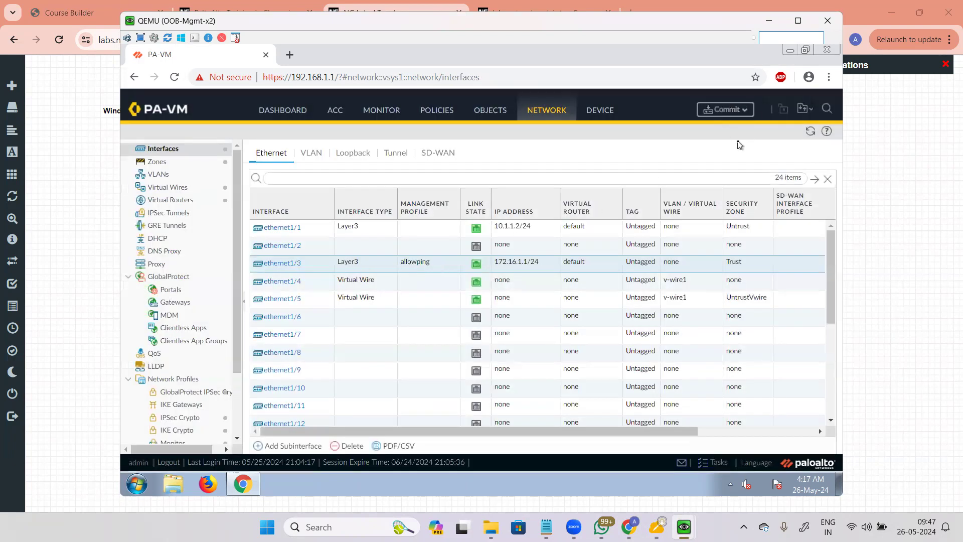
Step: Start a commit of the configuration to the firewall
click(725, 109)
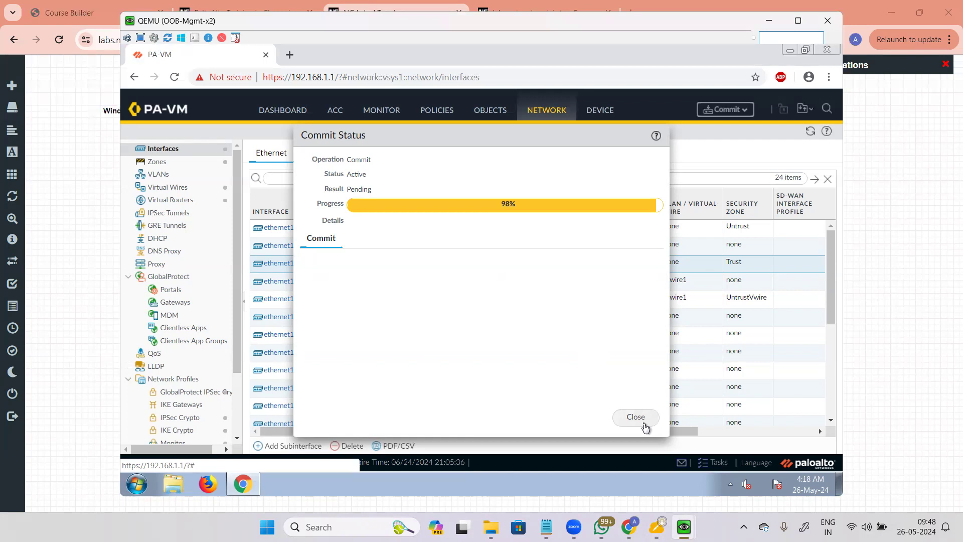
Step: Open Win1's console and log in to Windows with its password
click(71, 350)
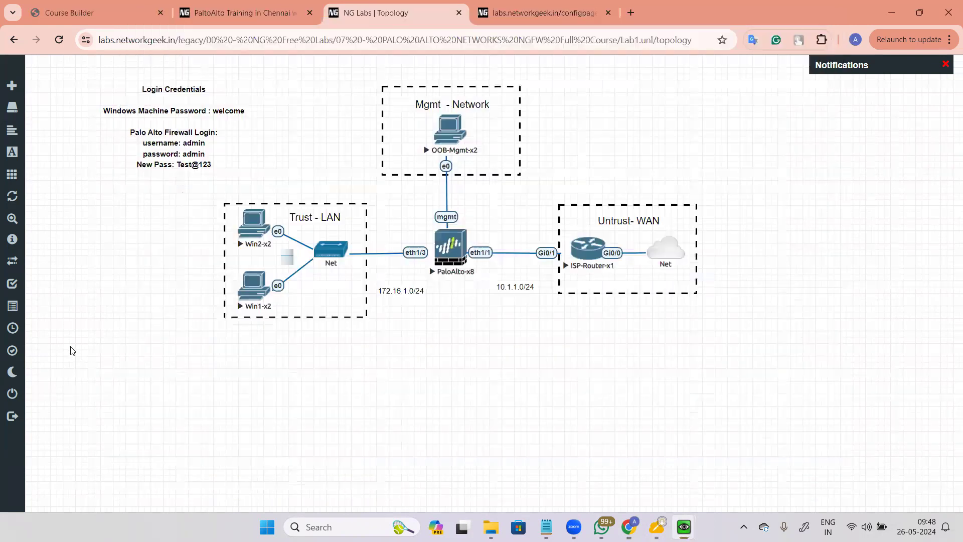
click(254, 293)
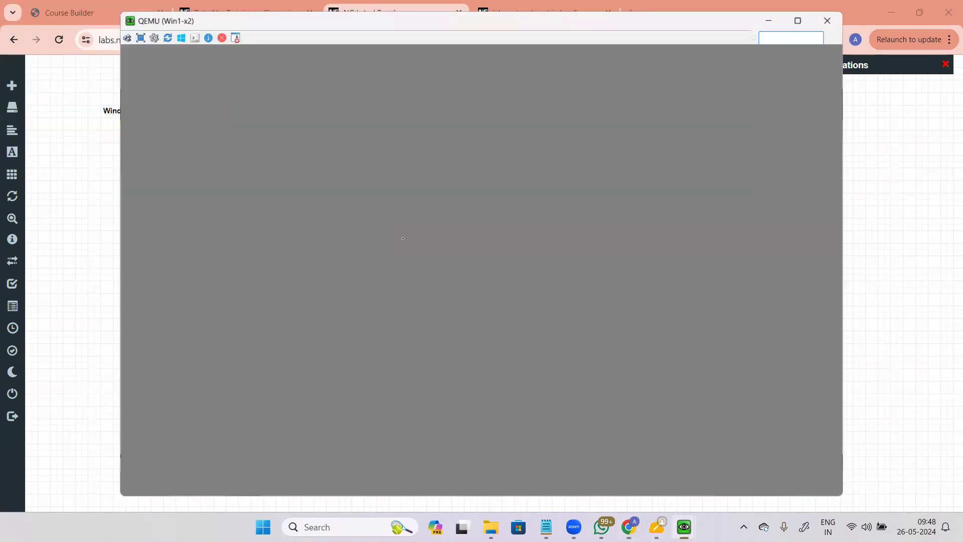
text(123456)
key(Return)
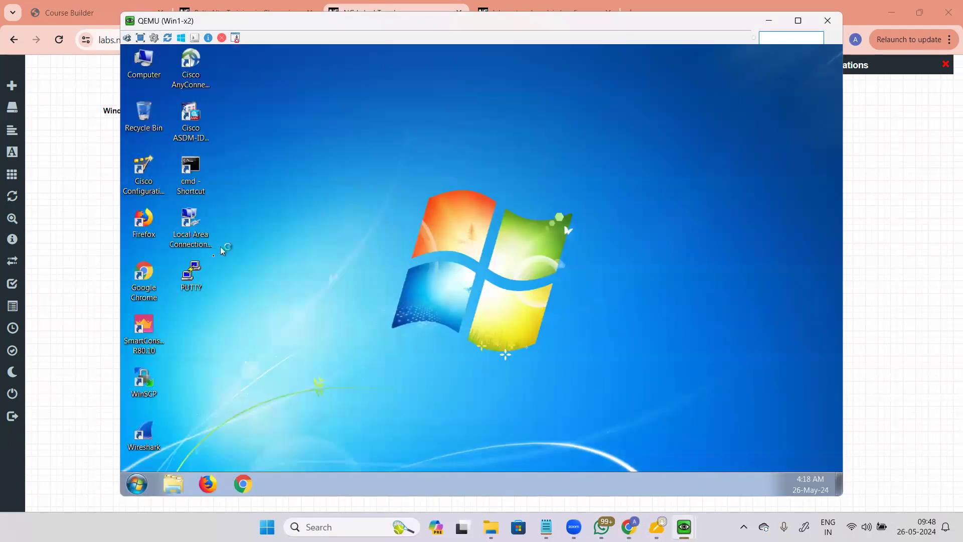
Step: Open the Local Area Connection's IPv4 properties and choose a manually set IP address
double_click(190, 226)
click(411, 365)
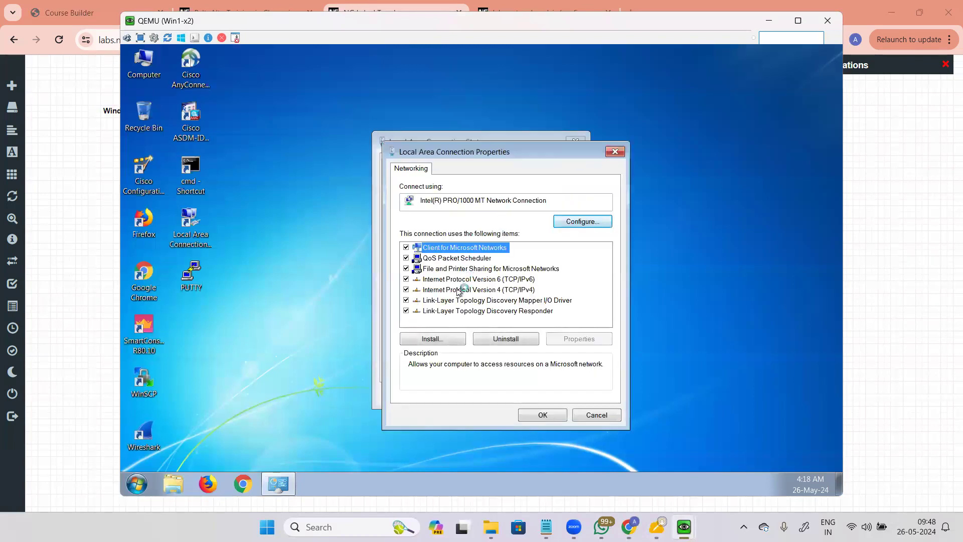
click(489, 290)
click(577, 341)
click(430, 282)
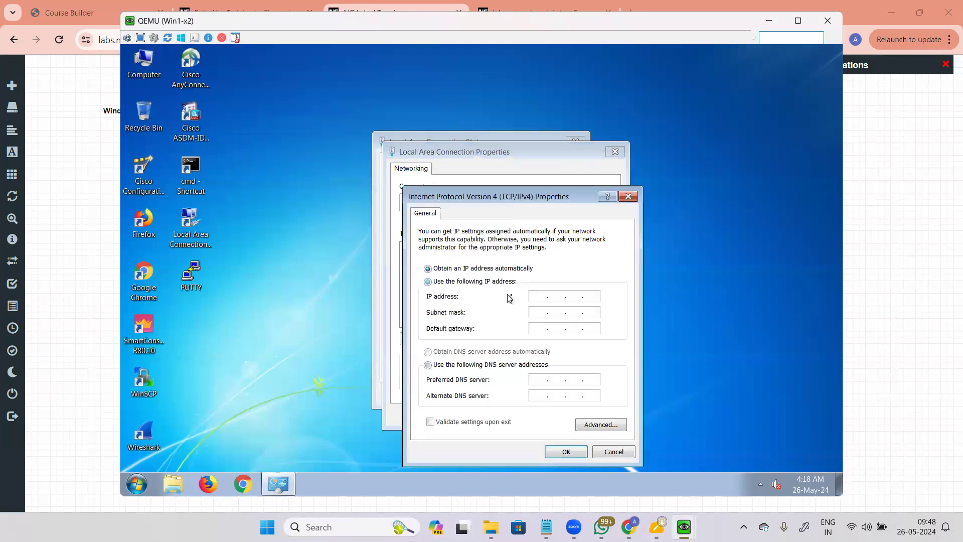
Step: Enter IP 172.16.1.3, mask 255.255.255.0, gateway 172.16.1.1, DNS 8.8.8.8 and 1.1.1.1, and apply
click(535, 296)
text(17)
text(172)
text(16)
text(.1.3)
key(Tab)
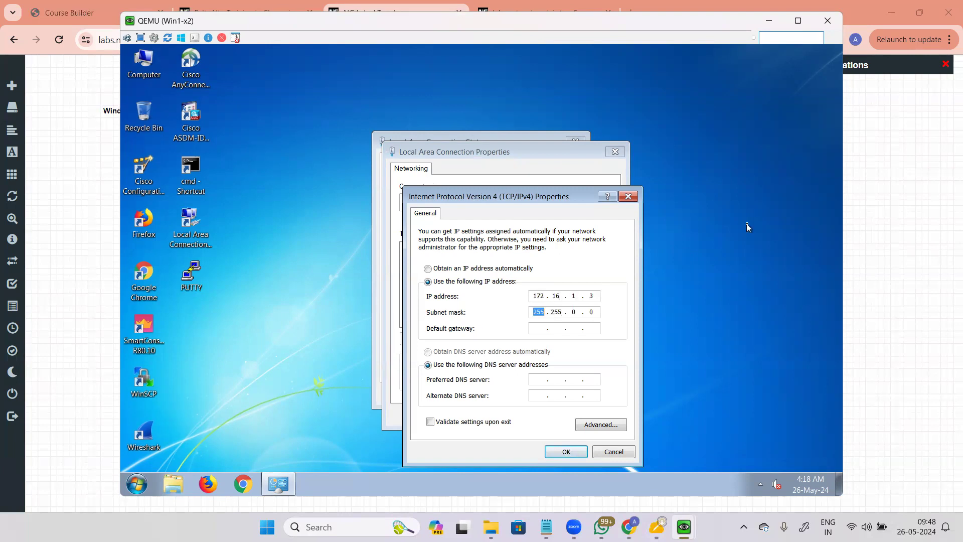
key(Tab)
key(shift+Tab)
key(Right)
key(Right)
key(Right)
key(Right)
key(Right)
text(255)
key(Tab)
text(172 . 16 . 1 . 1)
click(539, 380)
text(8.8.8.81.1.1.1)
click(562, 454)
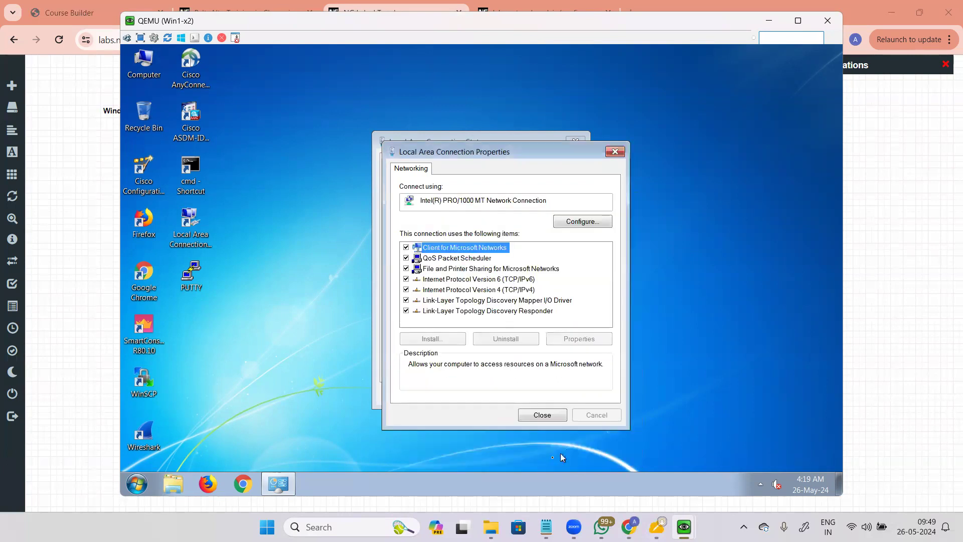
Step: Close the connection Properties and Status windows, then bring the lab topology page back
click(542, 415)
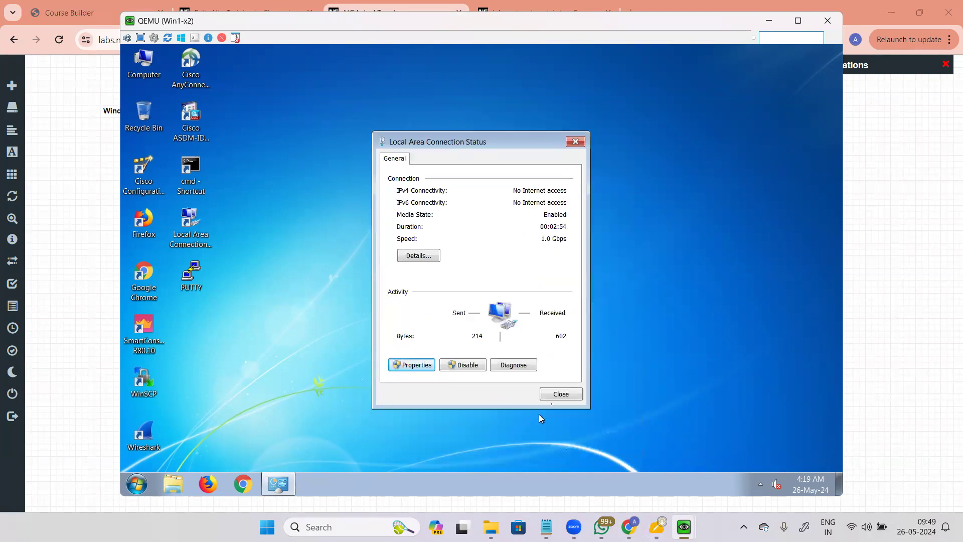
click(557, 393)
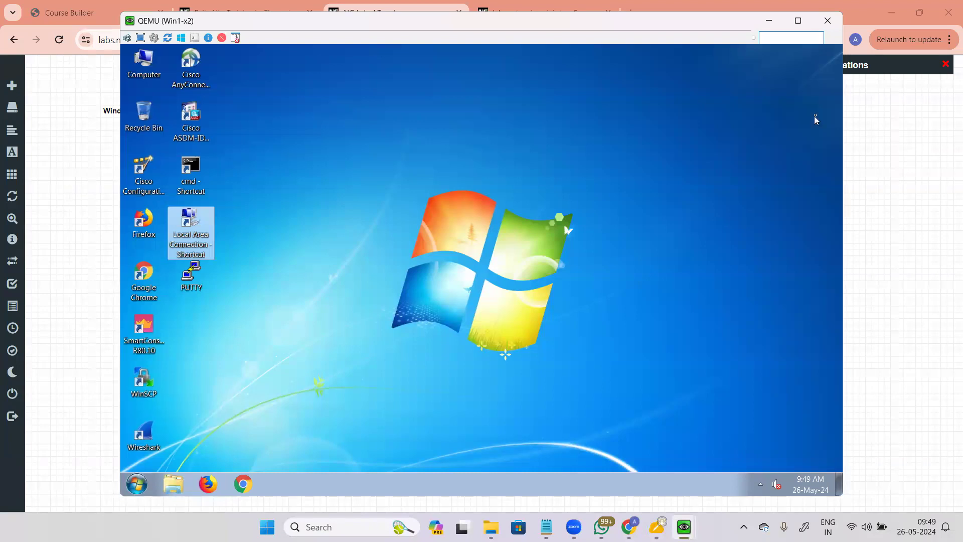
key(alt+Tab)
click(810, 101)
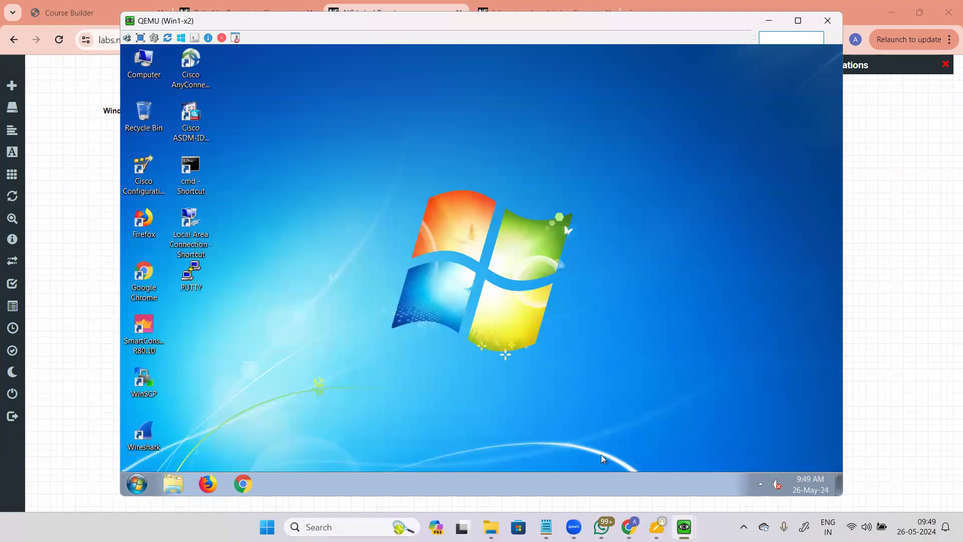
click(946, 251)
Step: On the firewall management PC, close the completed commit report
mouse_move(685, 526)
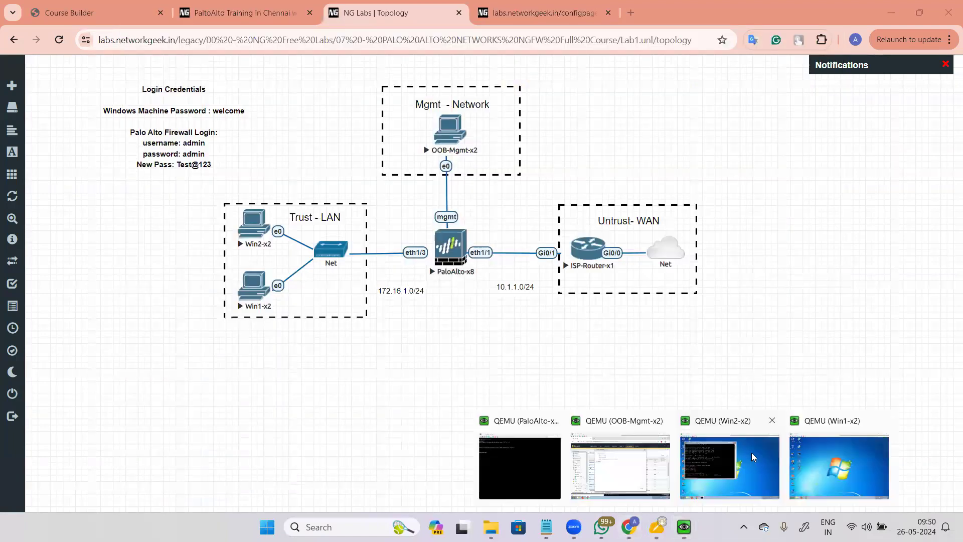
click(647, 466)
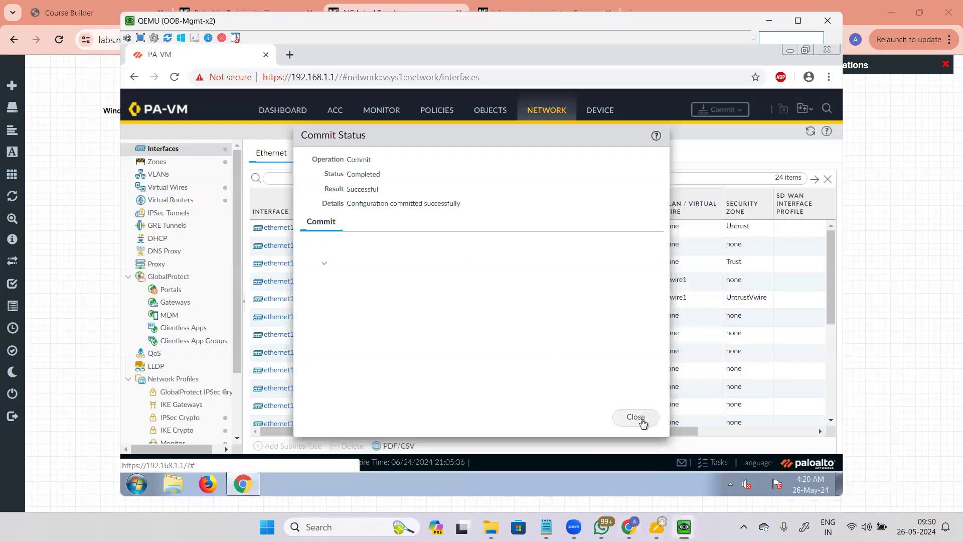
click(636, 417)
Step: On Win1, run ipconfig to confirm 172.16.1.3, mask 255.255.255.0, gateway 172.16.1.1
mouse_move(685, 526)
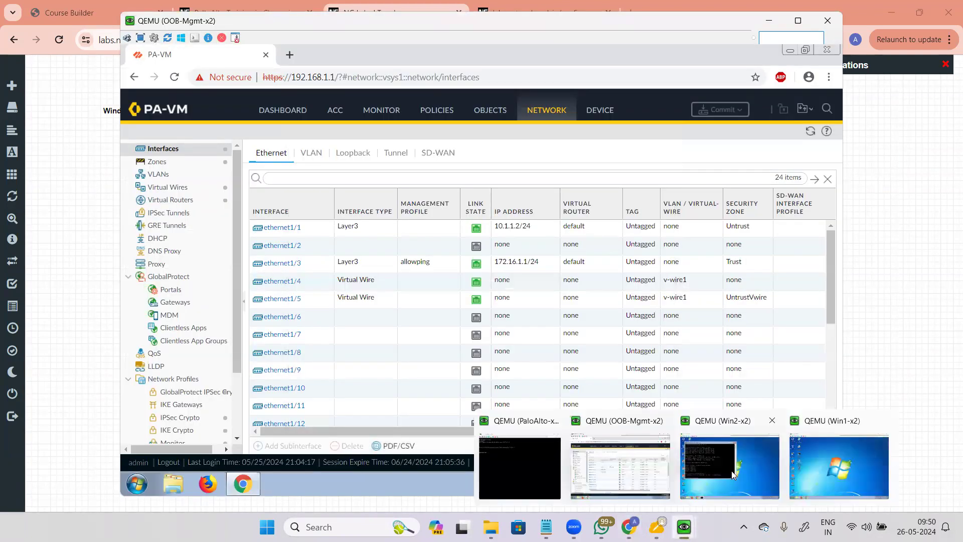
click(820, 466)
double_click(192, 173)
text(ipconfig)
key(Return)
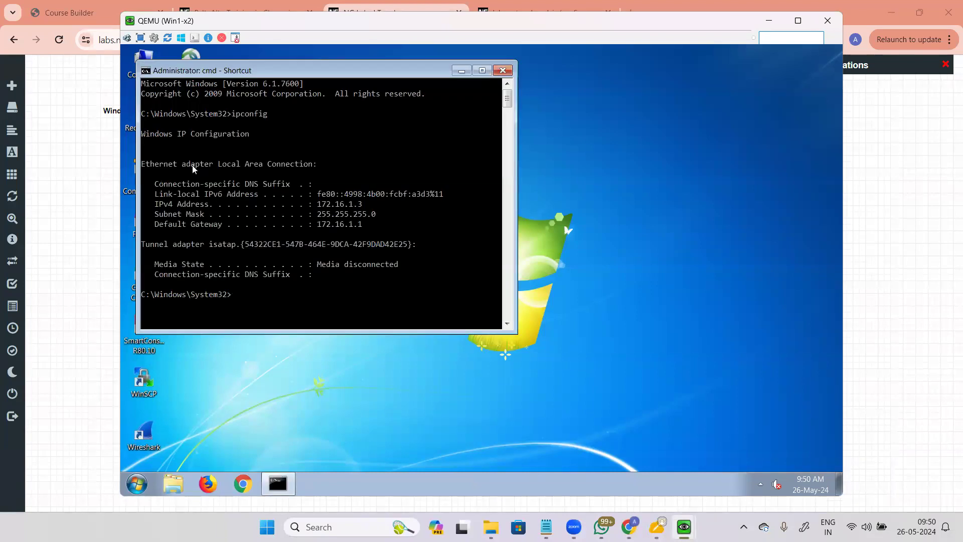
Step: From Win2, ping 172.16.1.1 again and get four replies with 0% loss
mouse_move(685, 527)
click(708, 466)
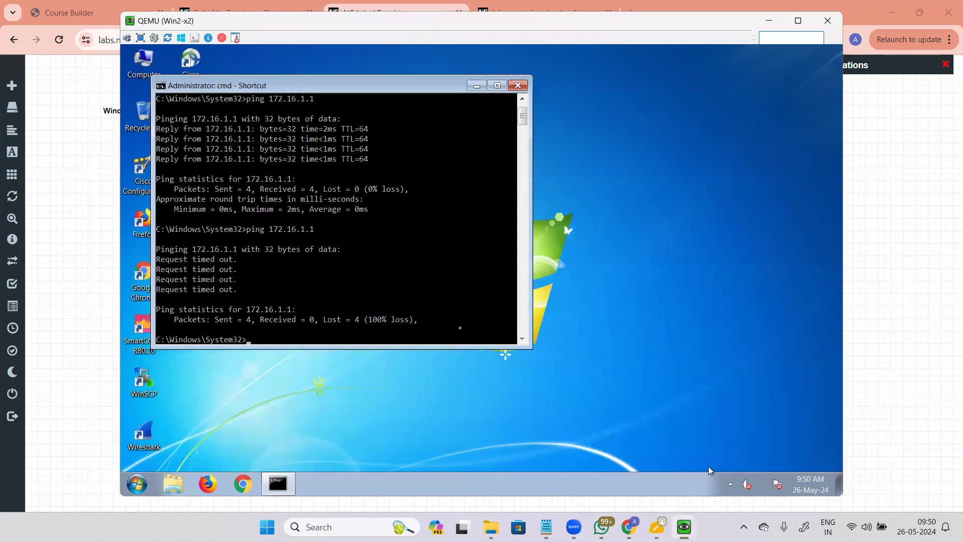
key(Up)
key(Return)
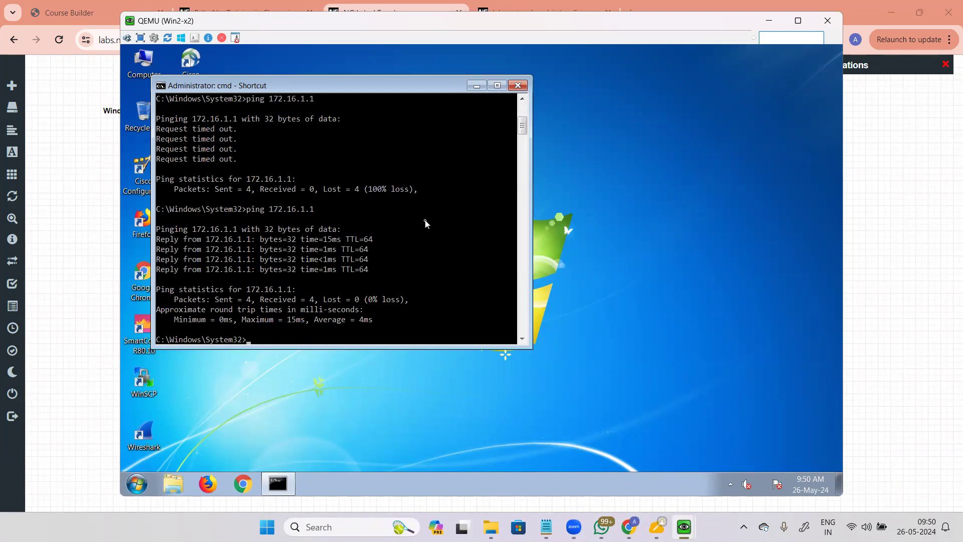
mouse_move(684, 527)
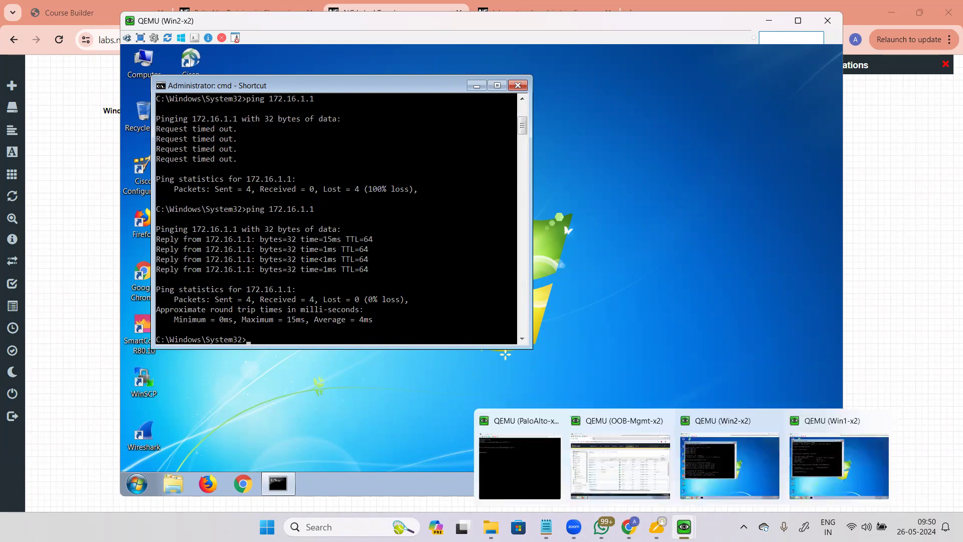
click(716, 473)
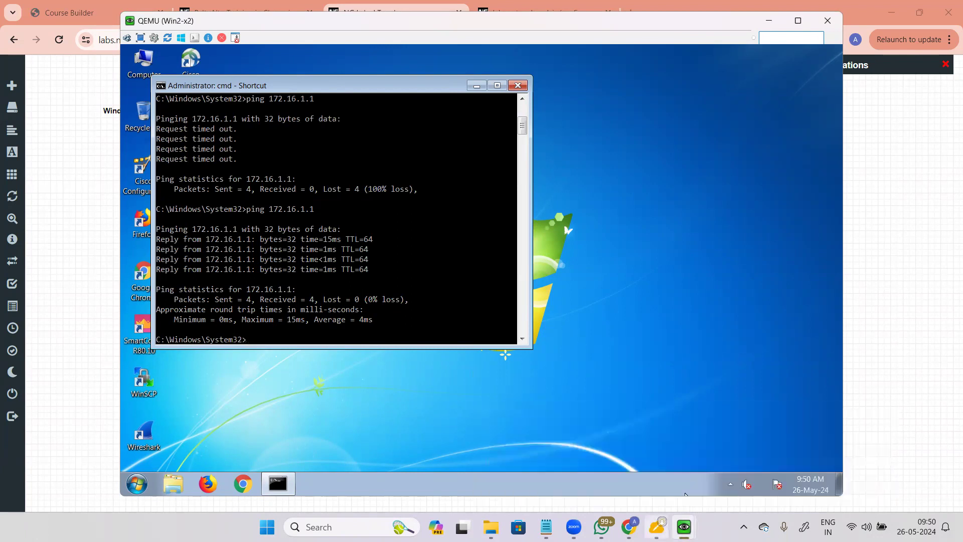
Step: From Win1's command prompt, ping 172.16.1.1 and confirm every request times out
mouse_move(684, 527)
click(841, 468)
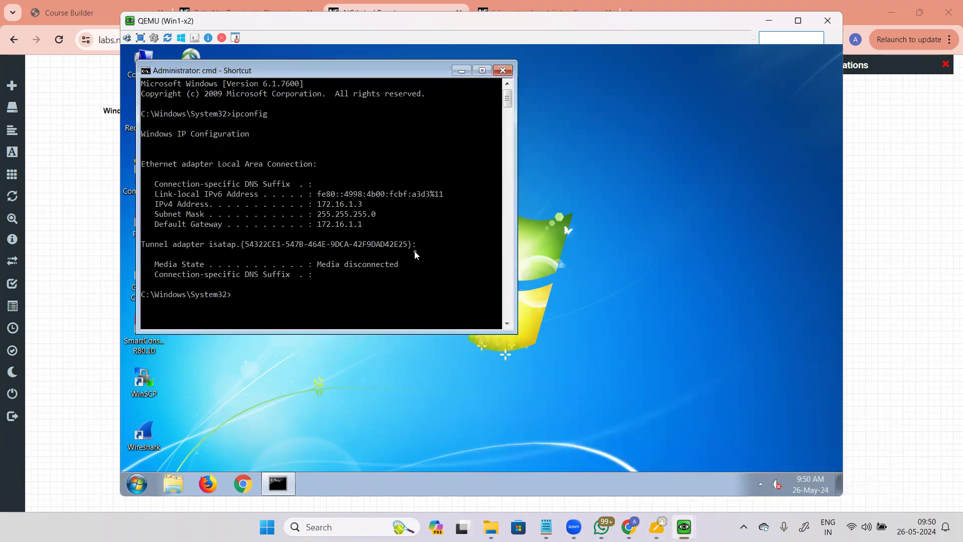
text(ping 172.16.1.1)
key(Return)
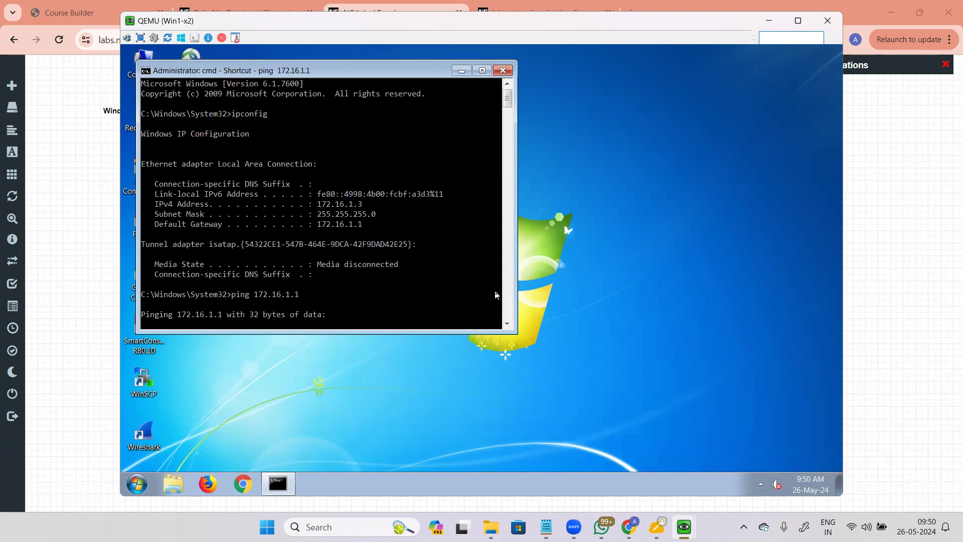
click(508, 324)
click(508, 324)
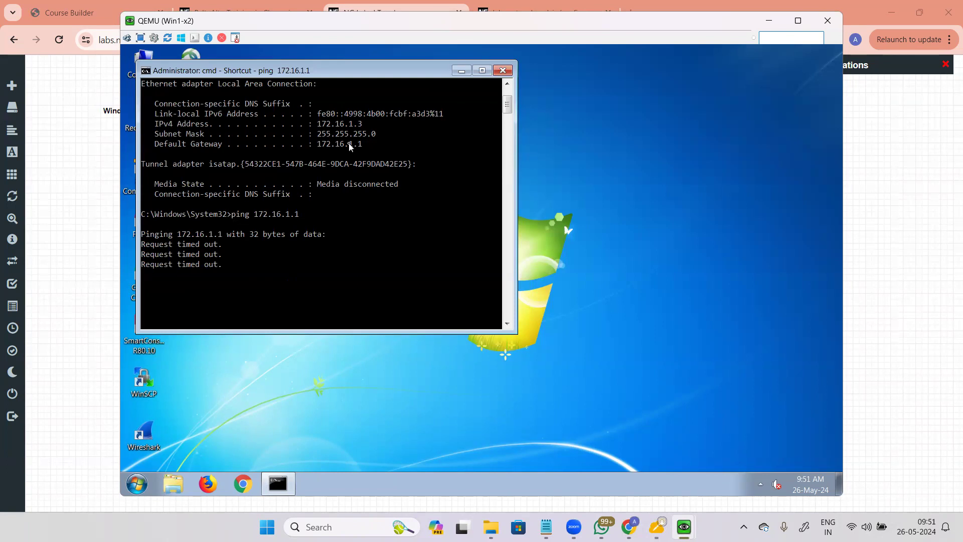
Step: Bring the PA-VM Ethernet interfaces page on the management PC back to the front
mouse_move(623, 520)
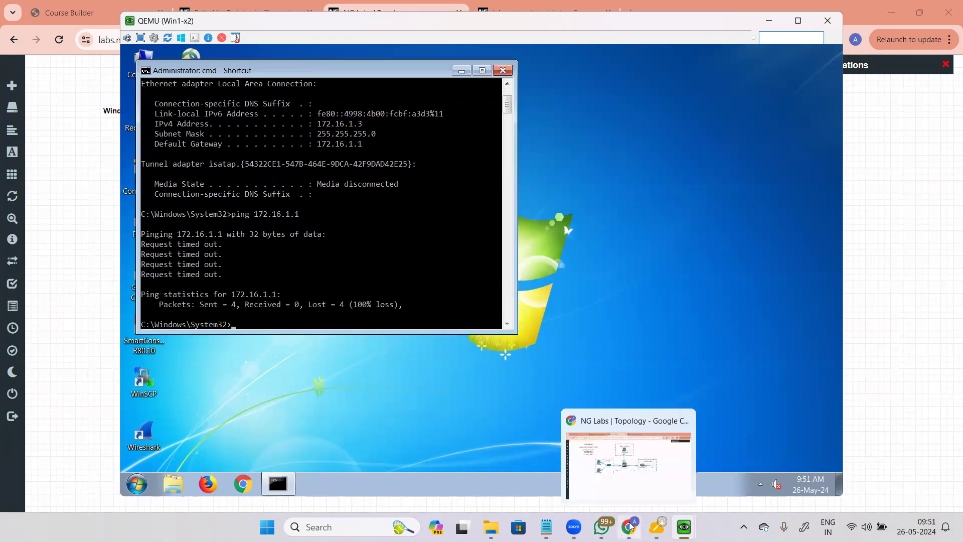
mouse_move(684, 527)
click(622, 463)
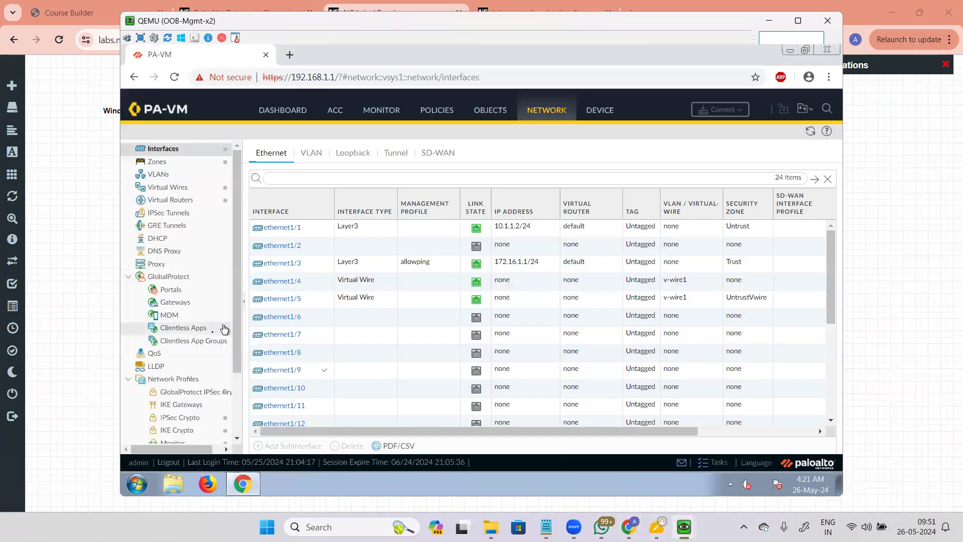
scroll(236, 327, down, 3)
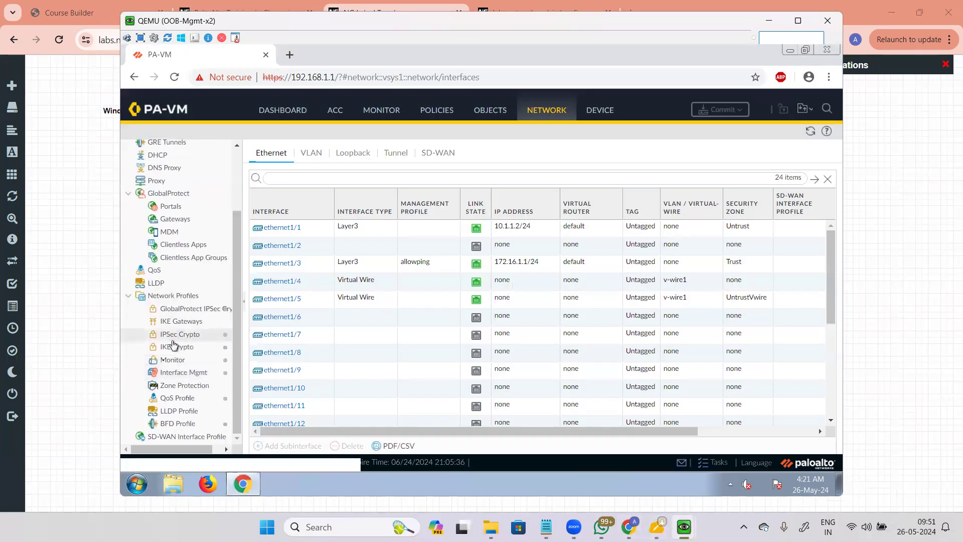
click(184, 372)
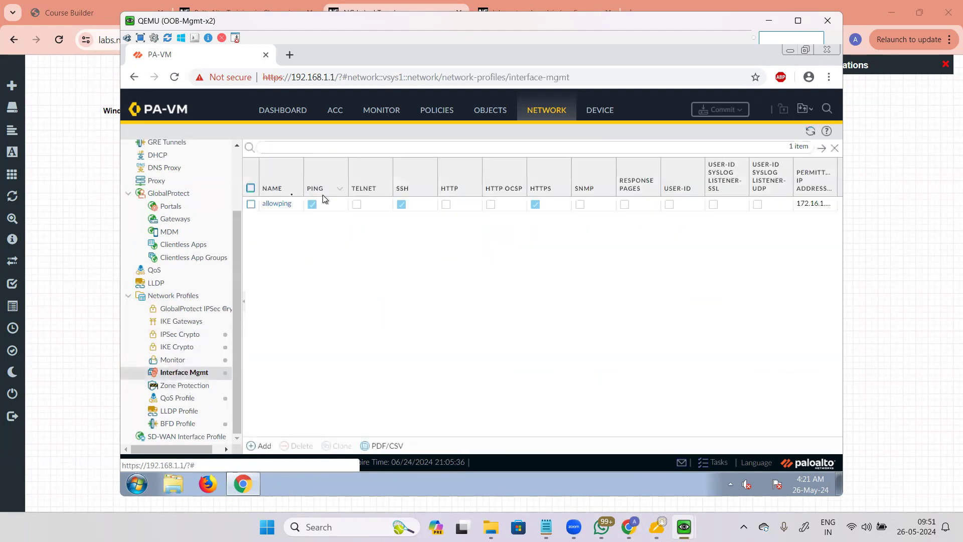
click(278, 209)
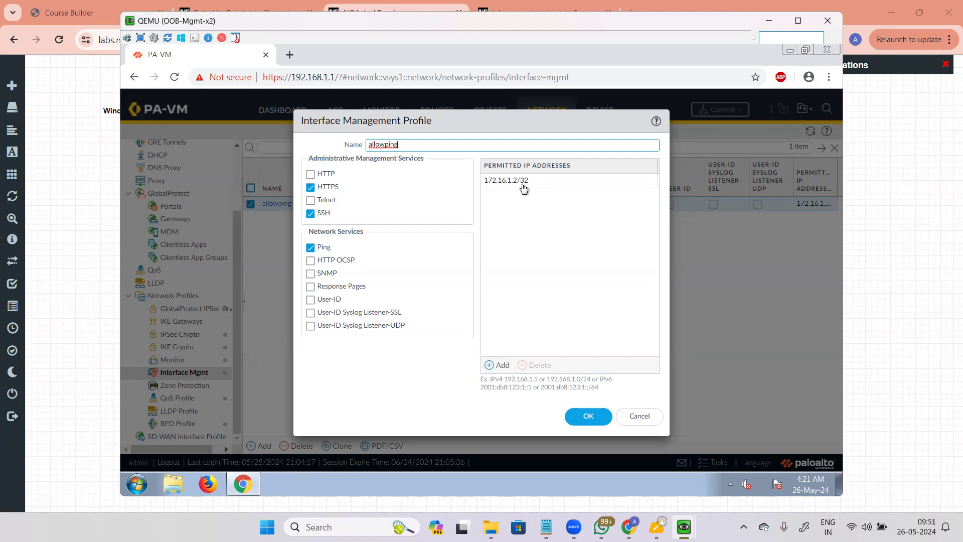
click(639, 416)
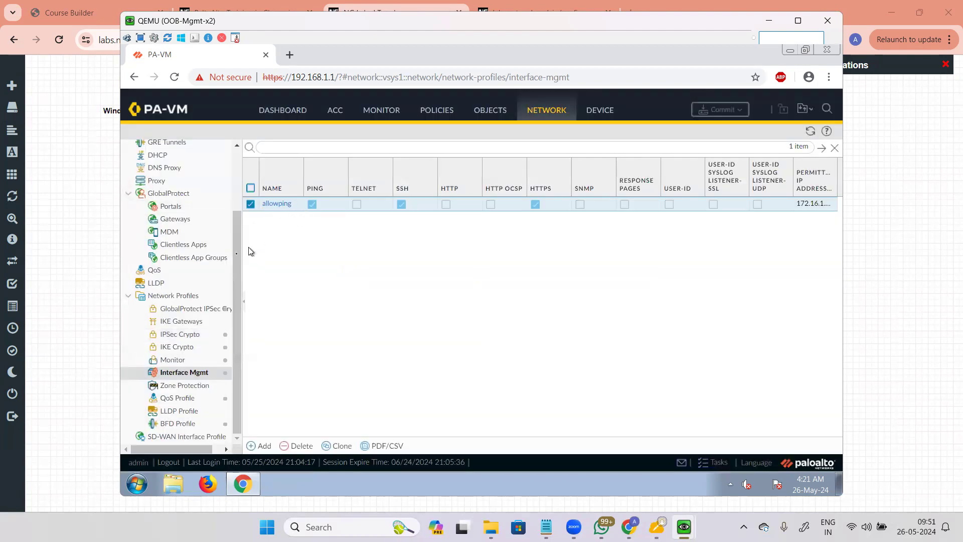
scroll(233, 234, up, 2)
click(180, 151)
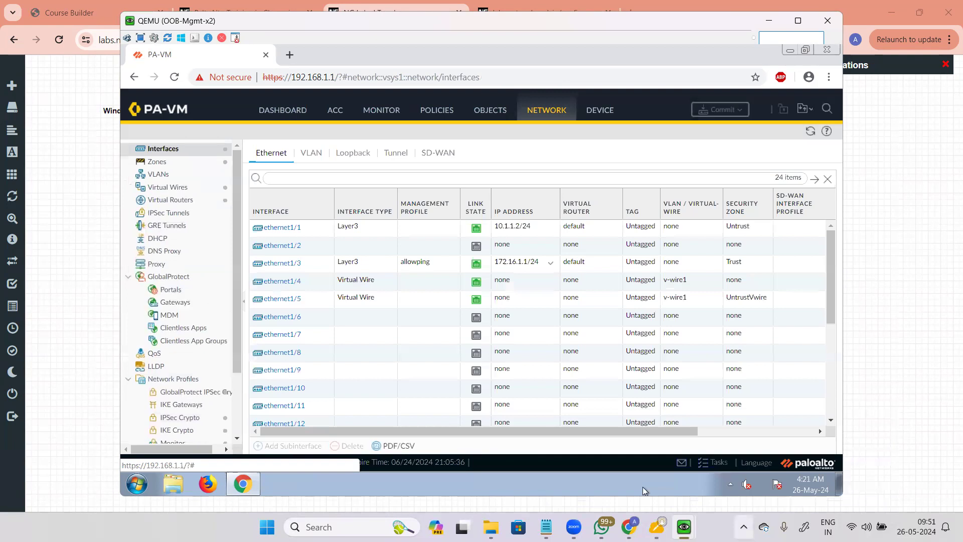
mouse_move(691, 518)
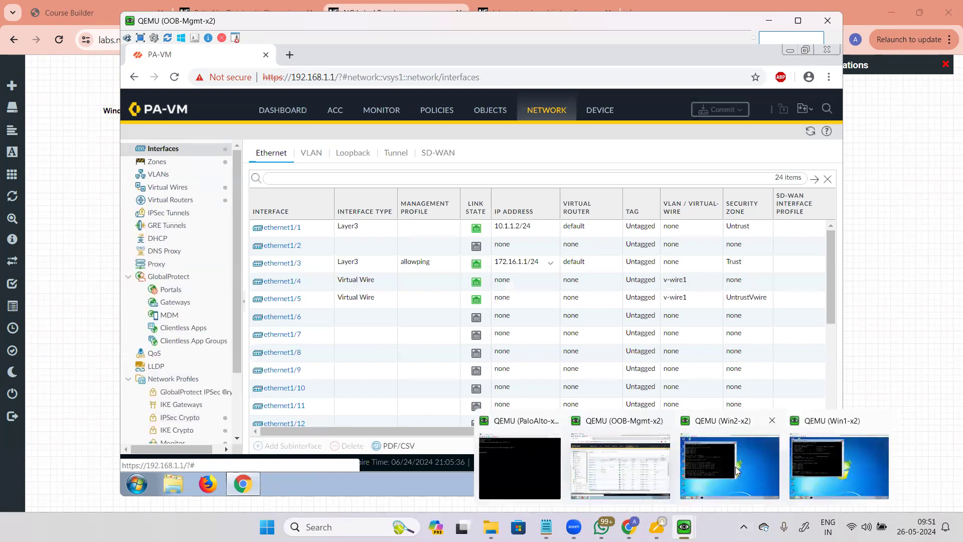
click(735, 467)
click(253, 482)
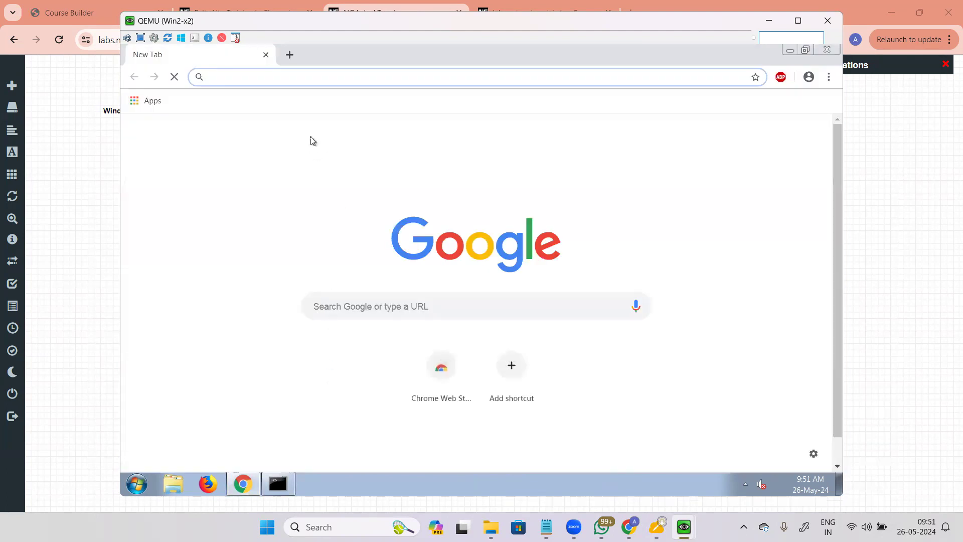
text(https:/)
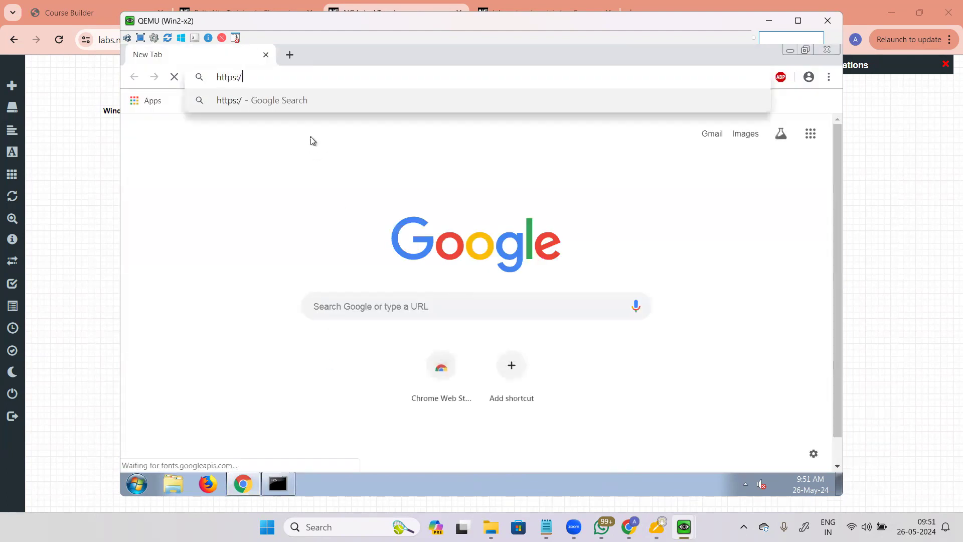
text(/172.)
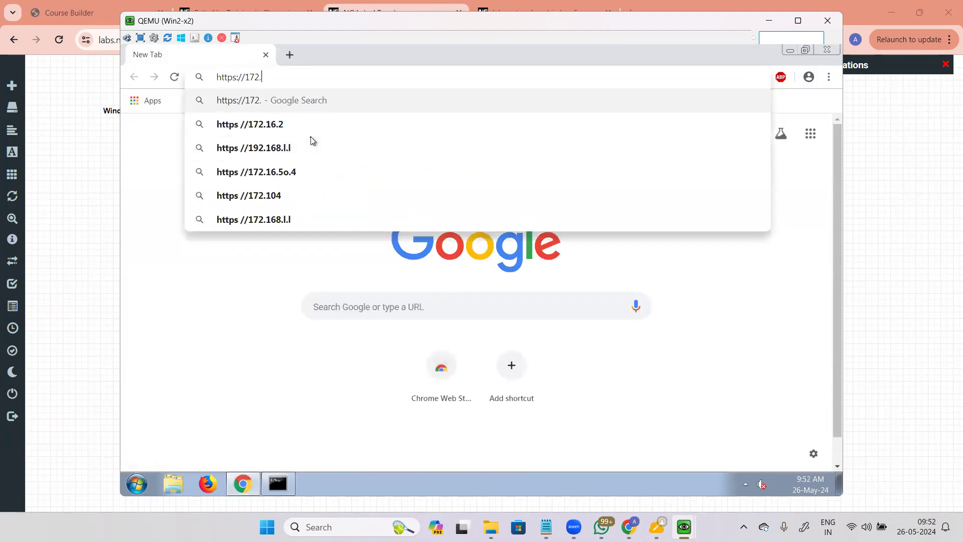
text(16)
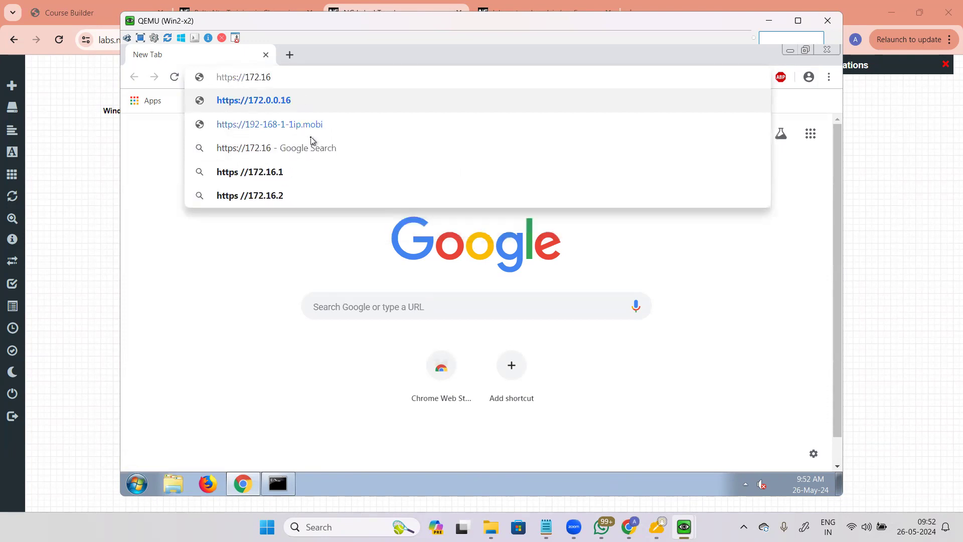
text(.1.1)
key(Return)
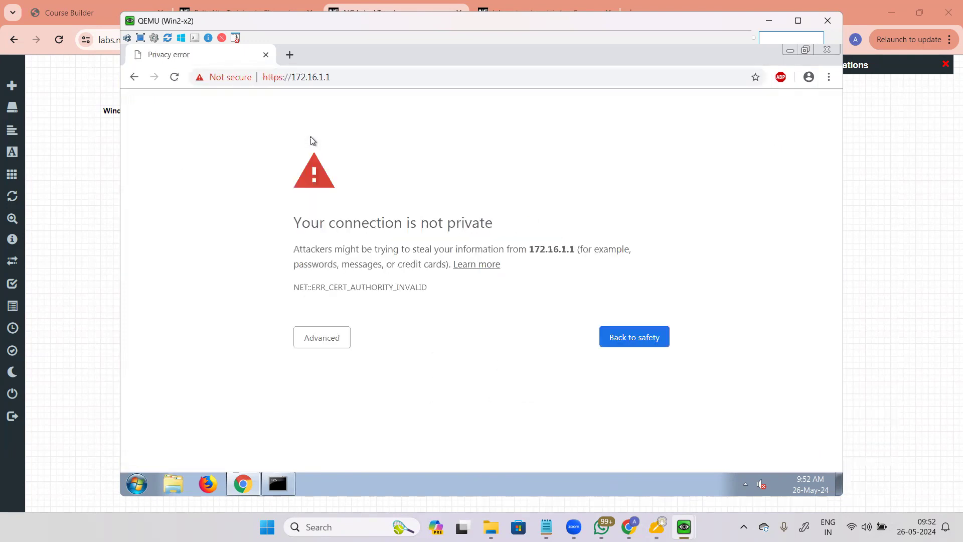
click(308, 334)
click(394, 435)
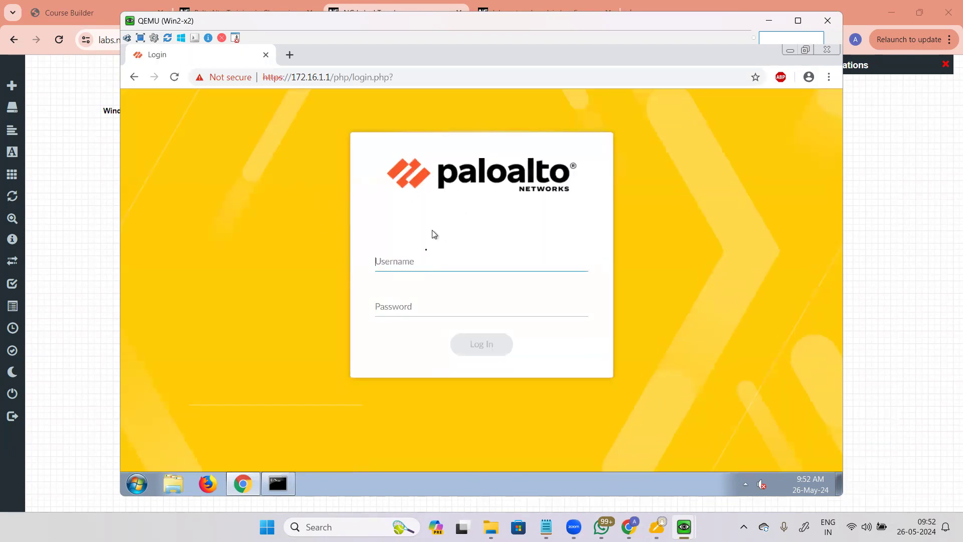
Step: Log in to the firewall web UI as admin with the account password
text(admin)
key(Tab)
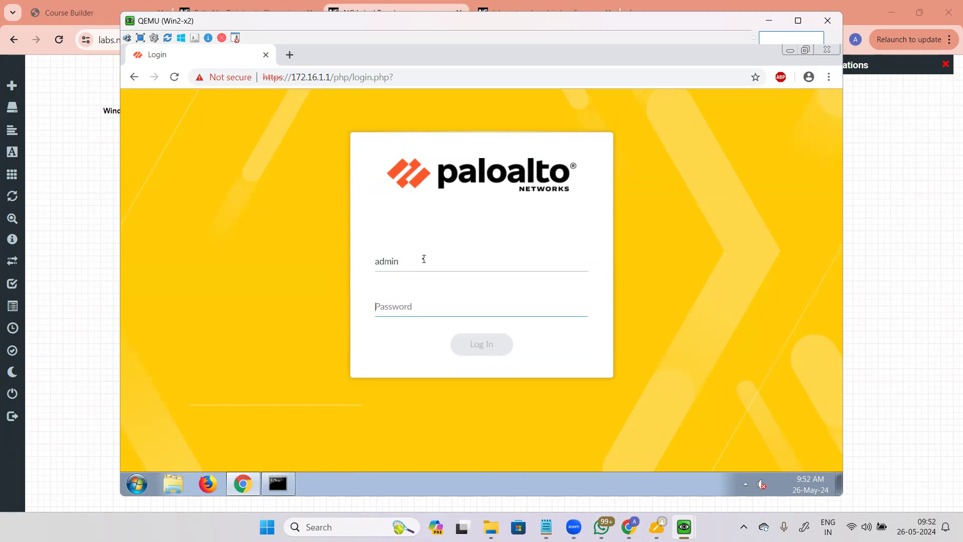
text(paloalto)
key(Return)
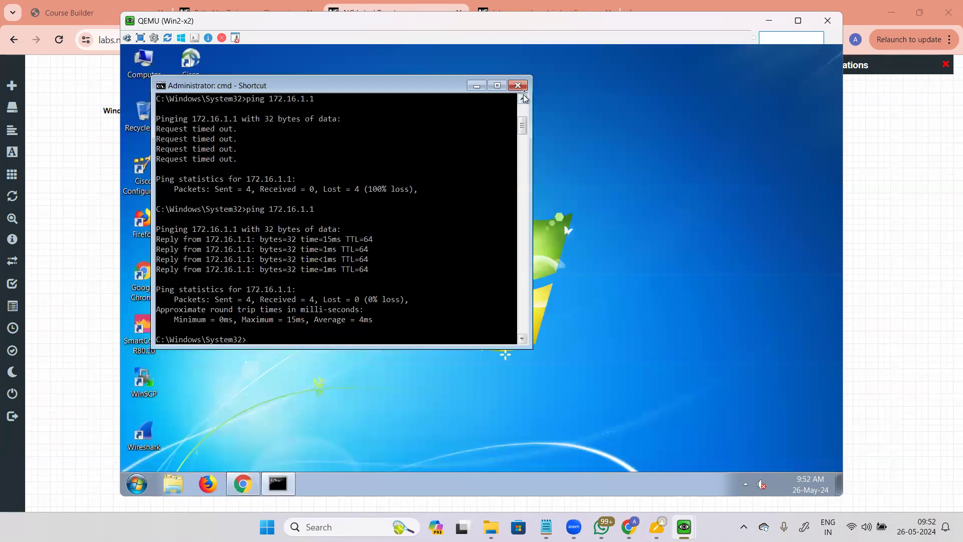
Step: Close the command prompt and open a PuTTY SSH session to 172.16.1.1, accepting the host key
click(518, 85)
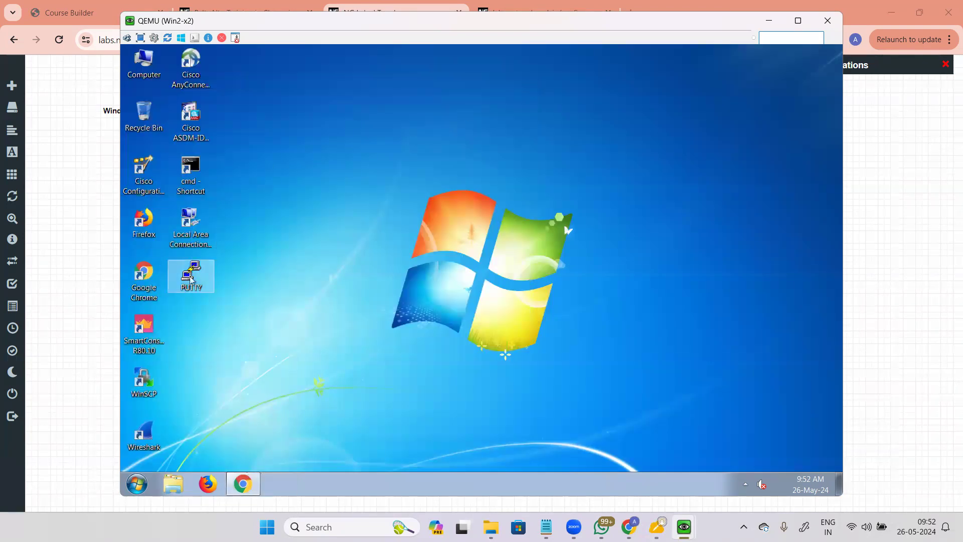
double_click(191, 273)
text(172.16)
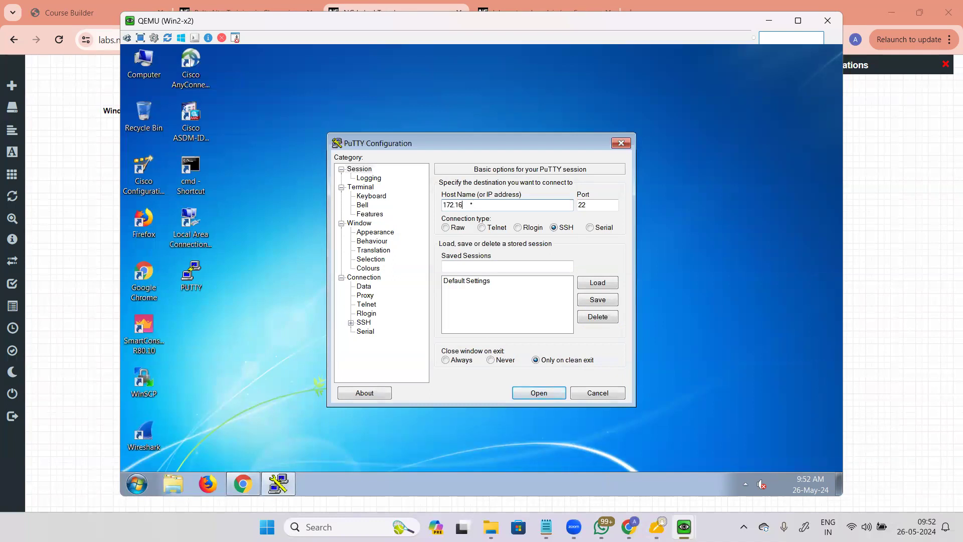
text(.1.1)
click(549, 392)
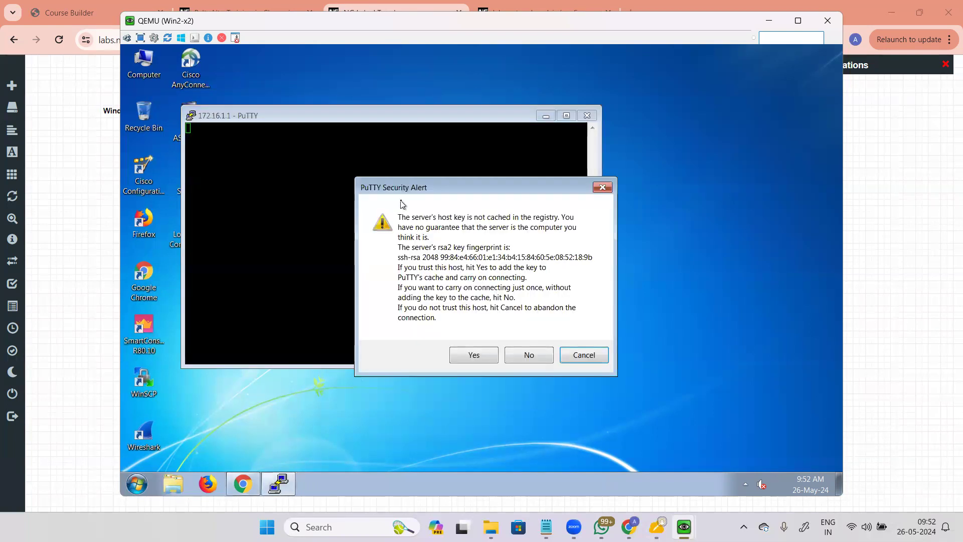
click(462, 359)
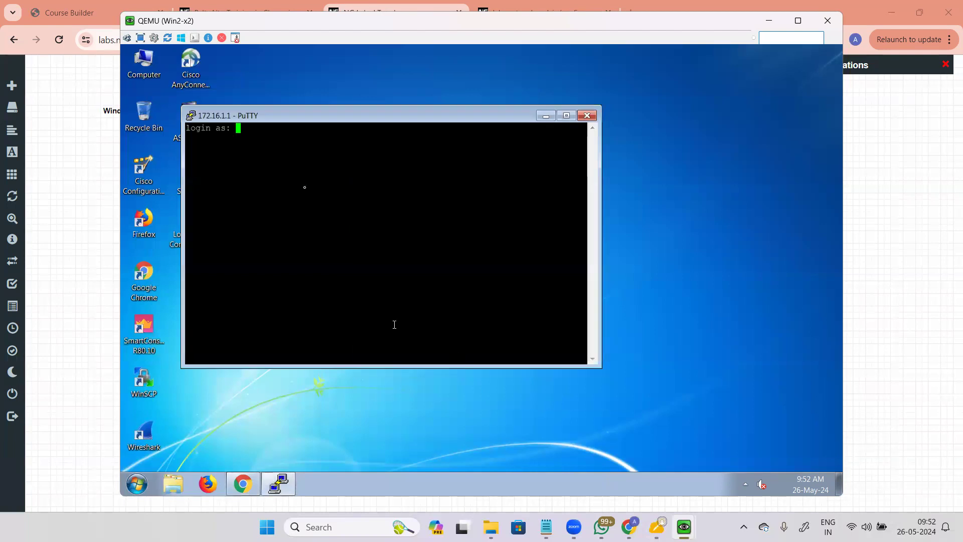
Step: Log in over SSH as admin, then bring the PA-VM web dashboard forward
text(admin)
key(Return)
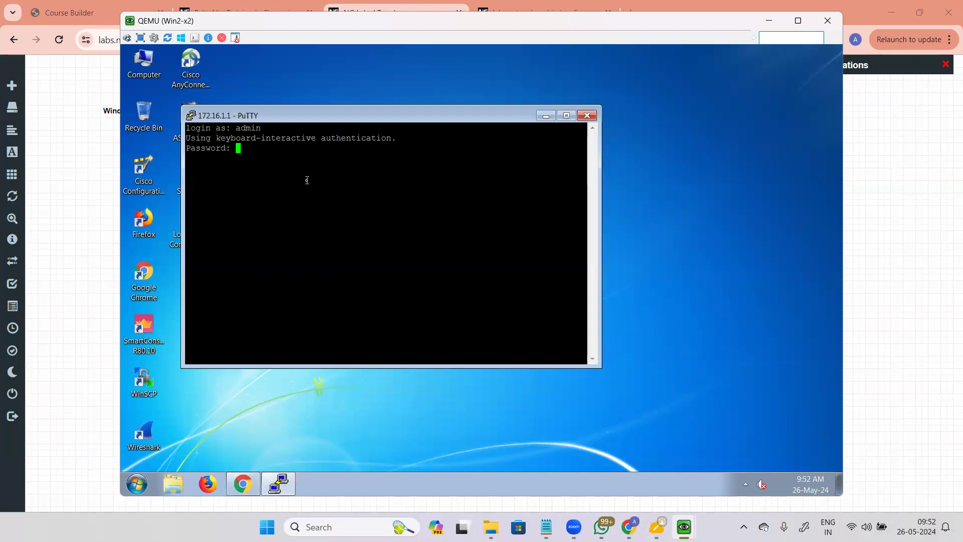
key(Return)
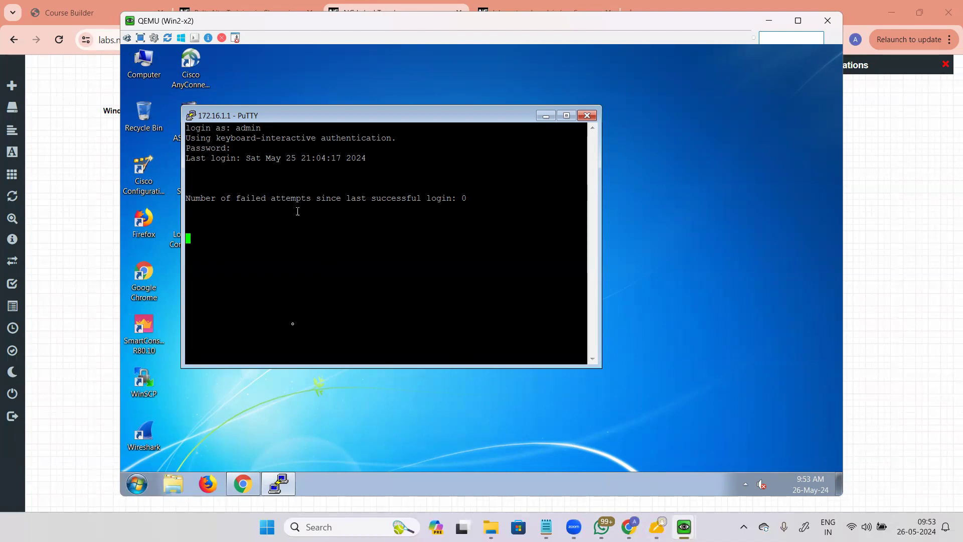
click(243, 484)
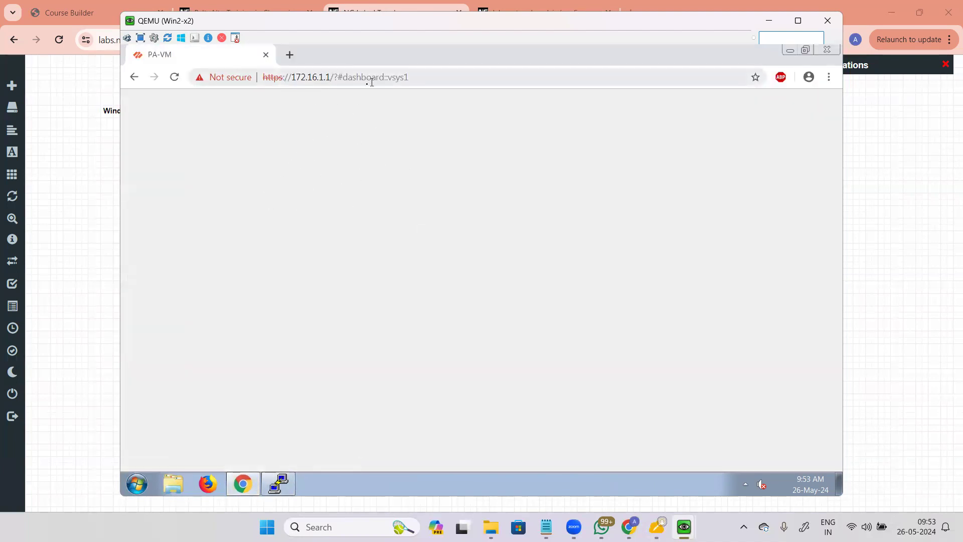
mouse_move(630, 527)
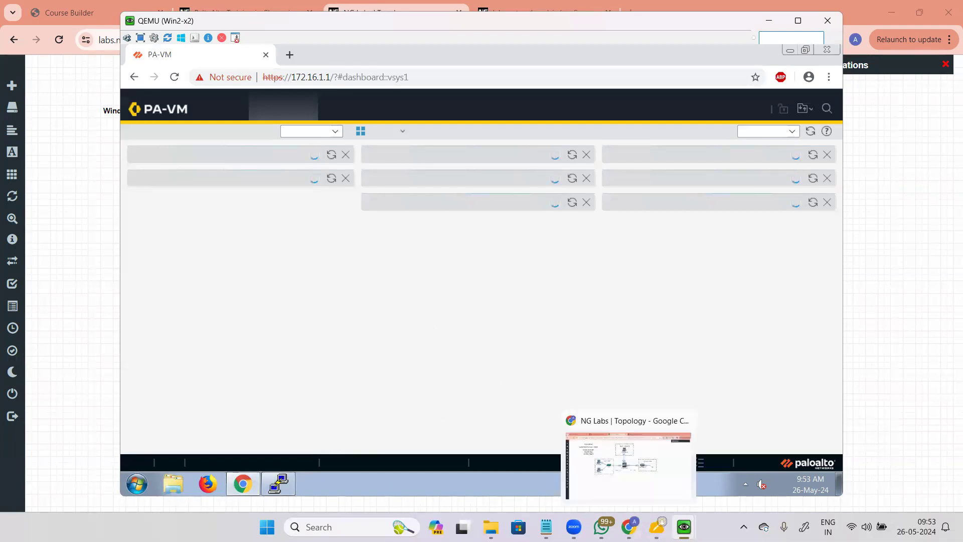
mouse_move(684, 527)
click(838, 462)
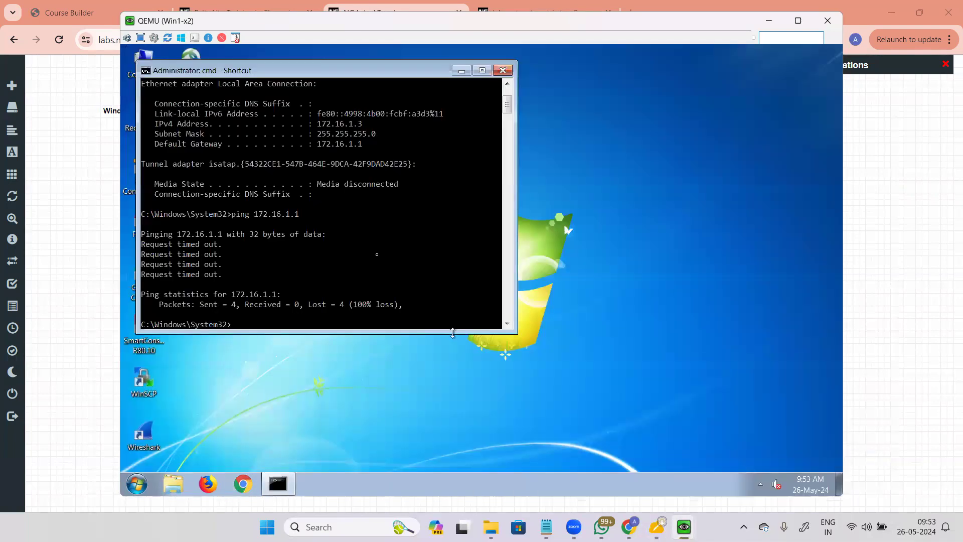
drag(394, 72, 635, 72)
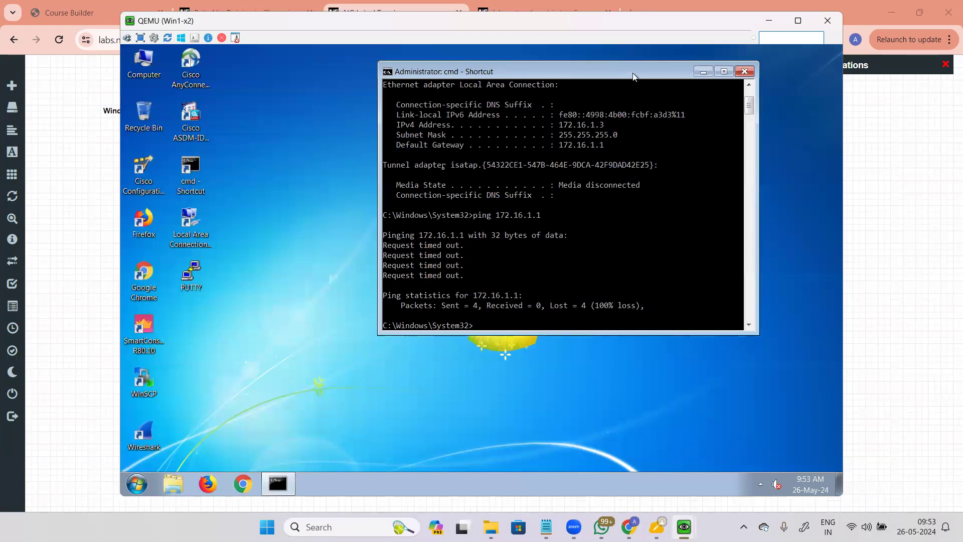
double_click(151, 271)
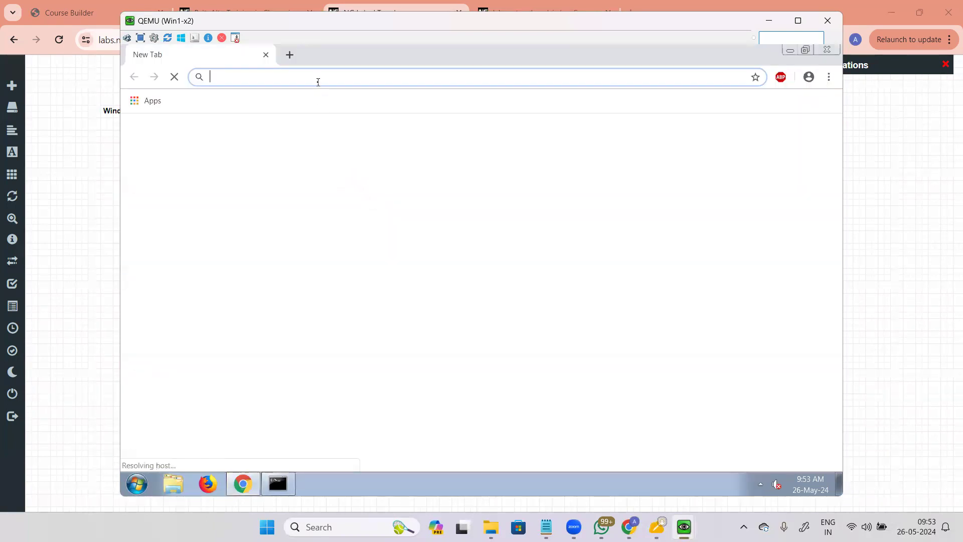
text(https://172.16)
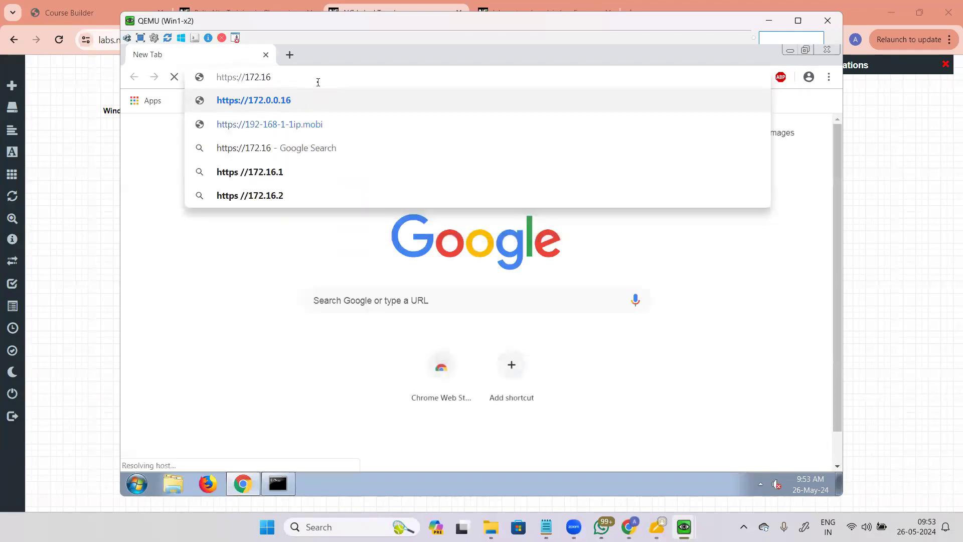
text(.1.1)
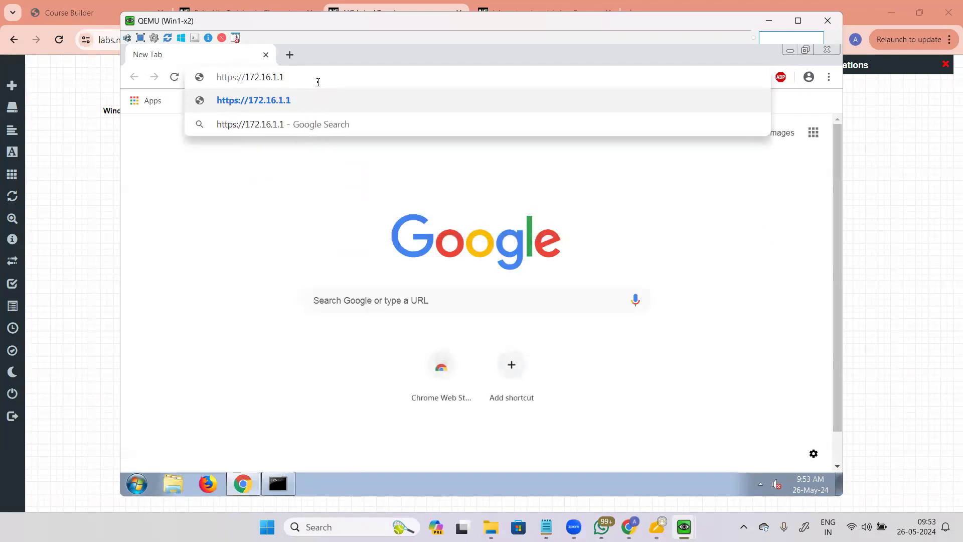
key(Return)
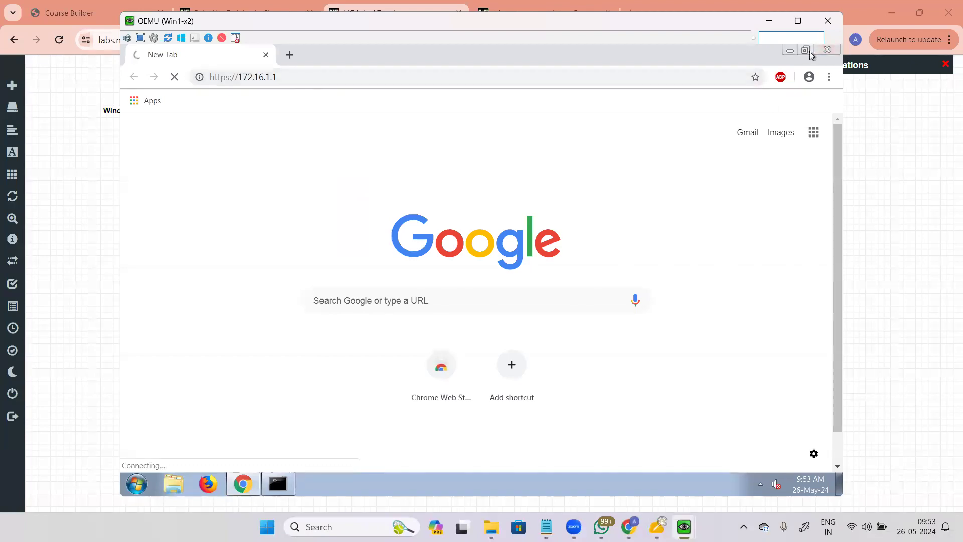
click(809, 51)
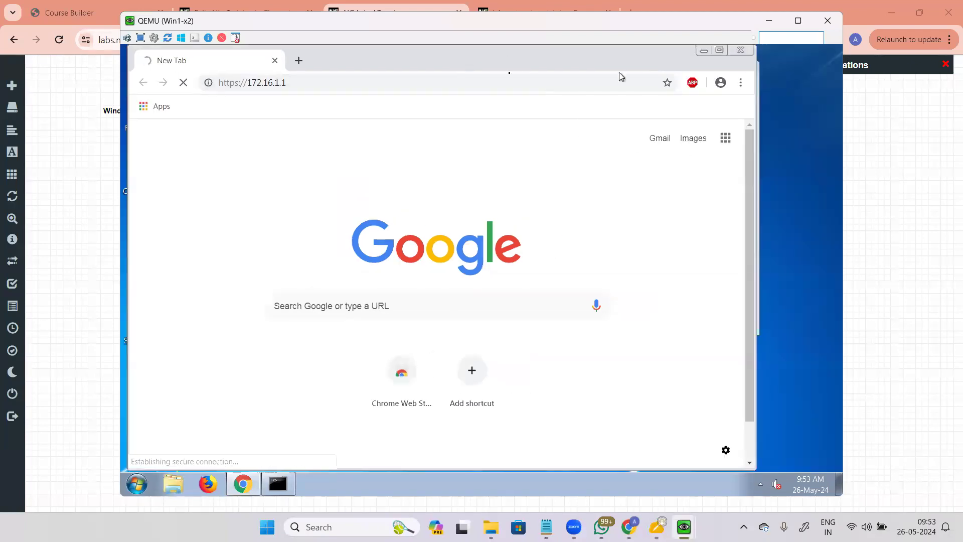
click(704, 50)
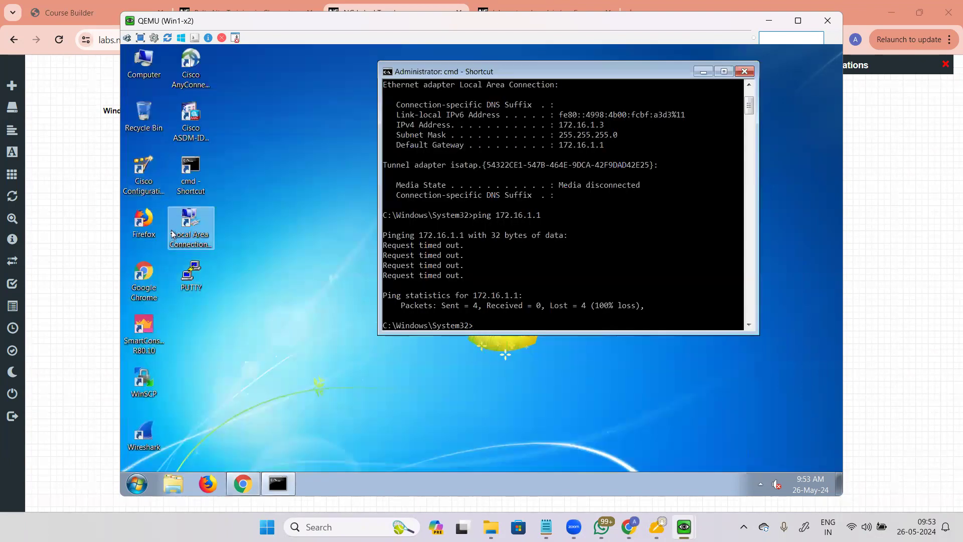
Step: Start a PuTTY SSH connection from Win1 to 172.16.1.1
double_click(189, 281)
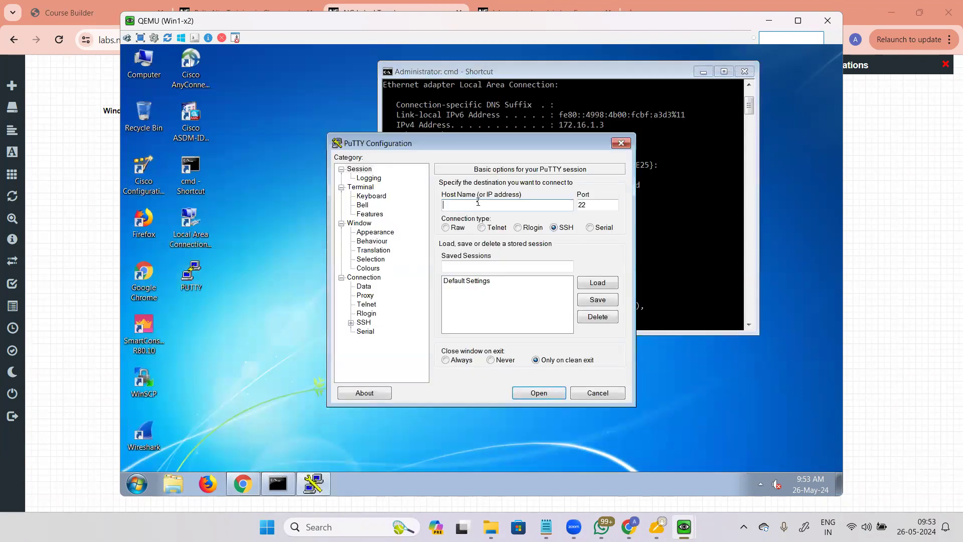
text(172.16)
key(Return)
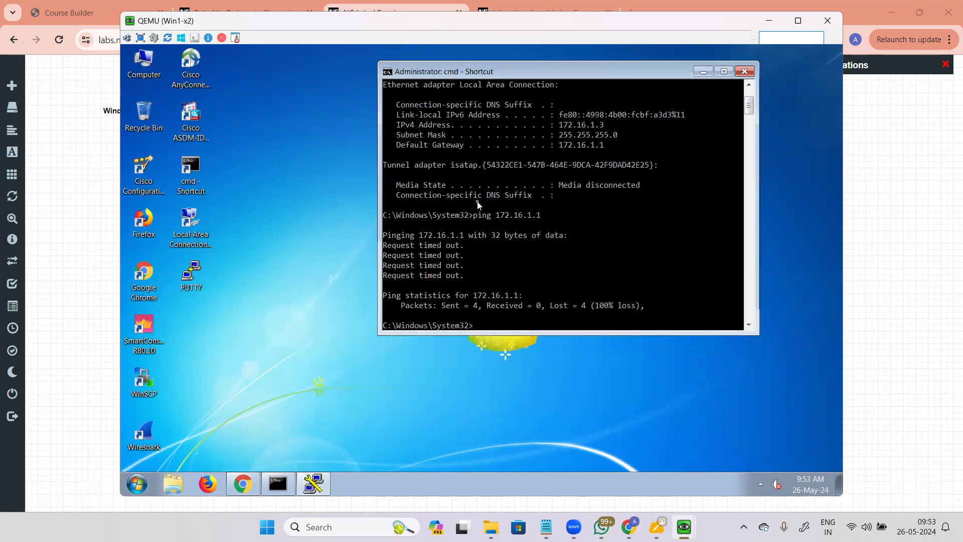
Step: Check Chrome's 'took too long to respond' connection-timed-out error, then close Chrome
click(243, 483)
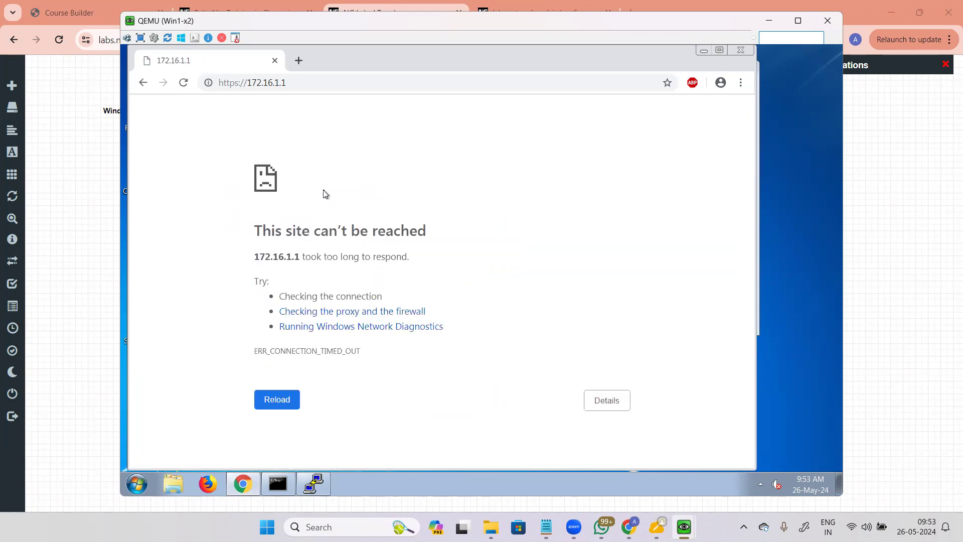
drag(317, 258, 421, 261)
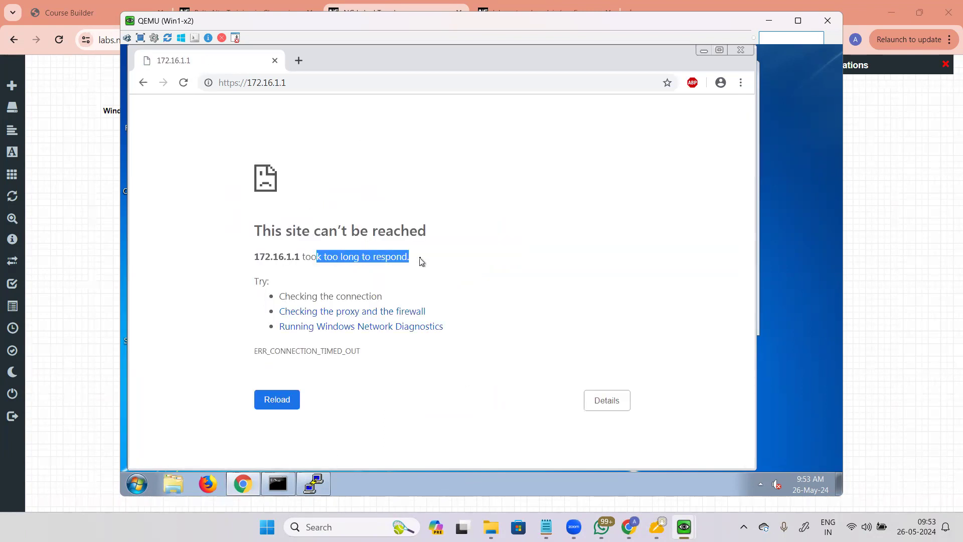
drag(262, 351, 374, 362)
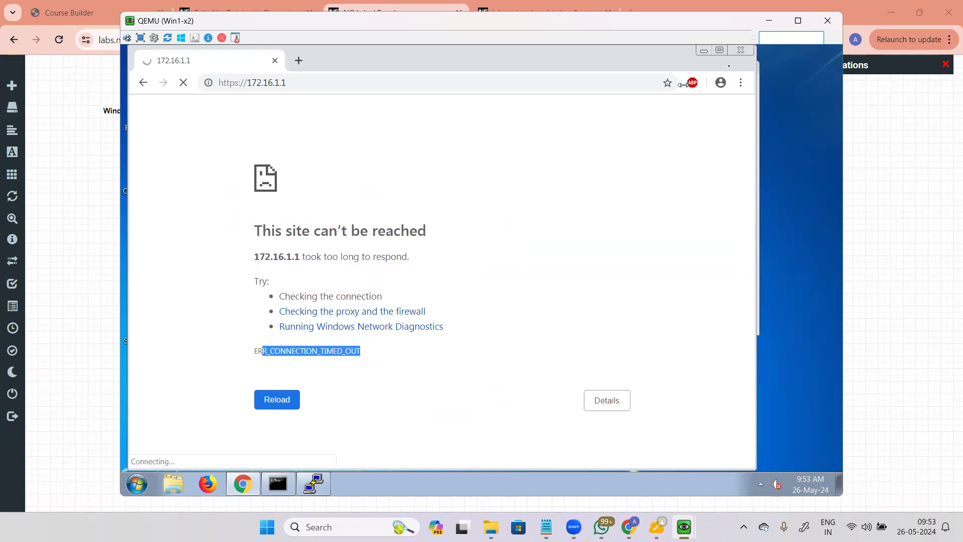
click(740, 52)
Step: Dismiss PuTTY's connection-timed-out fatal error and close the failed SSH session
click(333, 165)
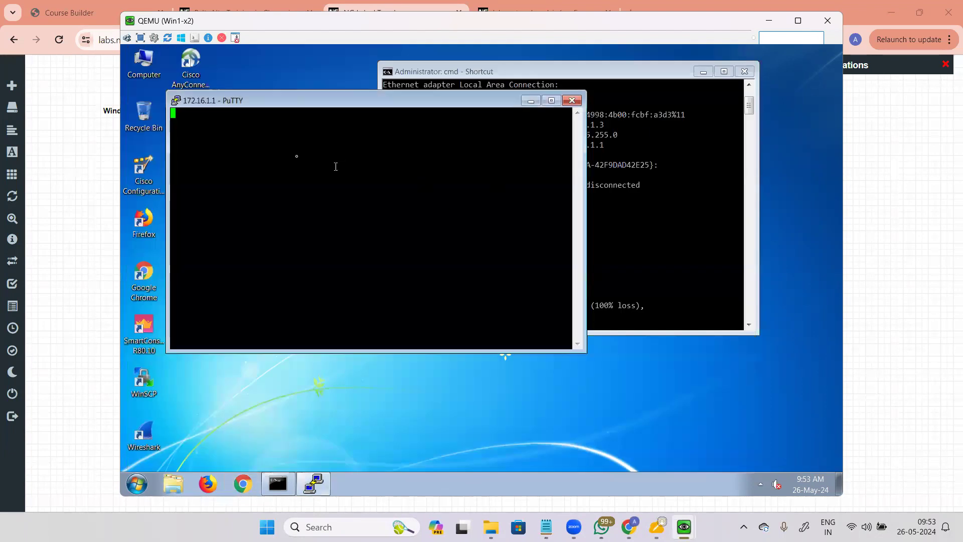
drag(268, 98, 397, 105)
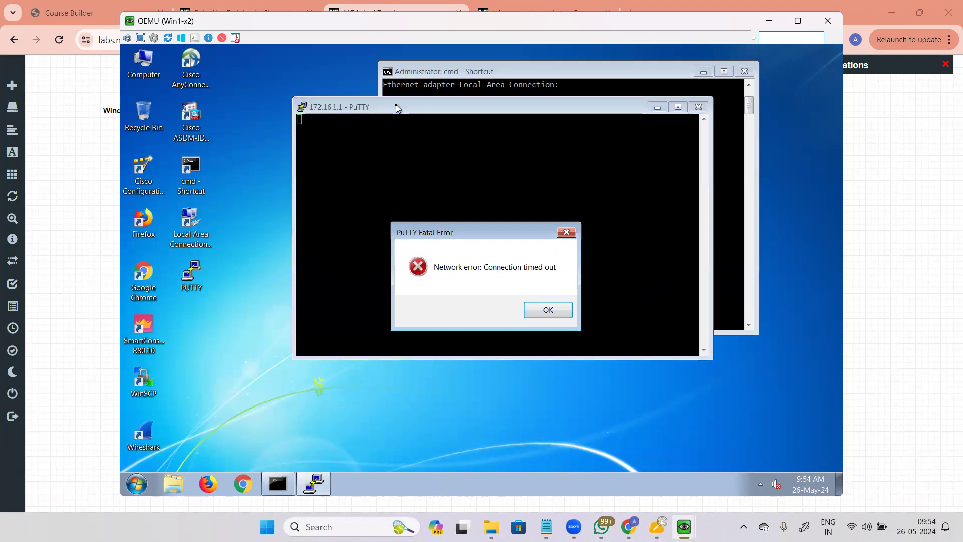
click(549, 309)
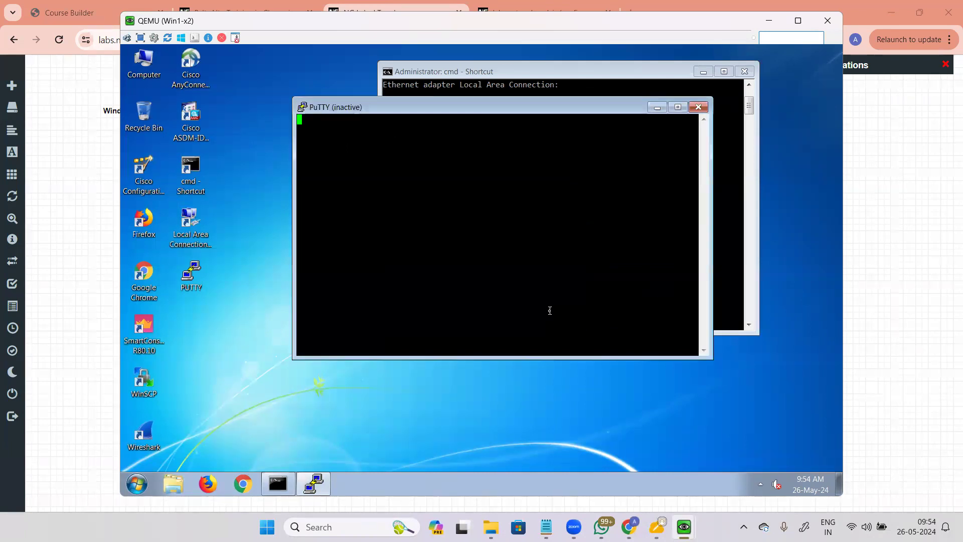
click(699, 107)
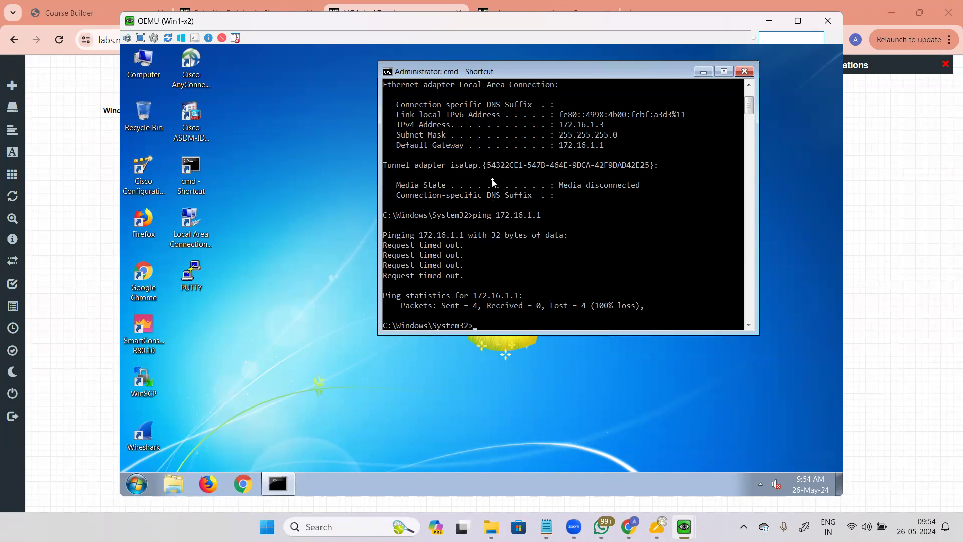
Step: Review the allowping Interface Mgmt profile (Ping, SSH, HTTPS), then go back to the topology page
mouse_move(694, 526)
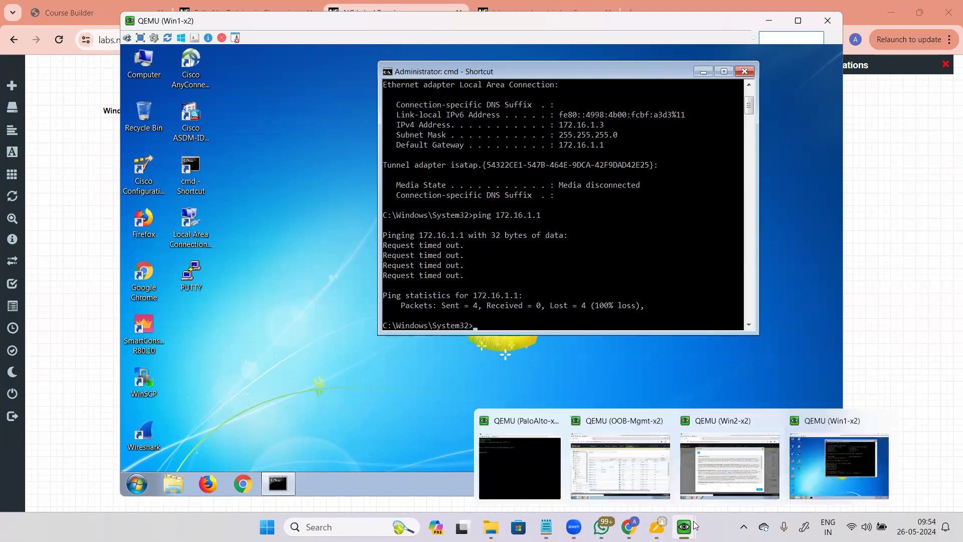
click(670, 462)
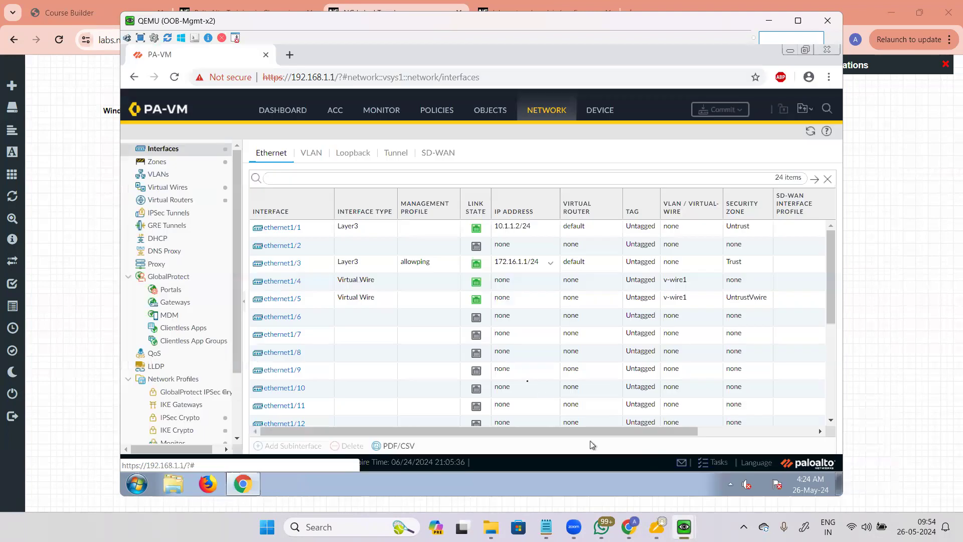
scroll(184, 373, down, 3)
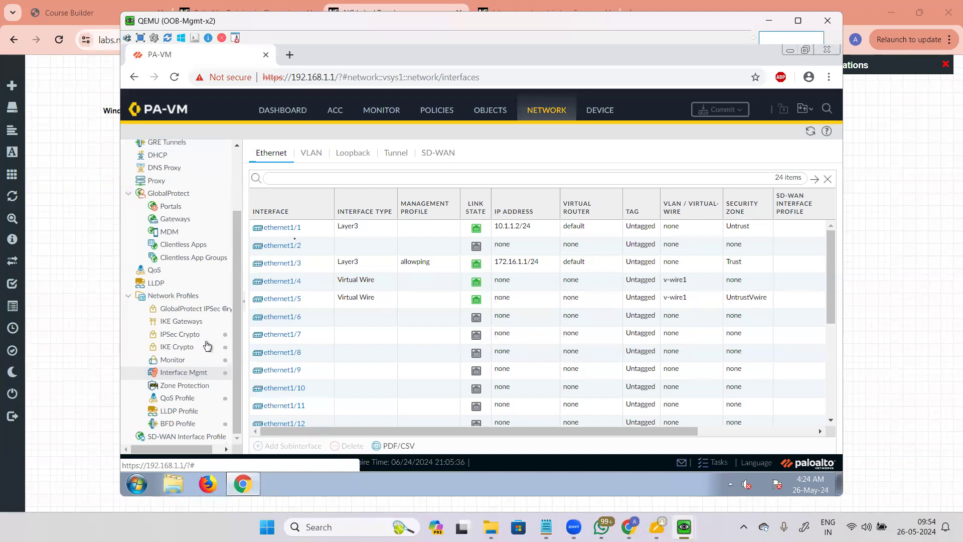
click(184, 372)
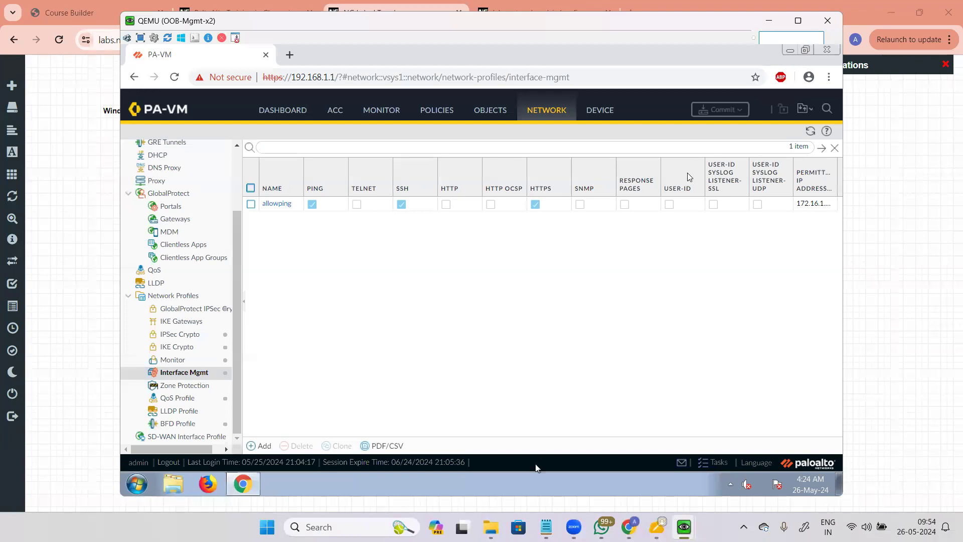
key(alt+Tab)
click(94, 302)
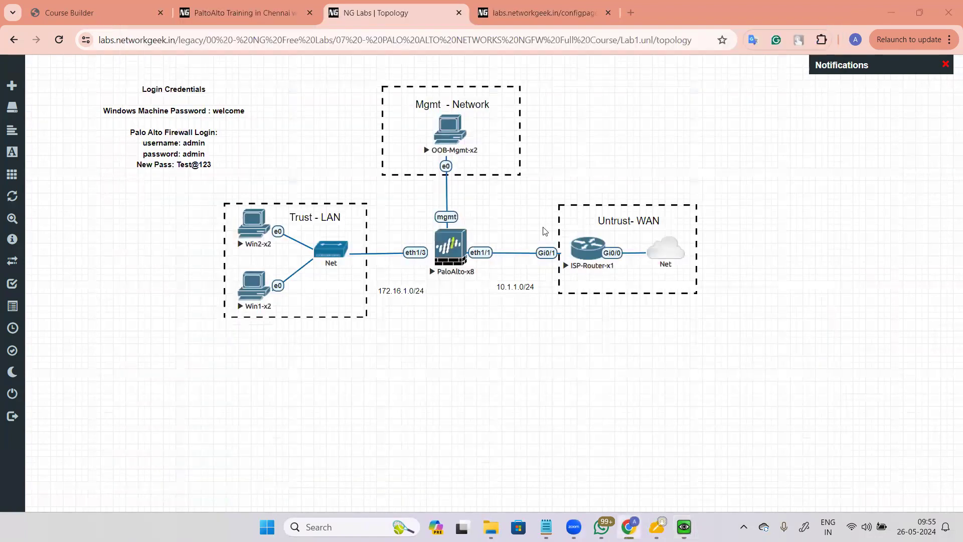
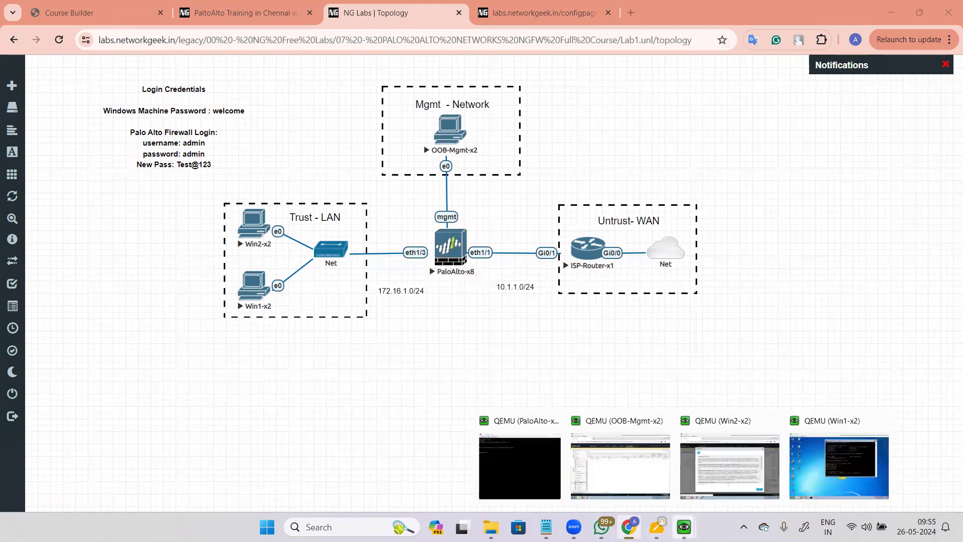
Step: Snip the EVE-NG lab topology area with Snipping Tool, then return to the whiteboard
click(346, 527)
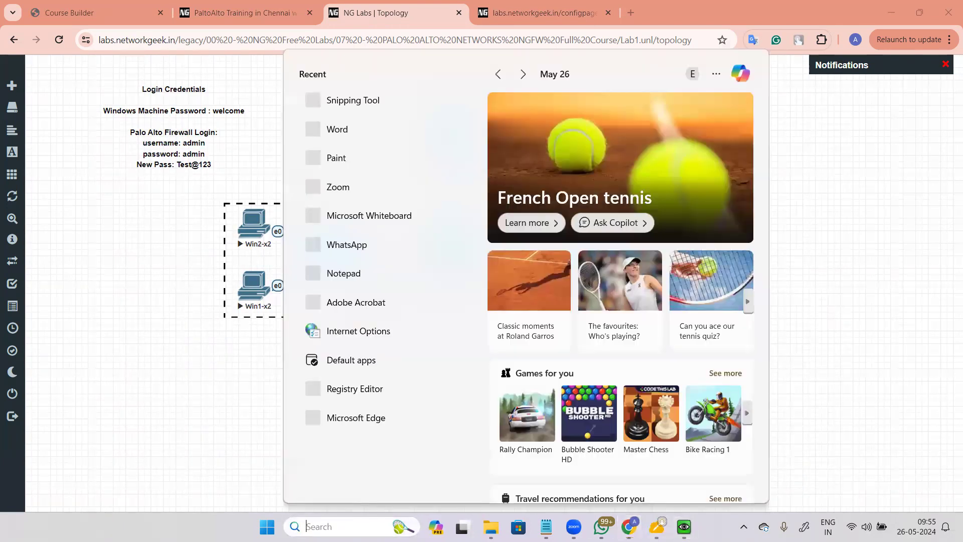
text(snip)
key(Return)
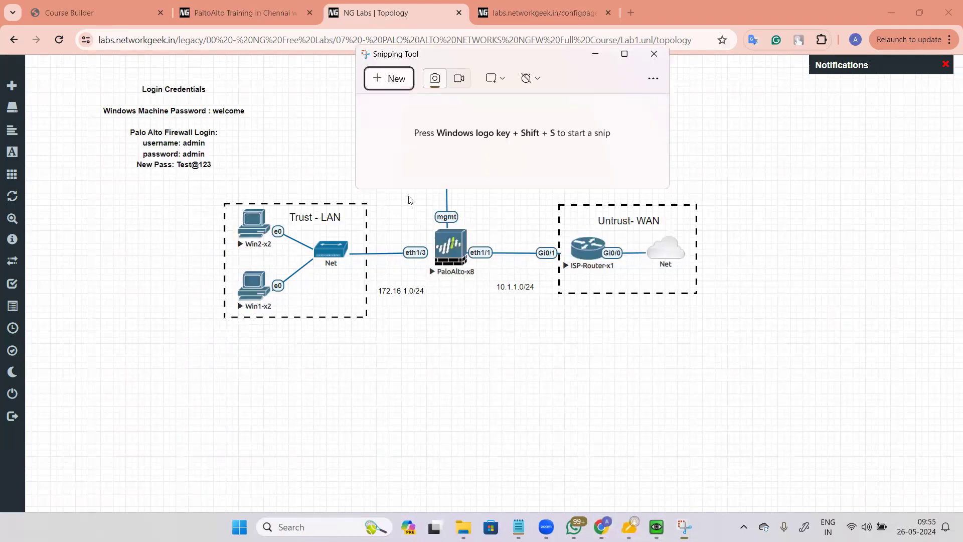
click(374, 85)
drag(93, 74, 772, 343)
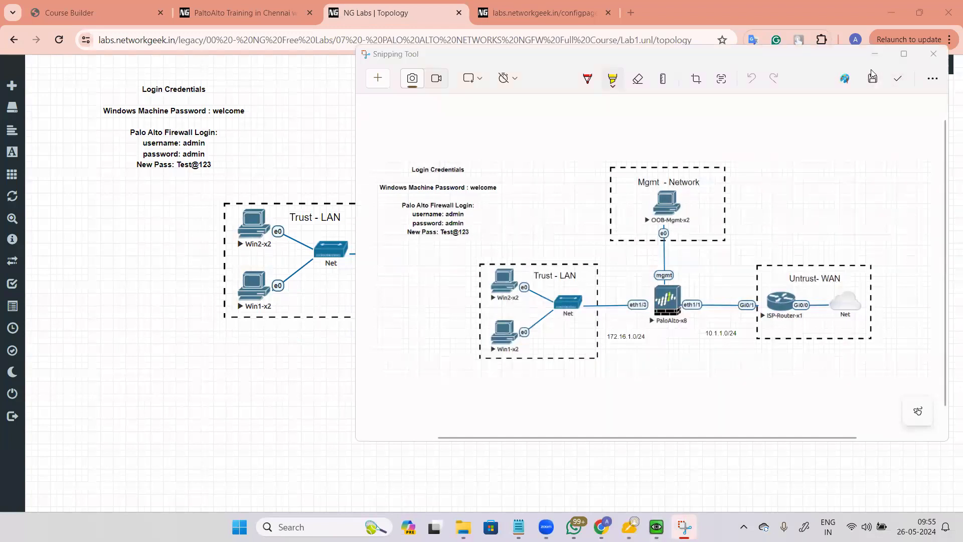
click(875, 54)
click(630, 525)
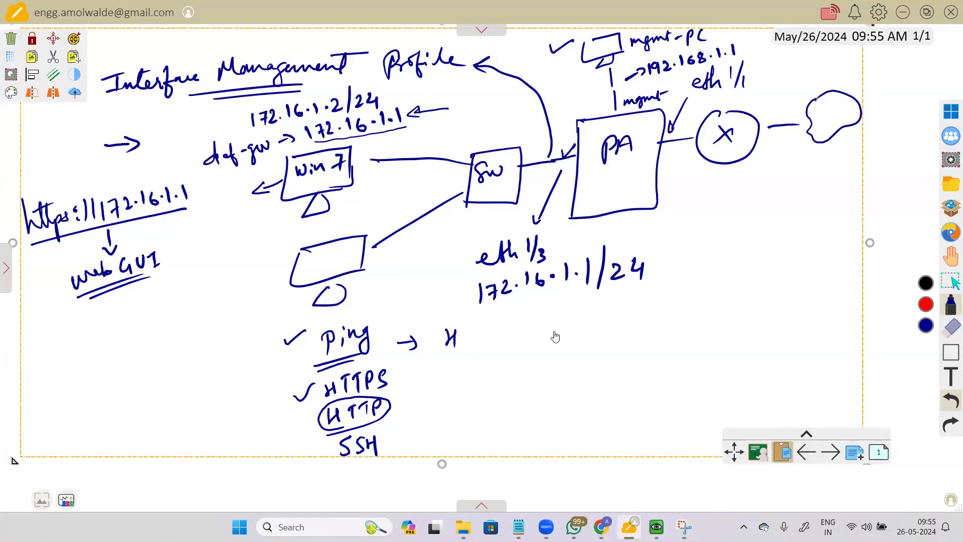
Step: Replace the old whiteboard drawing with the pasted, enlarged topology screenshot
key(Delete)
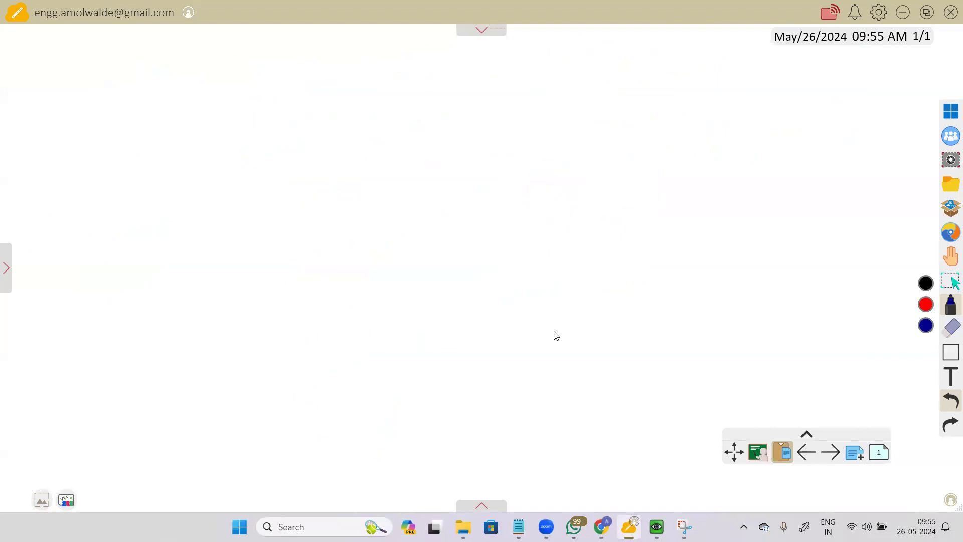
key(ctrl+v)
drag(604, 343, 633, 367)
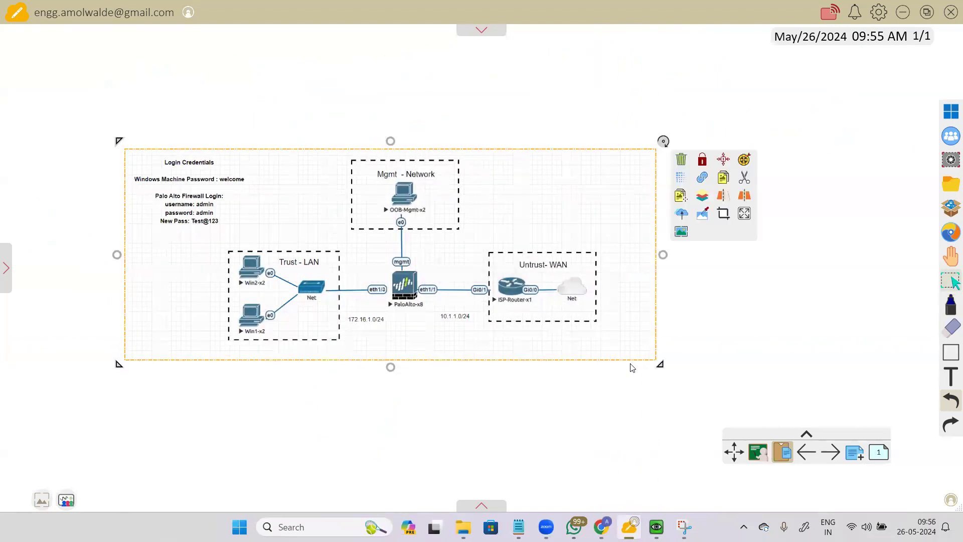
Step: Draw a new switch by Mgmt, cross out the old links, and wire Net and eth1/1 to it
click(950, 305)
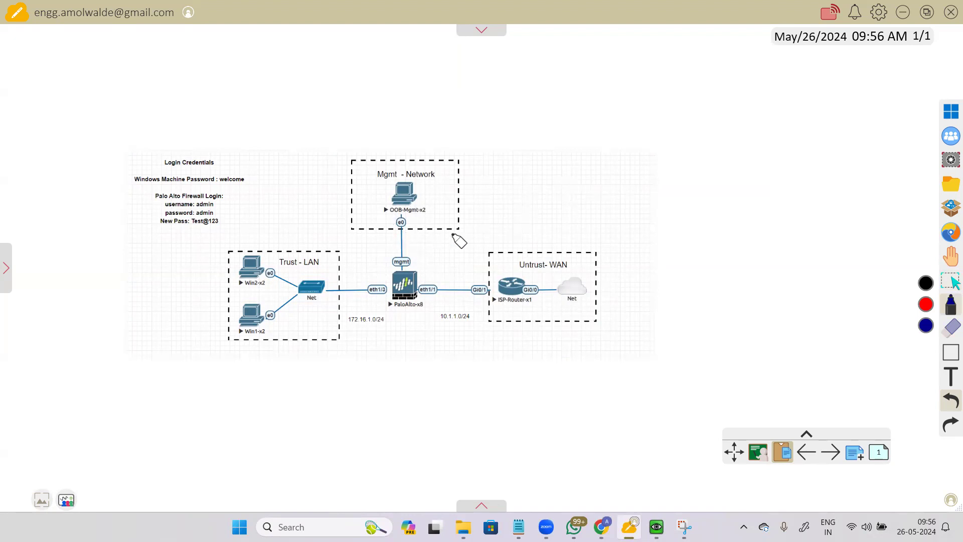
mouse_move(511, 174)
mouse_down()
mouse_move(540, 188)
mouse_move(540, 200)
mouse_move(492, 206)
mouse_move(540, 200)
mouse_move(505, 195)
mouse_move(529, 194)
mouse_move(533, 178)
mouse_up()
mouse_move(399, 234)
mouse_down()
mouse_move(415, 263)
mouse_move(433, 244)
mouse_move(508, 223)
mouse_move(507, 202)
mouse_move(486, 187)
mouse_move(416, 192)
mouse_up()
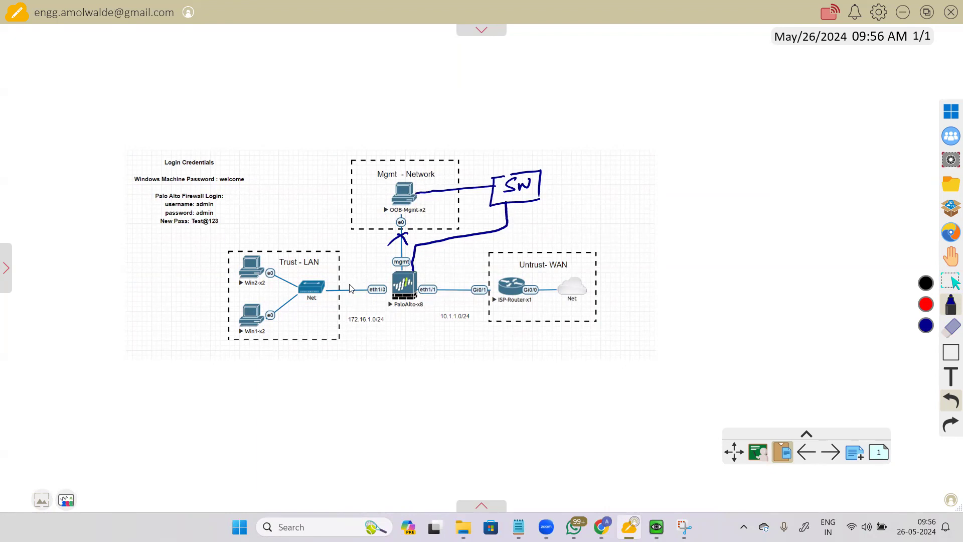
drag(353, 280, 348, 293)
mouse_move(349, 283)
mouse_down()
mouse_move(356, 291)
mouse_move(368, 283)
mouse_move(367, 244)
mouse_move(469, 224)
mouse_move(499, 214)
mouse_move(497, 203)
mouse_up()
mouse_move(441, 282)
mouse_down()
mouse_move(449, 291)
mouse_move(439, 301)
mouse_up()
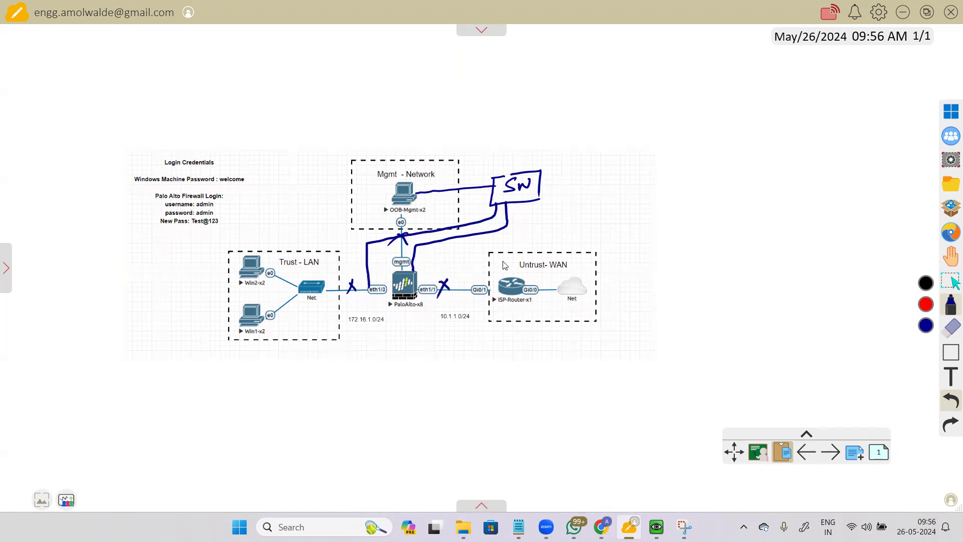
mouse_move(521, 169)
mouse_down()
mouse_move(512, 134)
mouse_move(374, 134)
mouse_move(306, 156)
mouse_move(313, 285)
mouse_up()
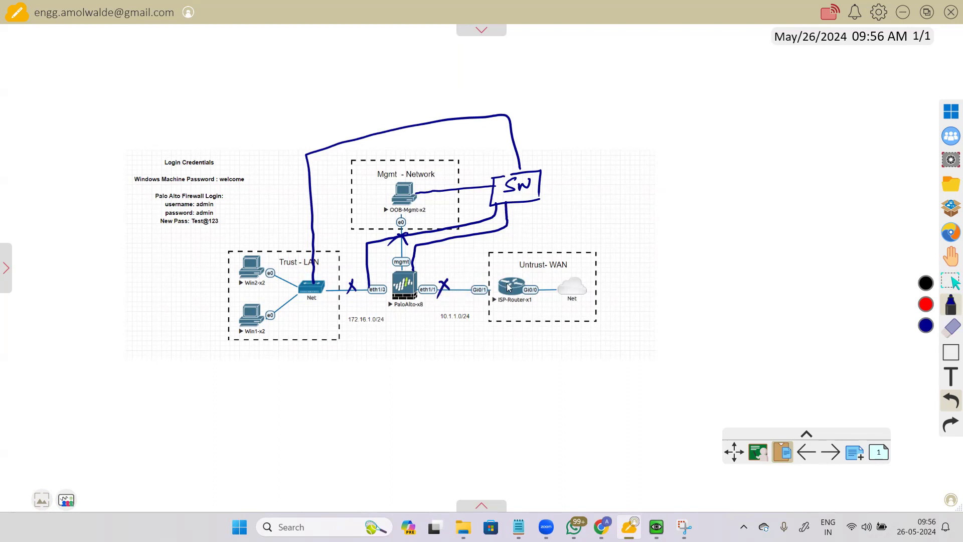
mouse_move(429, 290)
mouse_down()
mouse_move(431, 257)
mouse_move(510, 236)
mouse_move(527, 199)
mouse_up()
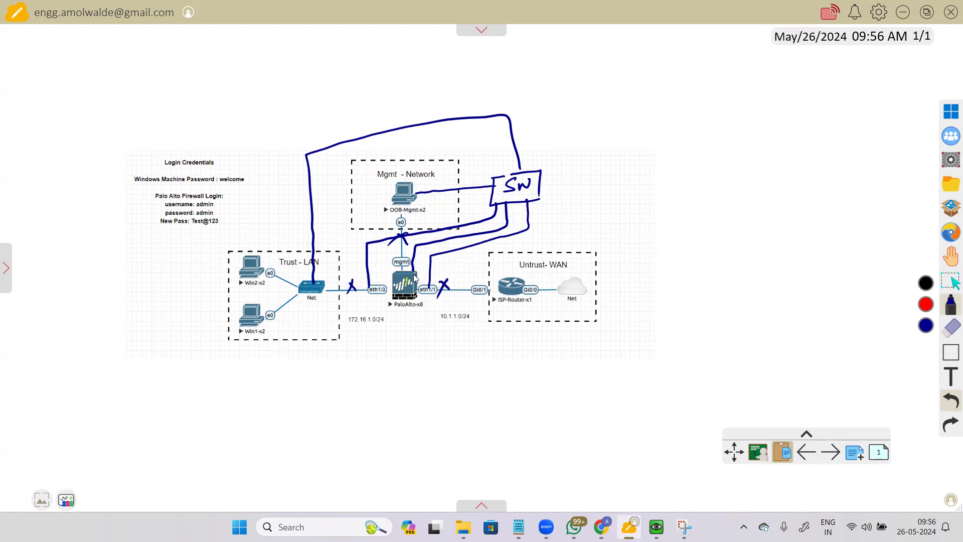
Step: Clear everything from the whiteboard
click(914, 230)
click(754, 235)
key(ctrl+a)
key(Delete)
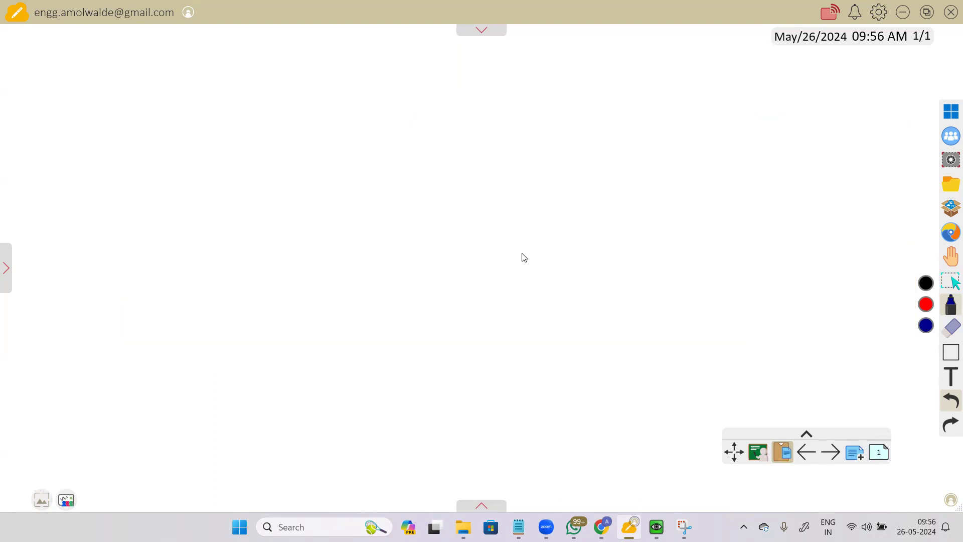
Step: Draw an FW box linked to a switch above it via mgmt, eth1/1 and eth1/3
mouse_move(369, 205)
mouse_down()
mouse_move(441, 196)
mouse_move(444, 291)
mouse_move(375, 295)
mouse_move(437, 297)
mouse_move(441, 280)
mouse_up()
drag(398, 231, 386, 260)
drag(388, 246, 415, 231)
mouse_move(365, 95)
mouse_down()
mouse_move(412, 130)
mouse_move(357, 146)
mouse_move(412, 132)
mouse_up()
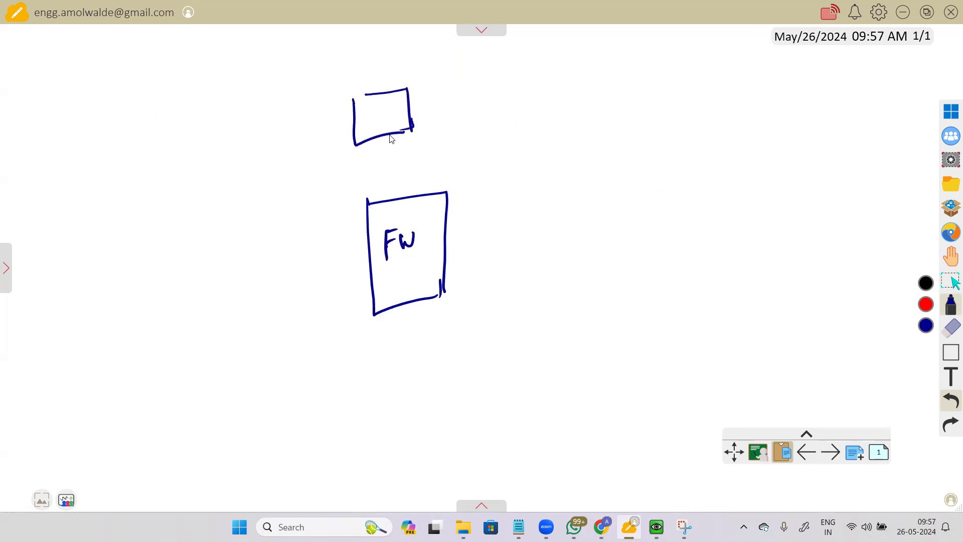
drag(394, 193, 384, 134)
drag(401, 180, 467, 150)
mouse_move(366, 235)
mouse_down()
mouse_move(308, 243)
mouse_move(301, 146)
mouse_move(353, 128)
mouse_up()
mouse_move(448, 233)
mouse_down()
mouse_move(506, 200)
mouse_move(488, 109)
mouse_move(413, 117)
mouse_up()
mouse_move(319, 263)
mouse_down()
mouse_move(360, 251)
mouse_move(363, 269)
mouse_up()
mouse_move(476, 240)
mouse_down()
mouse_move(512, 244)
mouse_move(524, 227)
mouse_move(538, 242)
mouse_up()
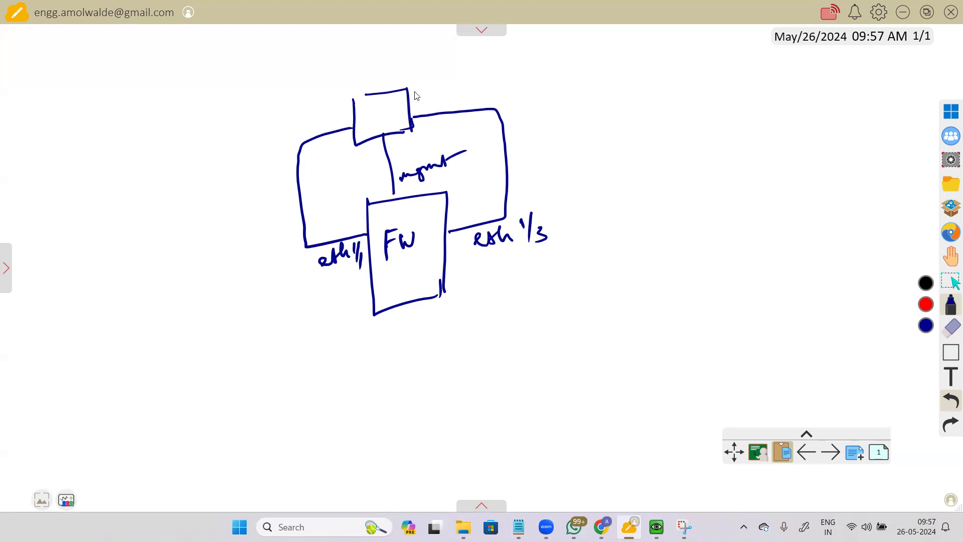
Step: Add the ISP router and cloud, label SW, a second switch with two PCs, and tick mgmt and eth1/1
mouse_move(410, 95)
mouse_down()
mouse_move(471, 86)
mouse_move(504, 65)
mouse_move(511, 85)
mouse_move(497, 86)
mouse_move(556, 65)
mouse_move(607, 67)
mouse_move(572, 75)
mouse_up()
mouse_move(537, 96)
mouse_down()
mouse_move(563, 105)
mouse_move(582, 89)
mouse_up()
drag(375, 100, 364, 115)
mouse_move(378, 103)
mouse_down()
mouse_move(383, 114)
mouse_move(393, 100)
mouse_move(240, 127)
mouse_move(232, 105)
mouse_move(238, 145)
mouse_up()
drag(197, 118, 237, 145)
mouse_move(209, 123)
mouse_down()
mouse_move(203, 136)
mouse_move(225, 124)
mouse_move(114, 123)
mouse_move(112, 101)
mouse_move(78, 103)
mouse_move(85, 148)
mouse_up()
mouse_move(82, 187)
mouse_down()
mouse_move(123, 196)
mouse_move(88, 183)
mouse_move(109, 203)
mouse_move(183, 145)
mouse_up()
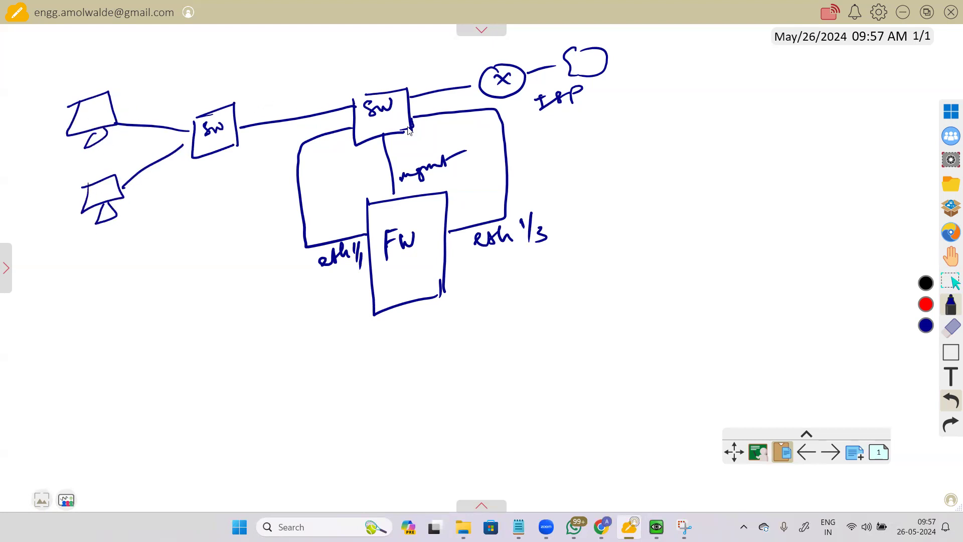
drag(399, 144, 436, 135)
drag(333, 216, 359, 205)
Step: Draw a boxed mgmt/dataplane note with links into each plane and a crossed-out dataplane circle
drag(635, 140, 702, 114)
drag(624, 162, 714, 139)
drag(641, 178, 751, 149)
mouse_move(617, 131)
mouse_down()
mouse_move(746, 101)
mouse_move(760, 183)
mouse_up()
mouse_move(622, 135)
mouse_down()
mouse_move(623, 166)
mouse_move(756, 179)
mouse_up()
click(672, 66)
drag(672, 64, 672, 109)
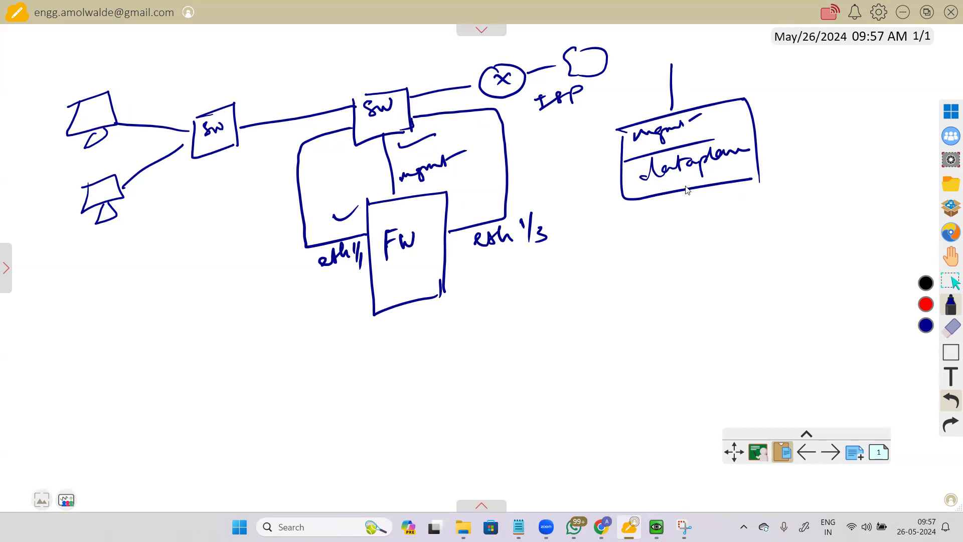
mouse_move(730, 167)
mouse_down()
mouse_move(741, 161)
mouse_move(733, 176)
mouse_up()
drag(733, 166, 723, 176)
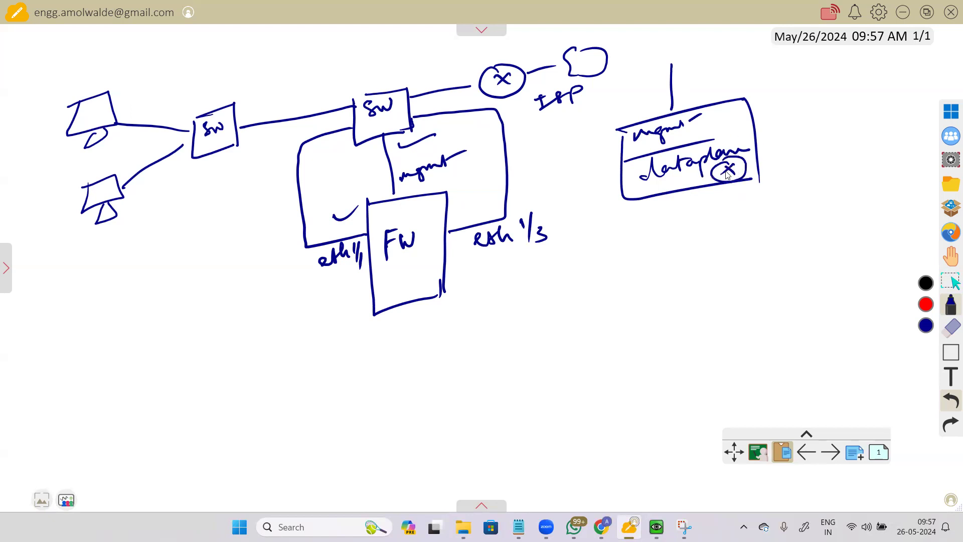
drag(788, 157, 756, 164)
drag(680, 181, 708, 173)
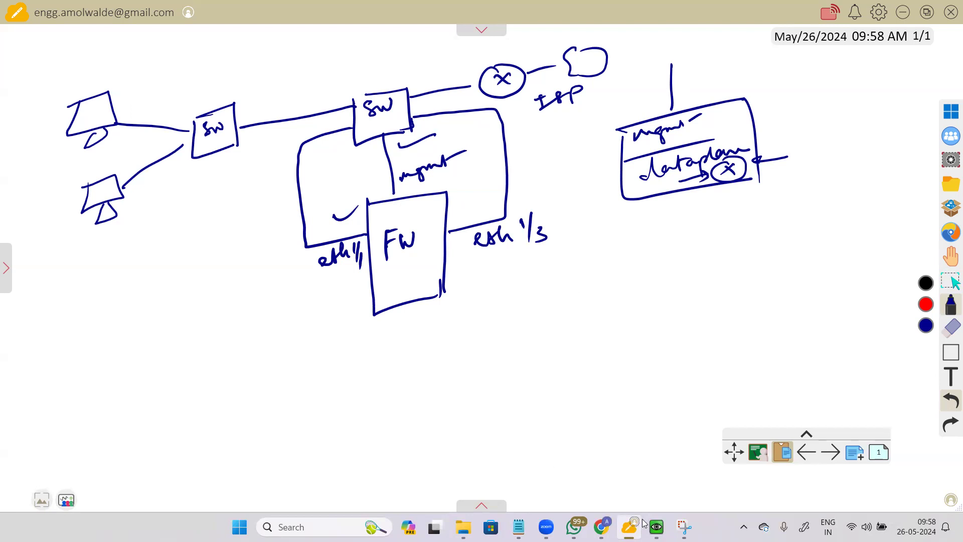
Step: In the Win2 VM, dismiss the PAN-OS welcome message and open the network interfaces page
mouse_move(647, 524)
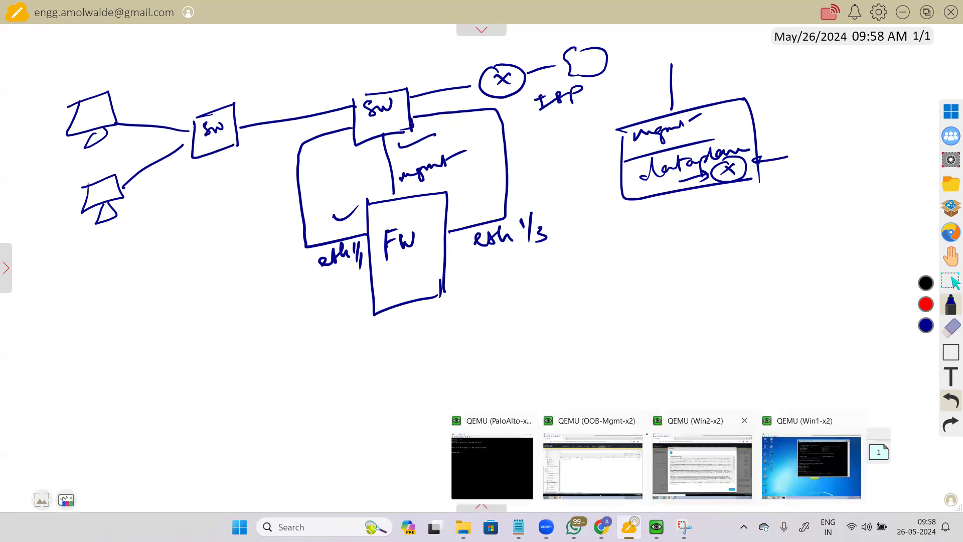
click(649, 436)
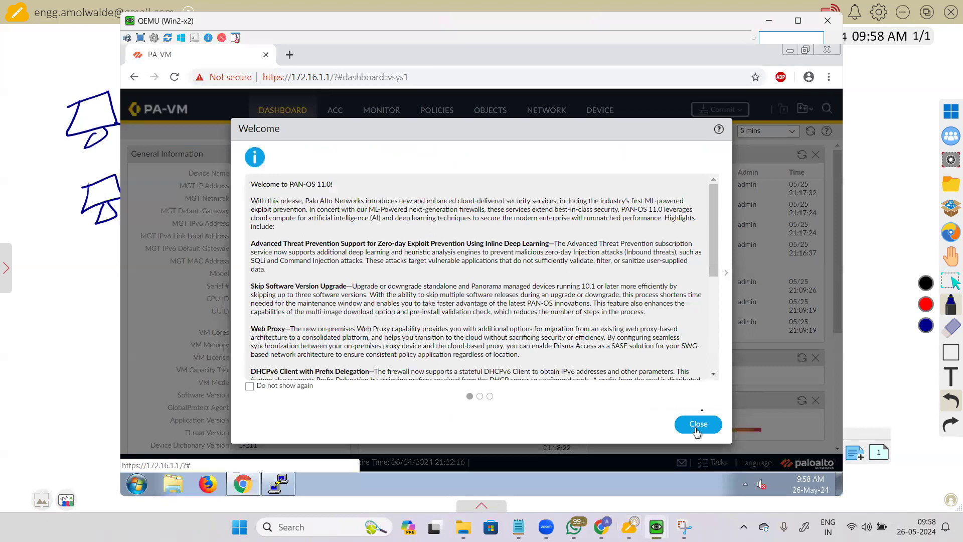
click(697, 432)
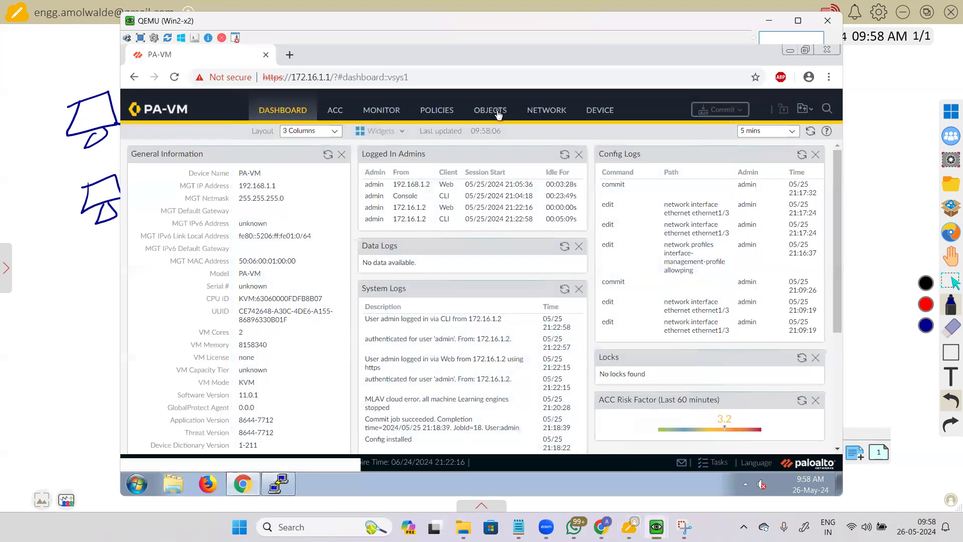
click(549, 111)
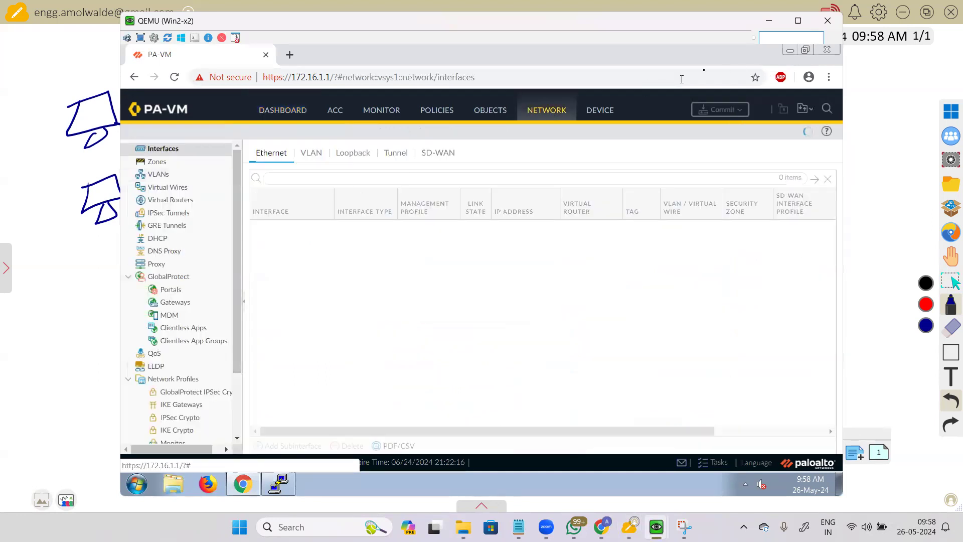
Step: In the OOB-Mgmt-x2 firewall session, open ethernet1/3 from Network > Interfaces
mouse_move(657, 527)
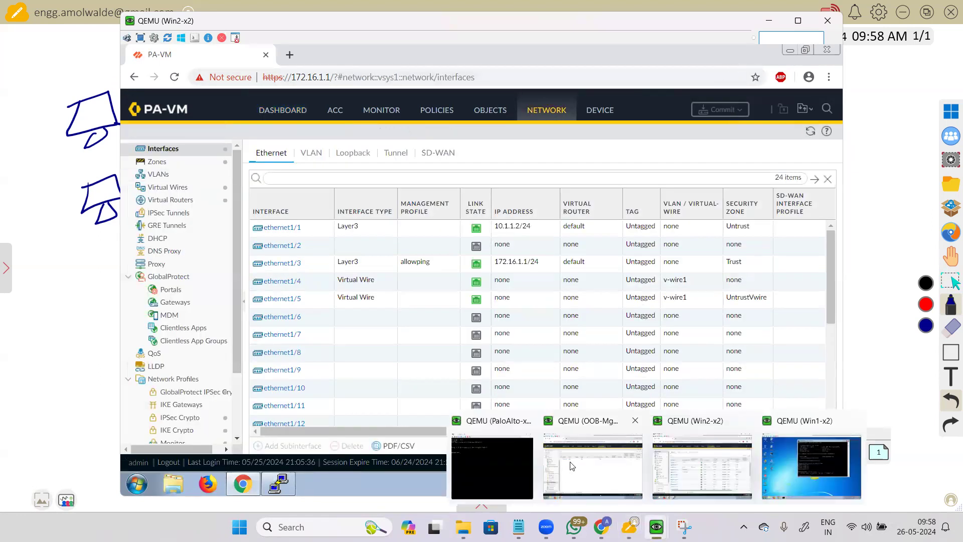
click(572, 467)
scroll(170, 211, up, 3)
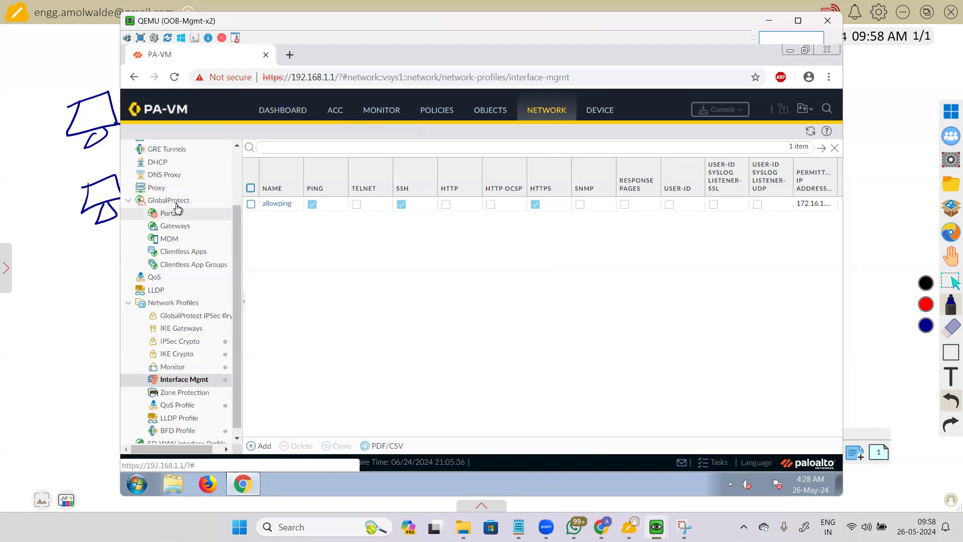
click(199, 151)
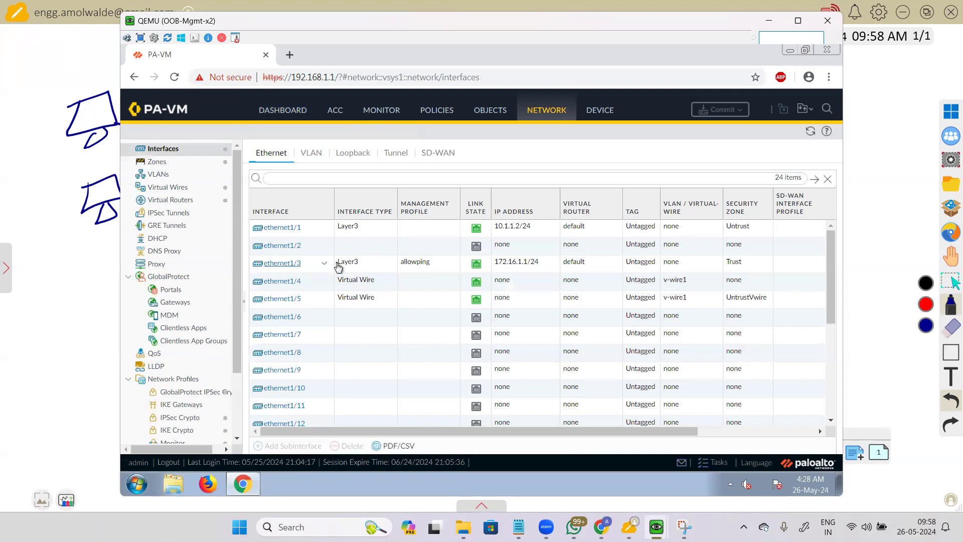
click(278, 264)
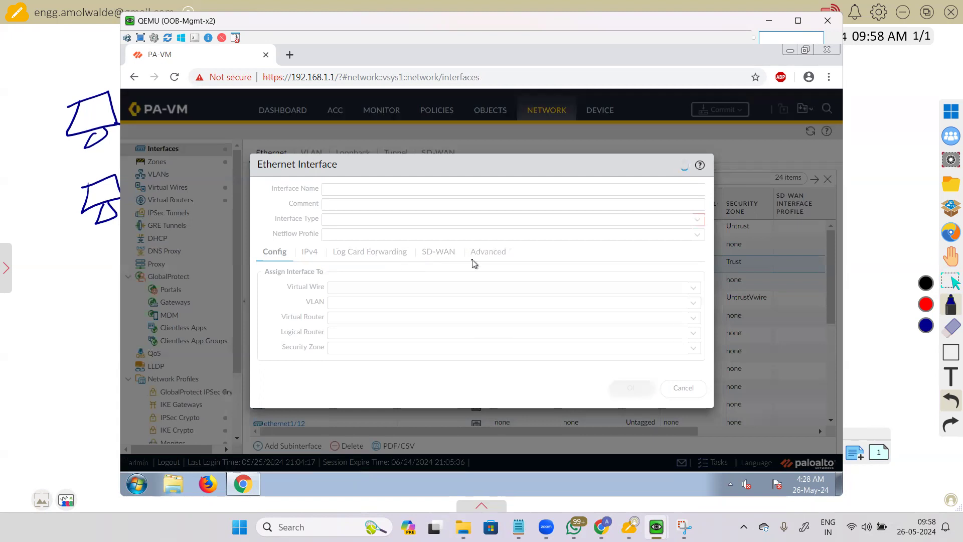
Step: Review ethernet1/3's Advanced tab and empty ARP entries, then erase all whiteboard drawings
click(428, 252)
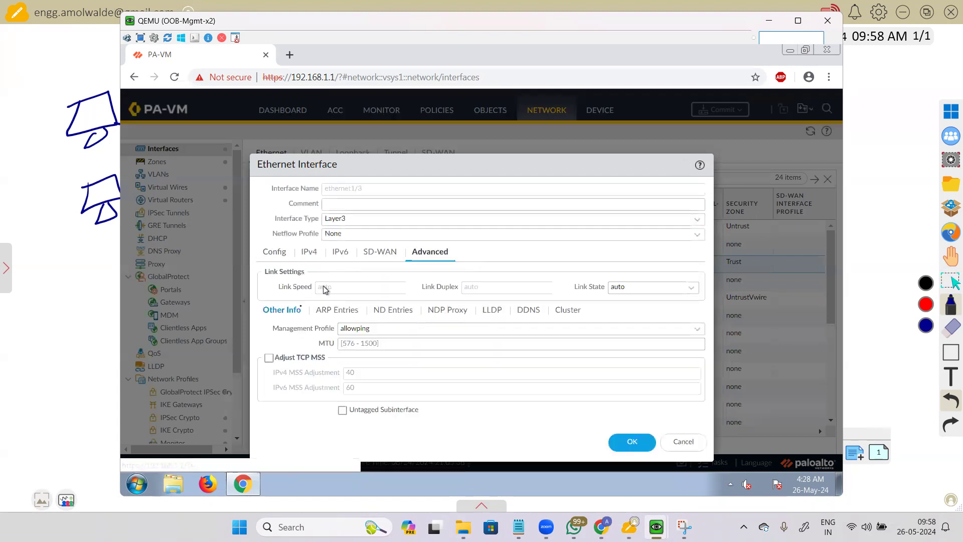
click(344, 312)
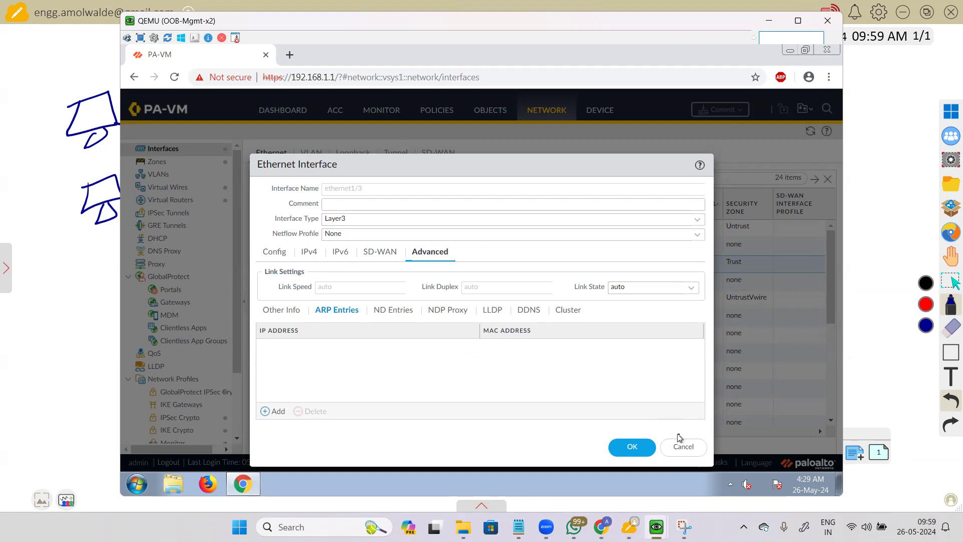
mouse_move(667, 525)
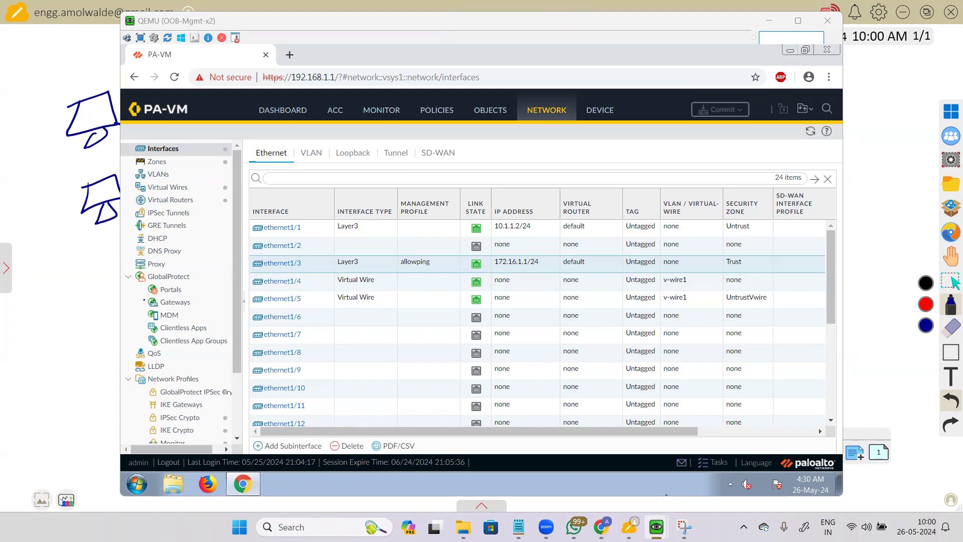
click(83, 277)
key(ctrl+a)
key(Delete)
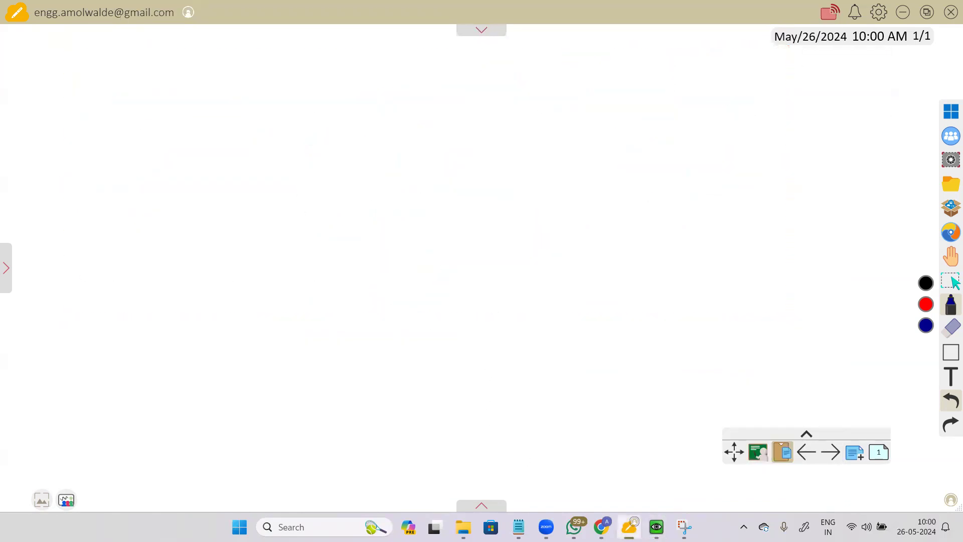
mouse_move(655, 513)
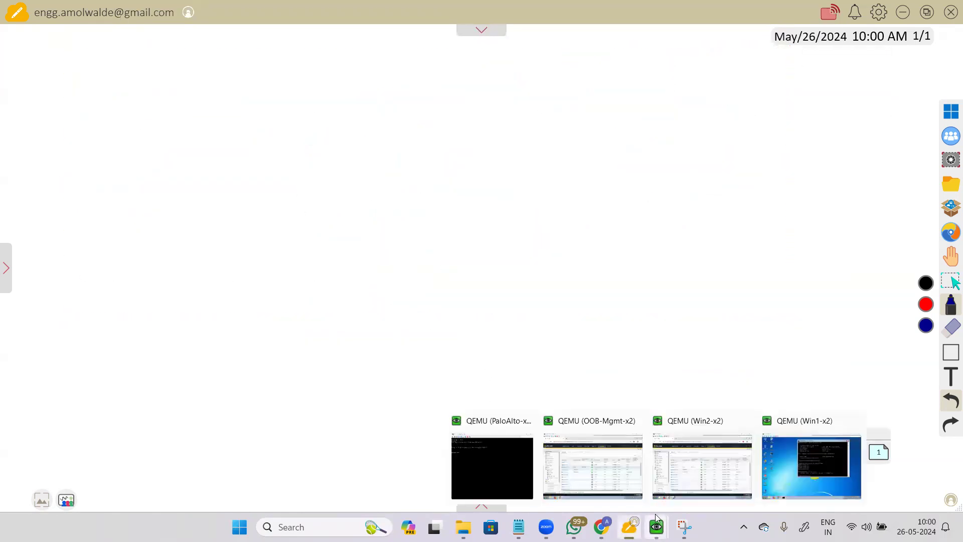
click(693, 457)
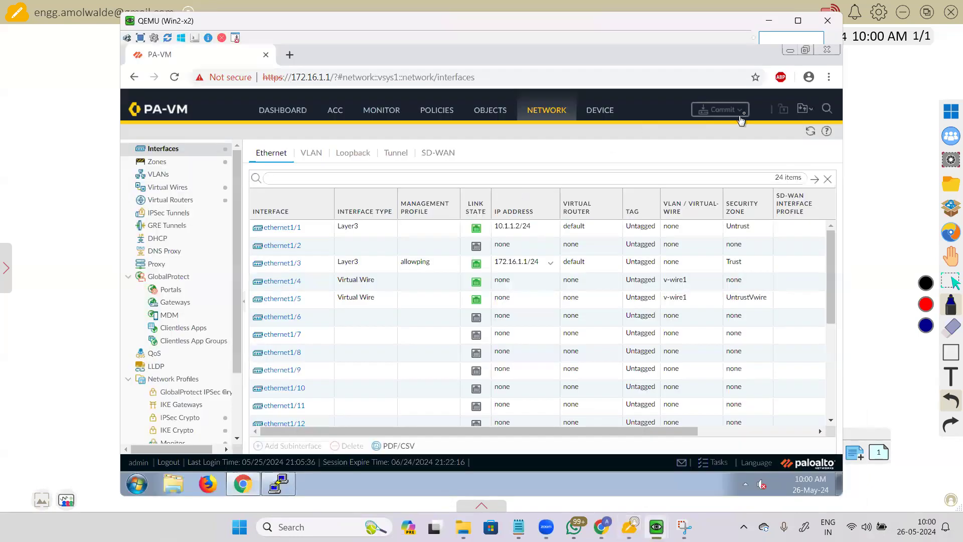
click(831, 50)
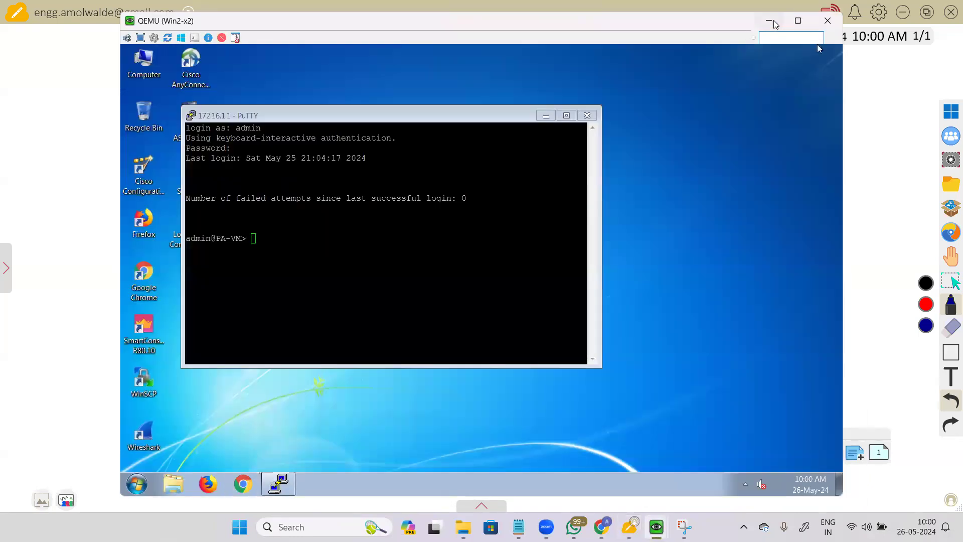
click(774, 21)
mouse_move(602, 527)
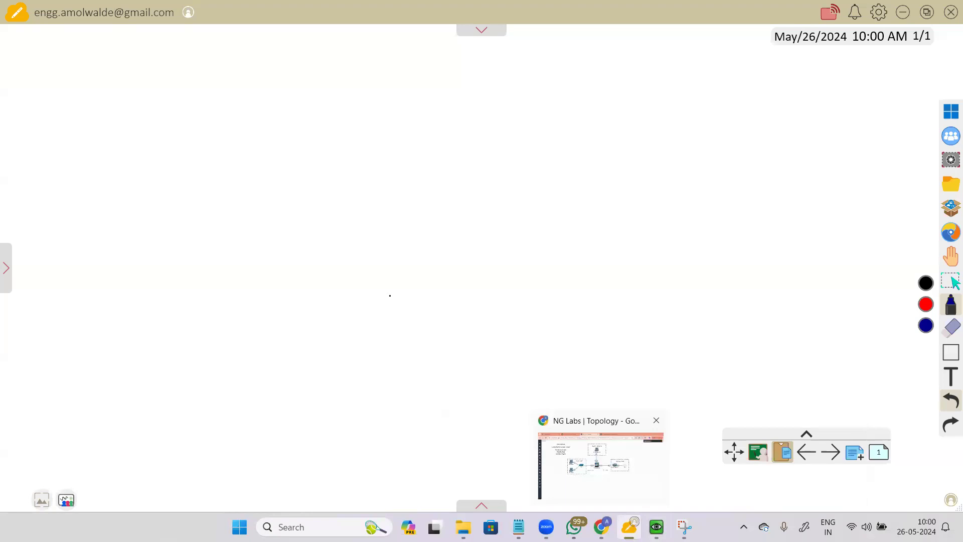
click(180, 202)
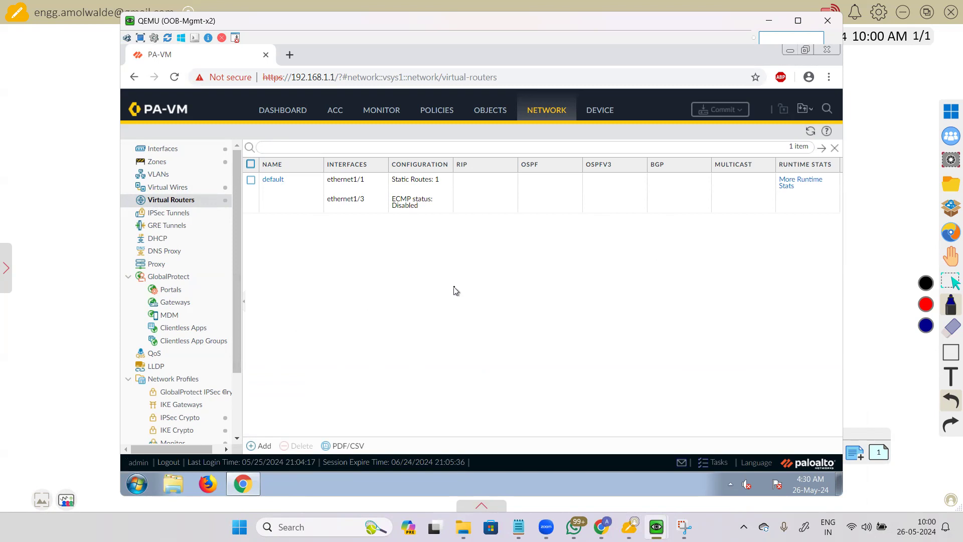
click(76, 248)
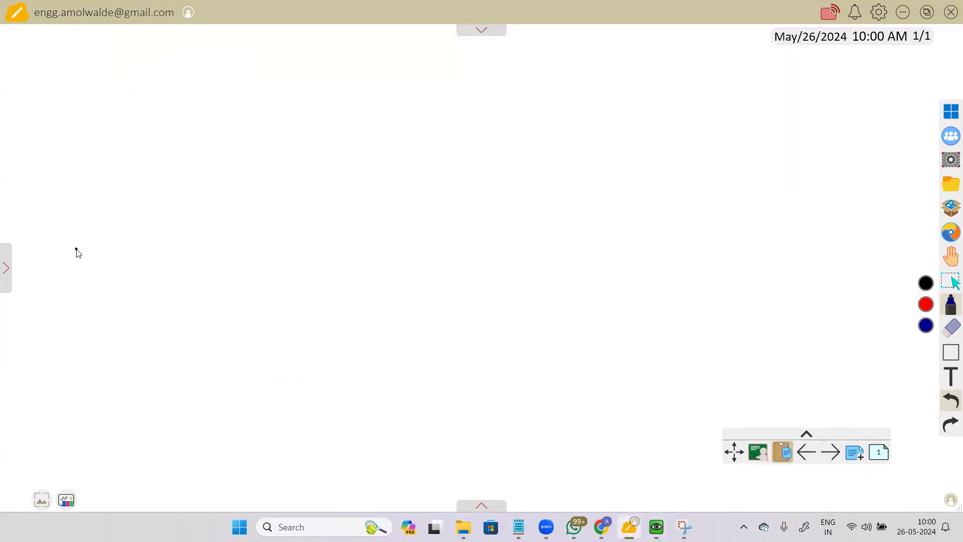
Step: Draw a large rectangle with three port lines on each side
mouse_move(340, 126)
mouse_down()
mouse_move(351, 286)
mouse_move(486, 102)
mouse_move(496, 312)
mouse_up()
mouse_move(350, 287)
mouse_down()
mouse_move(478, 364)
mouse_move(493, 357)
mouse_up()
drag(497, 308, 495, 356)
drag(266, 270, 341, 257)
drag(270, 302, 334, 291)
drag(271, 343, 334, 332)
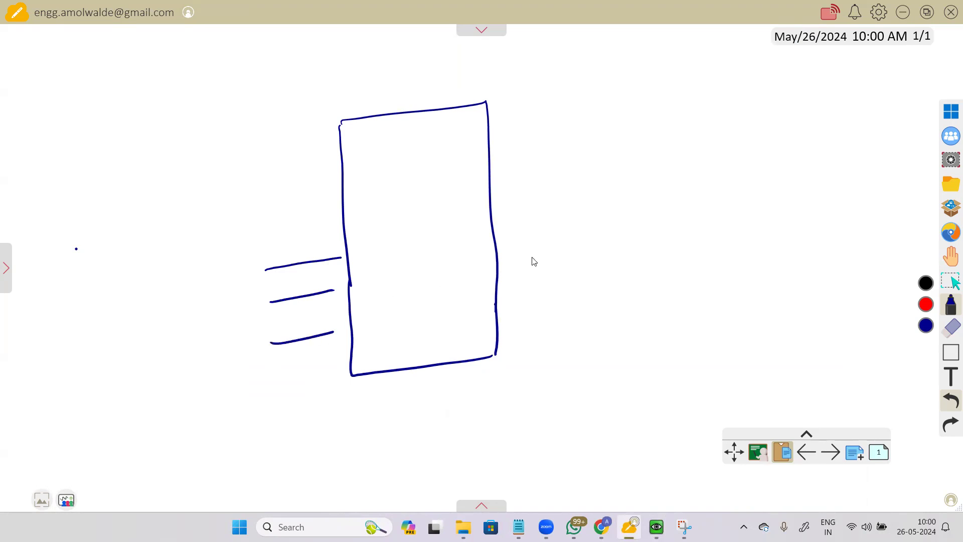
drag(497, 234, 563, 225)
drag(498, 262, 574, 253)
drag(495, 301, 576, 287)
Step: Label the left ports eth 1/1, 1/2, 1/3 and the right ports 1/4, 1/5, 1/6
drag(197, 272, 210, 273)
mouse_move(215, 253)
mouse_down()
mouse_move(224, 271)
mouse_move(232, 265)
mouse_up()
drag(239, 250, 246, 312)
mouse_move(249, 301)
mouse_down()
mouse_move(261, 313)
mouse_move(247, 342)
mouse_move(256, 351)
mouse_up()
mouse_move(259, 343)
mouse_down()
mouse_move(269, 359)
mouse_move(258, 365)
mouse_up()
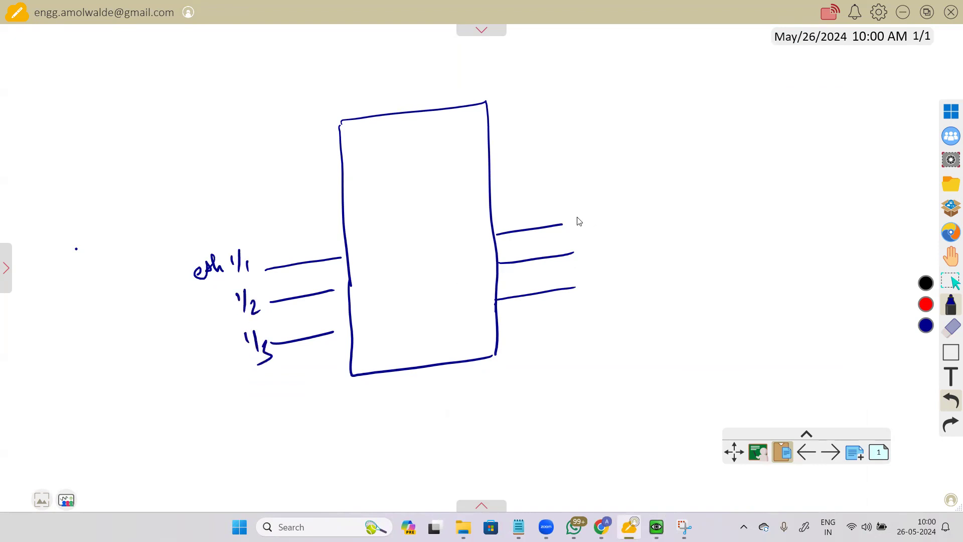
drag(576, 201, 578, 216)
mouse_move(588, 194)
mouse_down()
mouse_move(582, 219)
mouse_move(598, 215)
mouse_up()
drag(596, 208, 590, 251)
drag(596, 235, 601, 257)
drag(609, 242, 620, 236)
drag(593, 273, 605, 289)
drag(613, 275, 613, 287)
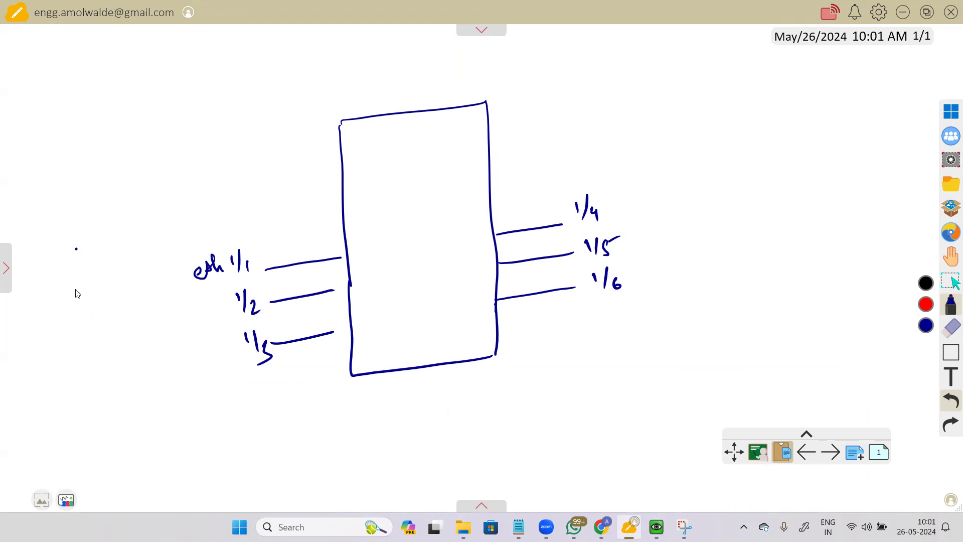
Step: Draw router R1 on the left with an arrow from a 'LAN environ' note
mouse_move(83, 260)
mouse_down()
mouse_move(125, 301)
mouse_move(85, 260)
mouse_up()
mouse_move(71, 275)
mouse_down()
mouse_move(80, 264)
mouse_move(100, 303)
mouse_up()
drag(95, 281, 77, 314)
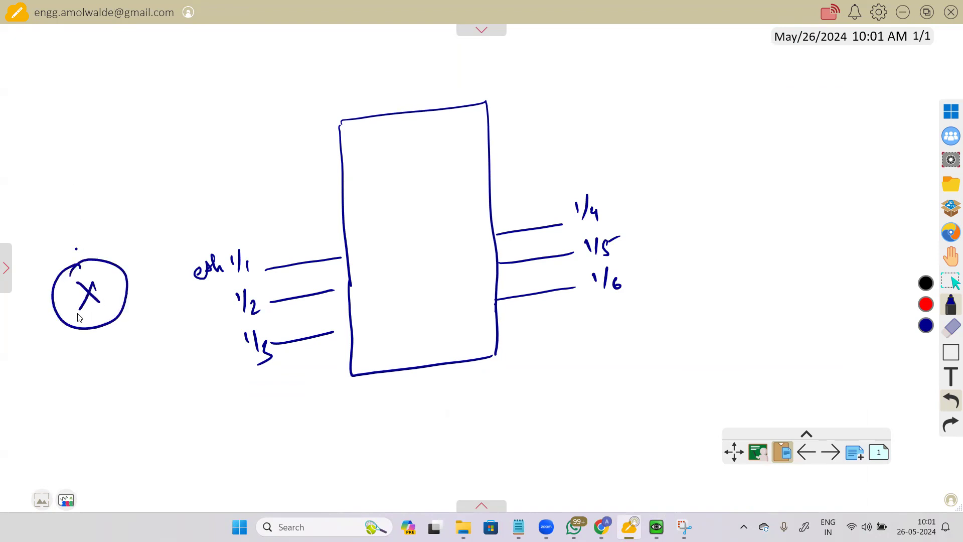
mouse_move(80, 165)
mouse_down()
mouse_move(82, 214)
mouse_move(90, 201)
mouse_up()
mouse_move(65, 132)
mouse_down()
mouse_move(94, 134)
mouse_move(144, 115)
mouse_up()
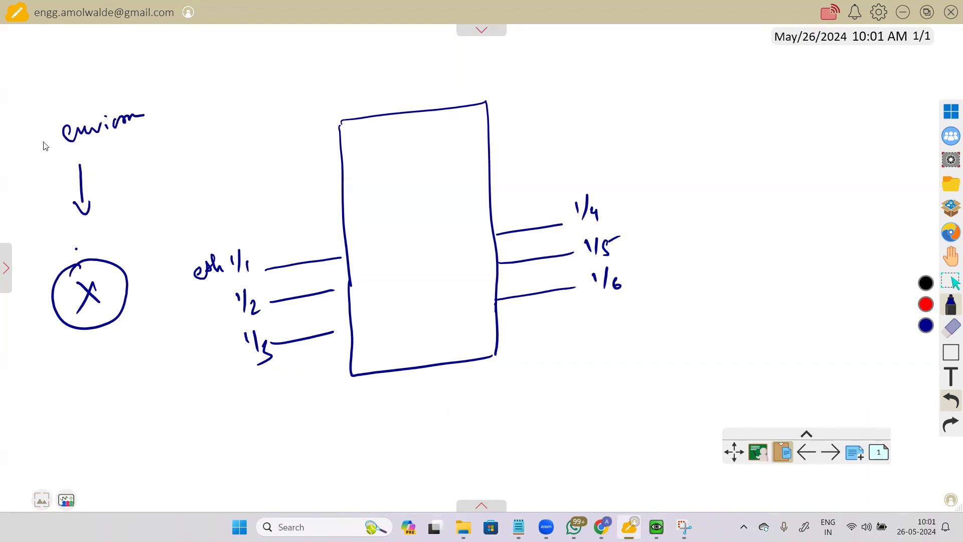
mouse_move(48, 93)
mouse_down()
mouse_move(88, 101)
mouse_move(103, 80)
mouse_up()
mouse_move(84, 337)
mouse_down()
mouse_move(82, 358)
mouse_move(99, 357)
mouse_up()
drag(107, 342, 109, 355)
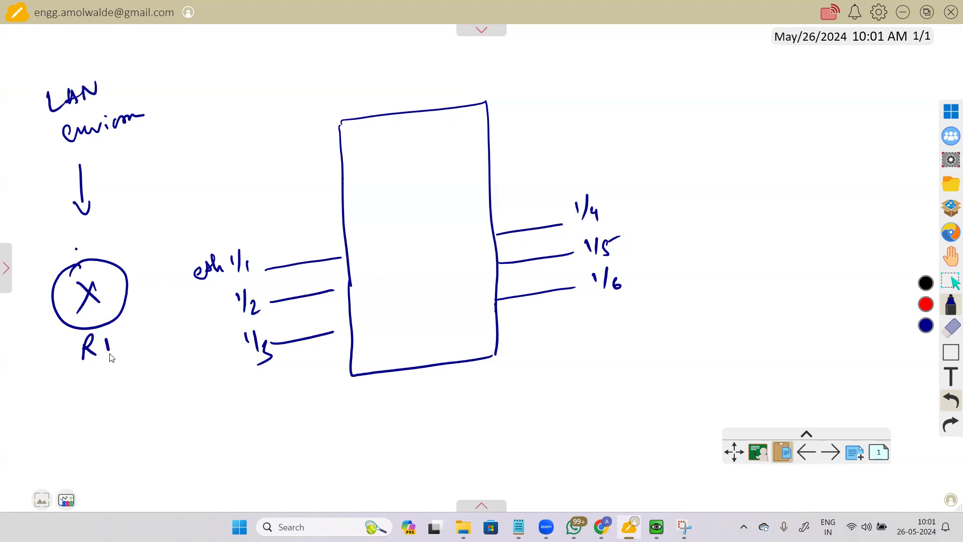
Step: Draw router R2 at upper right and a switch box below the right ports
mouse_move(733, 161)
mouse_down()
mouse_move(714, 206)
mouse_move(734, 160)
mouse_move(745, 197)
mouse_up()
mouse_move(742, 177)
mouse_down()
mouse_move(729, 201)
mouse_move(737, 243)
mouse_up()
drag(736, 222, 747, 242)
drag(757, 239, 777, 242)
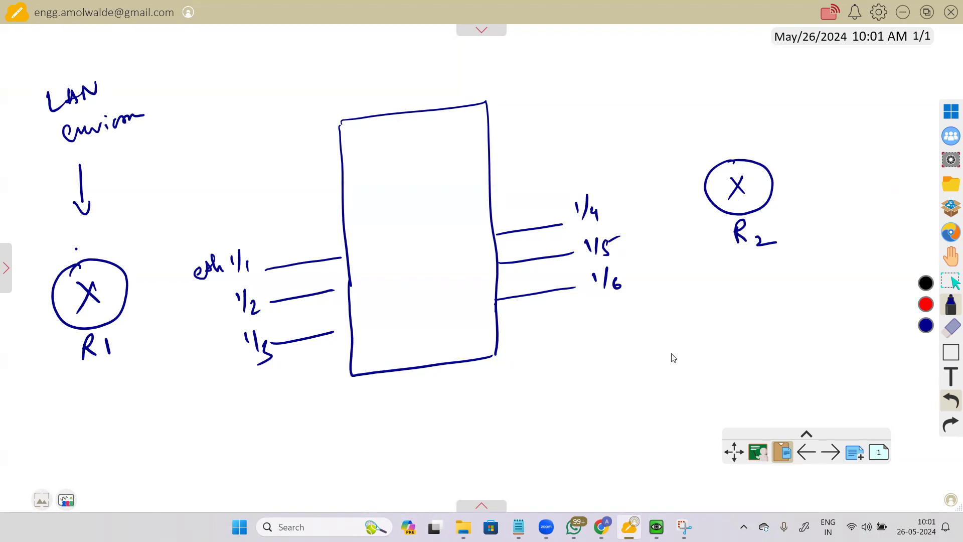
mouse_move(664, 347)
mouse_down()
mouse_move(716, 332)
mouse_move(731, 386)
mouse_up()
Step: Label the switch SW, tick above R2, and write routing notes beside it
drag(688, 360, 675, 374)
mouse_move(690, 358)
mouse_down()
mouse_move(701, 371)
mouse_move(706, 356)
mouse_up()
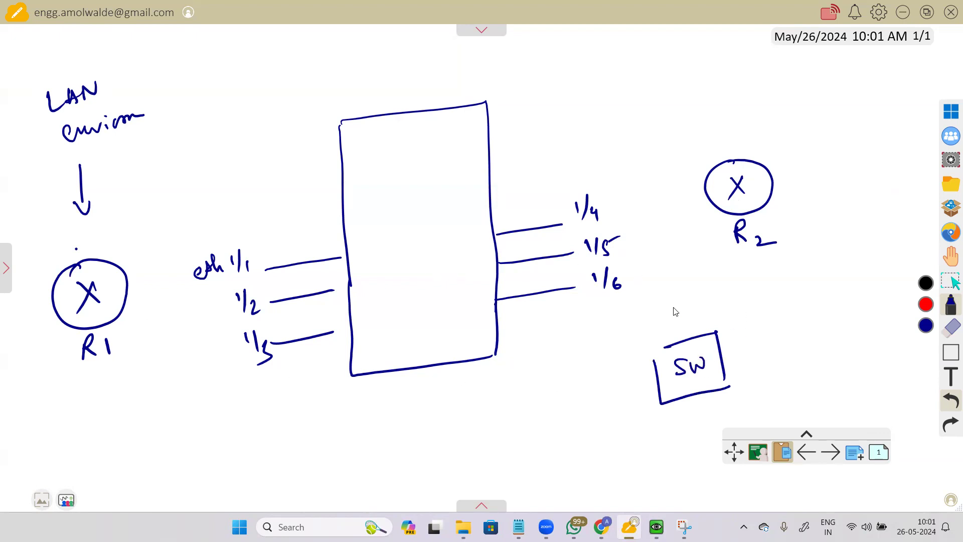
mouse_move(725, 135)
mouse_down()
mouse_move(727, 146)
mouse_move(752, 131)
mouse_up()
mouse_move(745, 267)
mouse_down()
mouse_move(769, 275)
mouse_move(825, 266)
mouse_move(783, 297)
mouse_move(796, 288)
mouse_up()
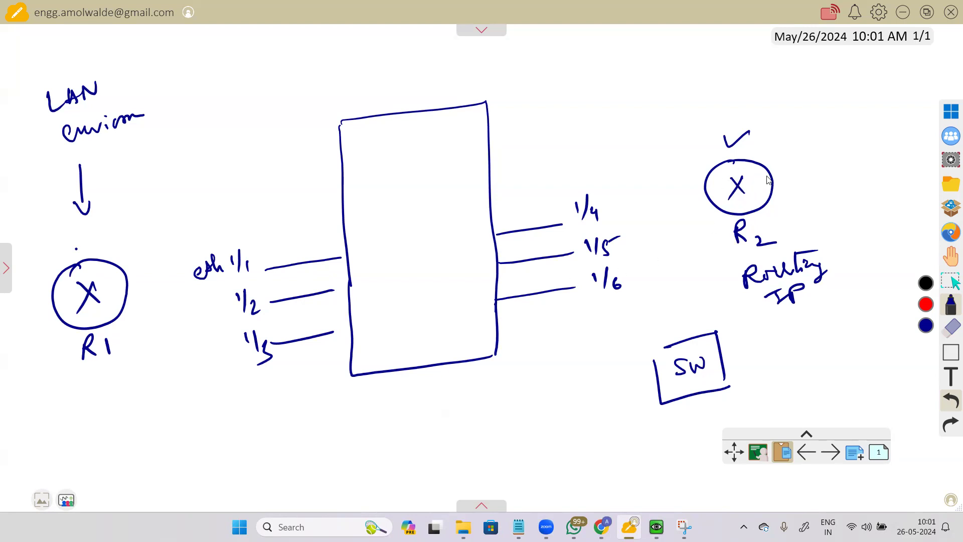
mouse_move(679, 88)
mouse_down()
mouse_move(710, 85)
mouse_move(721, 64)
mouse_move(790, 59)
mouse_move(784, 70)
mouse_move(828, 67)
mouse_move(854, 85)
mouse_move(906, 65)
mouse_move(904, 73)
mouse_up()
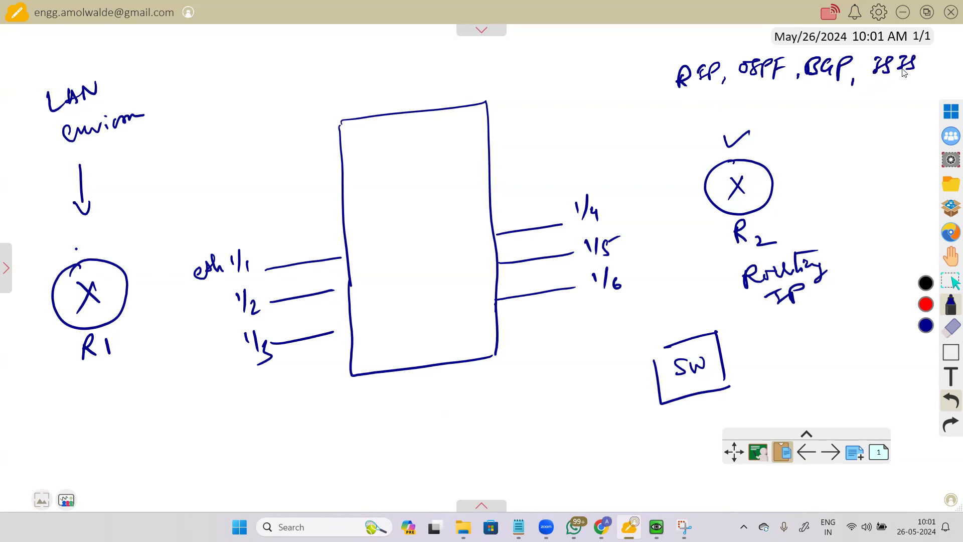
Step: Add EIGRP and a double-underlined Static to the bracketed protocol list
mouse_move(787, 91)
mouse_down()
mouse_move(775, 98)
mouse_move(845, 98)
mouse_up()
drag(670, 62, 669, 94)
drag(855, 89, 856, 108)
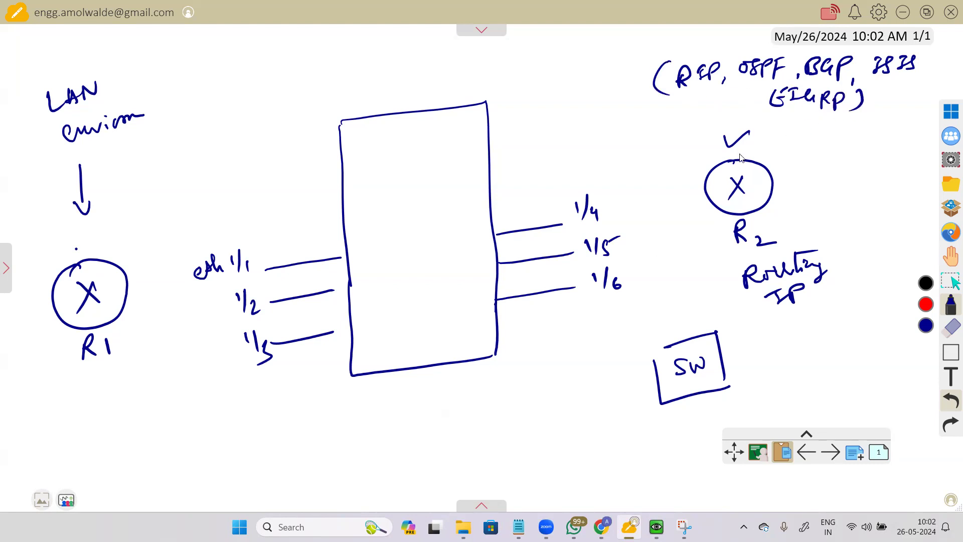
mouse_move(674, 105)
mouse_down()
mouse_move(665, 123)
mouse_move(718, 100)
mouse_up()
drag(663, 134, 701, 130)
drag(667, 136, 701, 132)
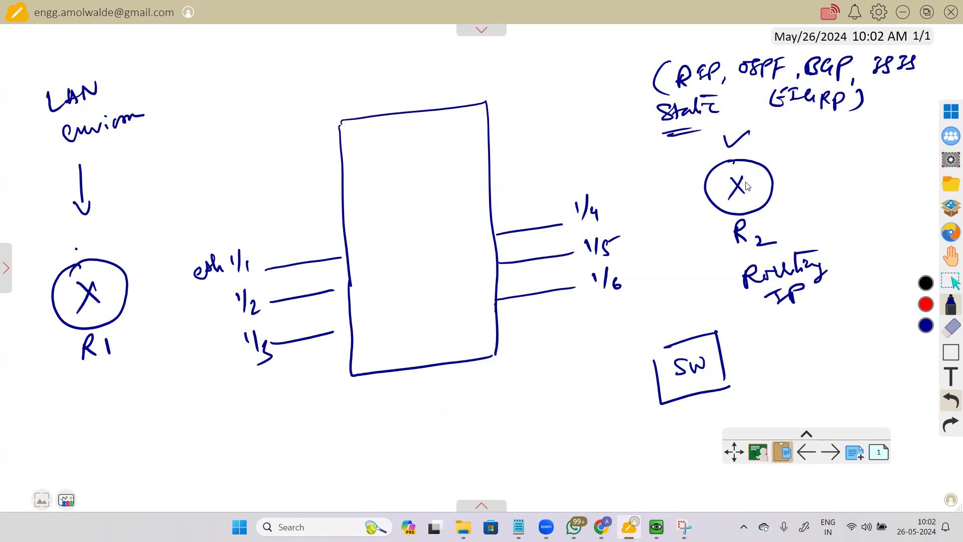
Step: Tick R2 and connect R1 to eth 1/1 with a traffic arrow
drag(771, 161, 804, 148)
mouse_move(271, 250)
mouse_down()
mouse_move(296, 245)
mouse_move(289, 250)
mouse_up()
drag(130, 296, 268, 267)
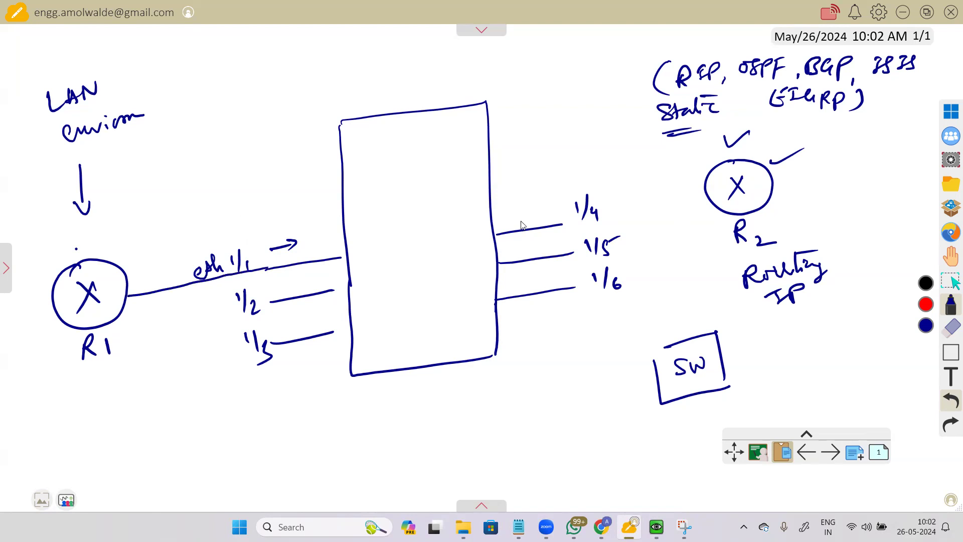
Step: In red, mark a P1 packet near R1 and a Security Inspection box holding P1
click(926, 305)
mouse_move(139, 233)
mouse_down()
mouse_move(171, 213)
mouse_move(141, 238)
mouse_move(142, 205)
mouse_move(162, 205)
mouse_up()
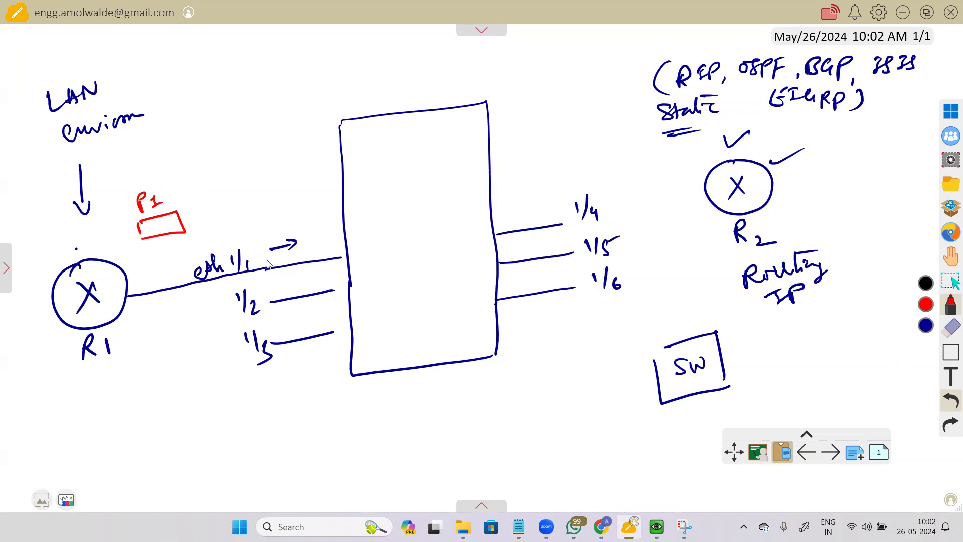
mouse_move(392, 173)
mouse_down()
mouse_move(443, 165)
mouse_move(447, 185)
mouse_up()
mouse_move(384, 142)
mouse_down()
mouse_move(409, 145)
mouse_move(435, 130)
mouse_move(442, 148)
mouse_move(407, 160)
mouse_move(422, 158)
mouse_move(468, 145)
mouse_move(463, 133)
mouse_up()
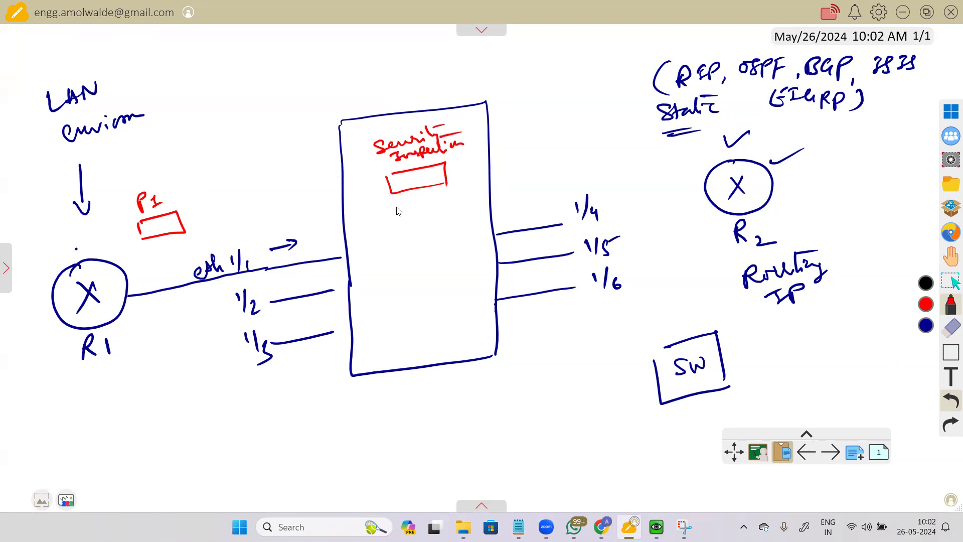
drag(409, 185, 423, 186)
Step: Link port 1/4 to R2 in red and title the firewall box Routing
drag(580, 225, 707, 195)
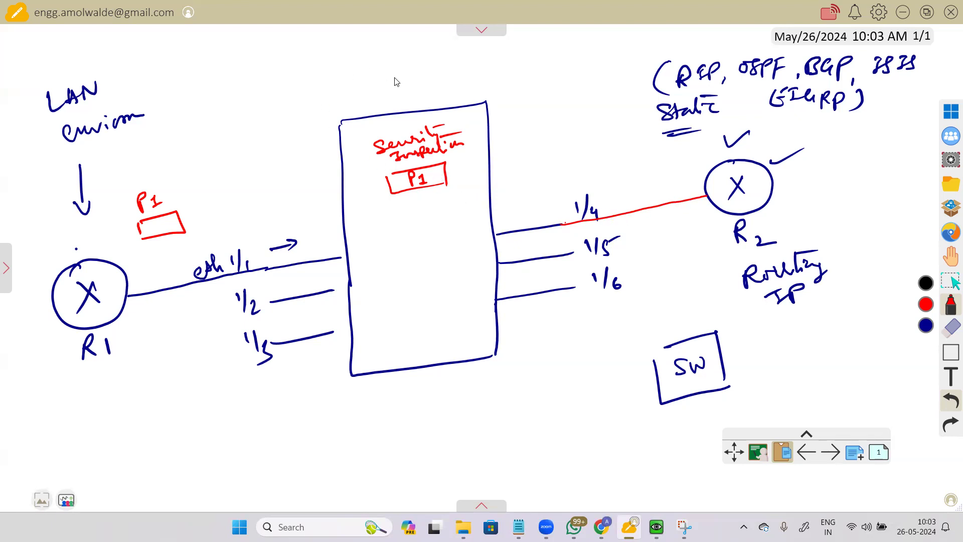
mouse_move(374, 80)
mouse_down()
mouse_move(401, 95)
mouse_move(434, 80)
mouse_move(446, 85)
mouse_move(443, 99)
mouse_up()
drag(457, 64, 416, 73)
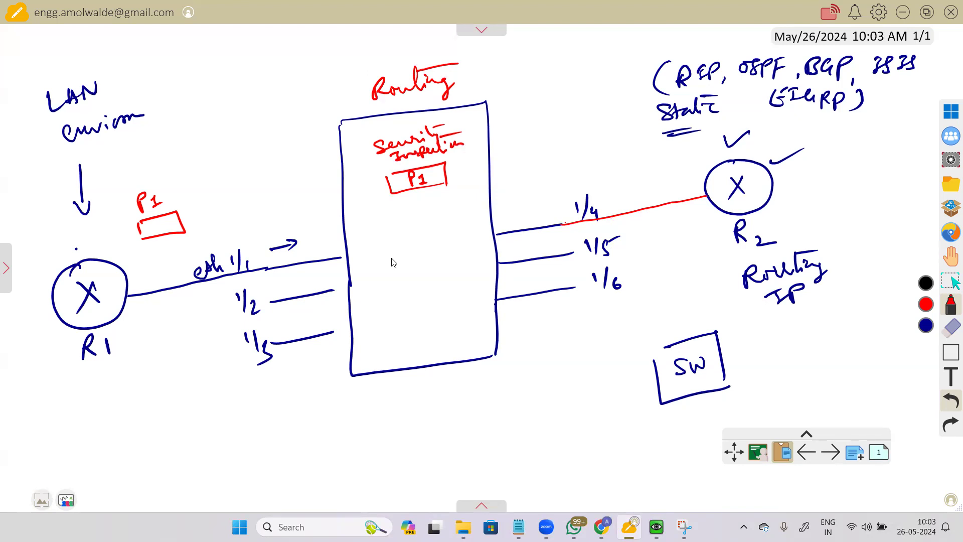
Step: Draw a red VR circle inside the firewall wired to all six ports
mouse_move(415, 245)
mouse_down()
mouse_move(389, 259)
mouse_move(468, 272)
mouse_move(414, 251)
mouse_move(434, 285)
mouse_move(417, 286)
mouse_move(418, 295)
mouse_move(439, 310)
mouse_up()
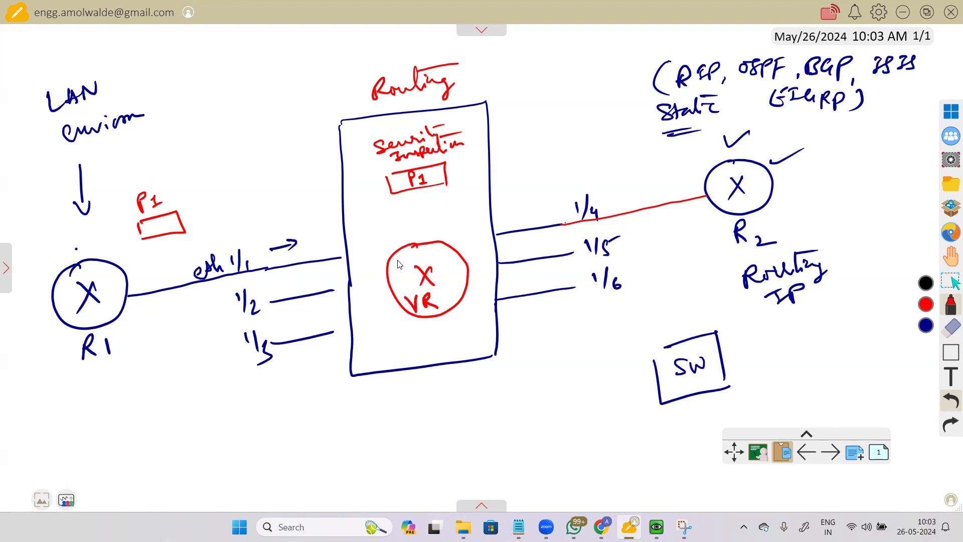
drag(342, 256, 385, 262)
drag(335, 289, 388, 280)
mouse_move(332, 330)
mouse_down()
mouse_move(377, 327)
mouse_move(402, 298)
mouse_up()
mouse_move(450, 246)
mouse_down()
mouse_move(501, 233)
mouse_move(470, 265)
mouse_up()
drag(497, 303, 468, 283)
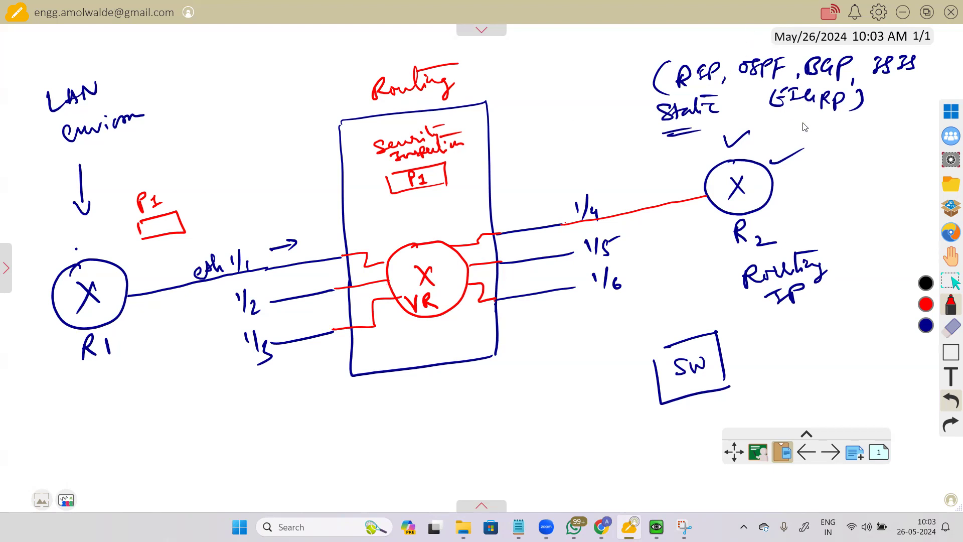
Step: Mark EIGRP, IS IS and RIP in the protocol list
drag(799, 116, 828, 111)
drag(926, 64, 952, 60)
drag(690, 50, 848, 46)
Step: Write and circle EIGRP inside the firewall and draw an arrow up at VR
click(396, 218)
mouse_move(391, 226)
mouse_down()
mouse_move(430, 221)
mouse_move(408, 221)
mouse_up()
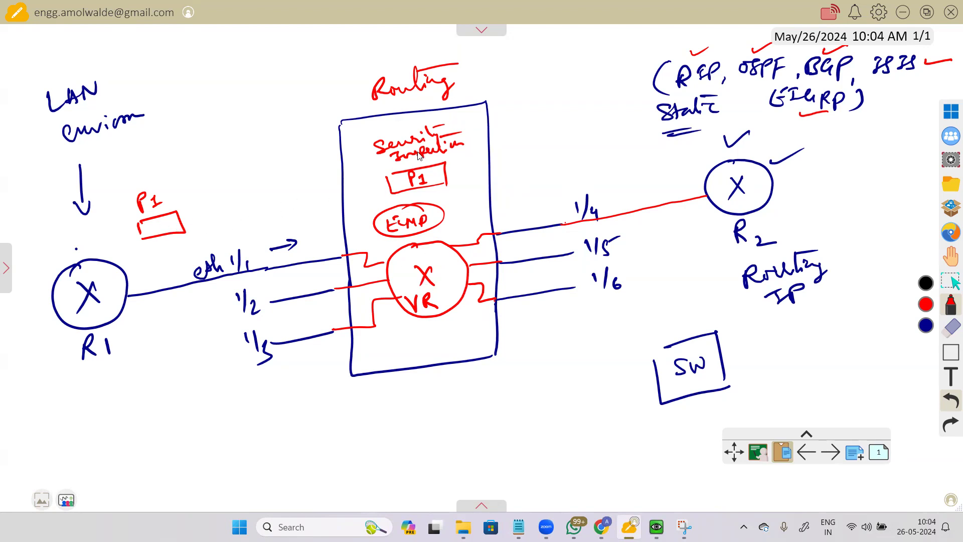
mouse_move(432, 345)
mouse_down()
mouse_move(429, 328)
mouse_move(436, 335)
mouse_up()
Step: Draw a P1 packet box by port 1/4, then switch to the PA-VM window
mouse_move(517, 202)
mouse_down()
mouse_move(547, 180)
mouse_move(521, 200)
mouse_move(533, 194)
mouse_up()
mouse_move(531, 186)
mouse_down()
mouse_move(540, 195)
mouse_move(606, 178)
mouse_move(599, 184)
mouse_up()
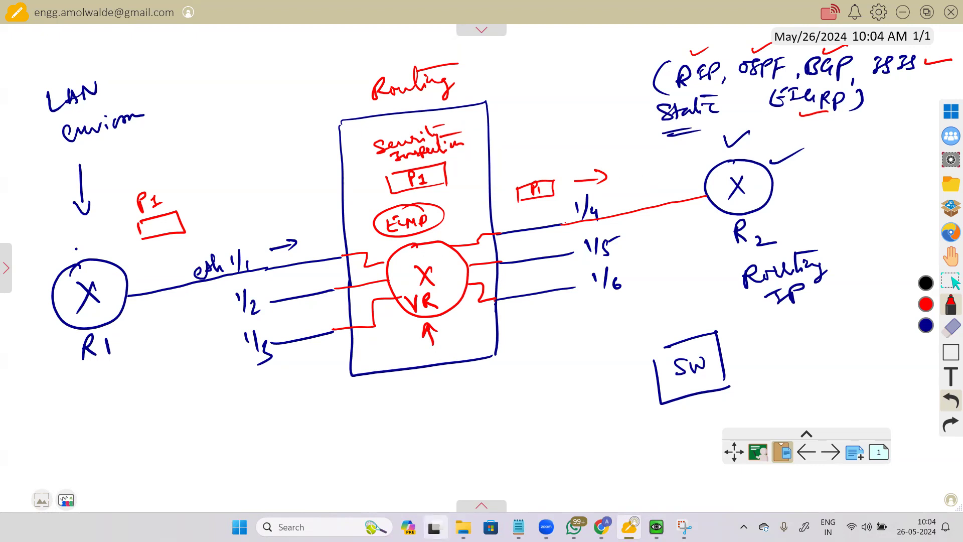
key(alt+Tab)
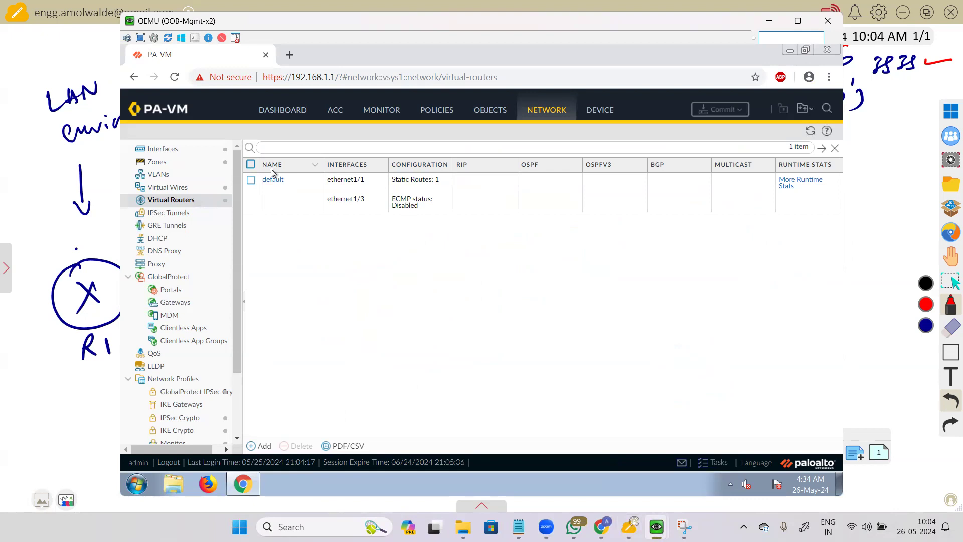
Step: Inspect the default virtual router's settings unchanged, then start a blank new virtual router form
click(273, 180)
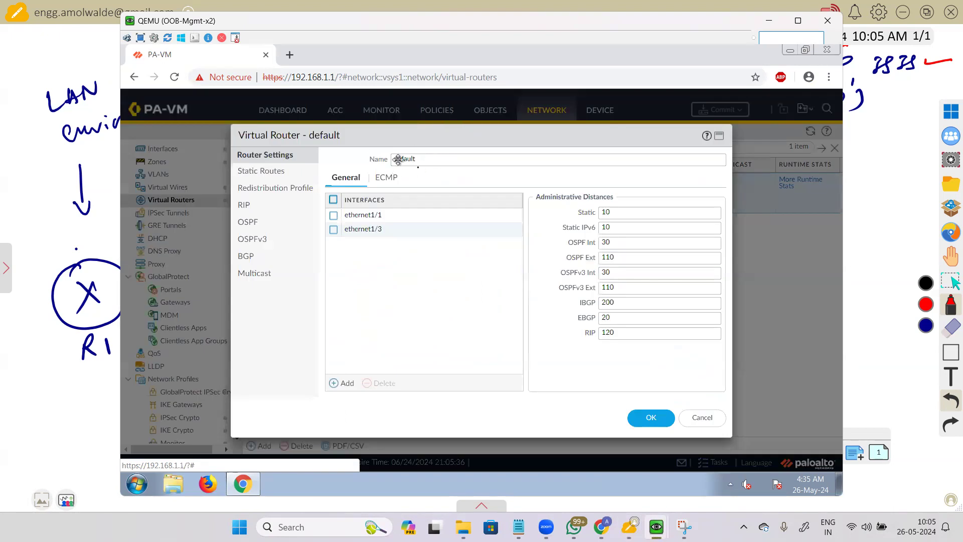
click(702, 418)
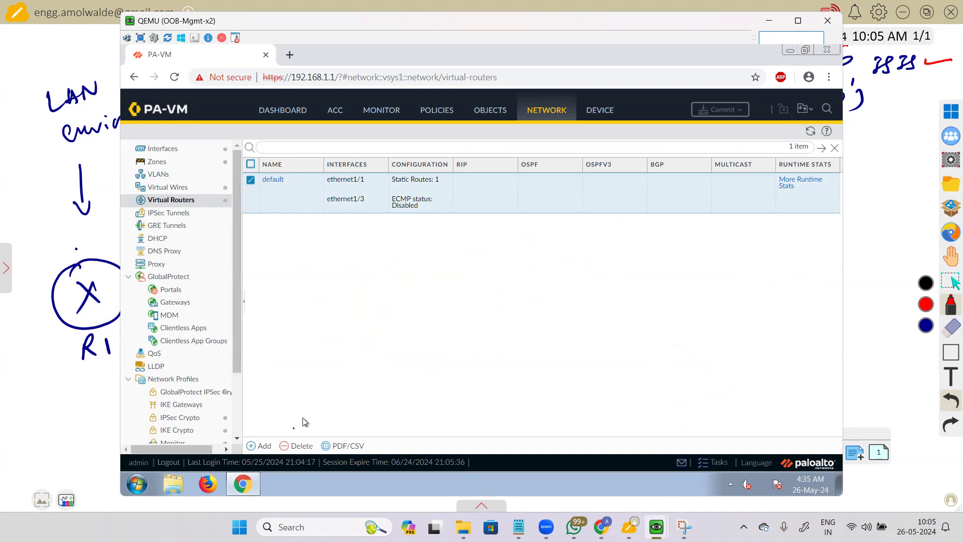
click(255, 448)
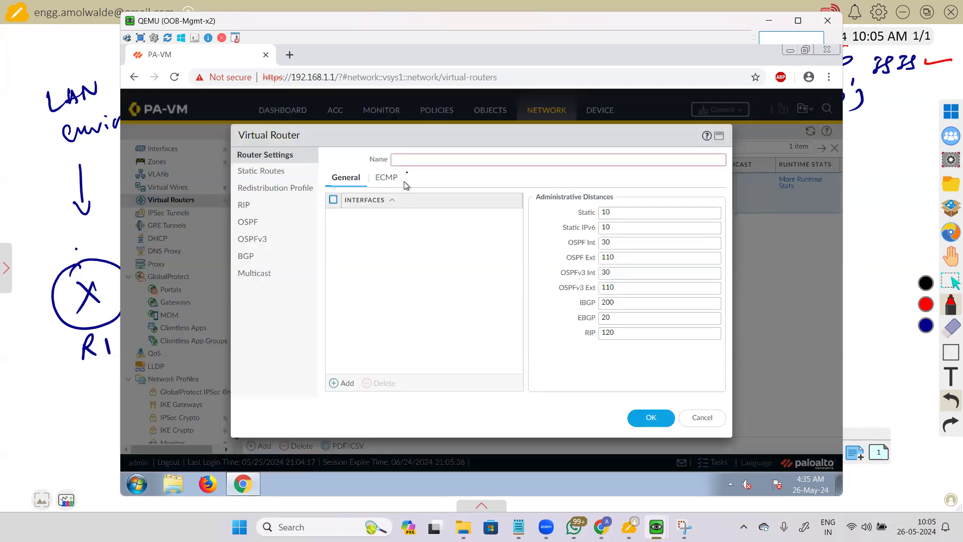
Step: Create a virtual router named 'VR2' and open its settings dialog
click(448, 163)
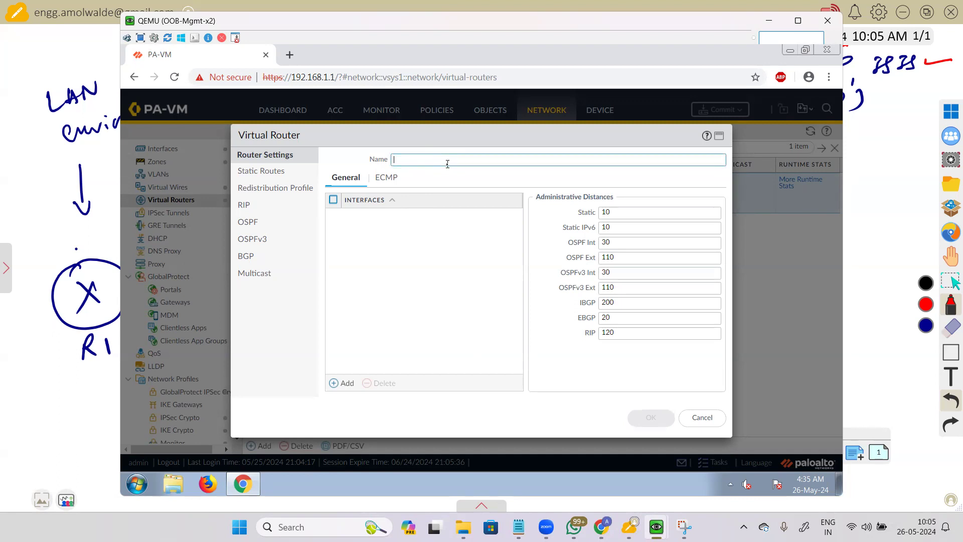
text(VR2)
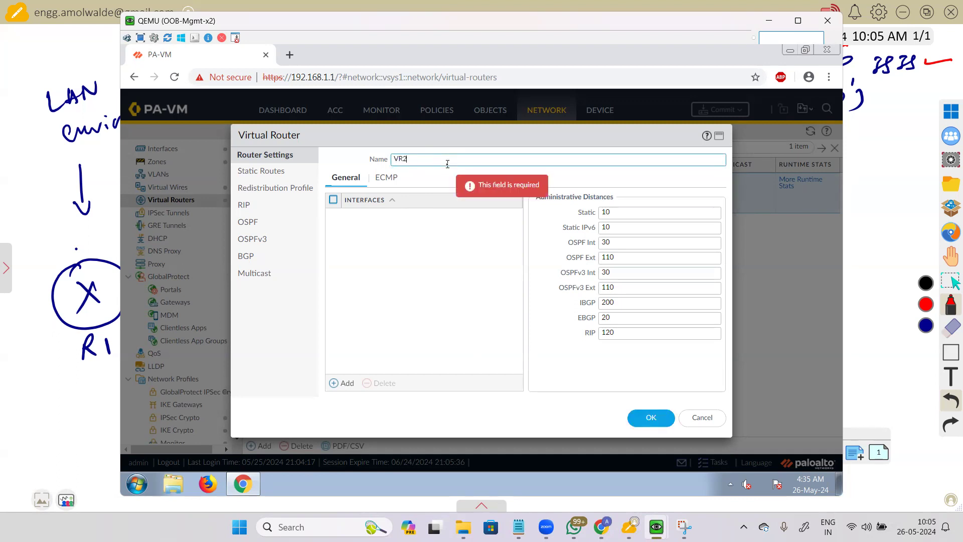
click(641, 420)
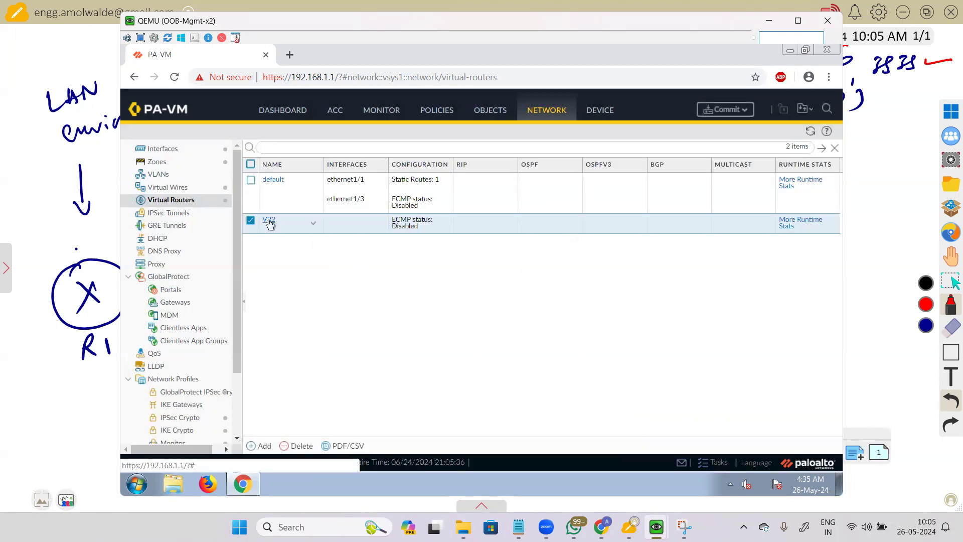
click(268, 221)
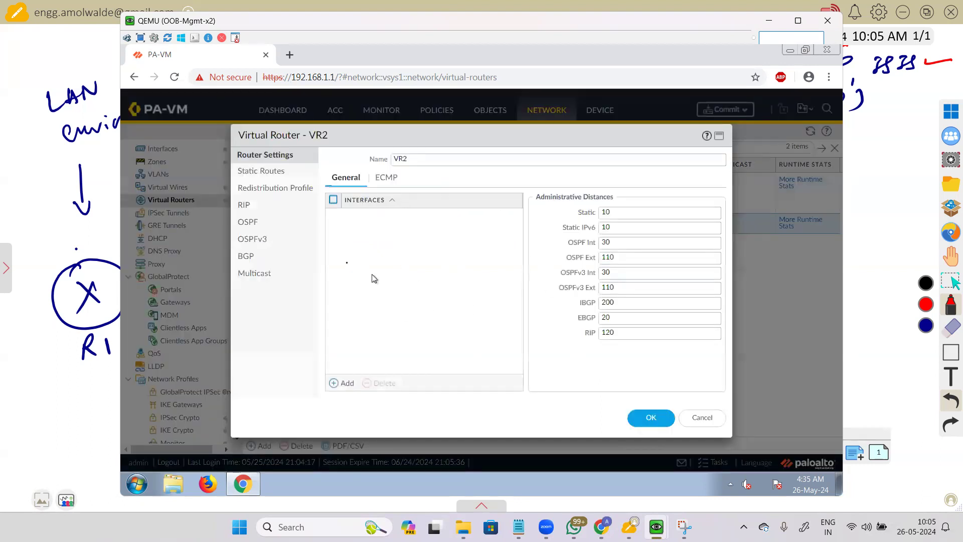
Step: Add then remove empty interface rows on VR2, and view its empty IPv4 static routes
click(342, 383)
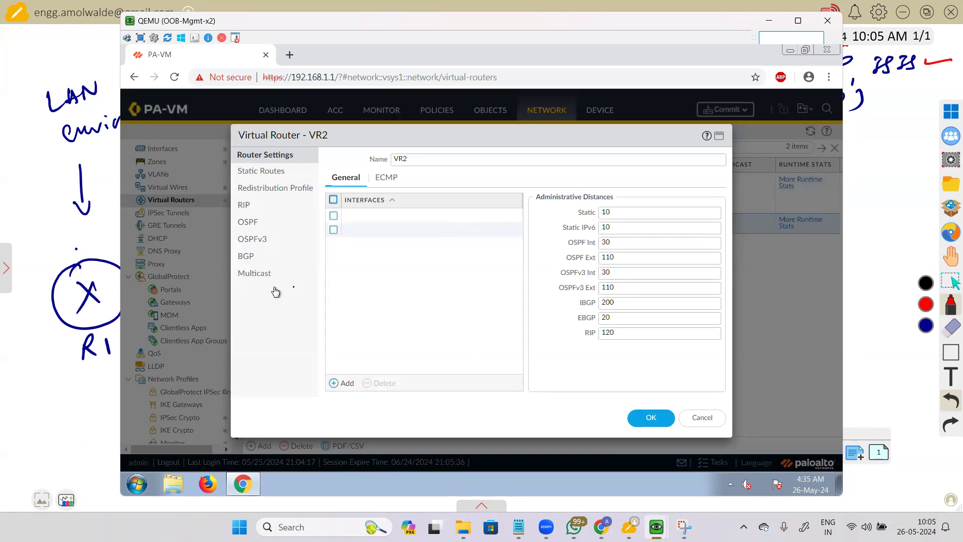
click(346, 383)
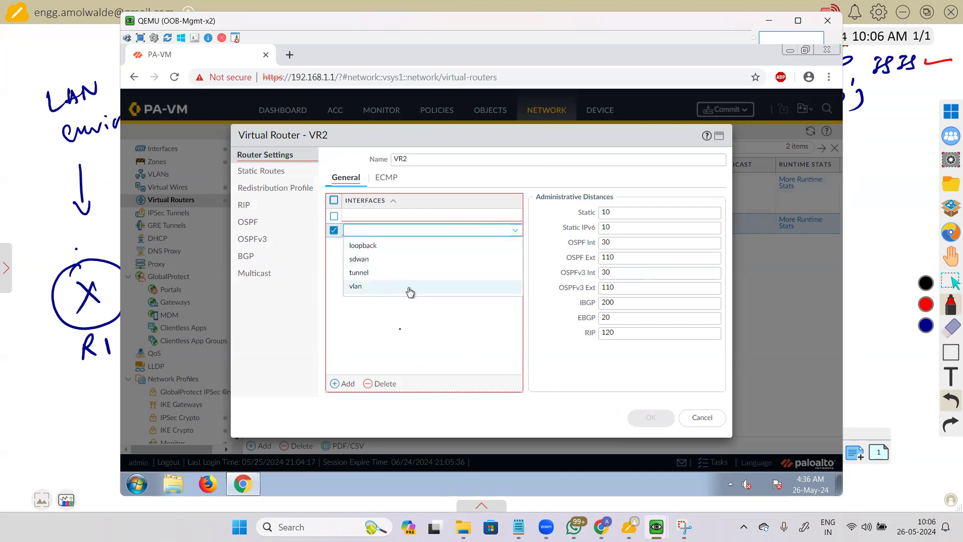
click(381, 384)
click(333, 219)
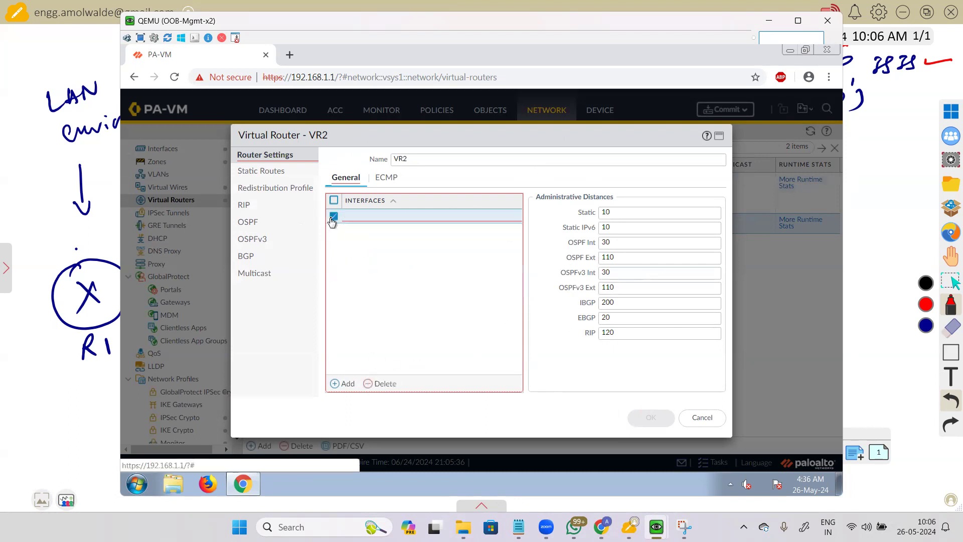
click(383, 383)
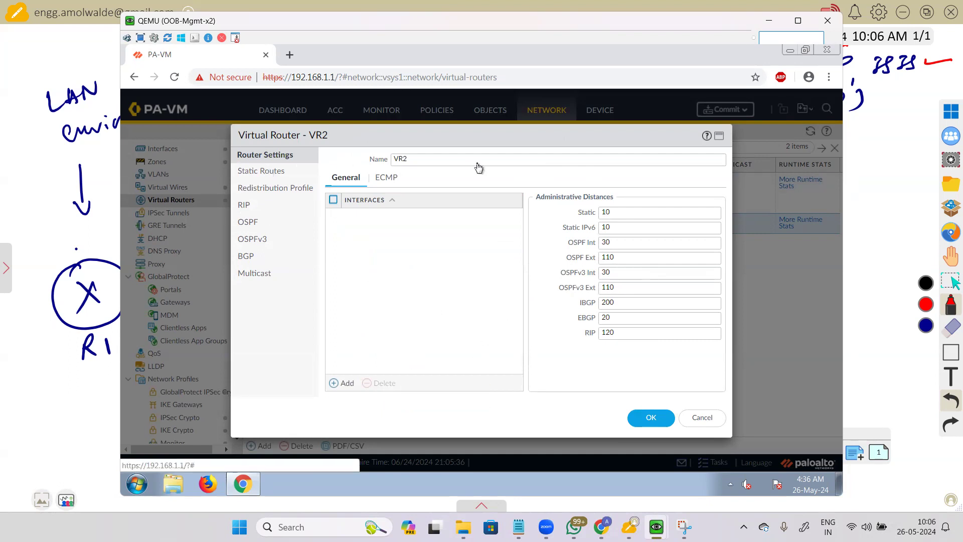
click(259, 171)
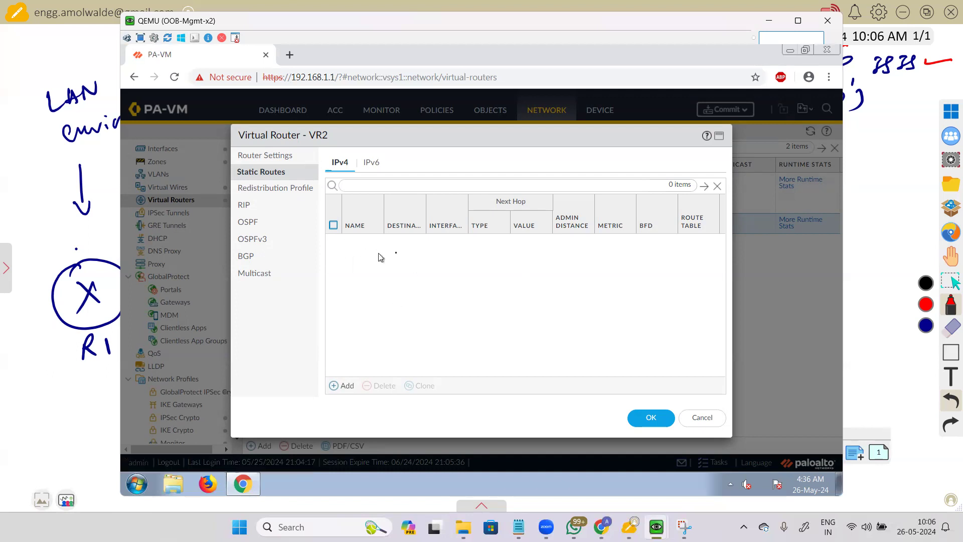
Step: Start a new IPv4 static route for VR2 and go through its Admin Distance, Next Hop and Metric (10) fields
click(336, 390)
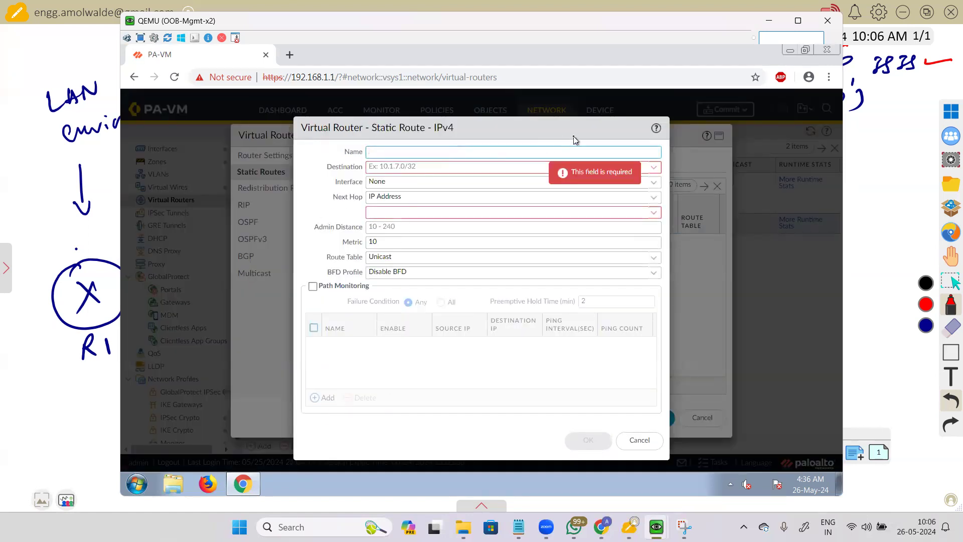
drag(573, 122, 572, 104)
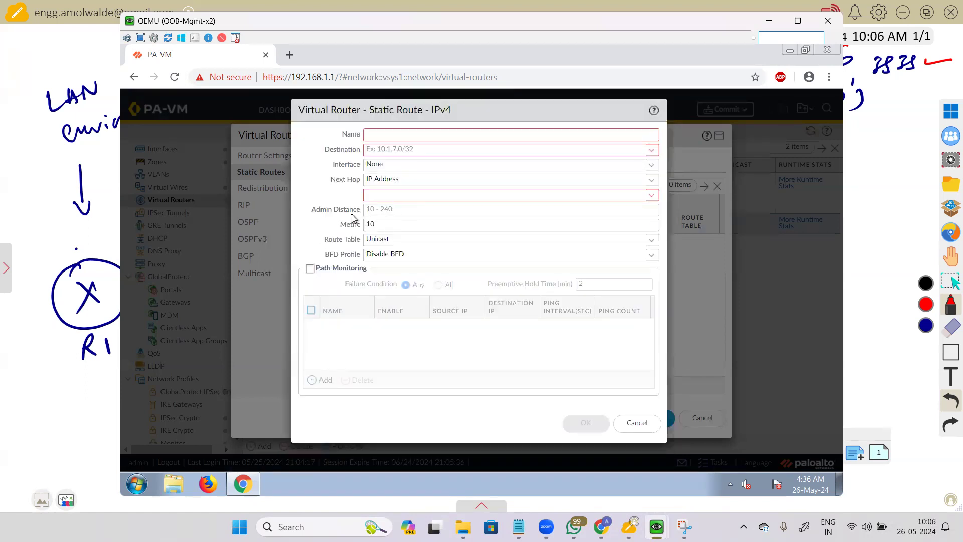
click(397, 214)
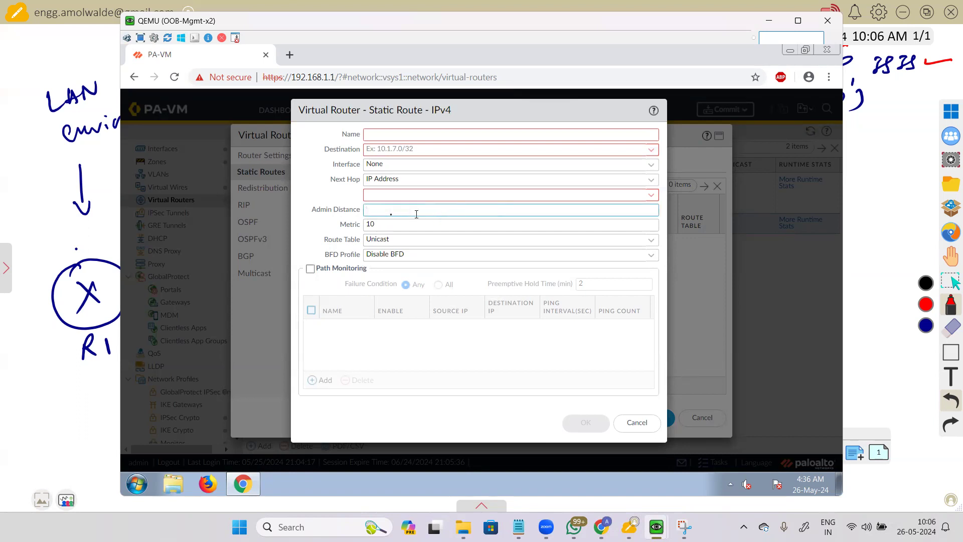
click(326, 192)
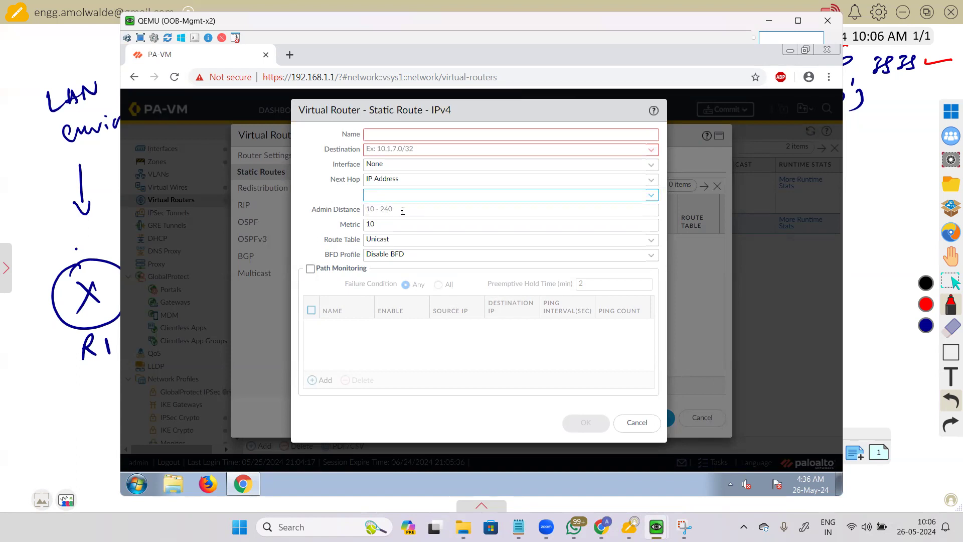
click(318, 219)
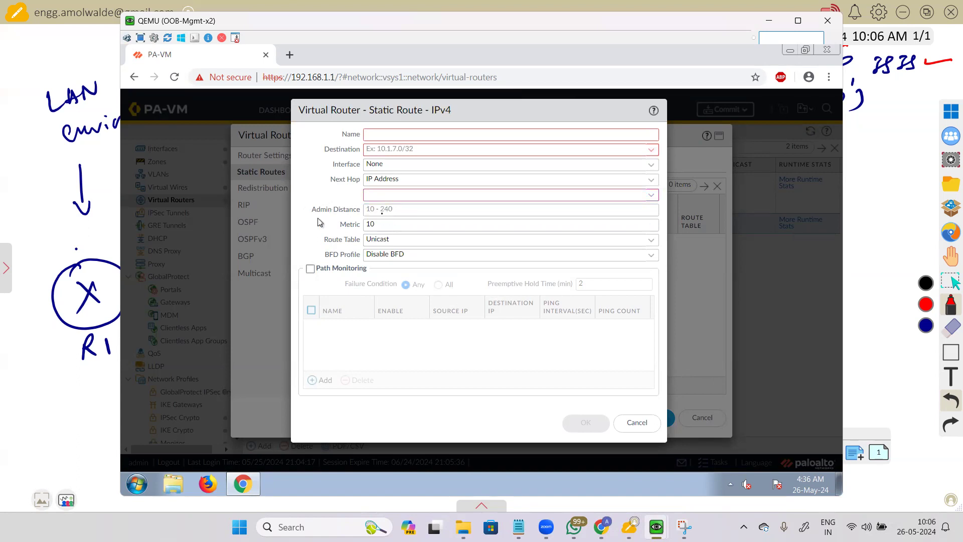
click(354, 213)
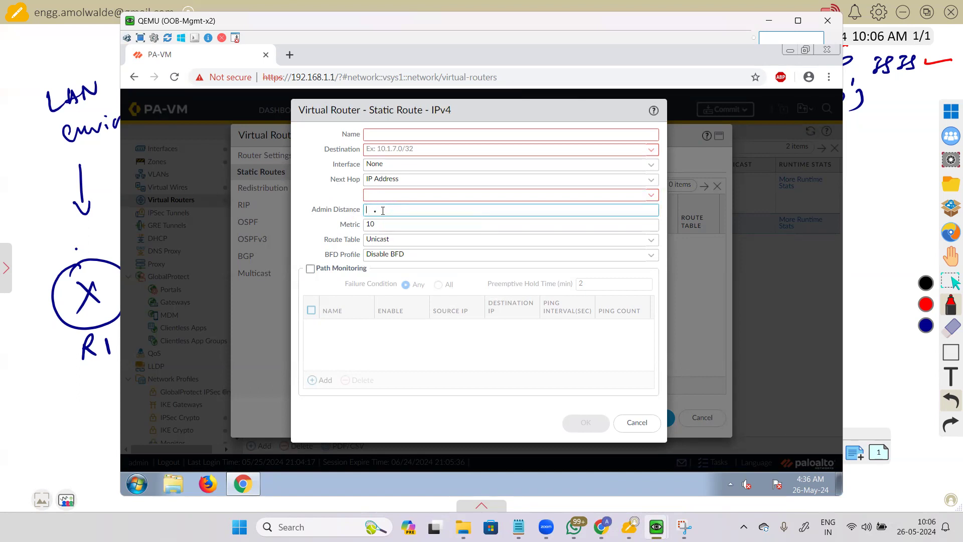
key(shift+Tab)
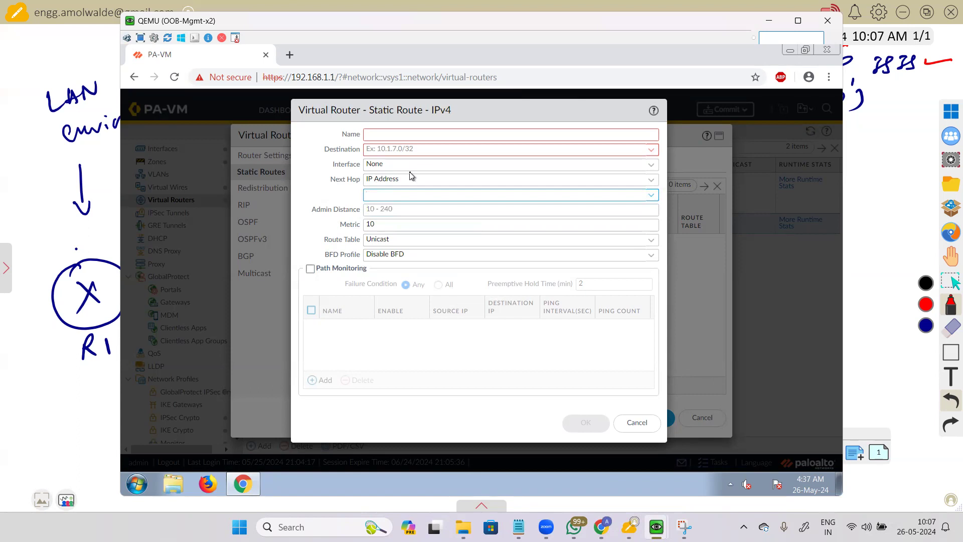
click(393, 229)
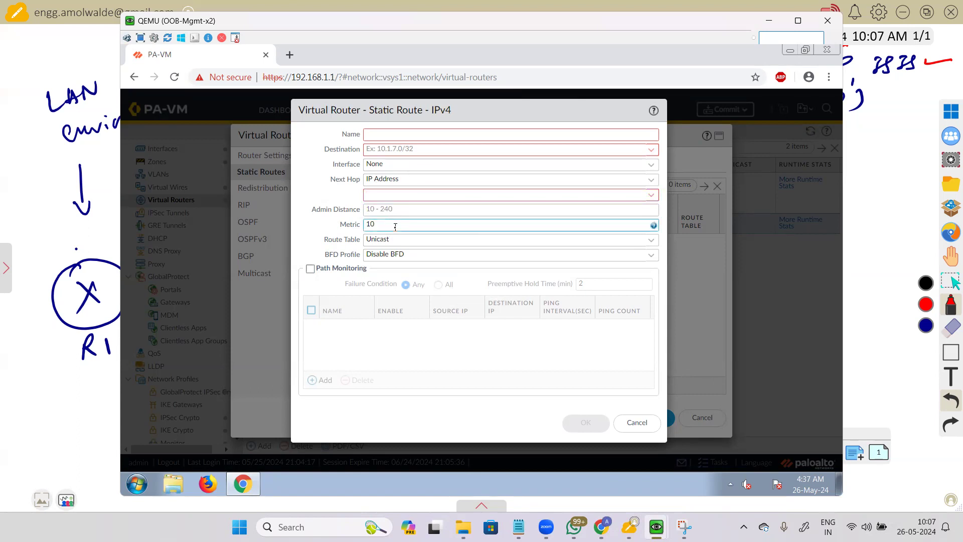
click(339, 198)
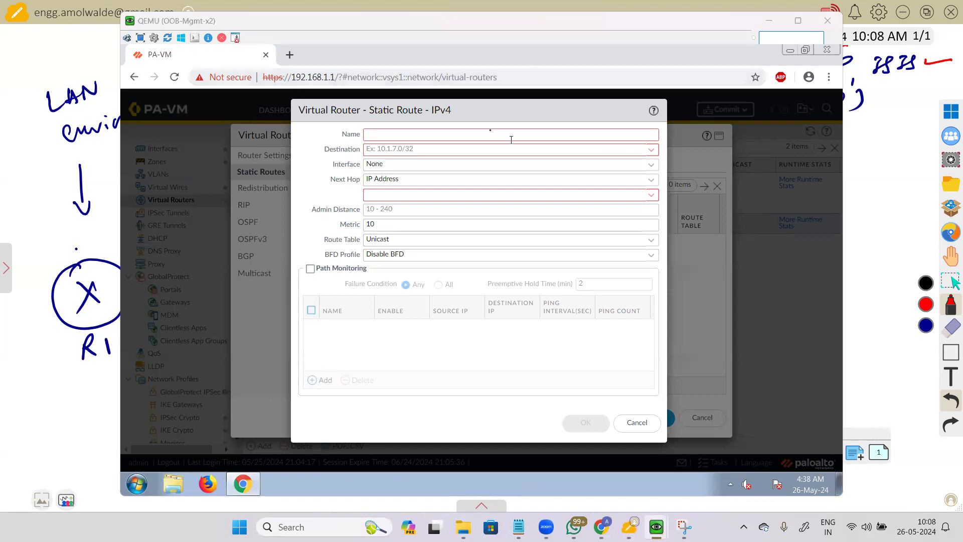
mouse_move(512, 139)
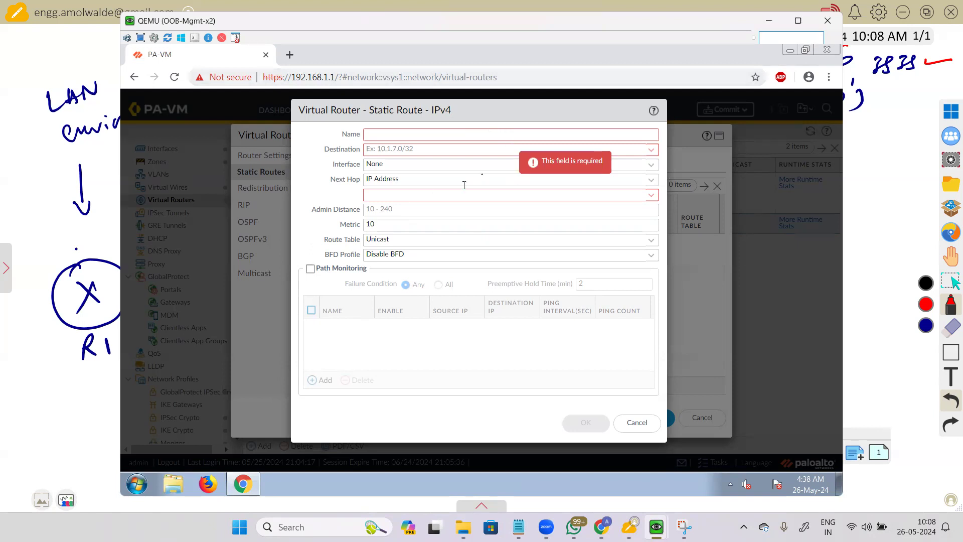
Step: Set the draft route's next hop type to Next VR, targeting the 'default' virtual router
click(651, 180)
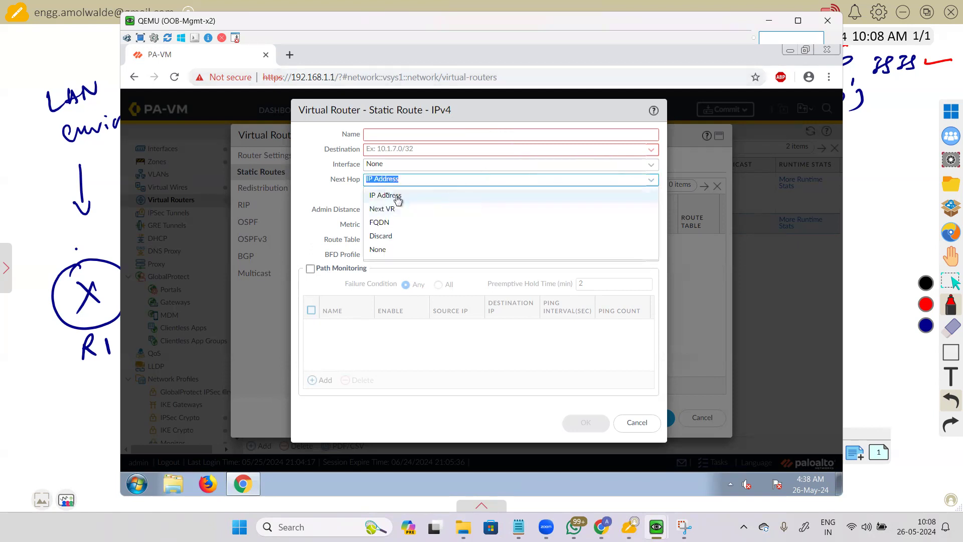
click(384, 209)
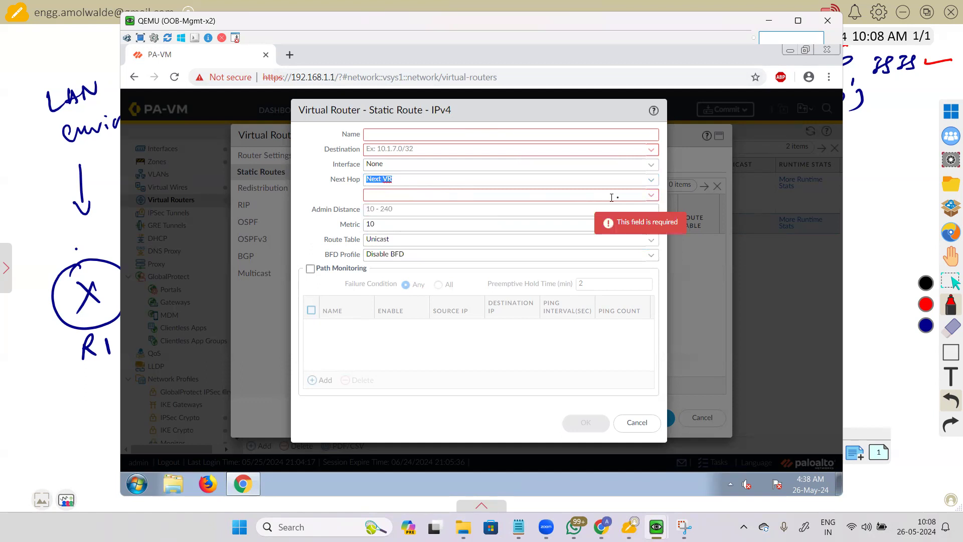
click(649, 196)
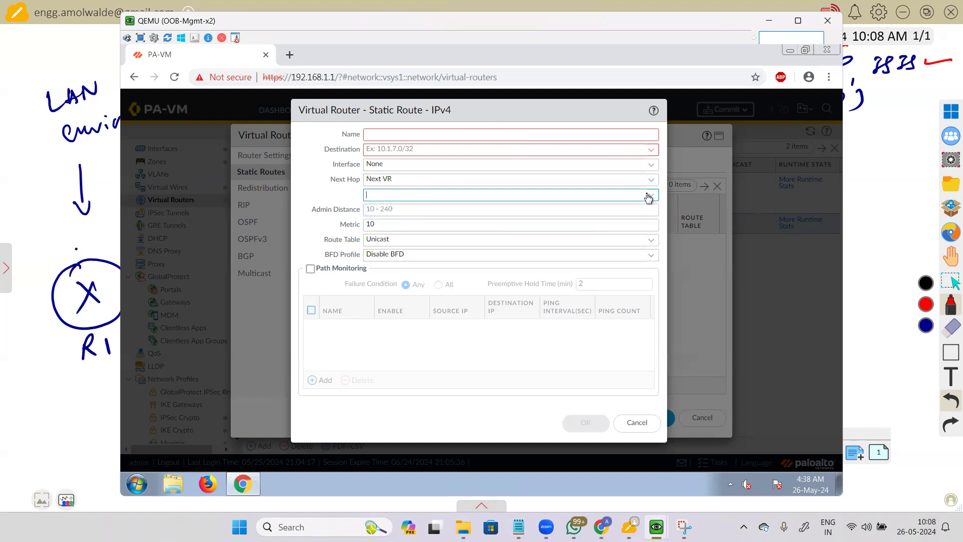
click(393, 210)
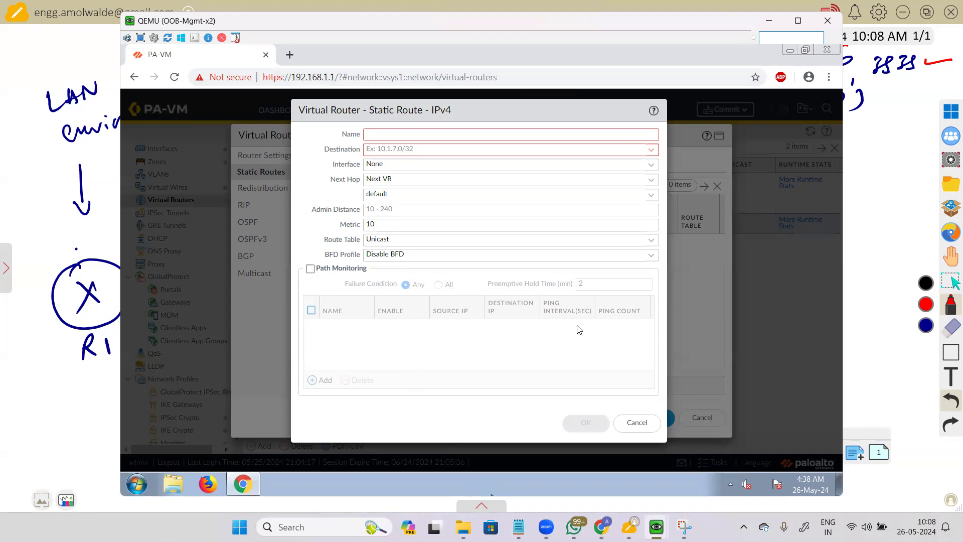
key(alt+m)
key(Return)
Step: Discard the static route unsaved and go to VR2's Redistribution Profile page
click(408, 213)
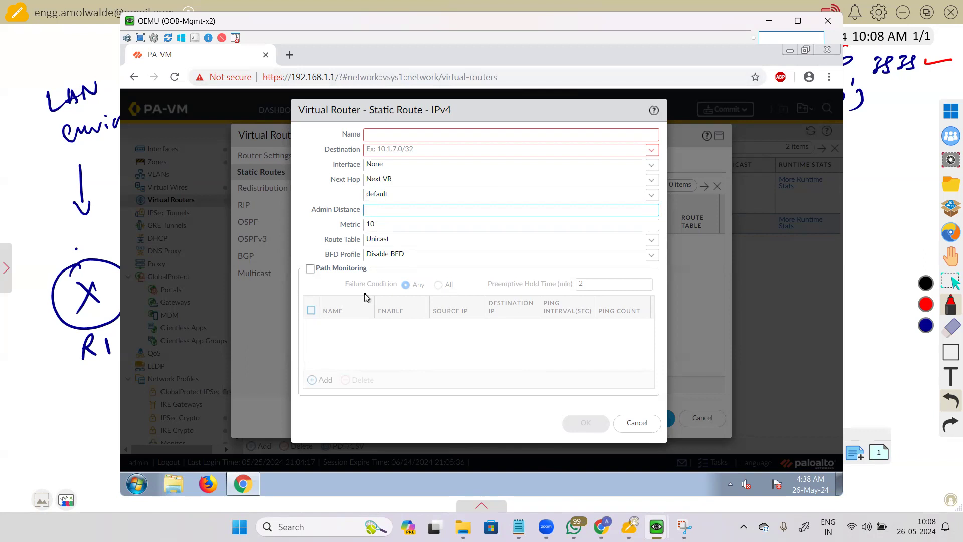
click(638, 423)
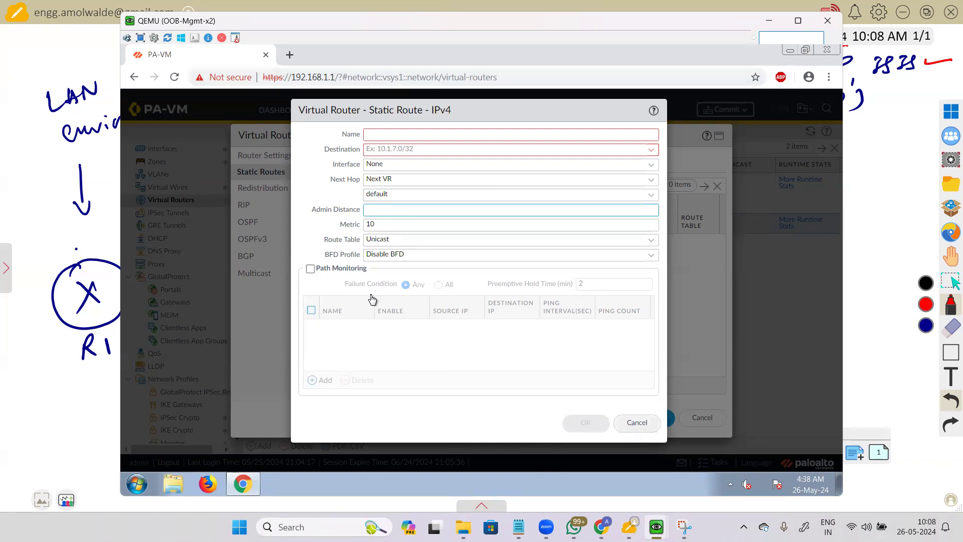
click(273, 190)
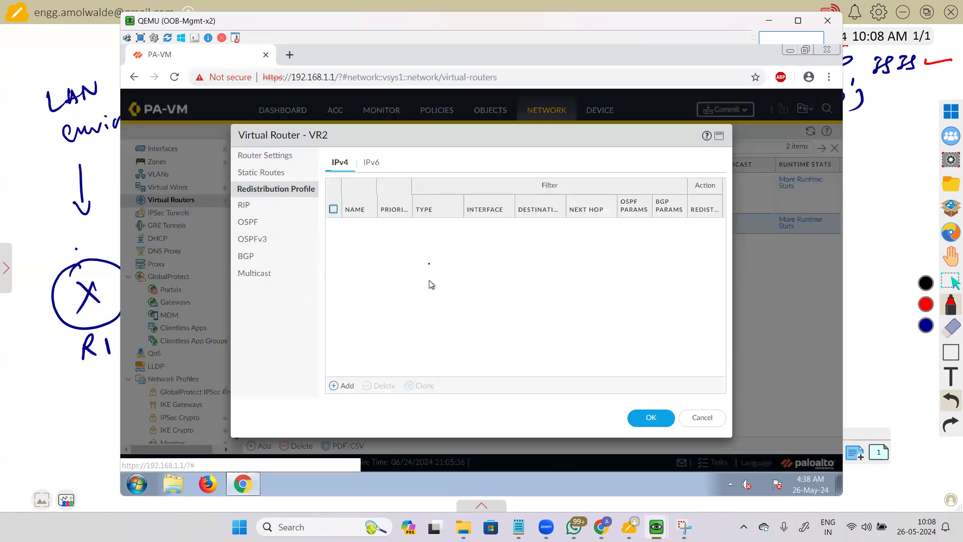
Step: Check VR2's IPv4 and IPv6 static route tables, then its empty redistribution profile list
click(271, 174)
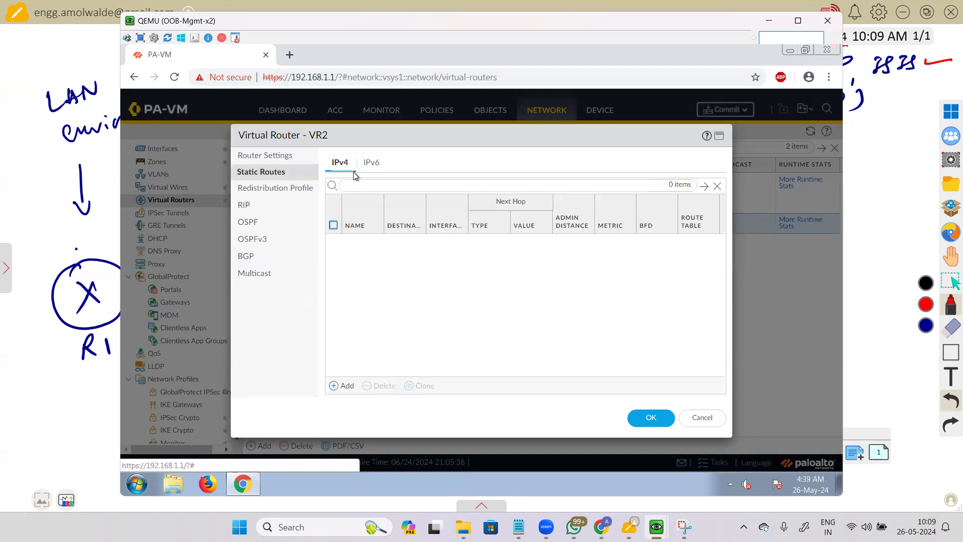
click(369, 164)
click(281, 189)
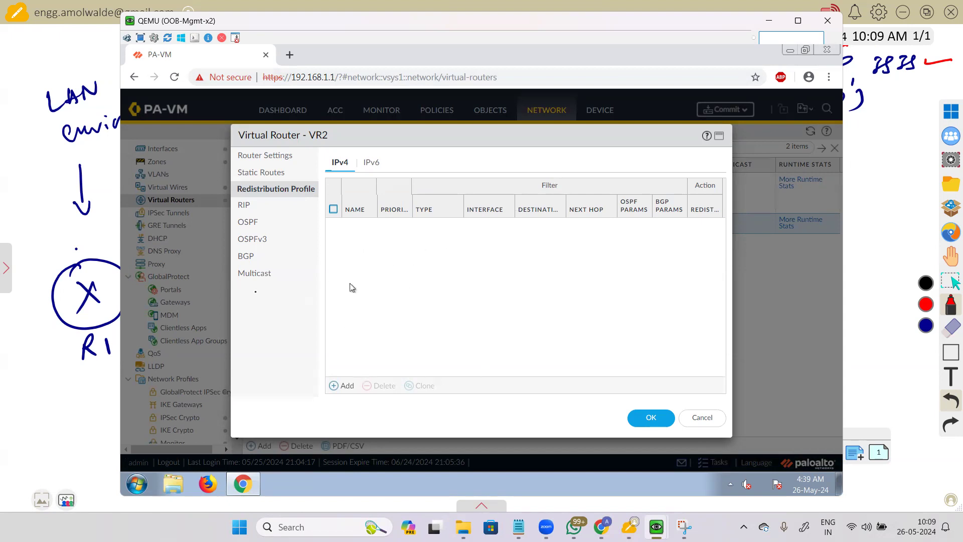
Step: Look through VR2's RIP, OSPF and Multicast settings pages
click(262, 206)
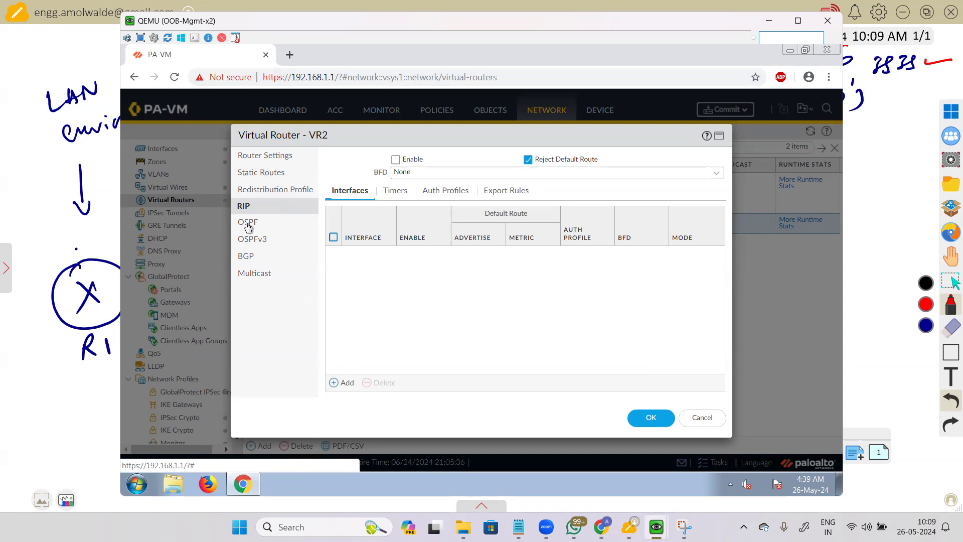
click(249, 226)
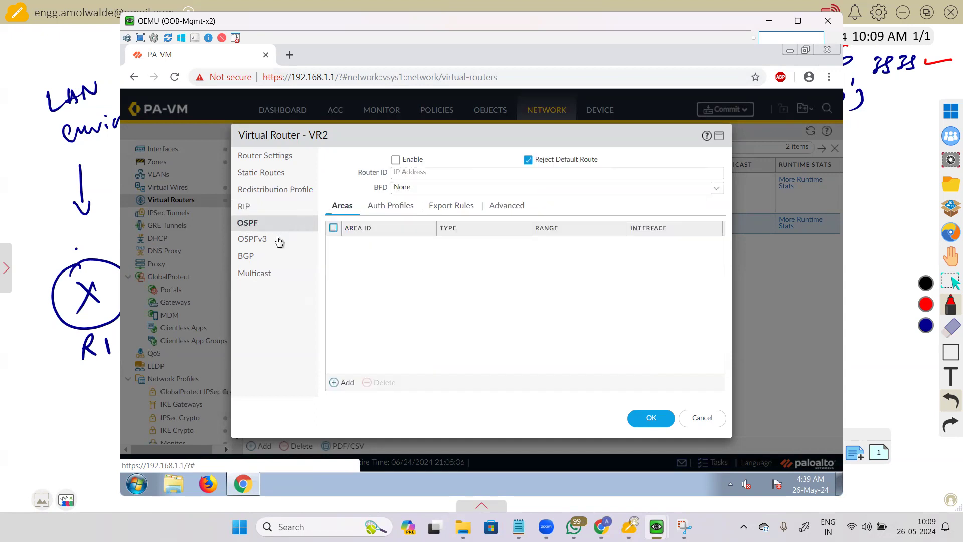
click(269, 257)
click(276, 274)
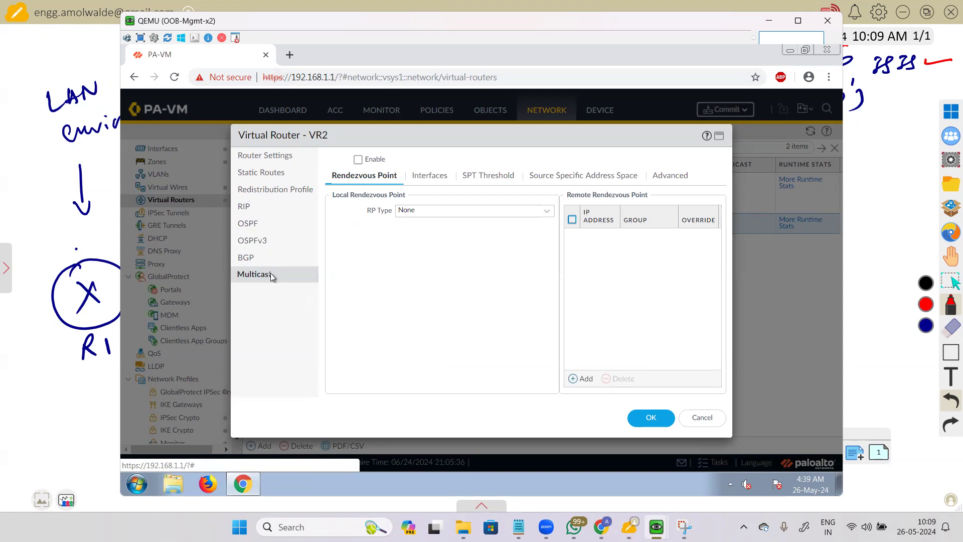
click(255, 210)
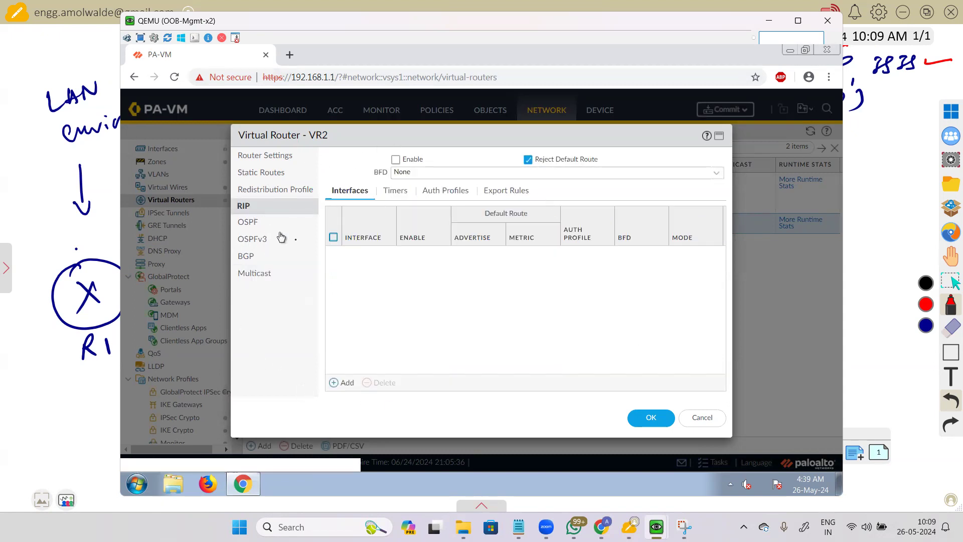
Step: Review VR2's BGP and OSPF settings, ending on its empty OSPF areas page
click(258, 257)
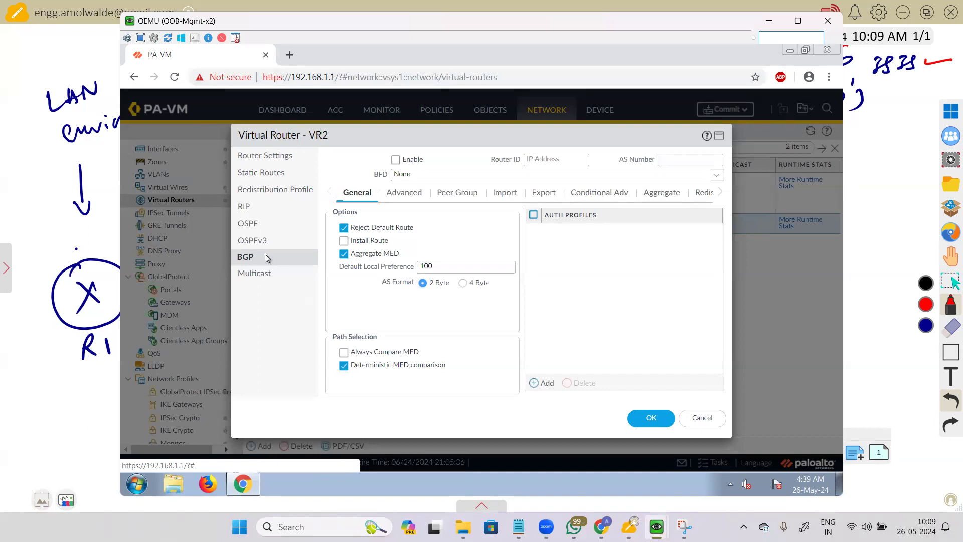
click(262, 229)
click(290, 226)
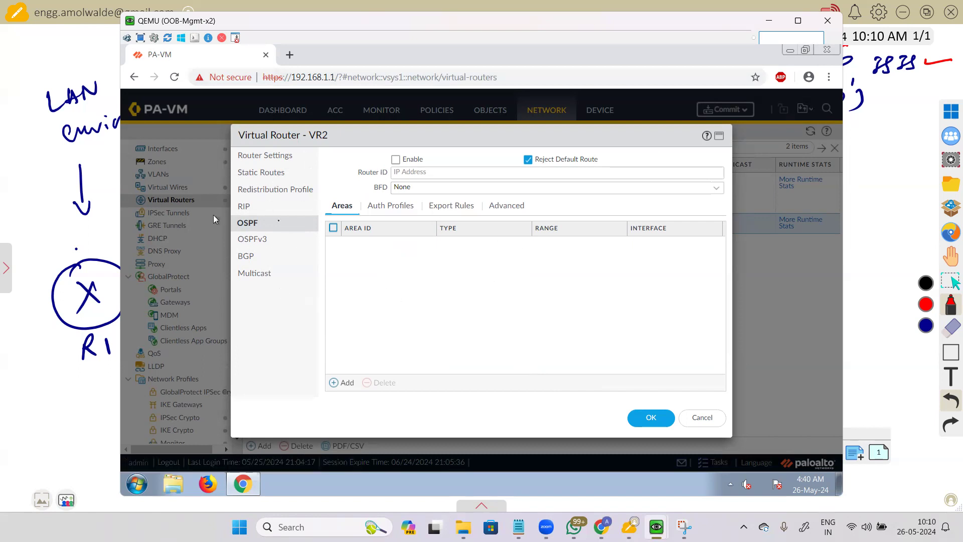
click(262, 210)
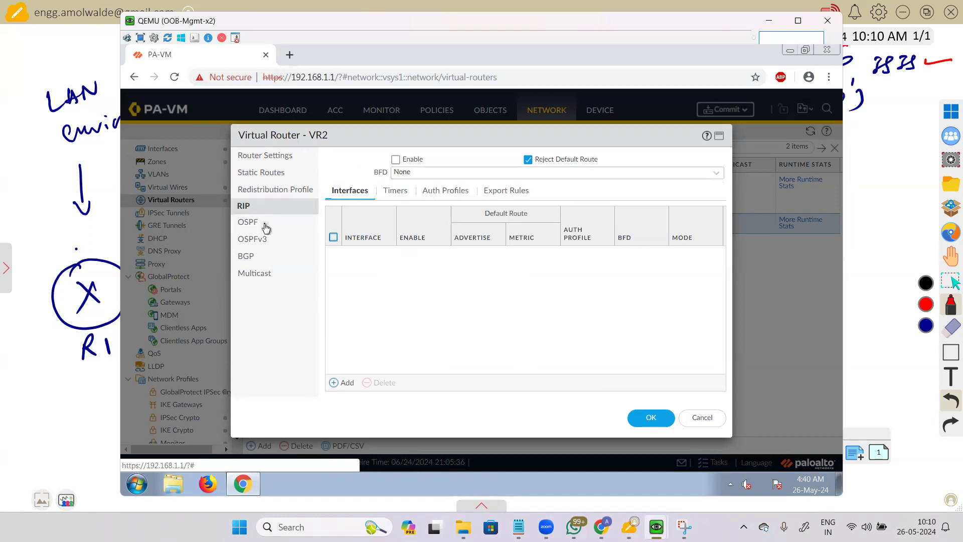
click(265, 225)
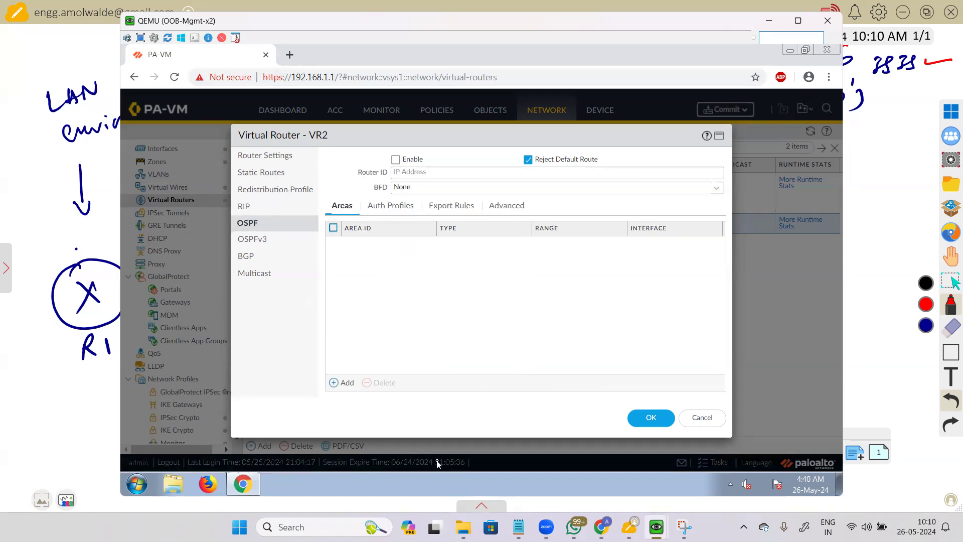
key(alt+Tab)
click(441, 468)
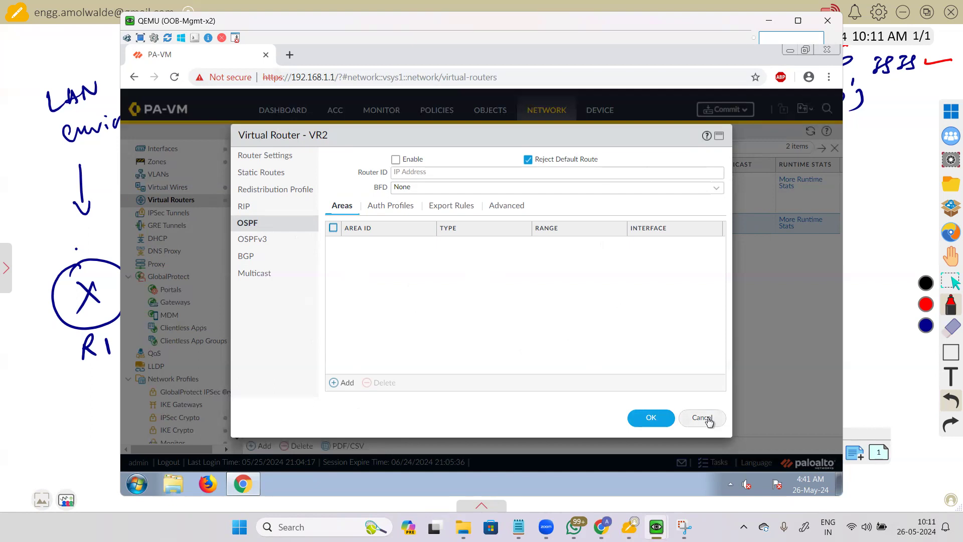
Step: Close the VR2 dialog unsaved and delete virtual router VR2, confirming with Yes
click(709, 420)
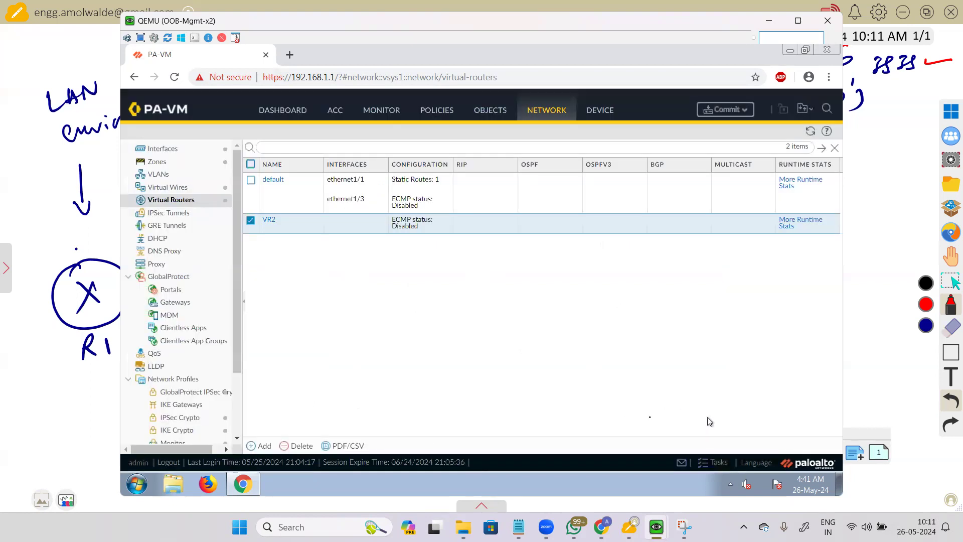
click(297, 446)
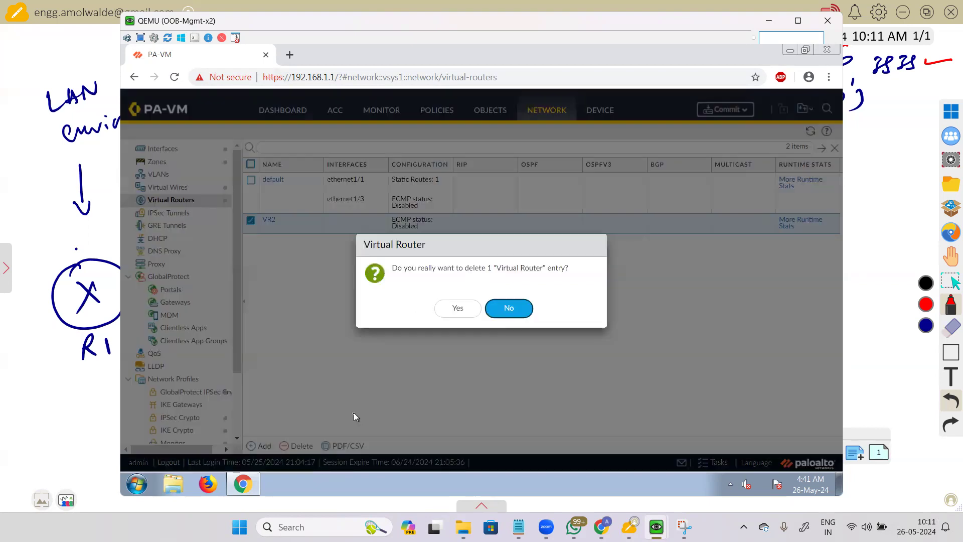
click(458, 307)
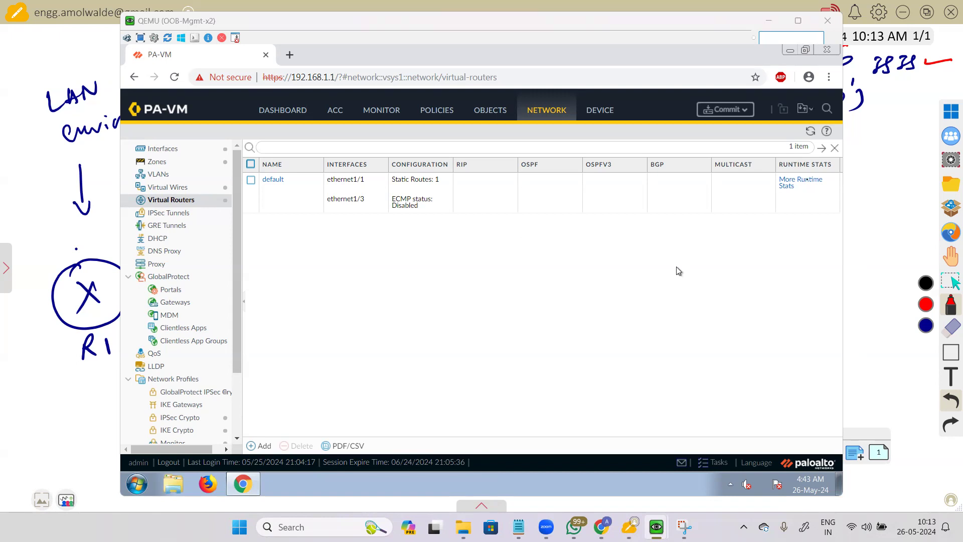
click(808, 183)
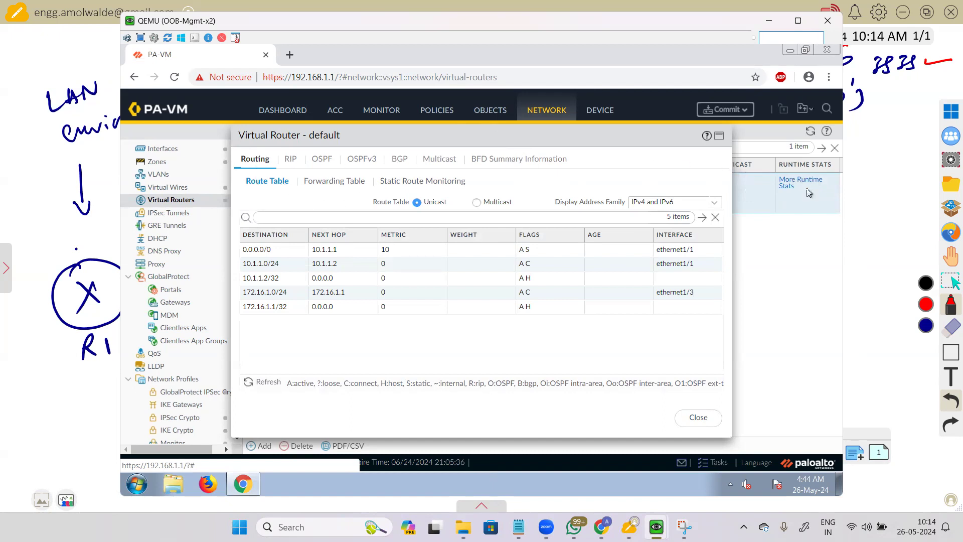
click(327, 181)
click(422, 182)
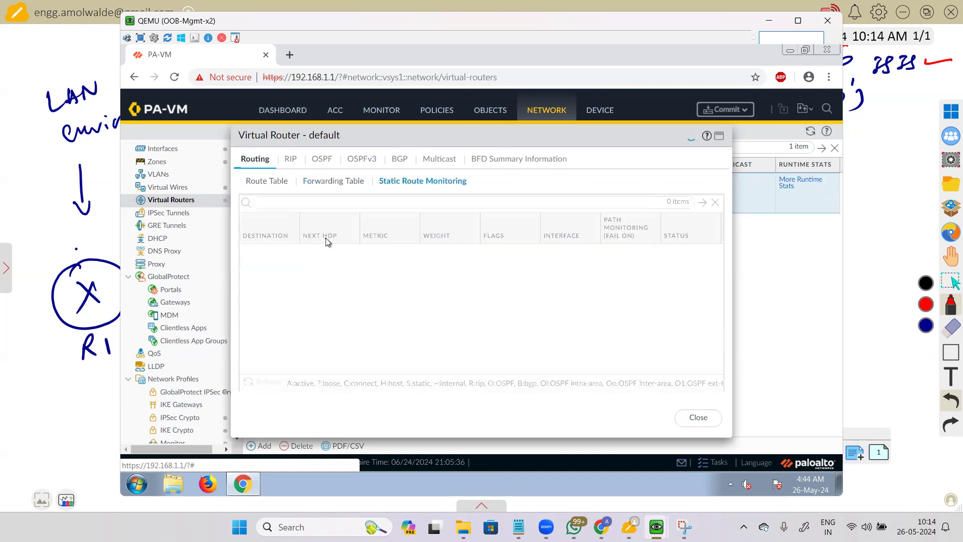
click(291, 160)
click(403, 161)
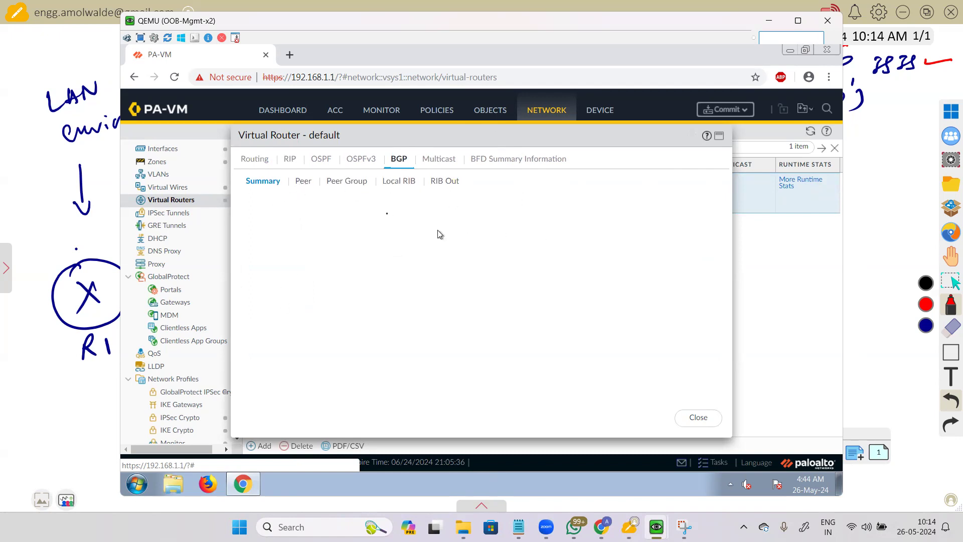
click(441, 160)
click(519, 158)
click(255, 159)
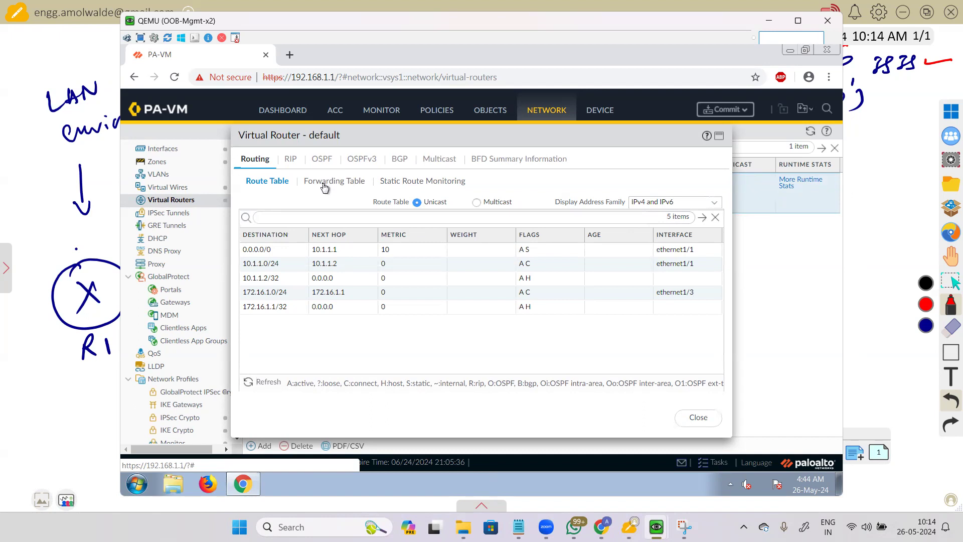
click(324, 184)
click(698, 417)
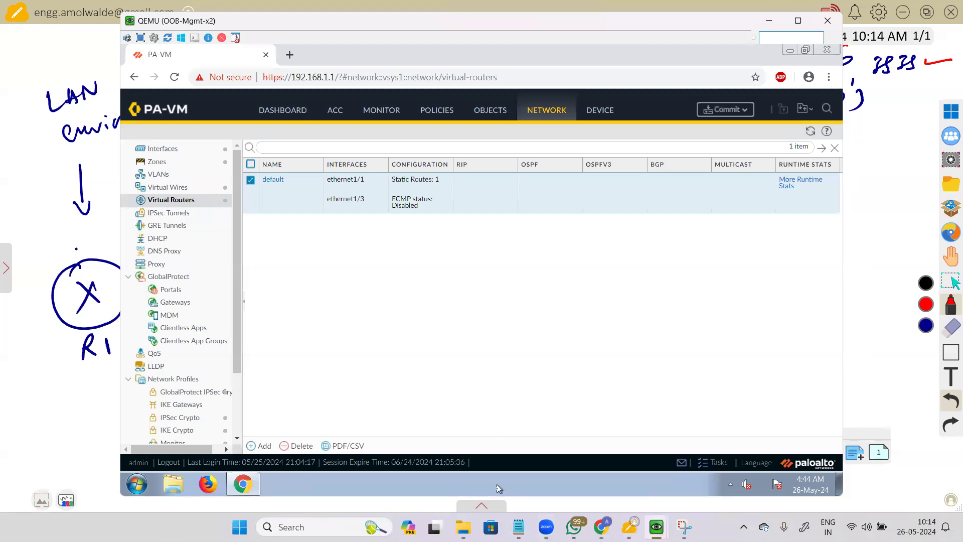
key(alt+Tab)
Step: Open Policies > Security to view its four rules, including AllowVwire and Allow Any
click(439, 114)
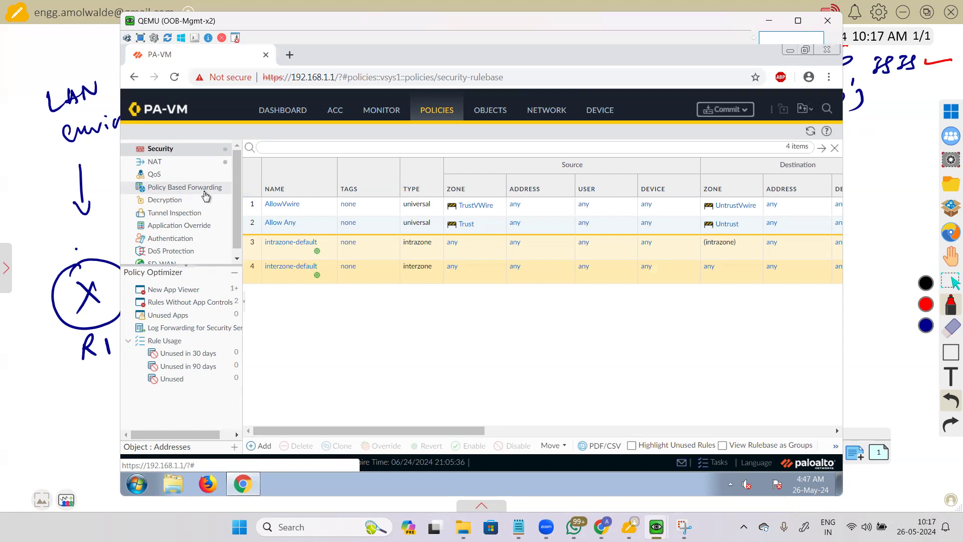
Step: View the empty Decryption rulebase, then open the Application Override rulebase
click(176, 202)
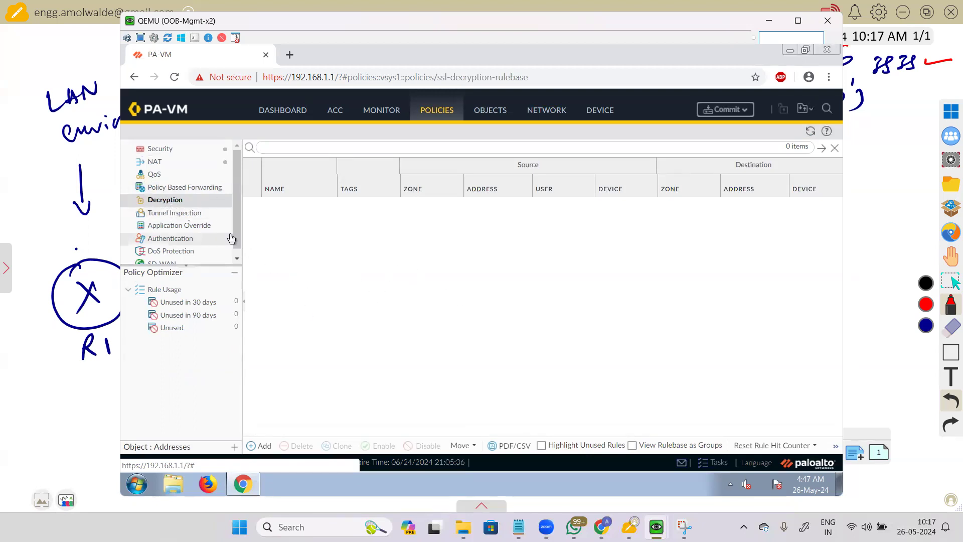
click(193, 226)
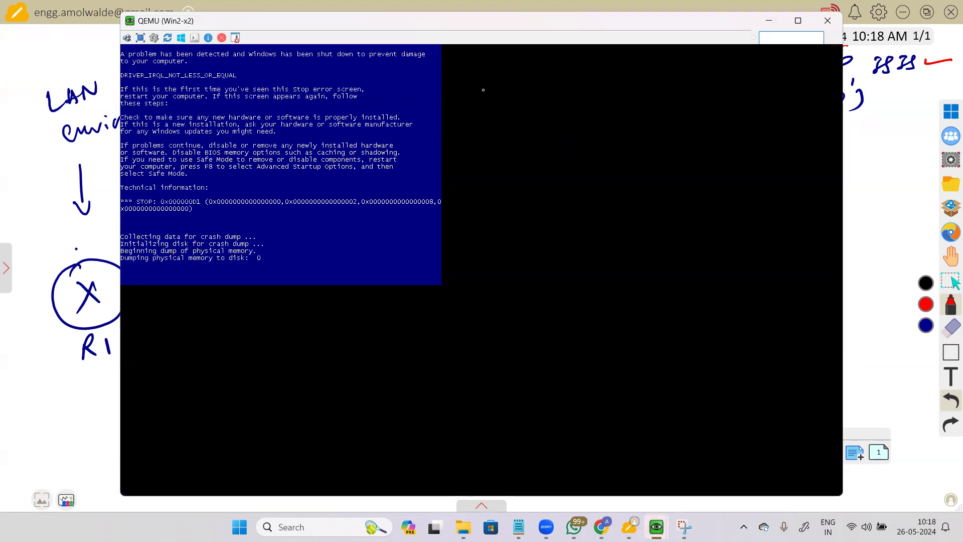
Step: Close the crashed Win2 QEMU window, view the unlicensed SD-WAN rulebase, then return to the four Security rules
click(827, 21)
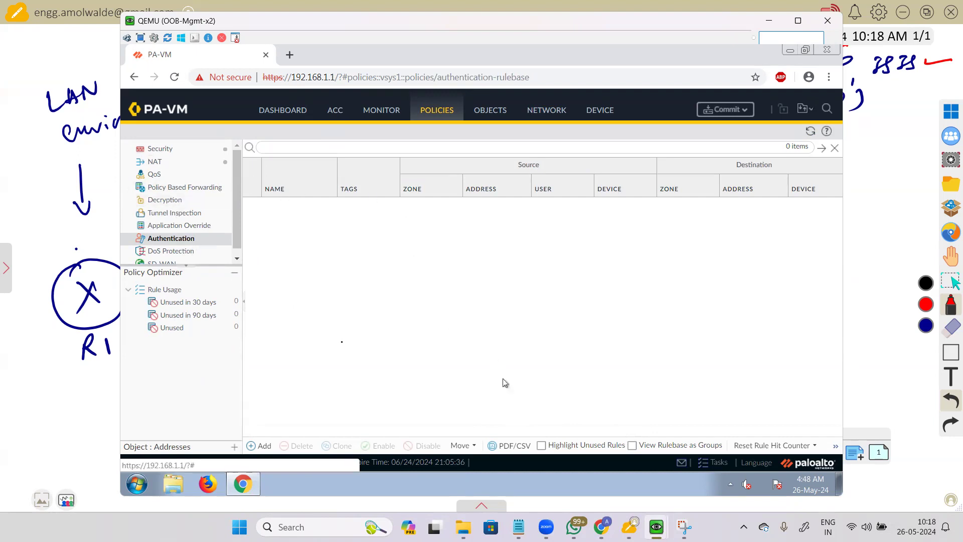
scroll(239, 219, down, 1)
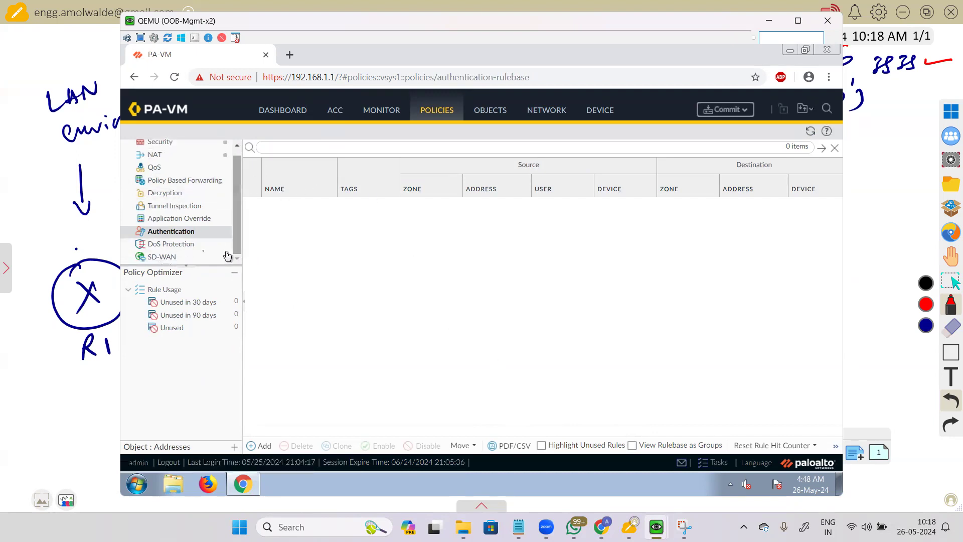
click(172, 259)
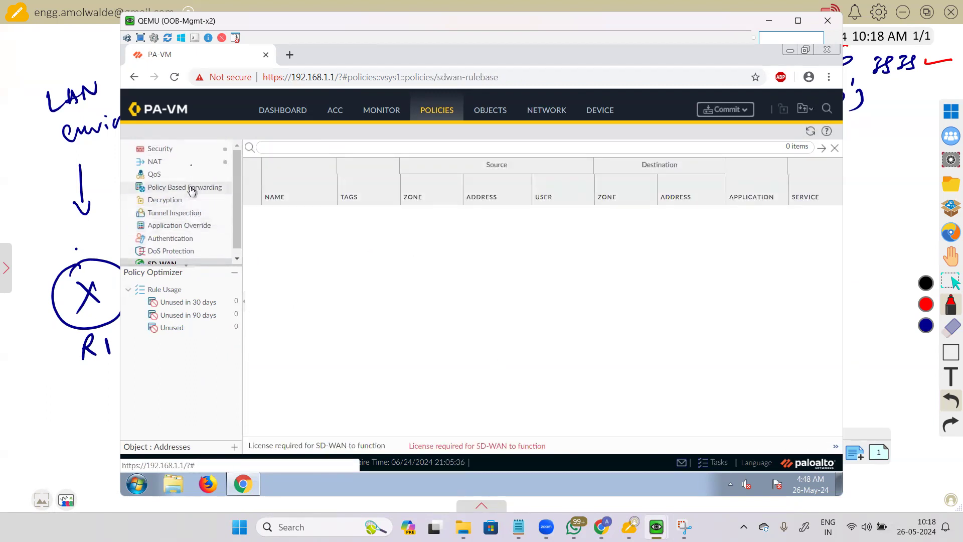
click(220, 149)
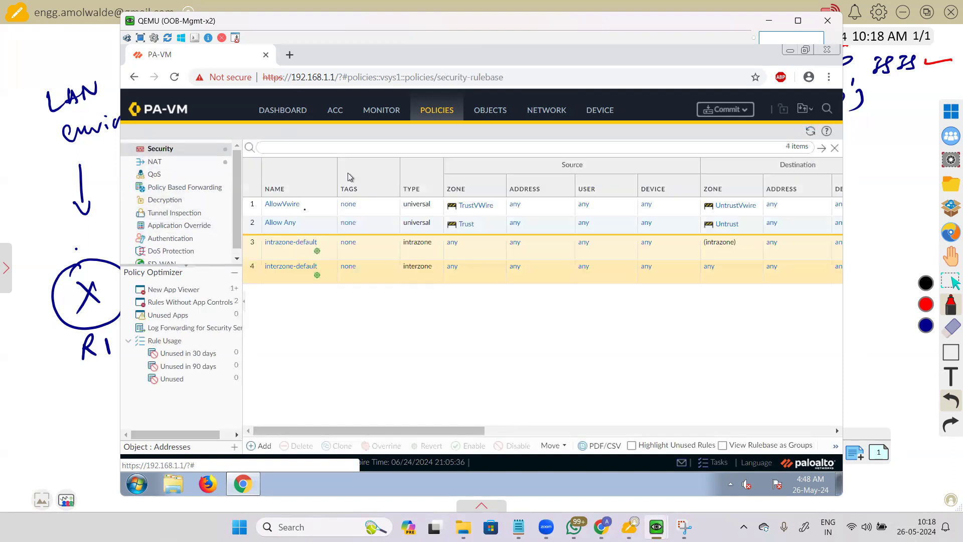
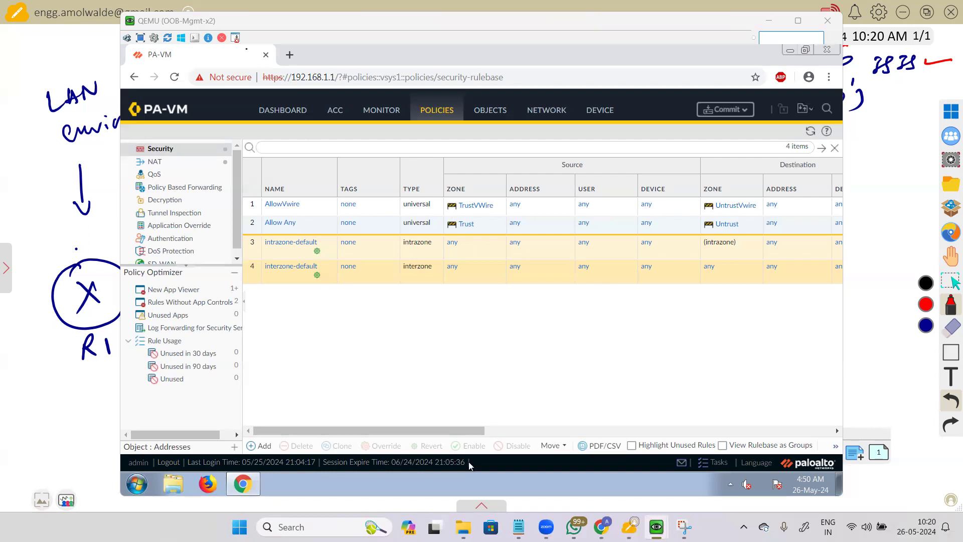
Step: Focus the firewall window and add a new Security rule, opening an empty rule dialog
click(615, 296)
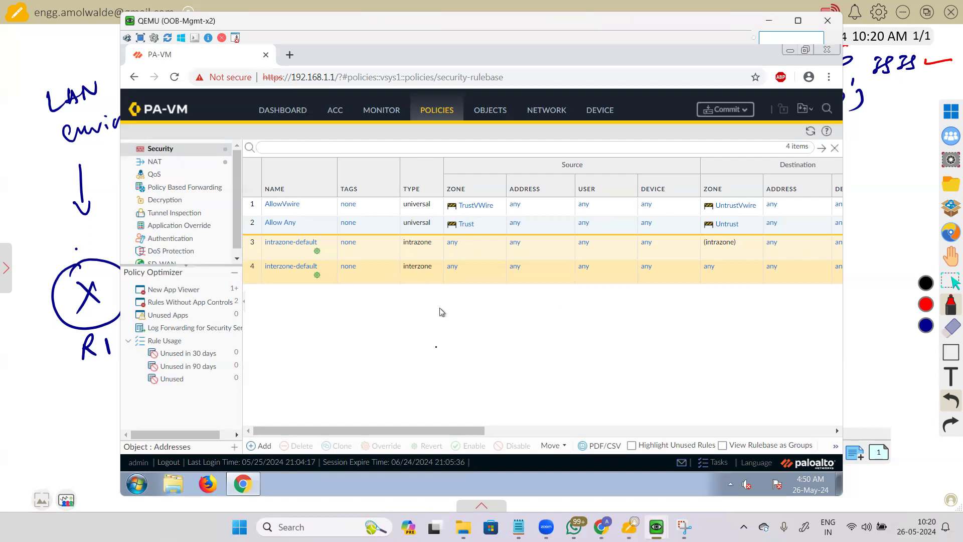
click(263, 446)
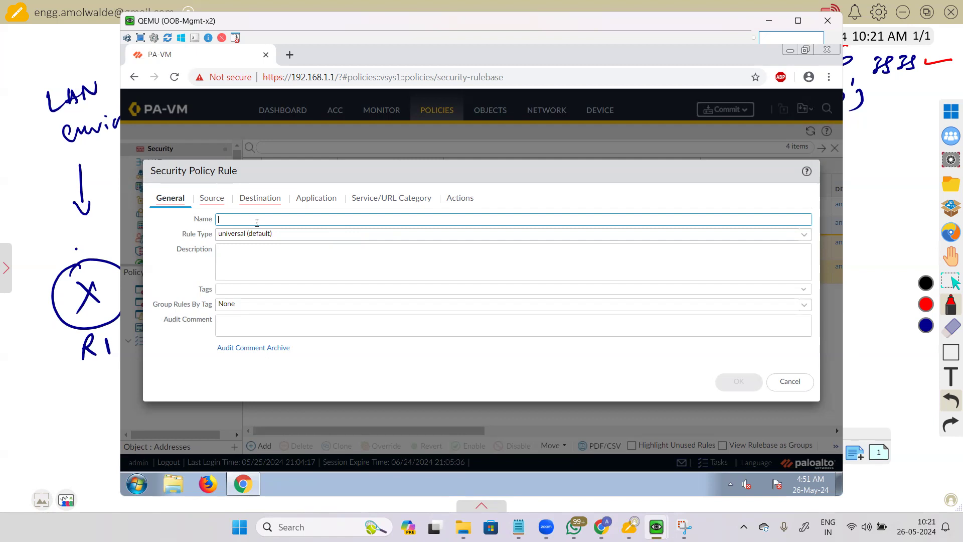
Step: Name the rule AllowYoutube, view the rule types, then switch to a cleared whiteboard
text(AllowYoutub)
click(281, 236)
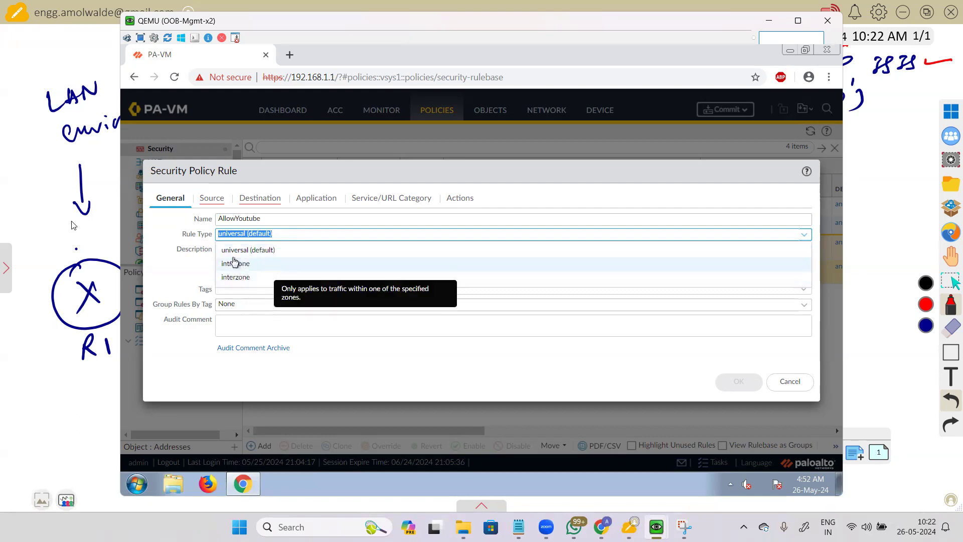
click(46, 211)
key(ctrl+a)
key(Delete)
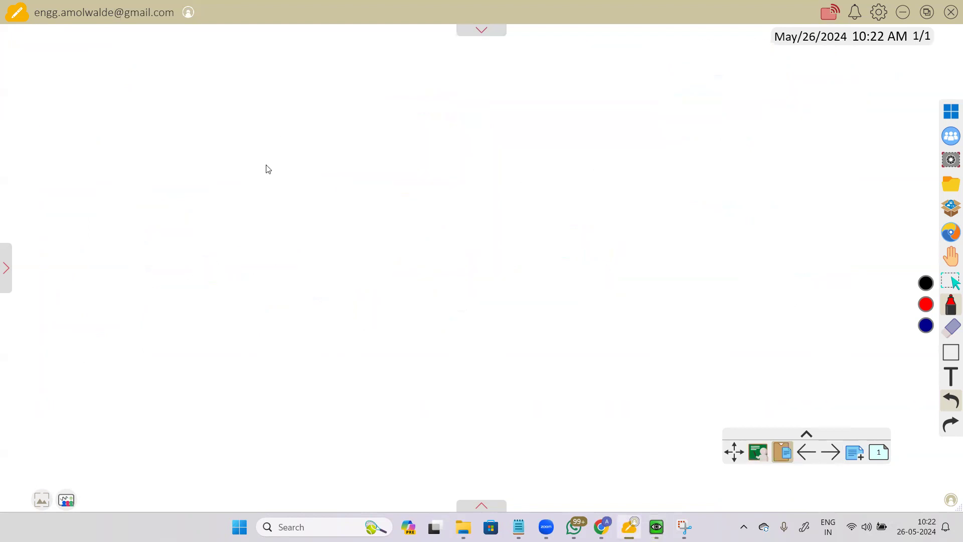
Step: Handwrite 'intrazone -> Within Same Zone' in red, underlined
drag(154, 127, 251, 114)
click(159, 105)
drag(190, 104, 226, 100)
drag(263, 108, 273, 105)
drag(277, 100, 283, 110)
drag(168, 146, 246, 133)
mouse_move(317, 93)
mouse_down()
mouse_move(427, 93)
mouse_move(483, 67)
mouse_move(503, 84)
mouse_move(532, 82)
mouse_move(549, 62)
mouse_move(541, 78)
mouse_up()
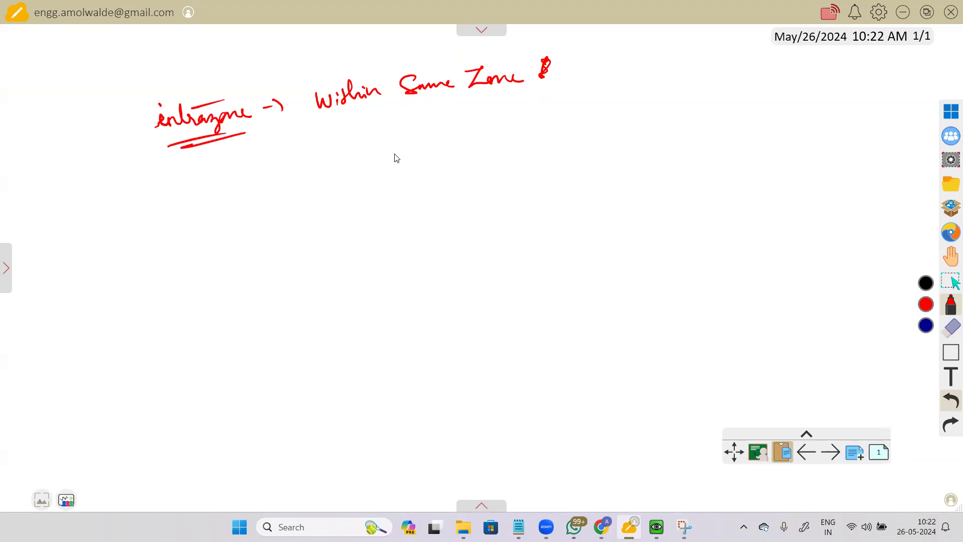
mouse_move(333, 122)
mouse_down()
mouse_move(333, 133)
mouse_move(520, 103)
mouse_up()
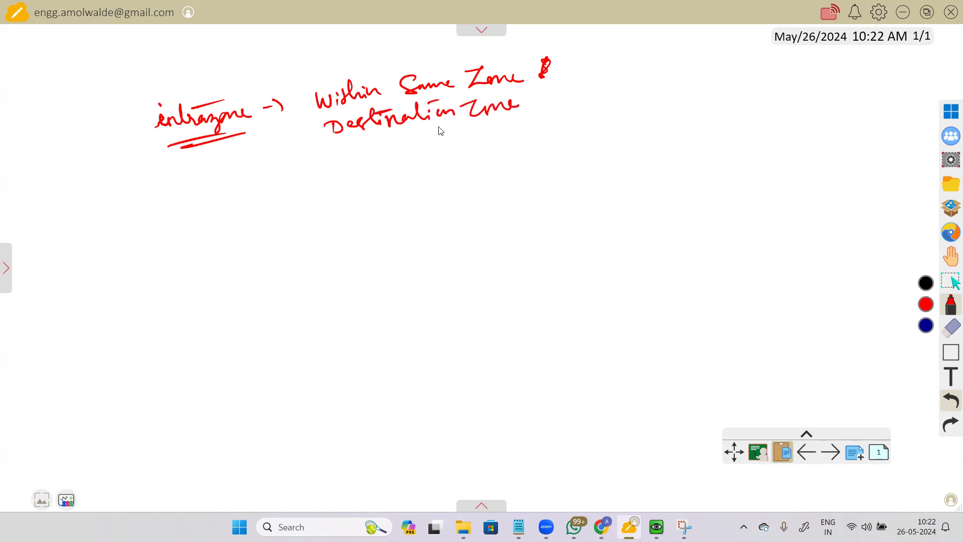
drag(310, 136, 305, 148)
Step: Draw a circled A⇄A diagram illustrating intrazone traffic
mouse_move(797, 76)
mouse_down()
mouse_move(699, 92)
mouse_move(719, 93)
mouse_up()
drag(667, 77, 777, 59)
drag(794, 62, 807, 55)
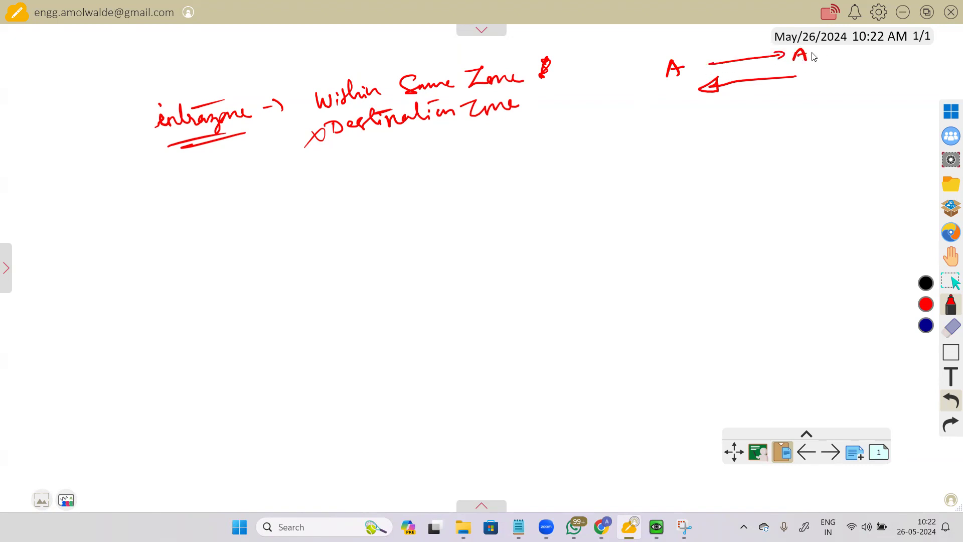
mouse_move(659, 54)
mouse_down()
mouse_move(647, 93)
mouse_move(741, 39)
mouse_move(673, 50)
mouse_up()
mouse_move(172, 200)
mouse_down()
mouse_move(226, 181)
mouse_move(305, 174)
mouse_up()
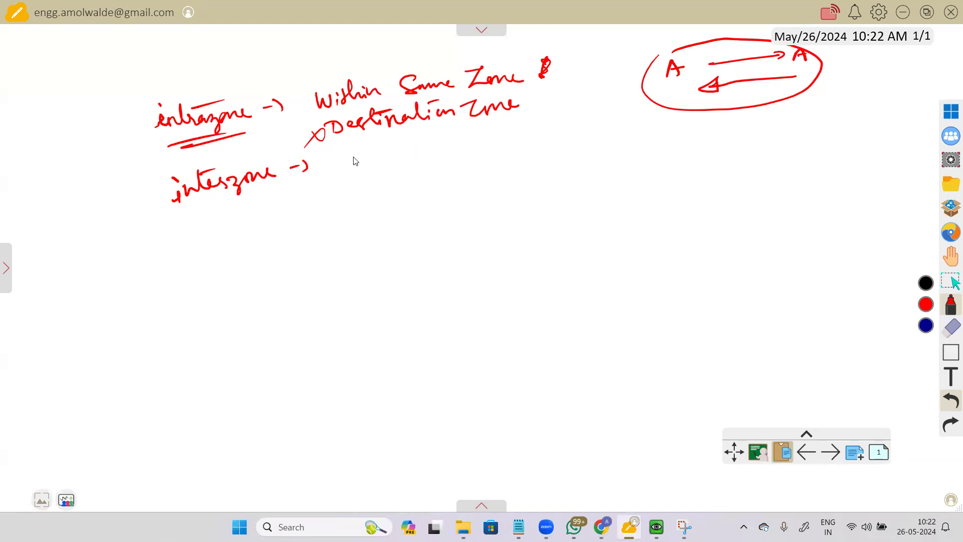
Step: Write 'interzone -> Within different zones' with an A -> B arrow diagram
mouse_move(339, 158)
mouse_down()
mouse_move(371, 163)
mouse_move(448, 148)
mouse_move(459, 133)
mouse_move(470, 144)
mouse_move(505, 126)
mouse_move(587, 121)
mouse_up()
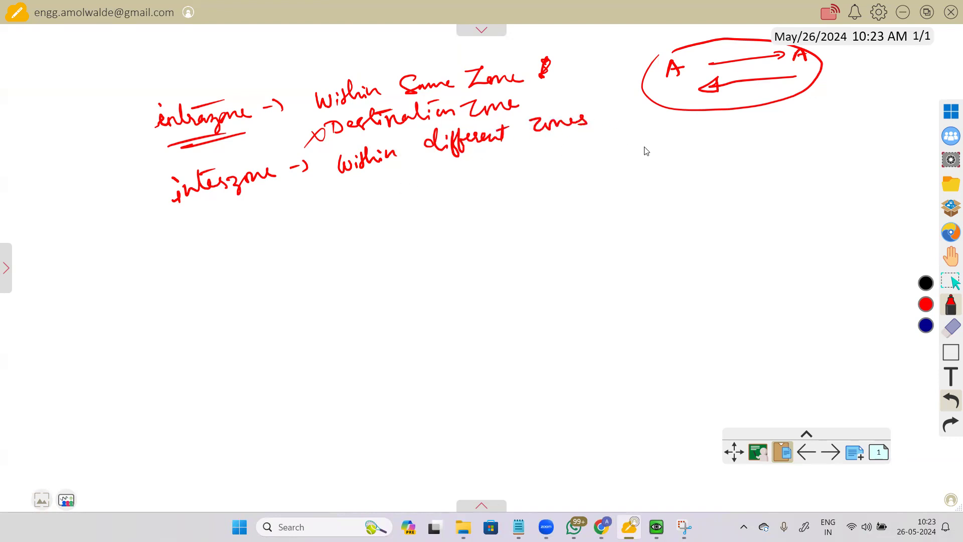
drag(367, 200, 381, 192)
drag(310, 204, 479, 175)
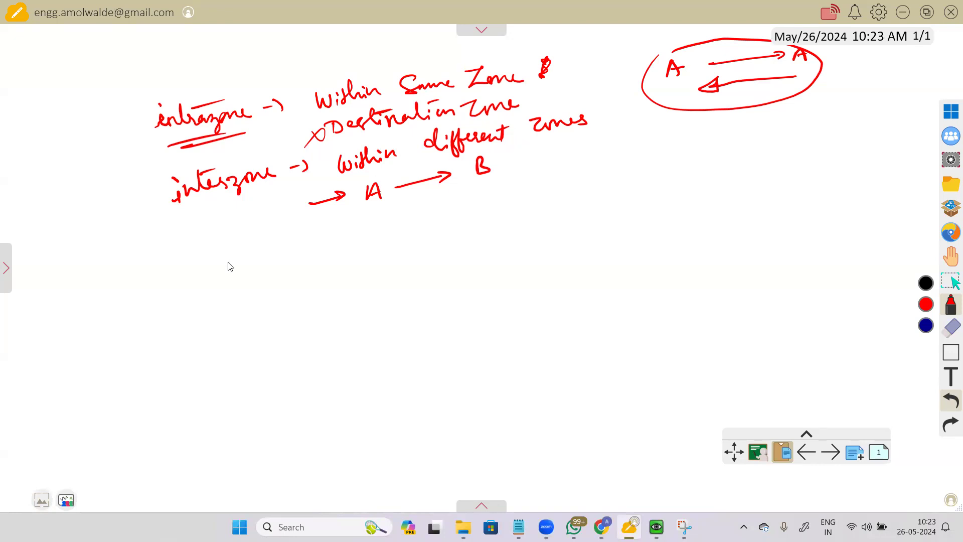
Step: Write 'universal' and list source zones A, B, C and destination zones A, B
click(171, 251)
mouse_move(169, 249)
mouse_down()
mouse_move(224, 251)
mouse_move(257, 241)
mouse_move(261, 224)
mouse_up()
drag(190, 271, 236, 259)
drag(193, 276, 251, 256)
drag(352, 247, 365, 246)
mouse_move(353, 240)
mouse_down()
mouse_move(362, 239)
mouse_move(354, 270)
mouse_move(375, 295)
mouse_up()
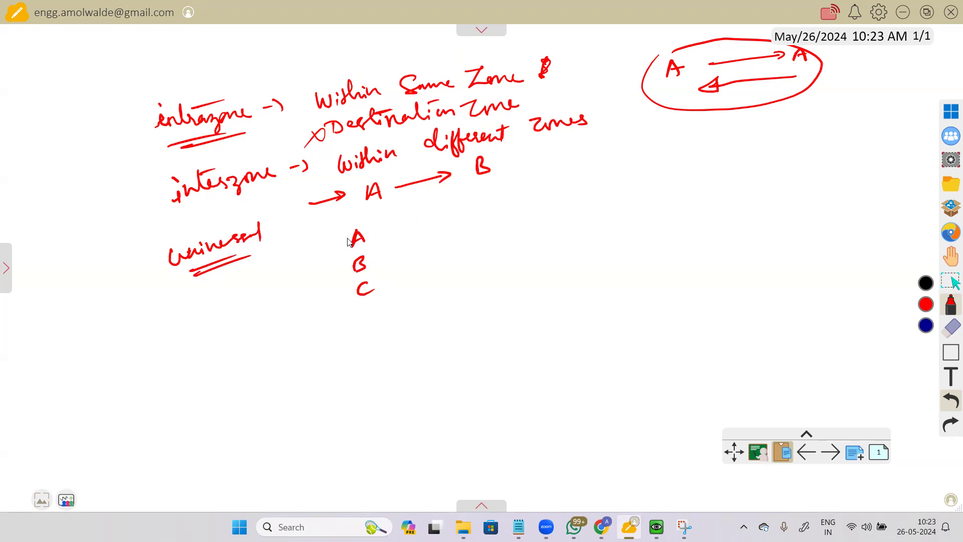
mouse_move(353, 205)
mouse_down()
mouse_move(344, 217)
mouse_move(377, 206)
mouse_up()
drag(386, 204, 372, 213)
mouse_move(464, 179)
mouse_down()
mouse_move(477, 192)
mouse_move(518, 173)
mouse_up()
drag(486, 213, 497, 204)
drag(500, 230, 501, 237)
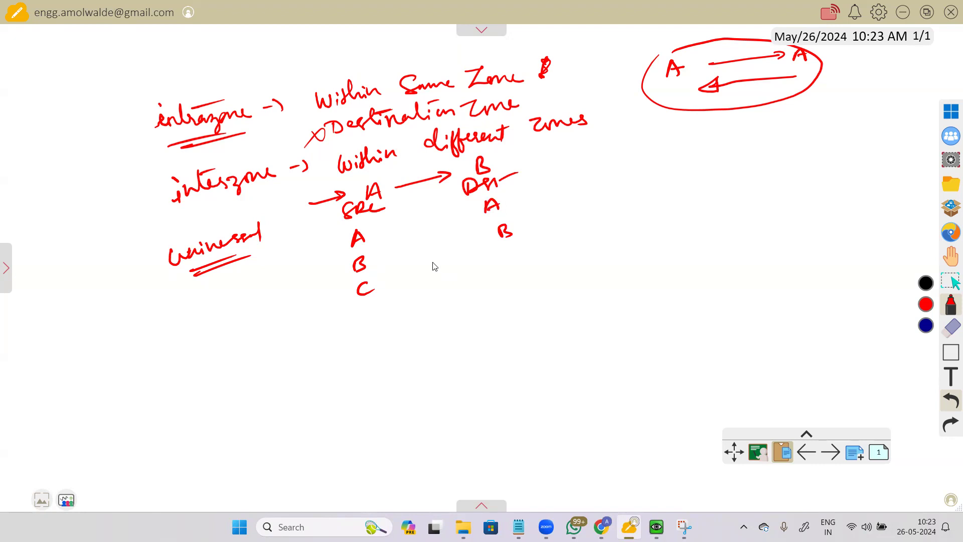
Step: Draw arrows from every source zone to destinations A and B, plus a brace and pointer
mouse_move(366, 232)
mouse_down()
mouse_move(468, 208)
mouse_move(469, 216)
mouse_up()
drag(367, 235, 491, 233)
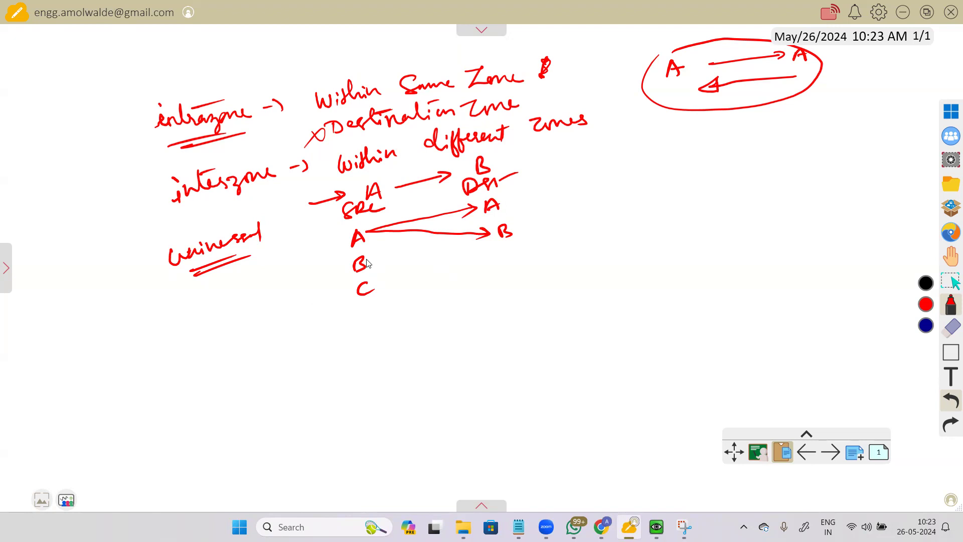
mouse_move(367, 264)
mouse_down()
mouse_move(481, 206)
mouse_move(472, 211)
mouse_up()
mouse_move(368, 262)
mouse_down()
mouse_move(489, 232)
mouse_move(480, 239)
mouse_up()
mouse_move(375, 285)
mouse_down()
mouse_move(485, 210)
mouse_move(484, 221)
mouse_up()
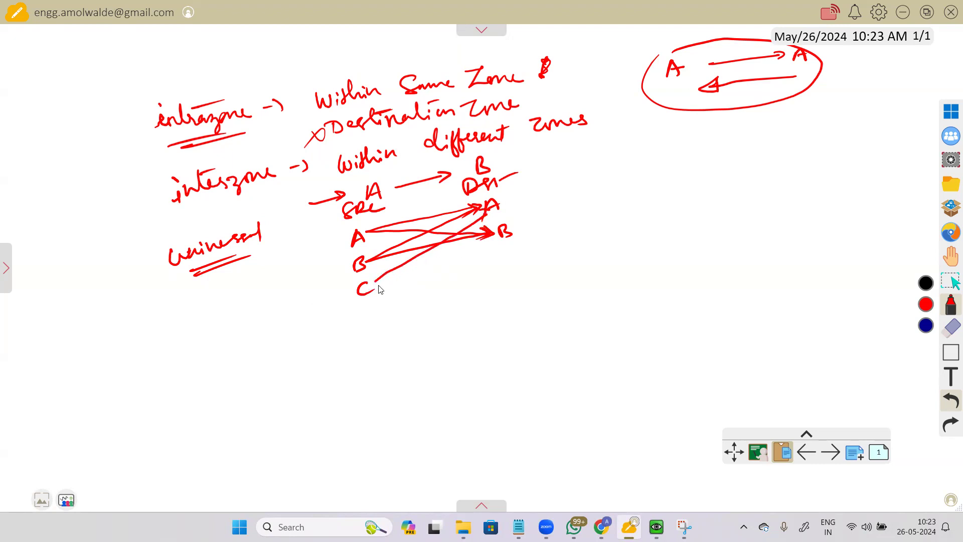
mouse_move(374, 285)
mouse_down()
mouse_move(495, 234)
mouse_move(481, 247)
mouse_up()
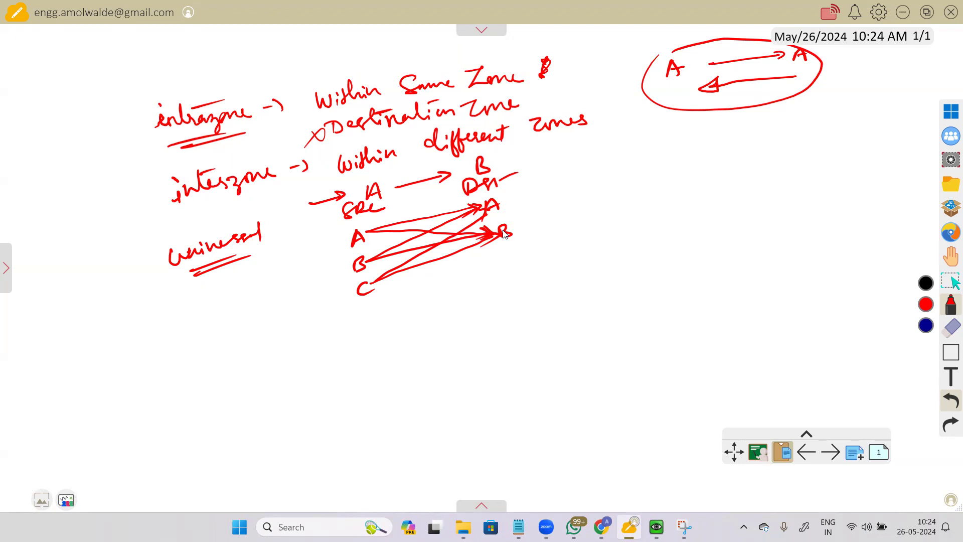
drag(508, 235, 512, 230)
drag(123, 111, 153, 214)
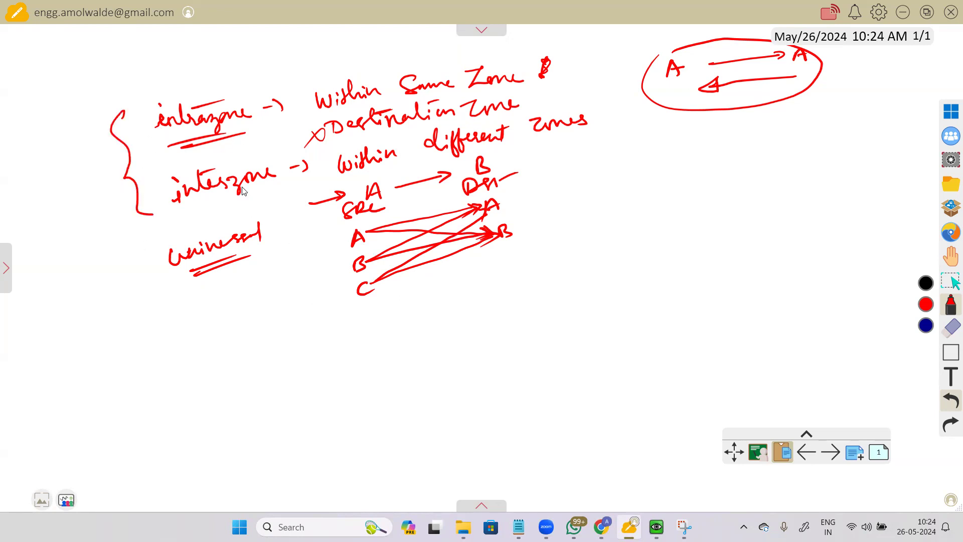
mouse_move(93, 282)
mouse_down()
mouse_move(134, 266)
mouse_move(123, 275)
mouse_up()
Step: Return from the lab topology page to the AllowYoutube rule dialog
click(604, 492)
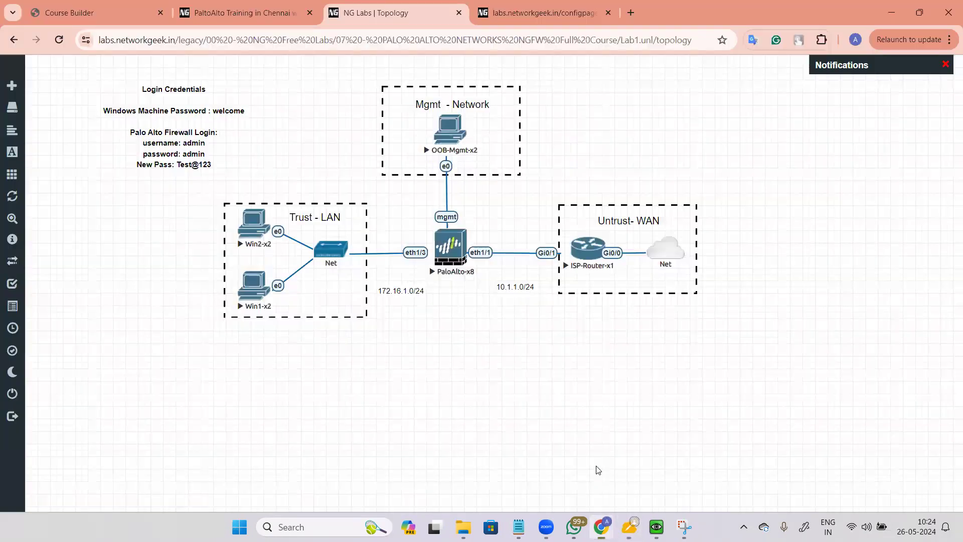
mouse_move(658, 513)
click(663, 469)
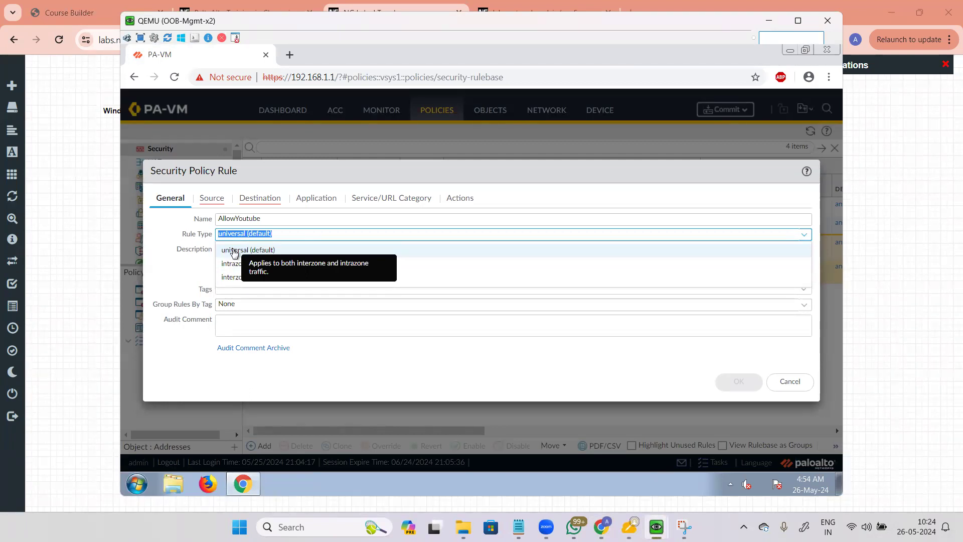
Step: Open the Rule Type dropdown a few times and choose intrazone
click(262, 255)
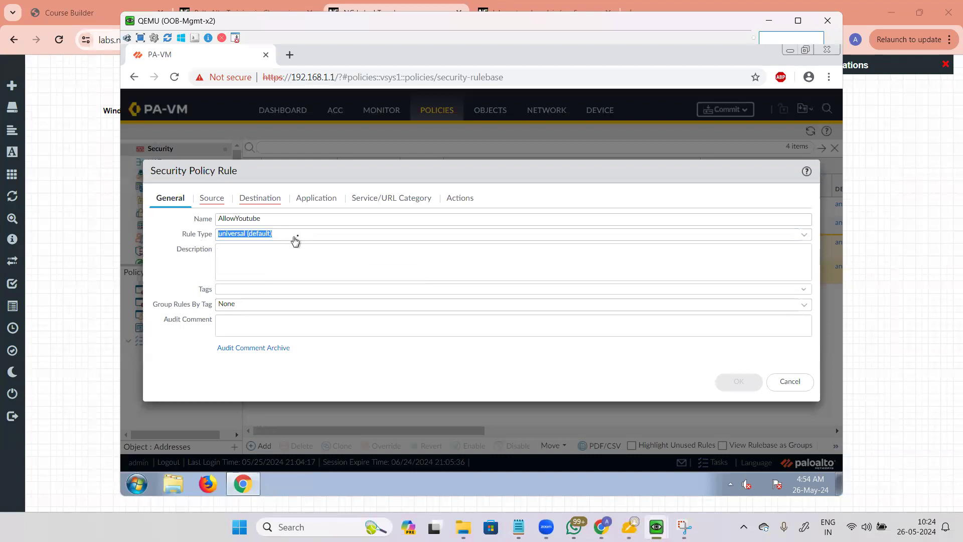
click(299, 238)
click(249, 249)
click(191, 266)
click(308, 237)
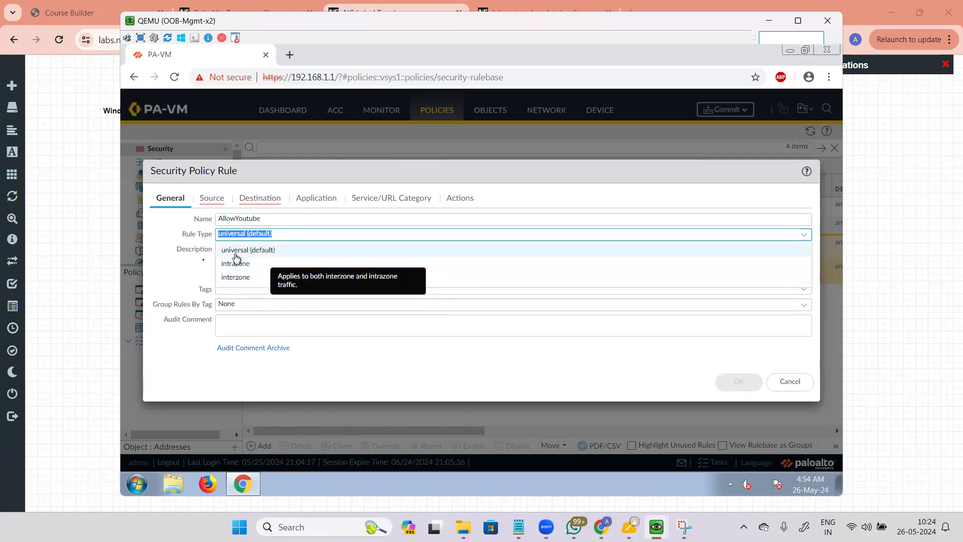
click(181, 271)
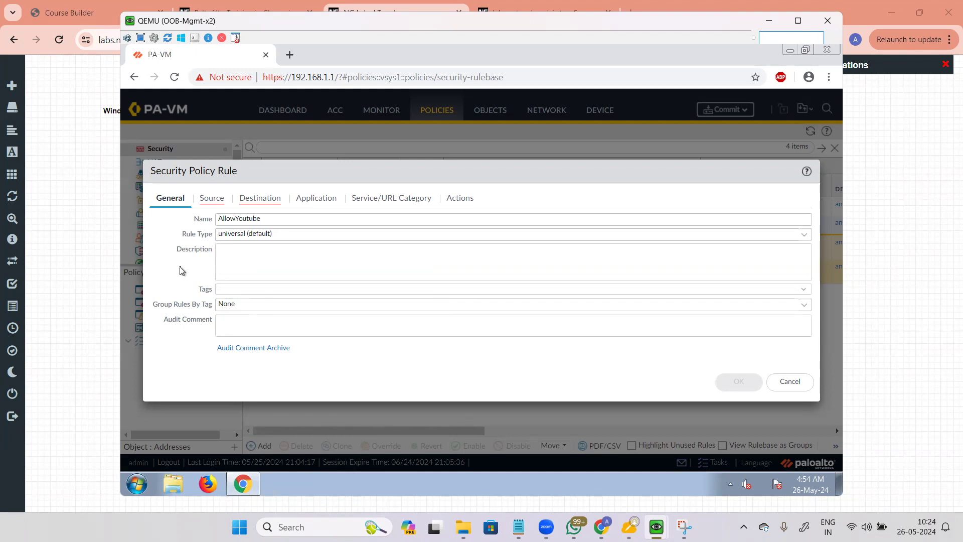
click(306, 237)
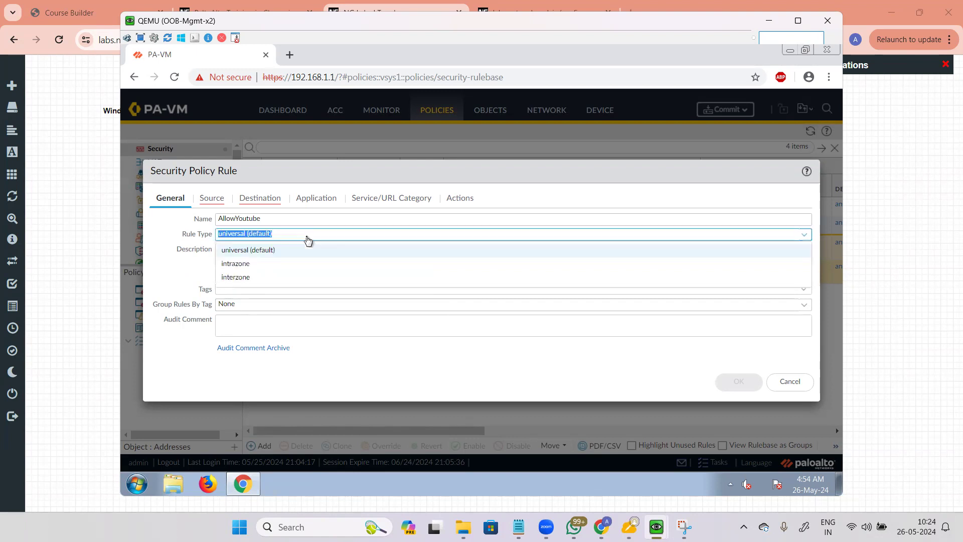
click(257, 263)
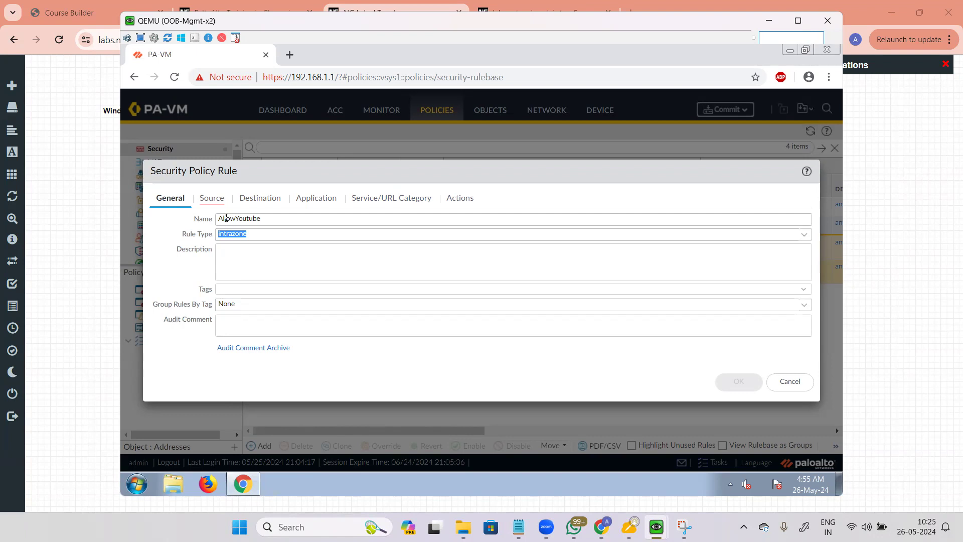
Step: Set universal, glance at the Source and Destination tabs, then choose intrazone
click(281, 235)
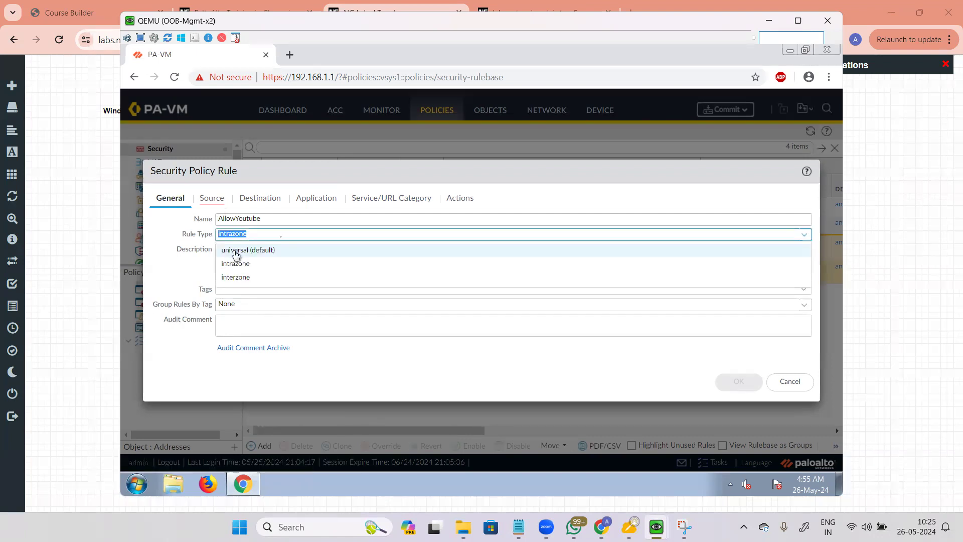
click(236, 250)
click(210, 198)
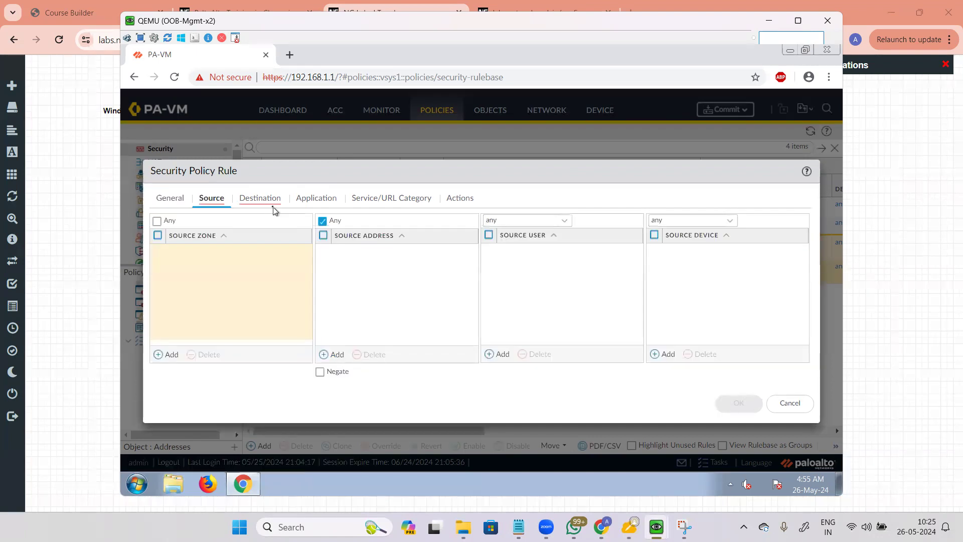
click(274, 206)
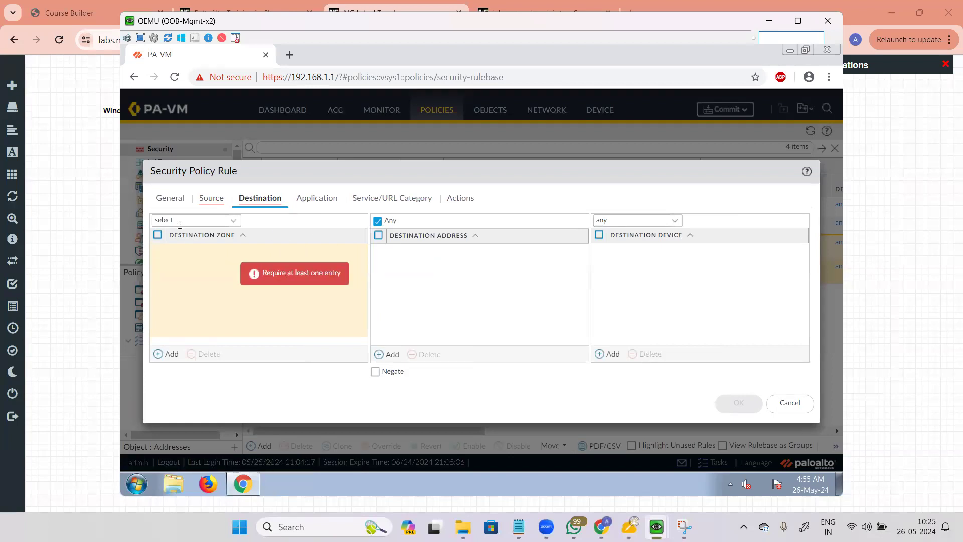
click(170, 199)
click(299, 235)
click(265, 261)
Step: Review the Source and Destination tabs for the intrazone rule
click(214, 201)
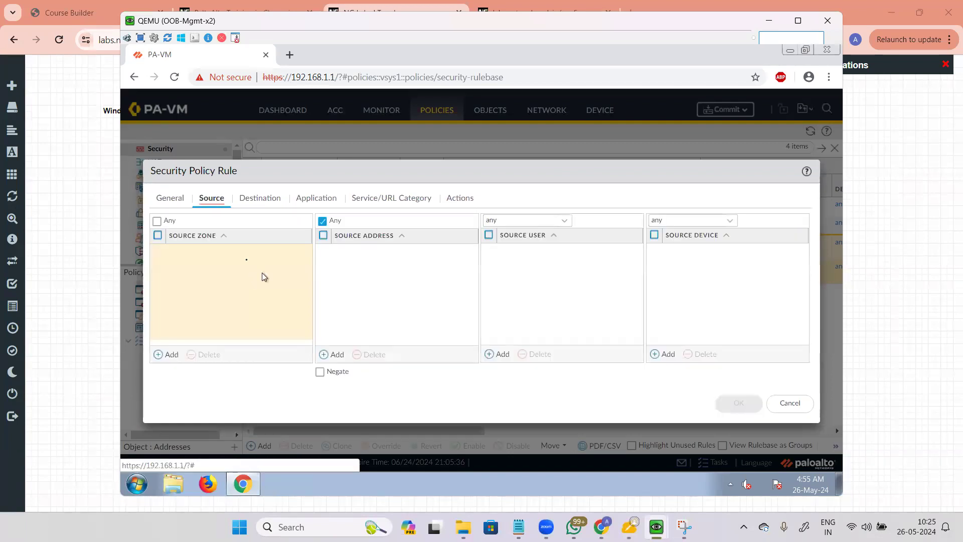
click(260, 198)
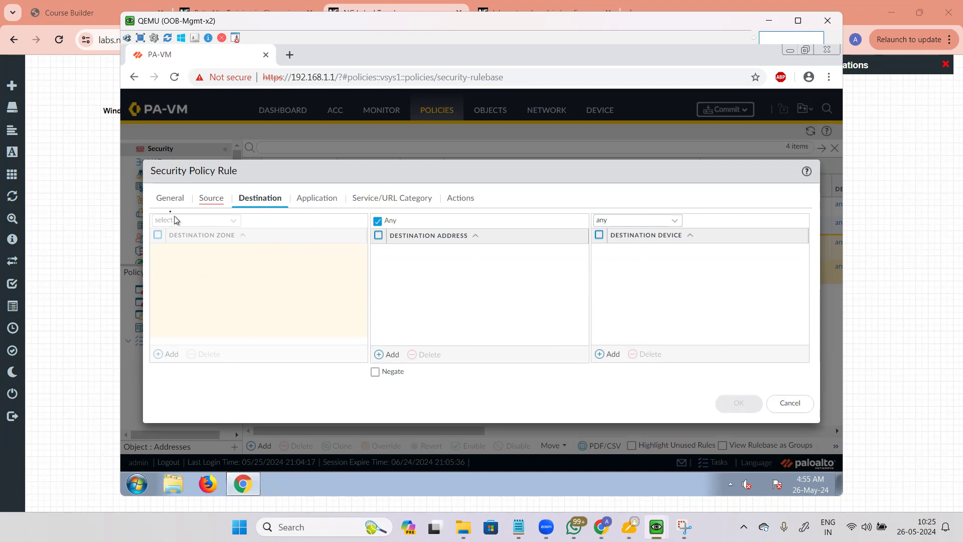
click(169, 198)
click(210, 199)
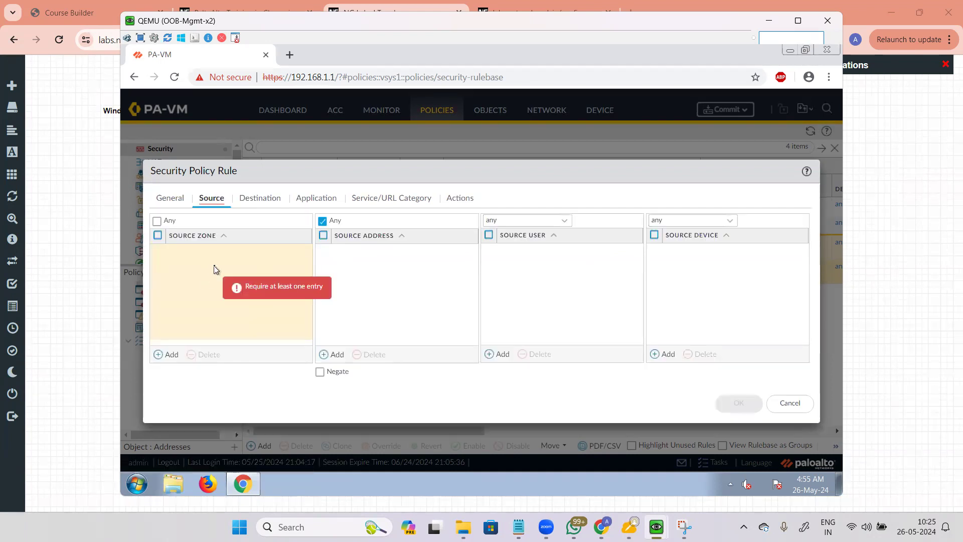
click(174, 200)
Step: Try interzone, check its source settings, then settle on universal (default)
click(281, 235)
click(240, 278)
click(218, 201)
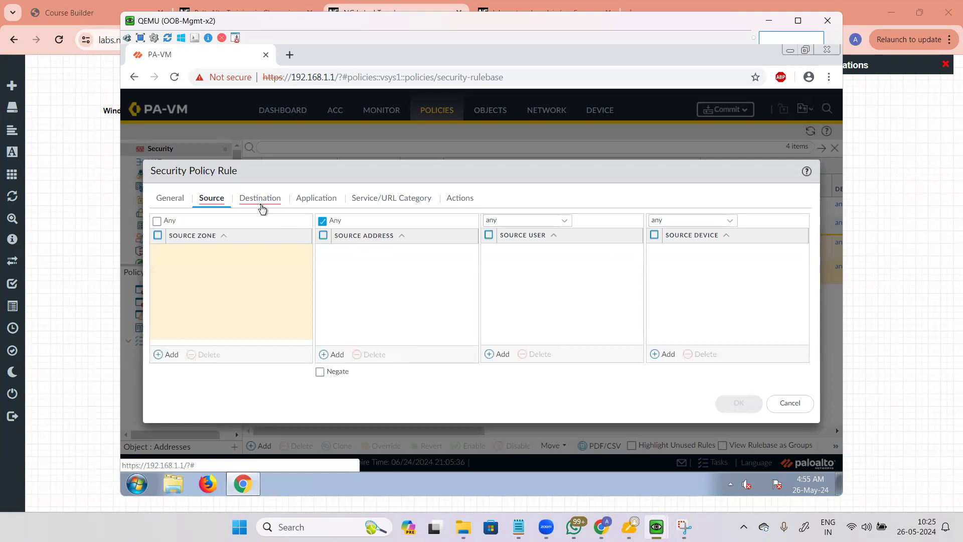
click(177, 201)
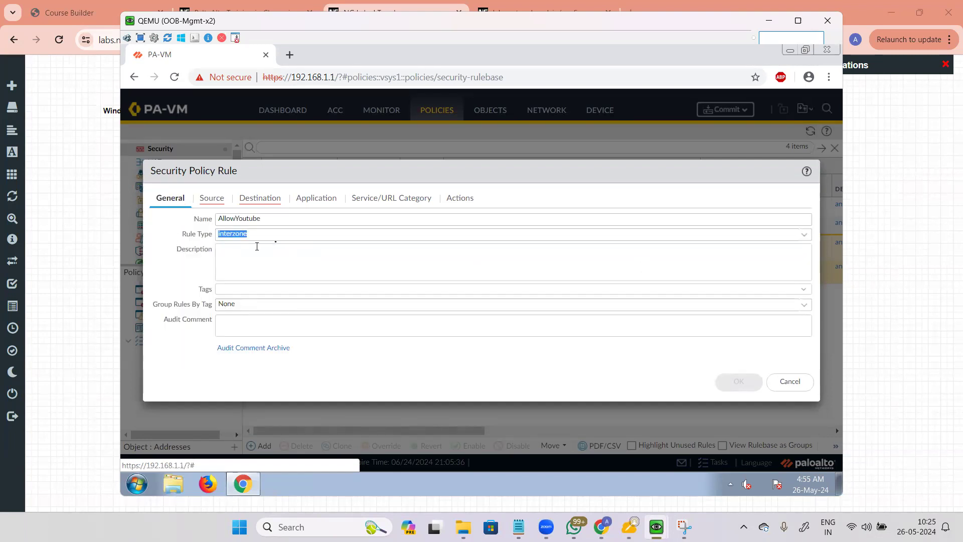
click(279, 234)
click(238, 250)
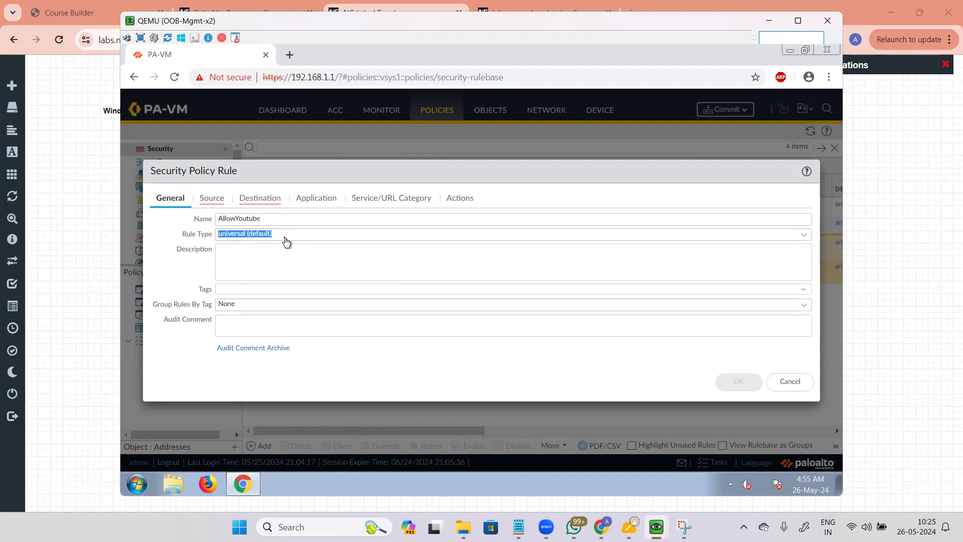
click(269, 254)
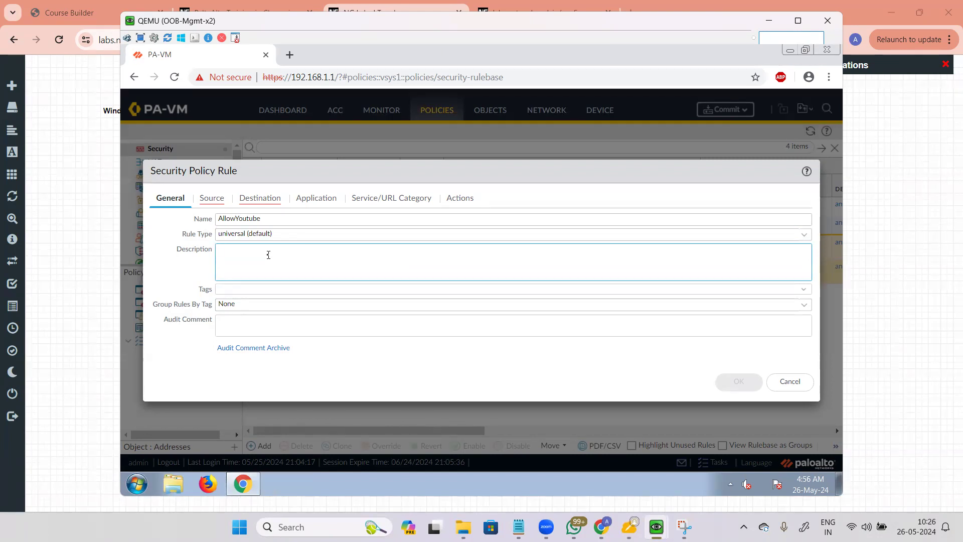
click(253, 289)
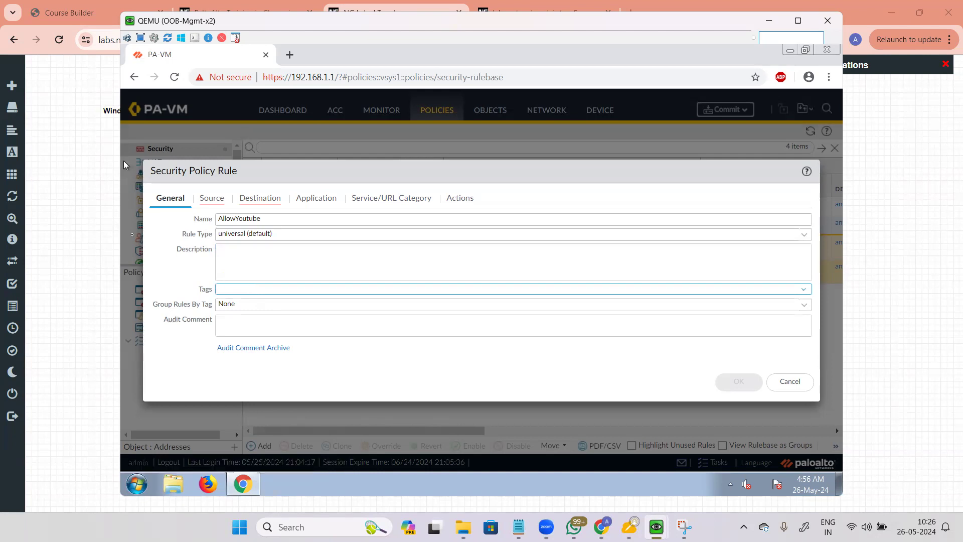
click(288, 308)
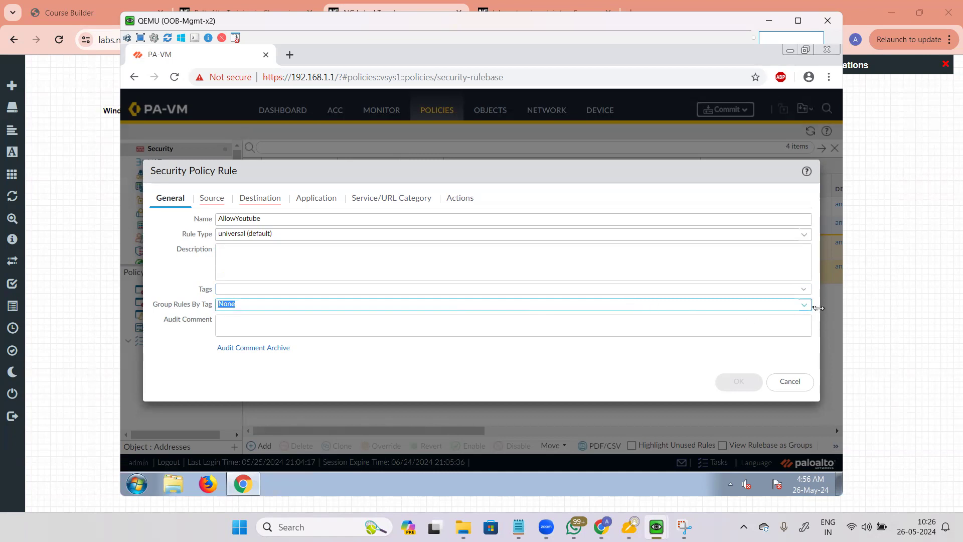
click(802, 306)
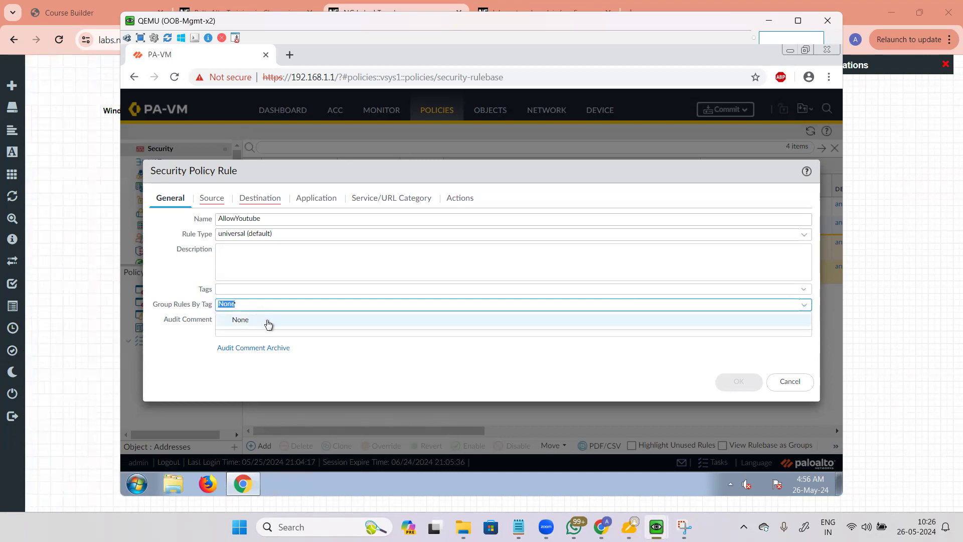
click(236, 297)
drag(195, 292, 213, 310)
click(189, 287)
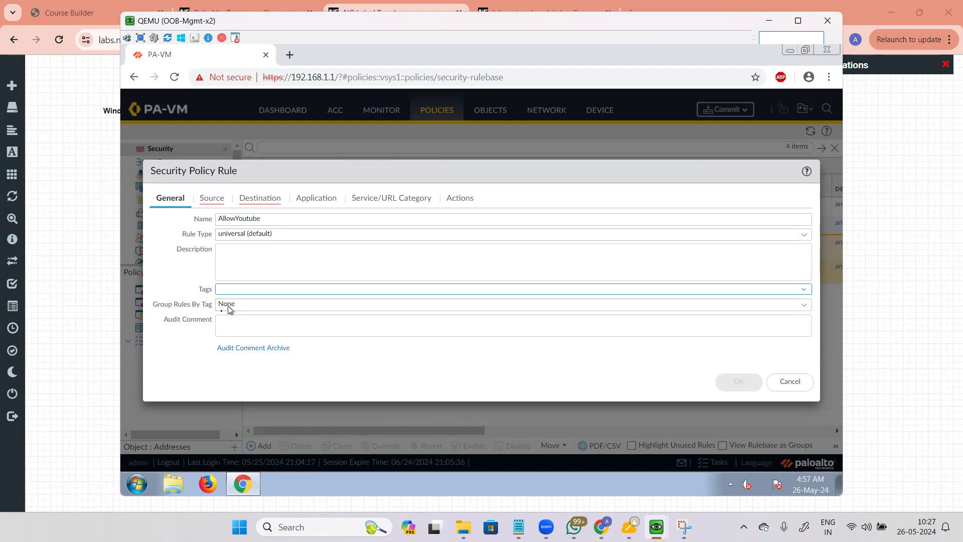
drag(159, 307, 211, 308)
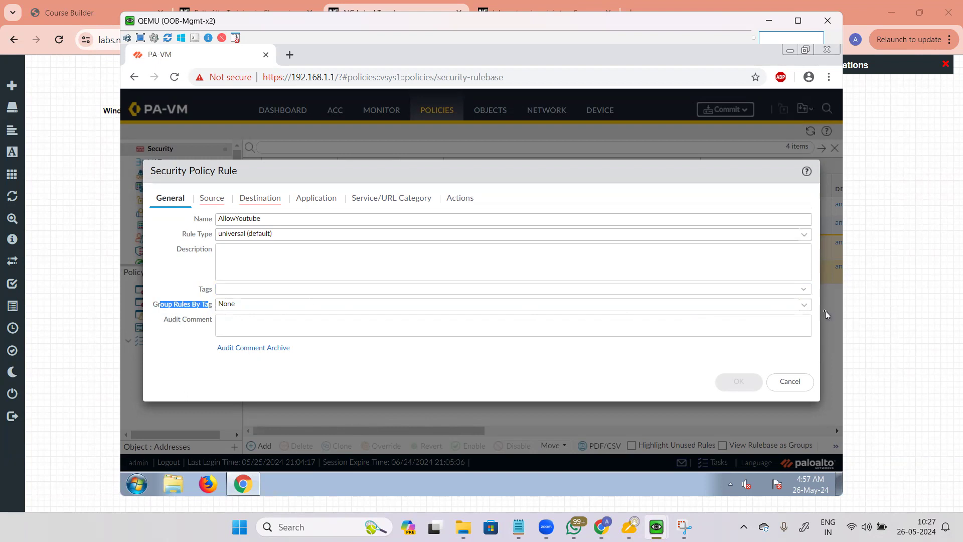
click(808, 305)
click(173, 289)
click(225, 323)
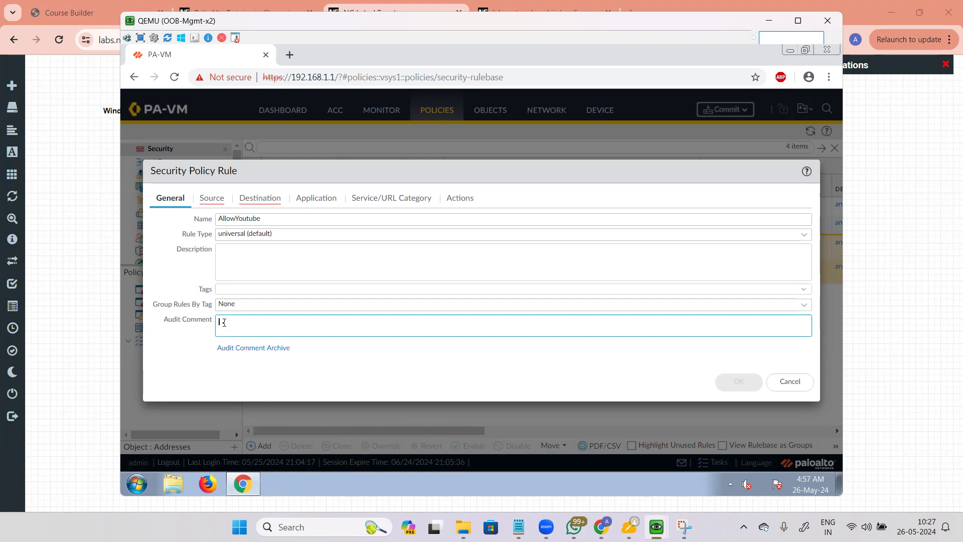
Step: On the Source tab, add Trust and Untrust as source zones, then remove Untrust
click(205, 201)
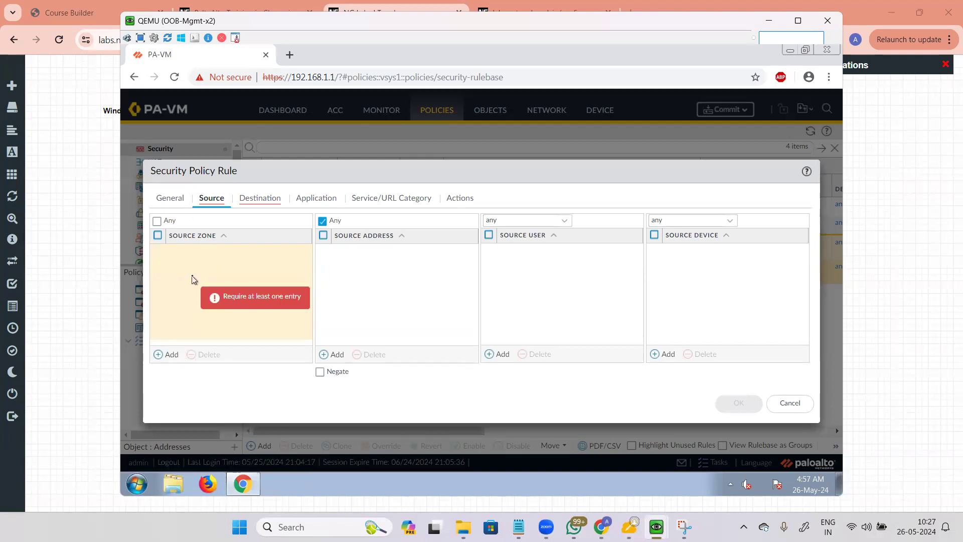
click(157, 221)
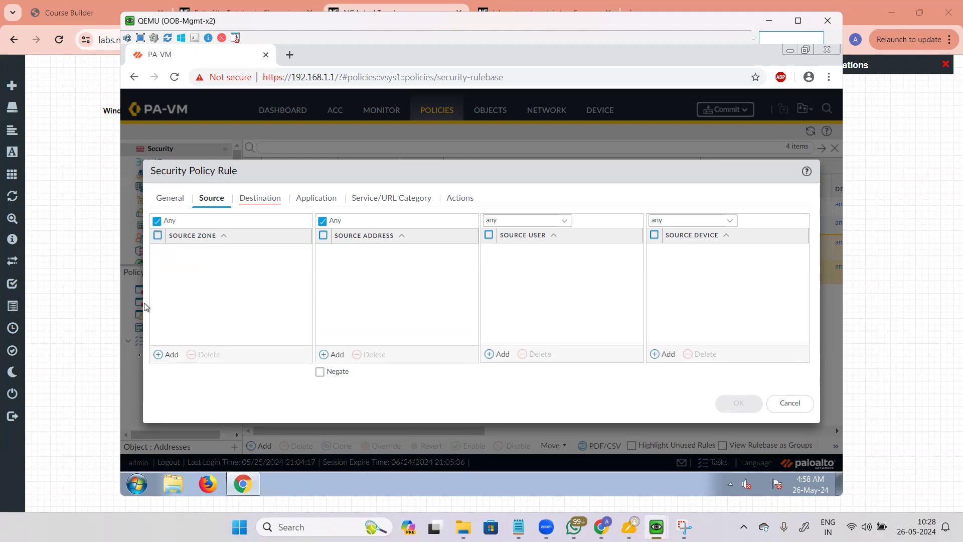
click(158, 354)
click(199, 255)
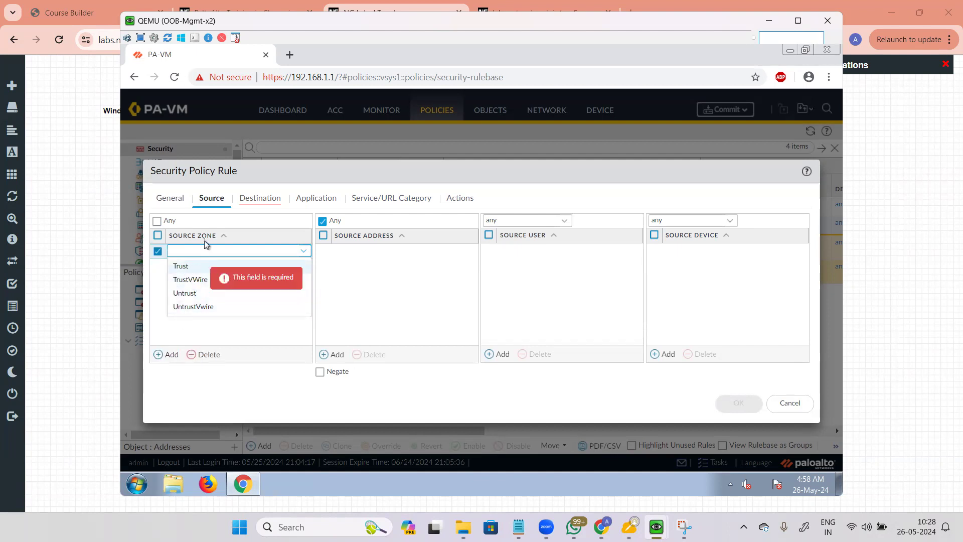
click(207, 268)
click(161, 354)
click(189, 311)
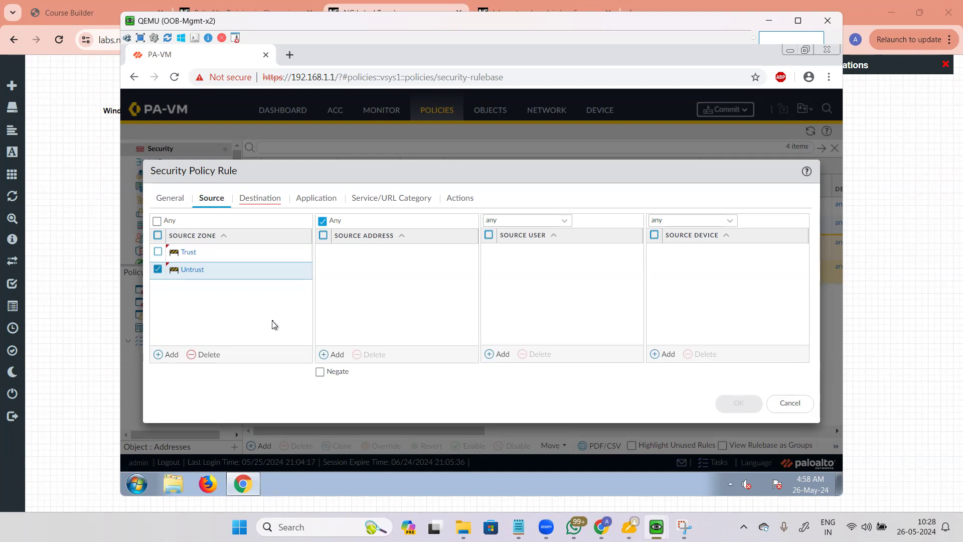
click(210, 354)
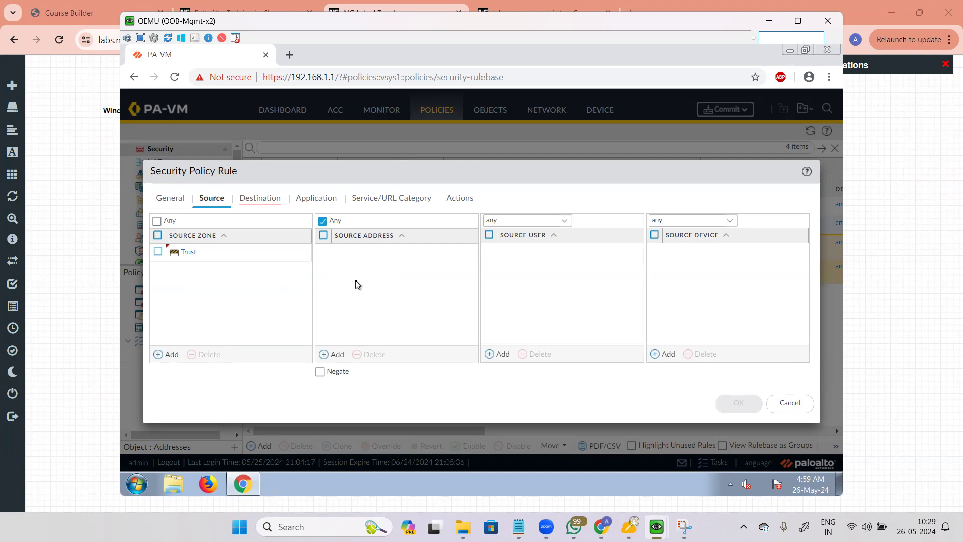
Step: Add source address 172.16.1.1/32, then edit it to 172.16.1.2/32
click(333, 358)
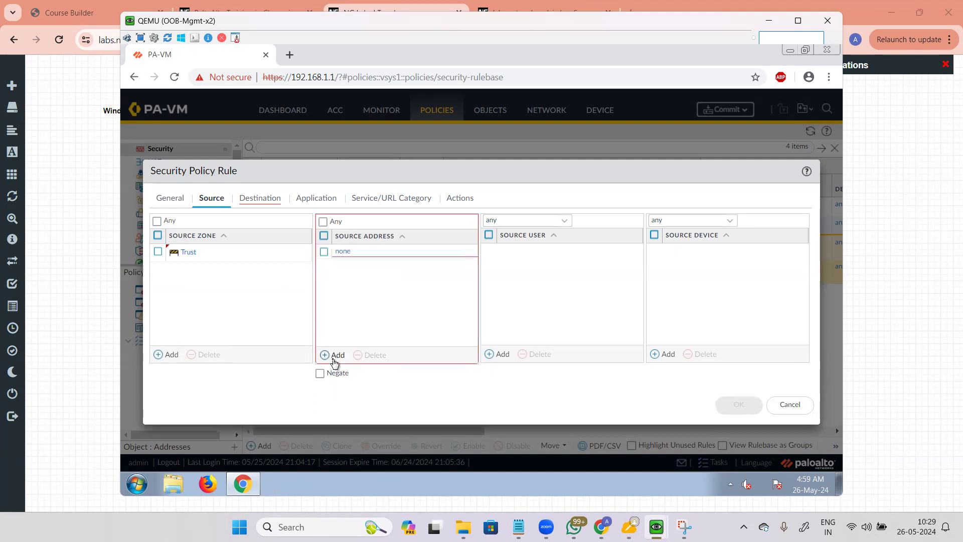
text(172)
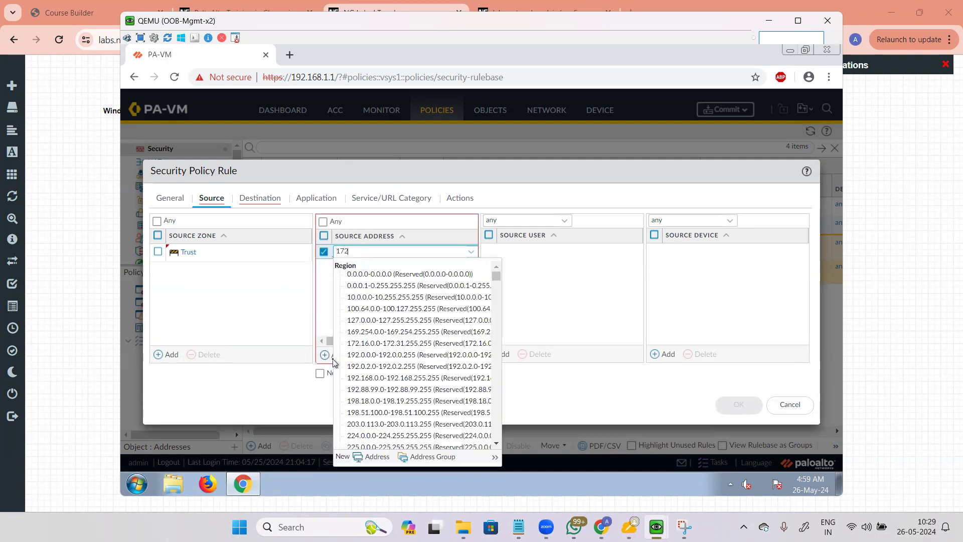
text(.16.1.)
text(1/32)
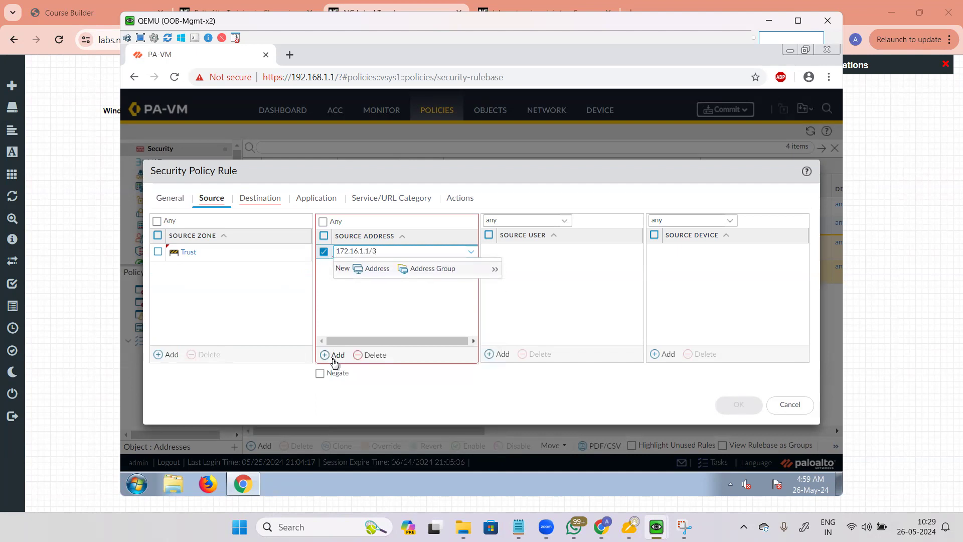
key(Return)
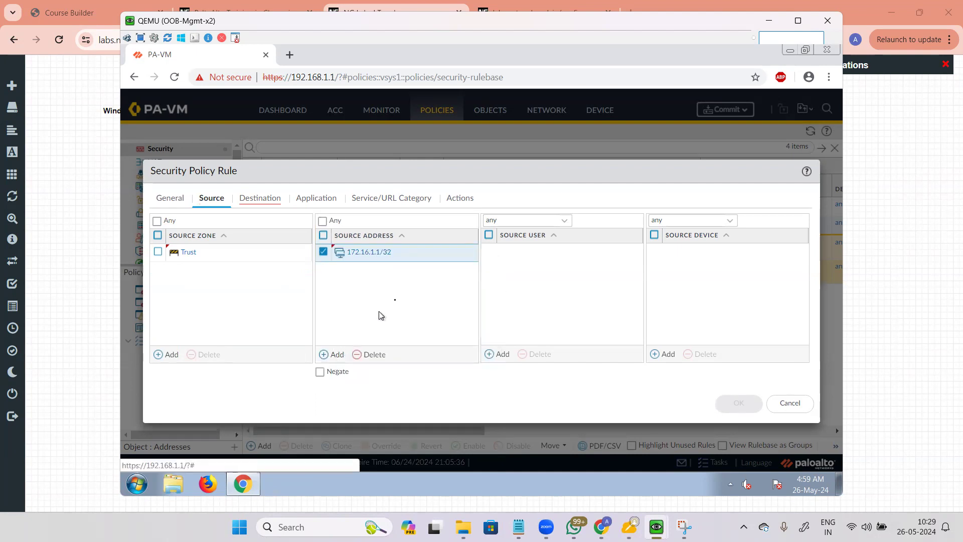
click(380, 253)
click(369, 251)
key(BackSpace)
text(2)
key(Return)
Step: Change the address to 172.16.1.0/24 and toggle Negate on and back off
click(368, 256)
click(426, 251)
key(BackSpace)
key(BackSpace)
key(BackSpace)
key(BackSpace)
text(0/24)
key(Return)
click(320, 371)
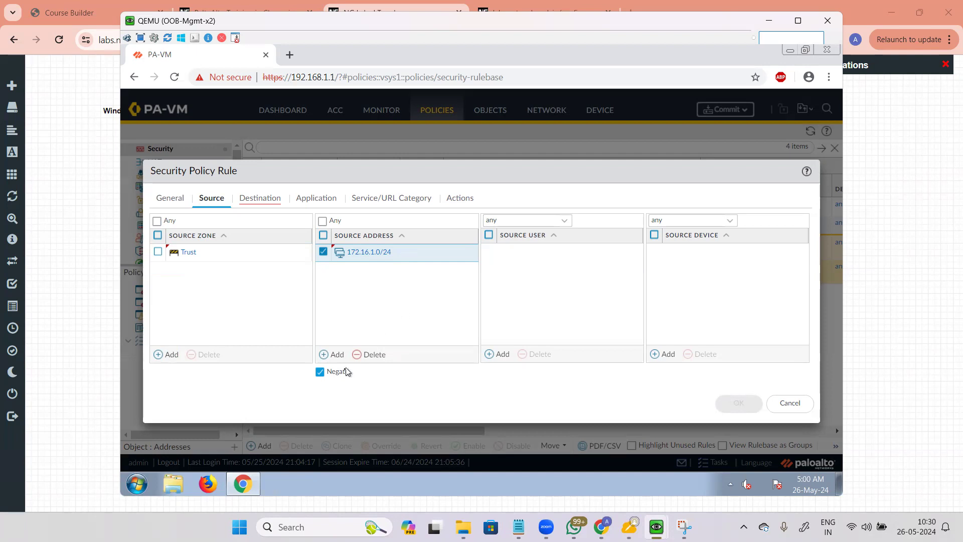
click(320, 372)
click(323, 253)
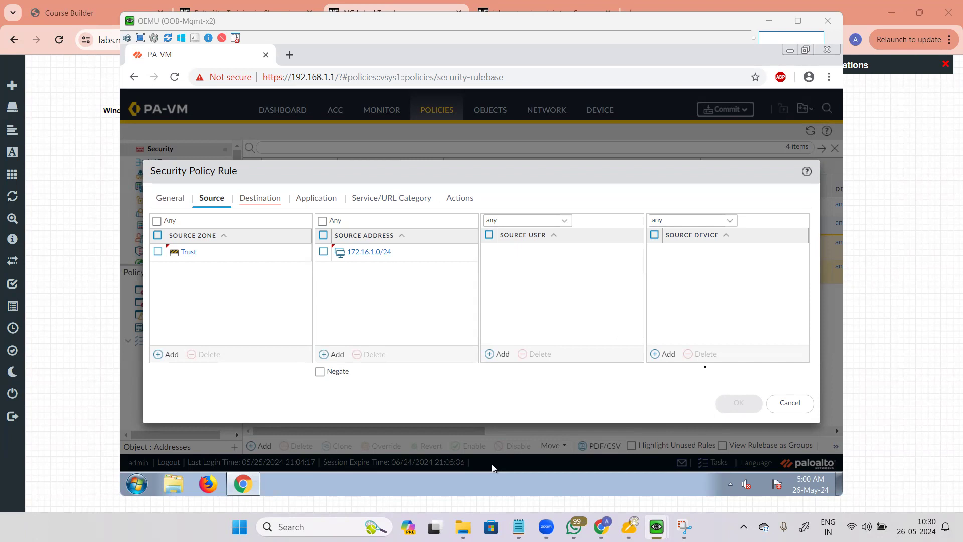
click(171, 199)
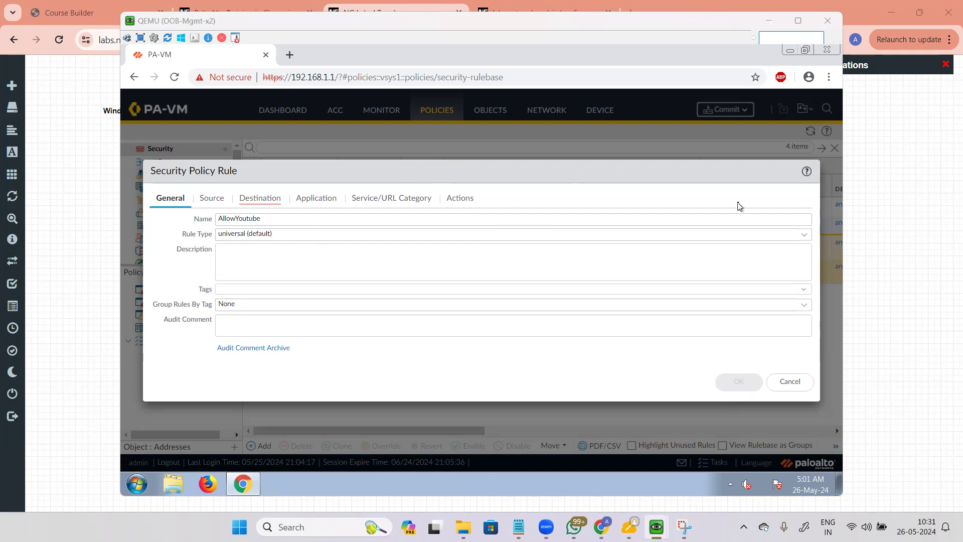
click(215, 202)
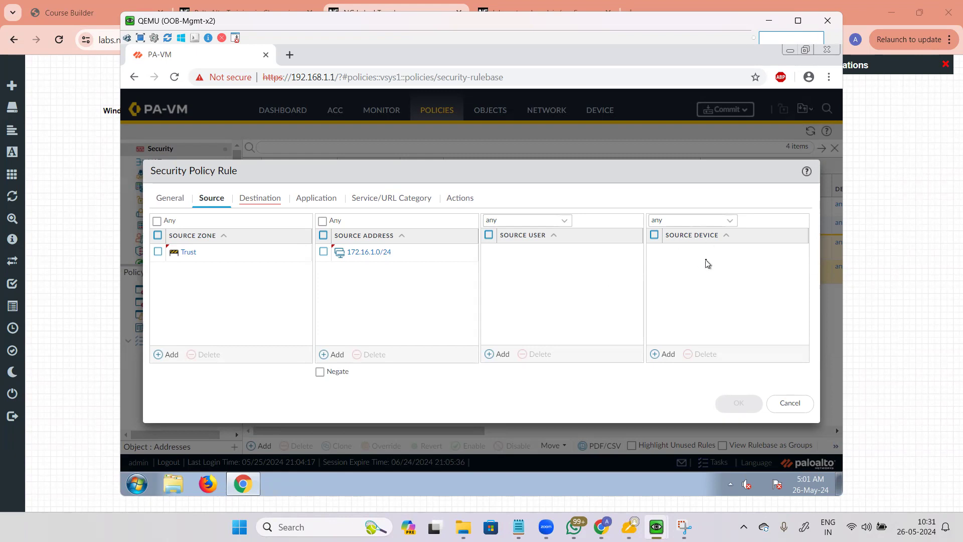
Step: Leave Source Device as any and go to the Destination settings
click(730, 222)
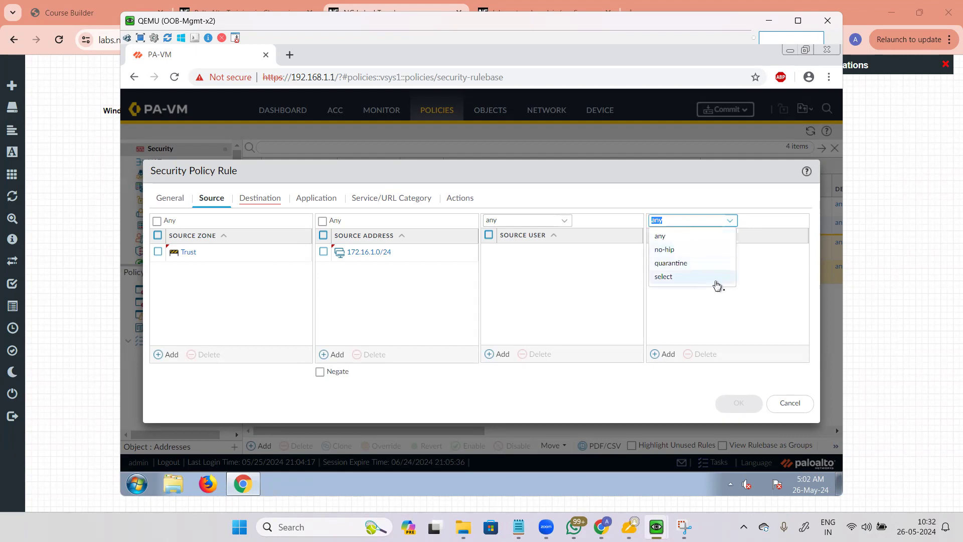
click(767, 285)
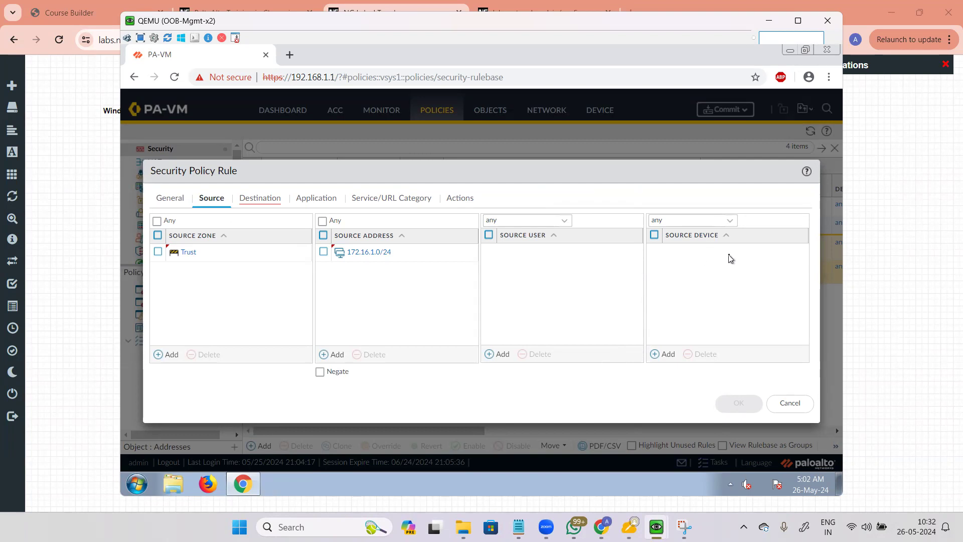
click(263, 199)
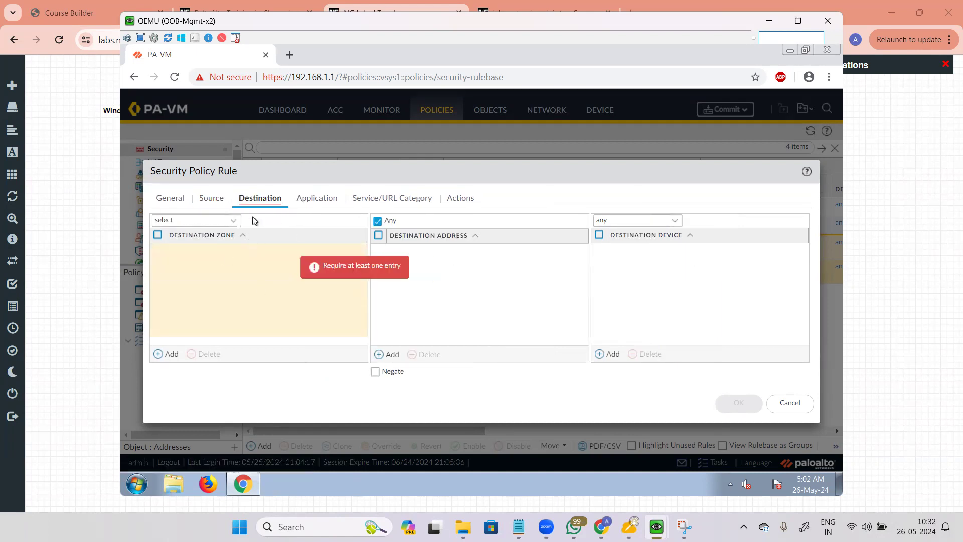
Step: Try the destination zone dropdown options (select, multicast), ending on any
click(234, 222)
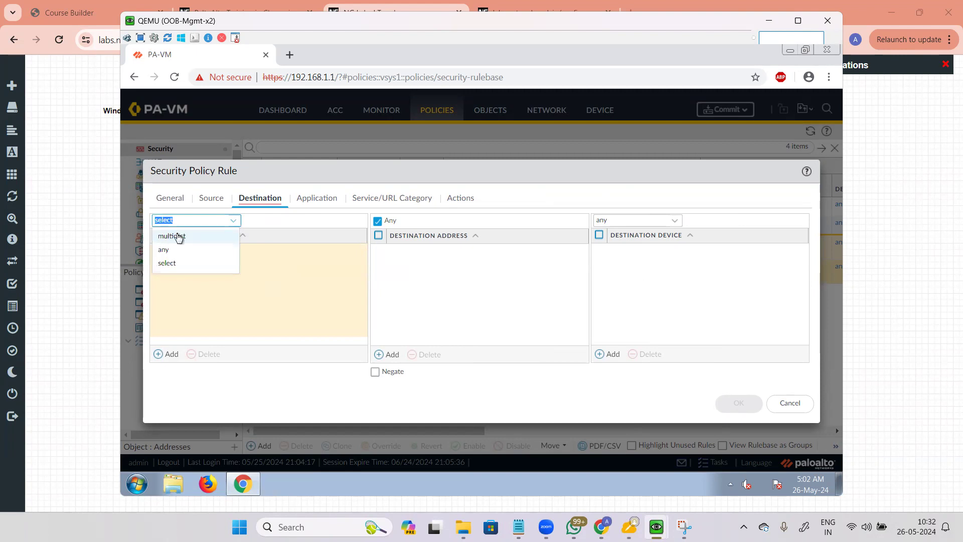
click(170, 263)
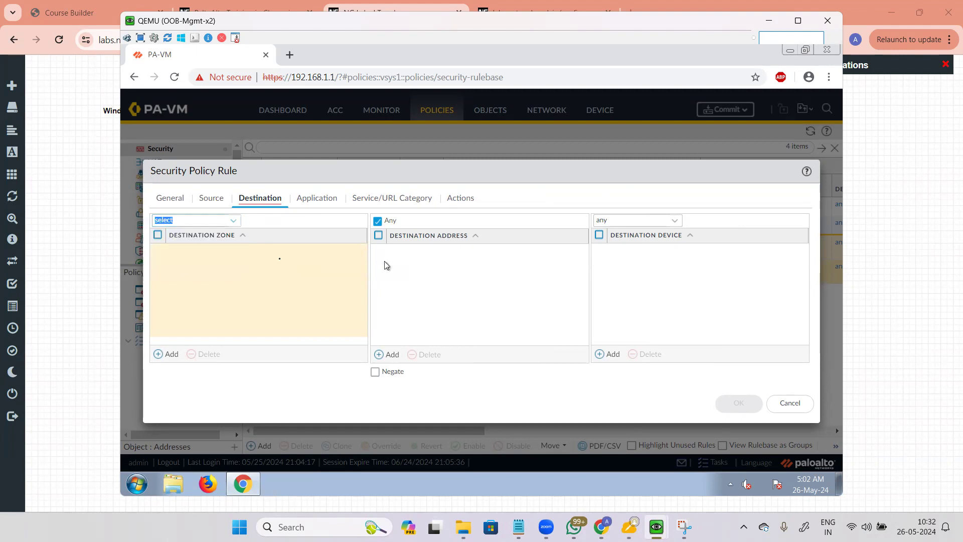
click(233, 221)
click(184, 237)
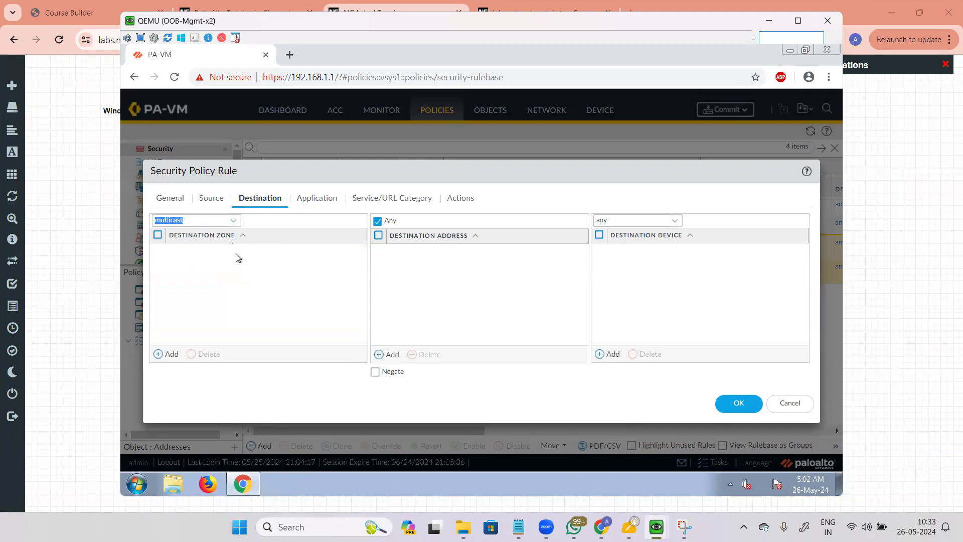
click(235, 220)
click(163, 250)
Step: Add Untrust as destination zone, add and remove Trust, then start a destination address entry
click(170, 354)
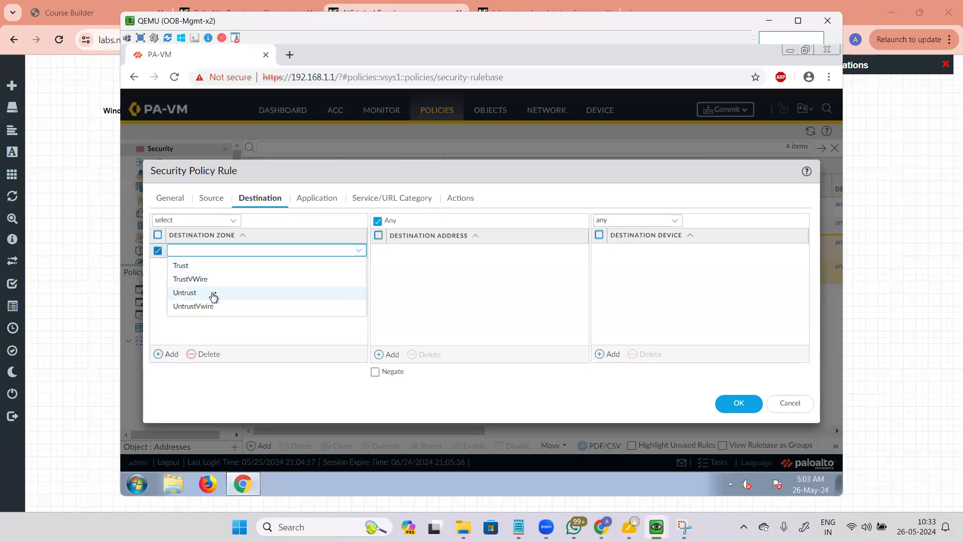
click(205, 294)
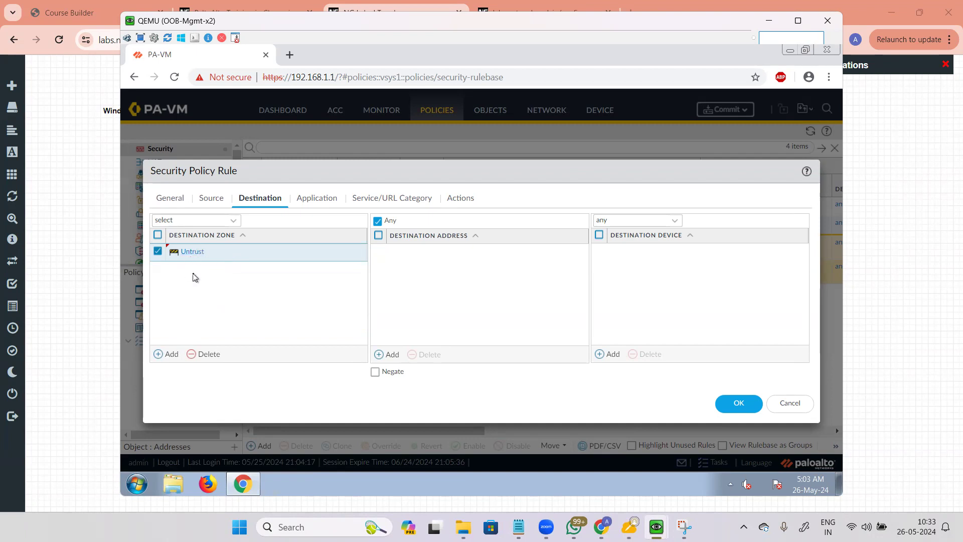
click(170, 353)
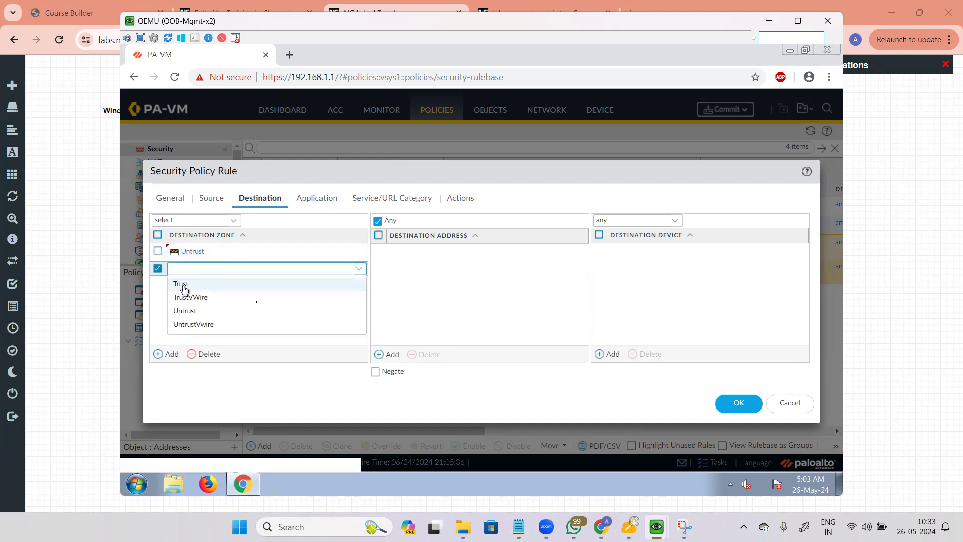
click(185, 284)
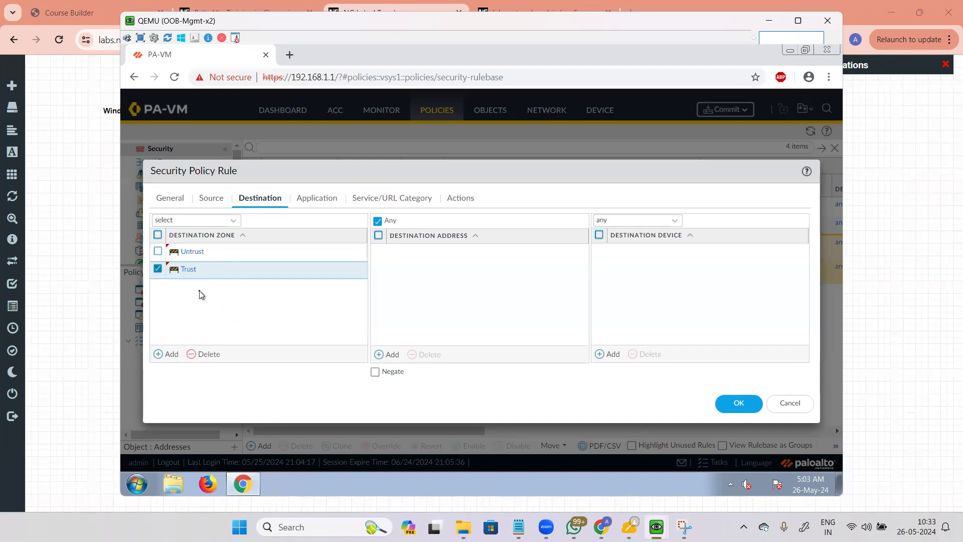
click(207, 354)
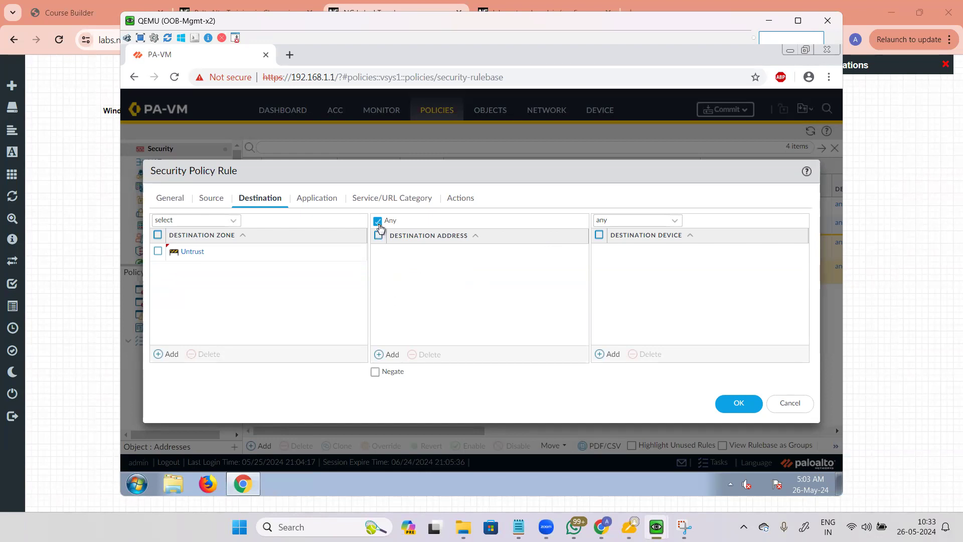
click(390, 355)
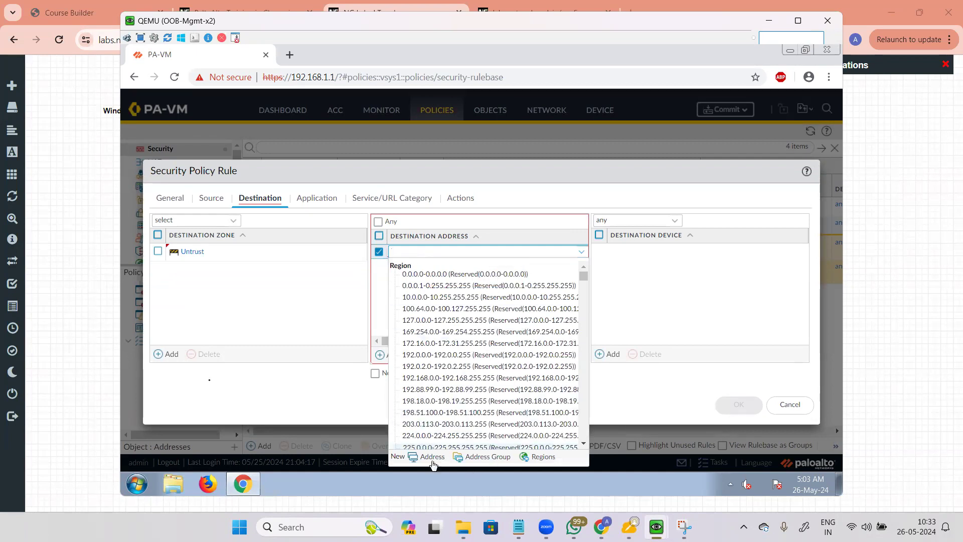
Step: Create a CN (China) region object with Geo Location off and add it as a destination address
click(255, 264)
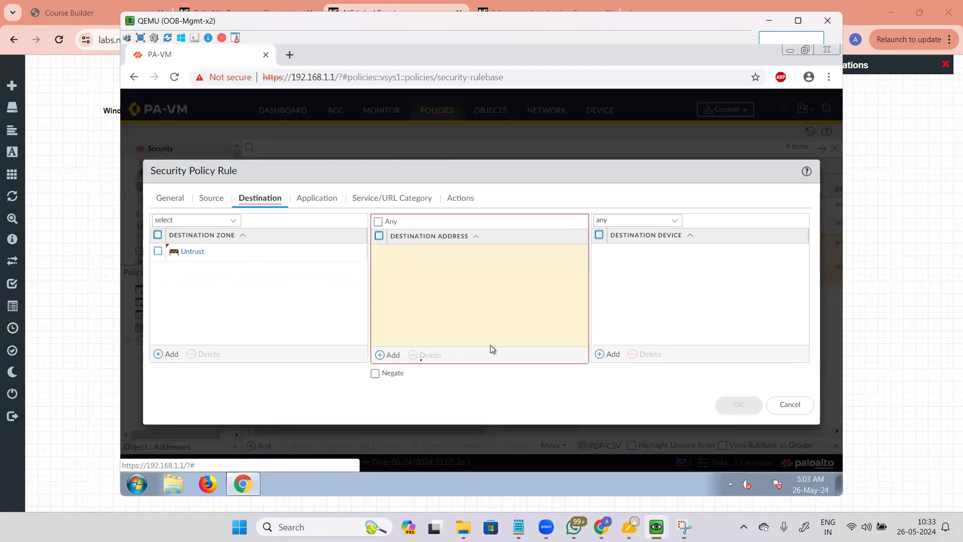
click(394, 359)
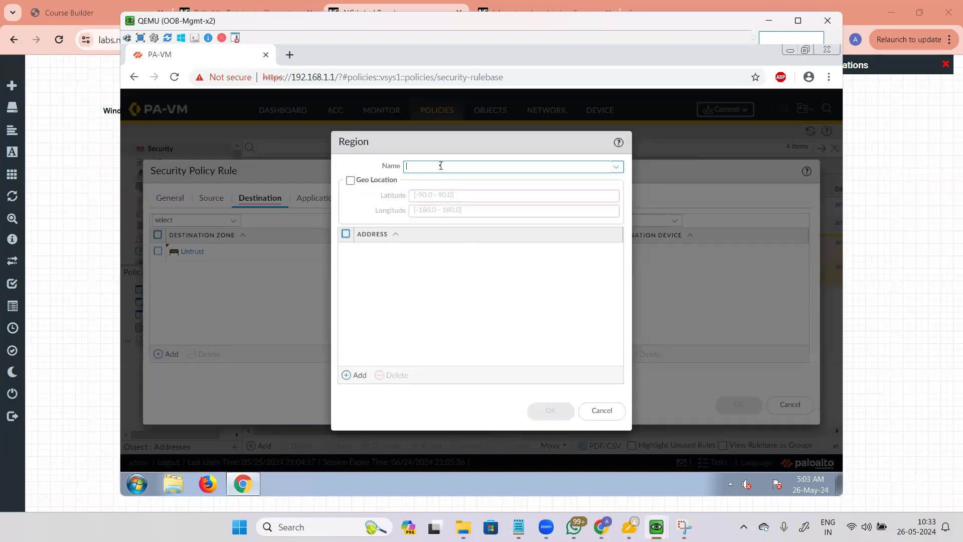
click(351, 180)
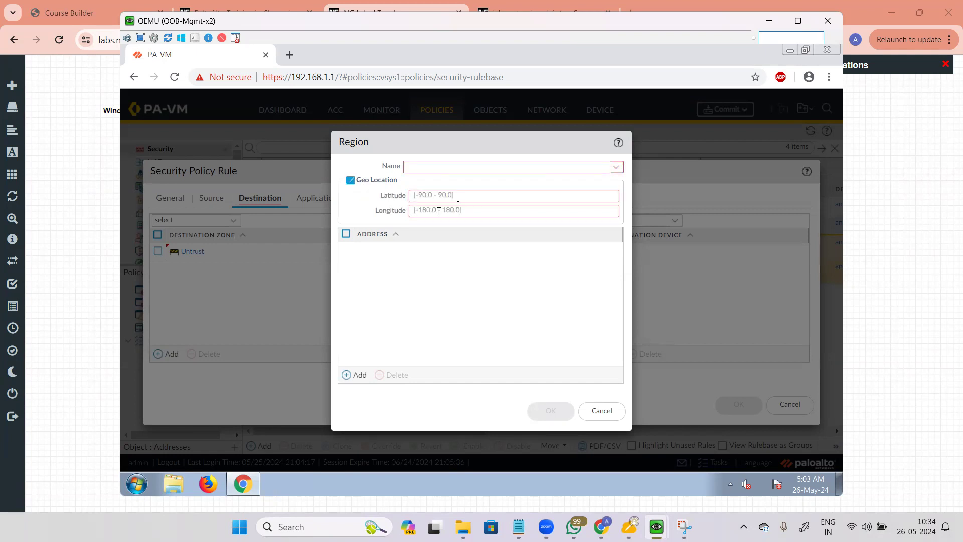
click(461, 198)
click(445, 207)
click(483, 195)
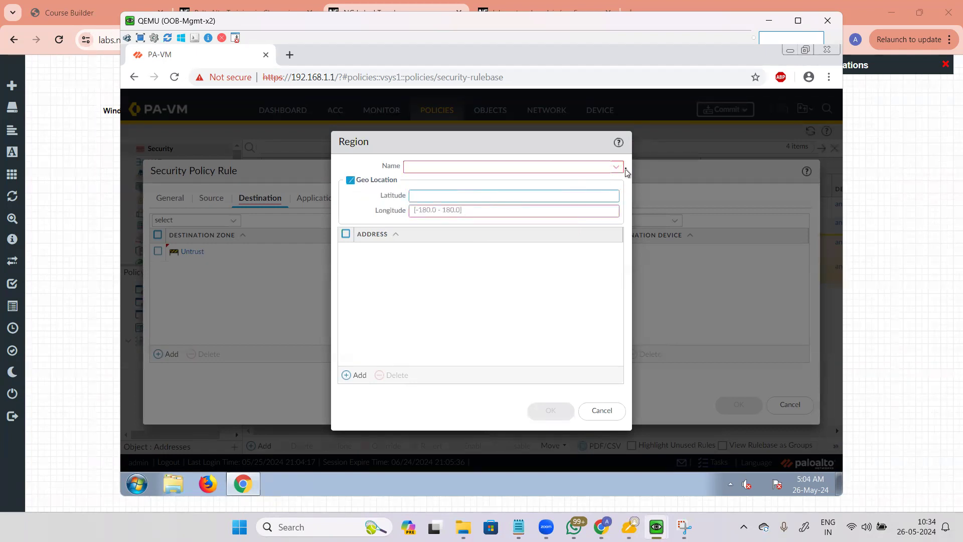
click(616, 167)
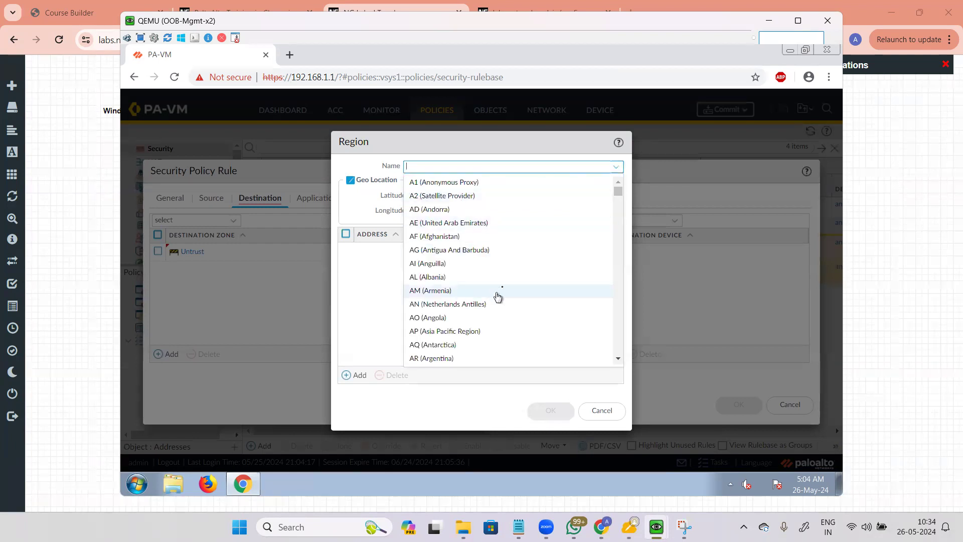
scroll(505, 286, down, 8)
scroll(506, 286, down, 4)
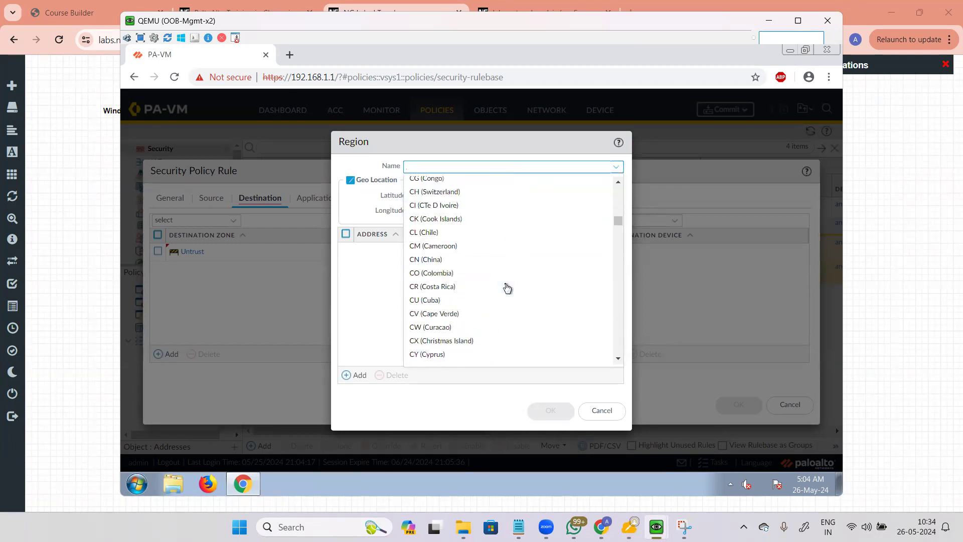
click(426, 259)
click(351, 180)
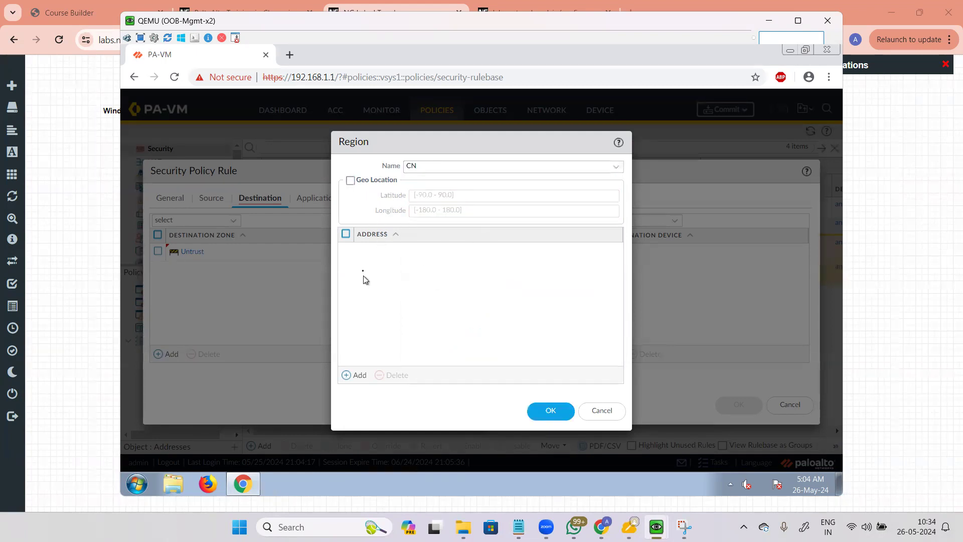
click(547, 410)
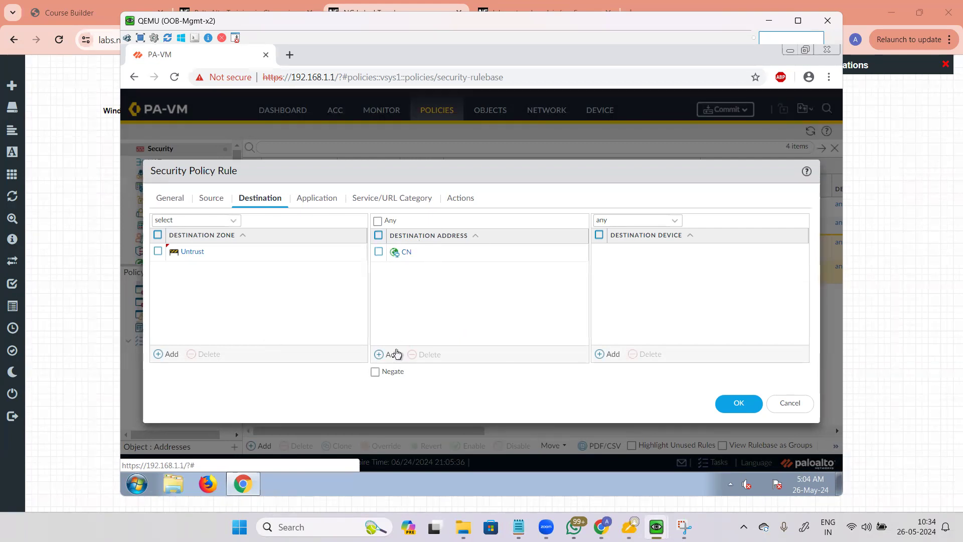
Step: Add a US (United States) region as a second destination address
click(389, 354)
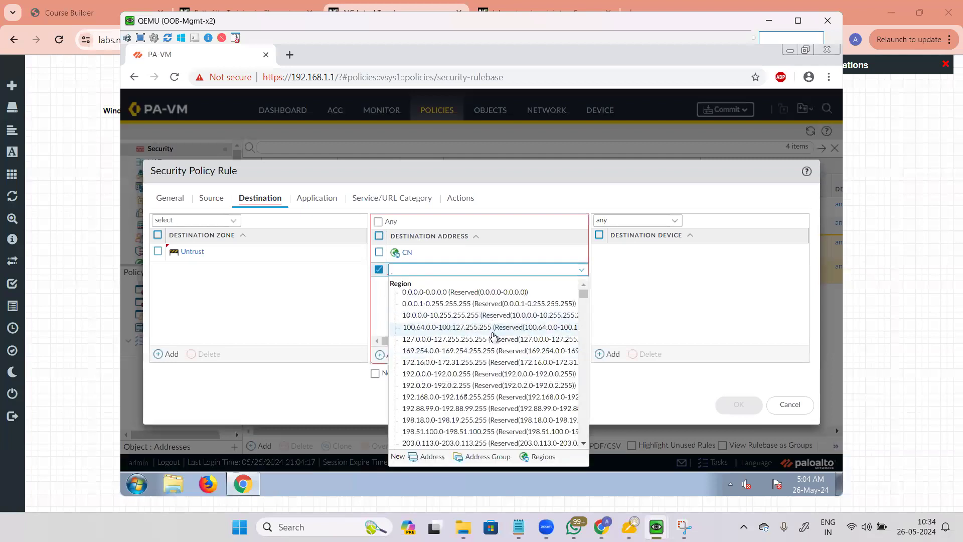
click(479, 380)
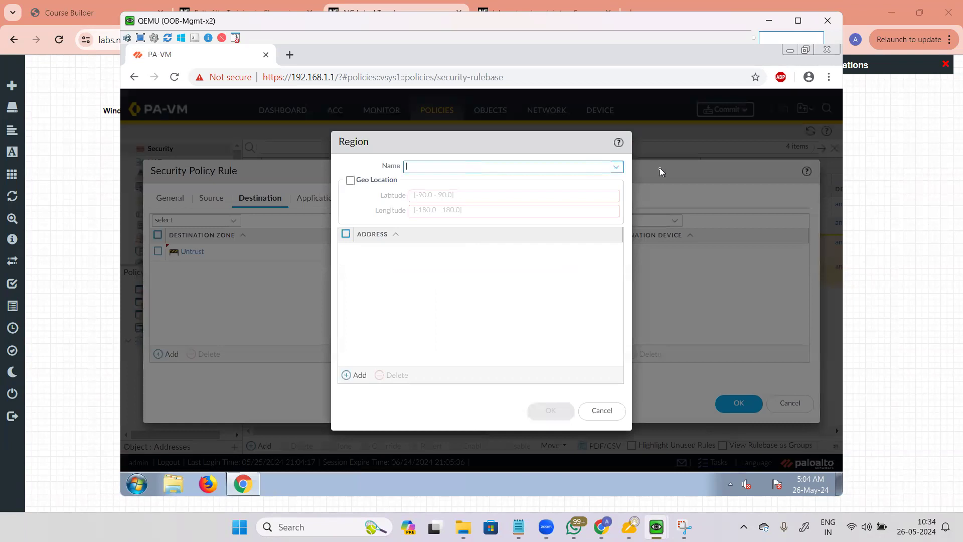
click(617, 168)
scroll(500, 279, down, 5)
scroll(500, 280, up, 5)
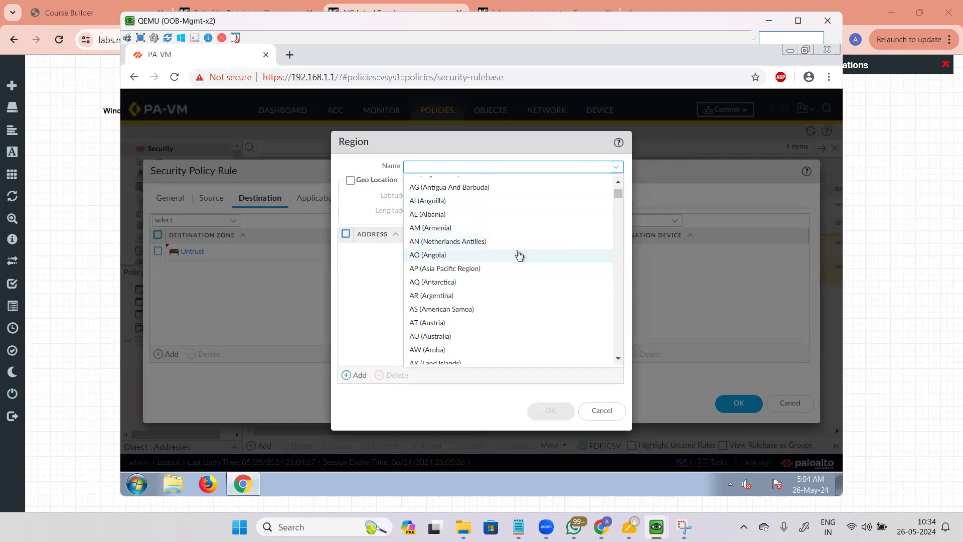
scroll(520, 256, up, 2)
scroll(520, 256, down, 5)
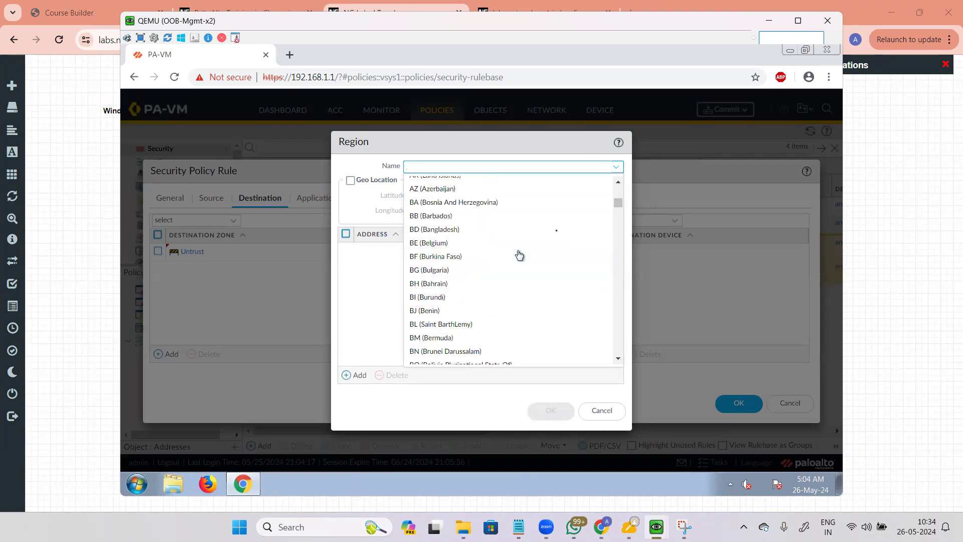
scroll(612, 223, up, 5)
drag(619, 191, 623, 357)
scroll(490, 230, up, 3)
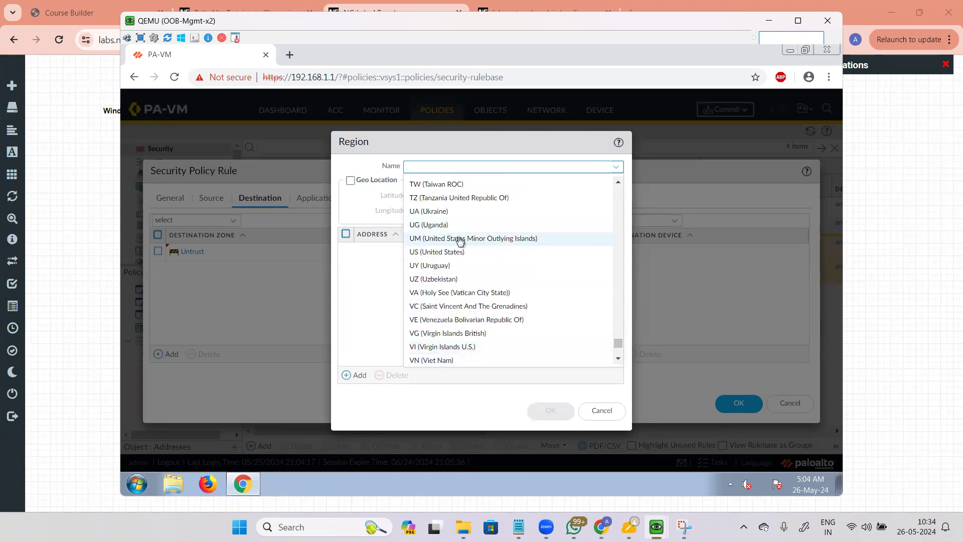
click(481, 252)
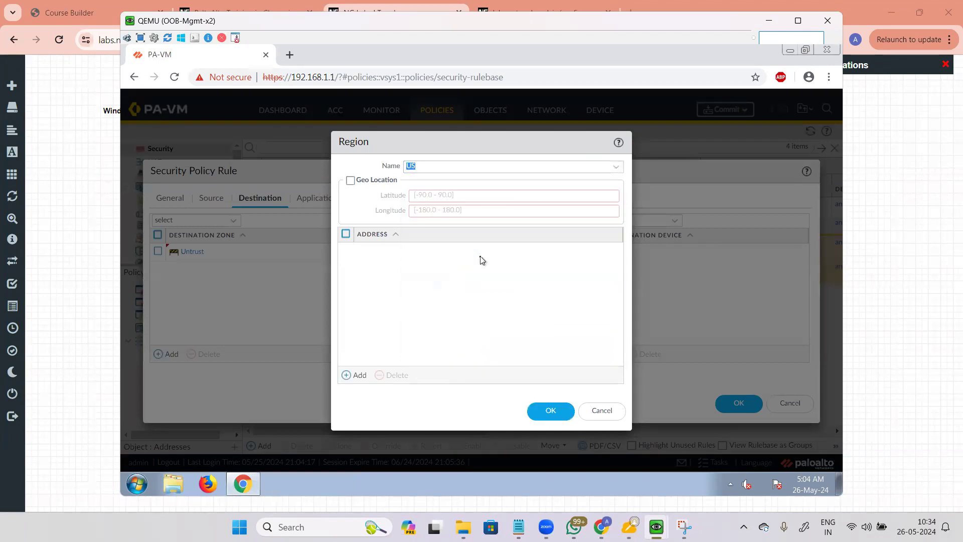
click(553, 412)
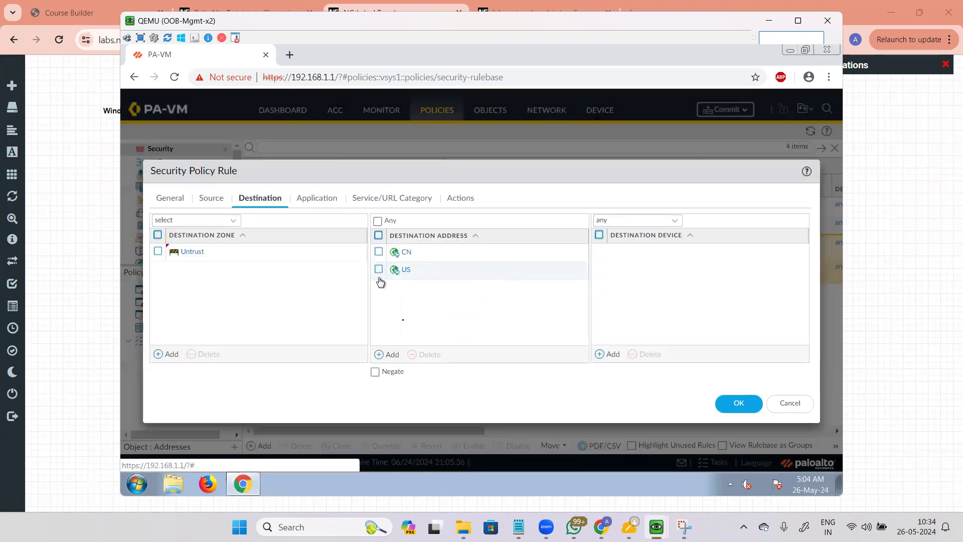
Step: Delete the CN and US destination addresses and turn Negate off, leaving Any
click(376, 374)
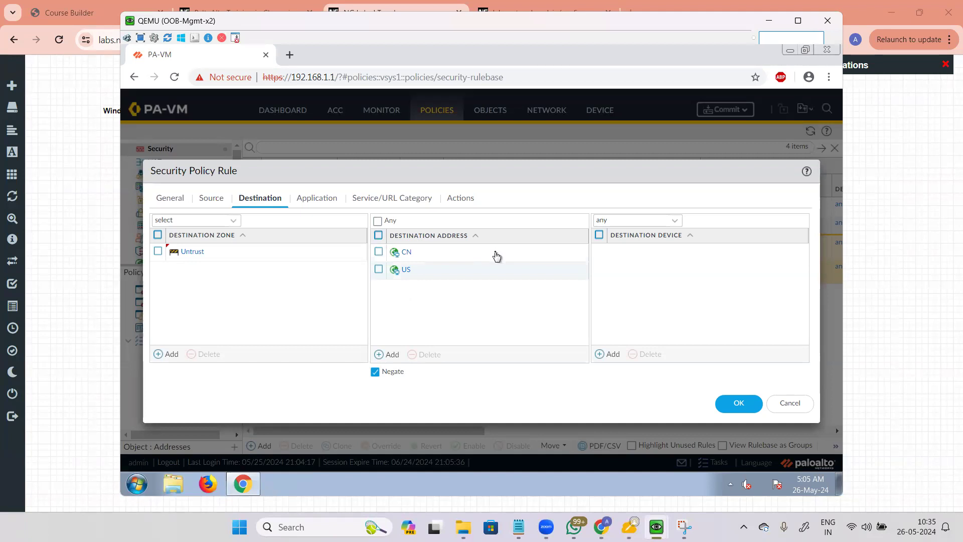
click(378, 235)
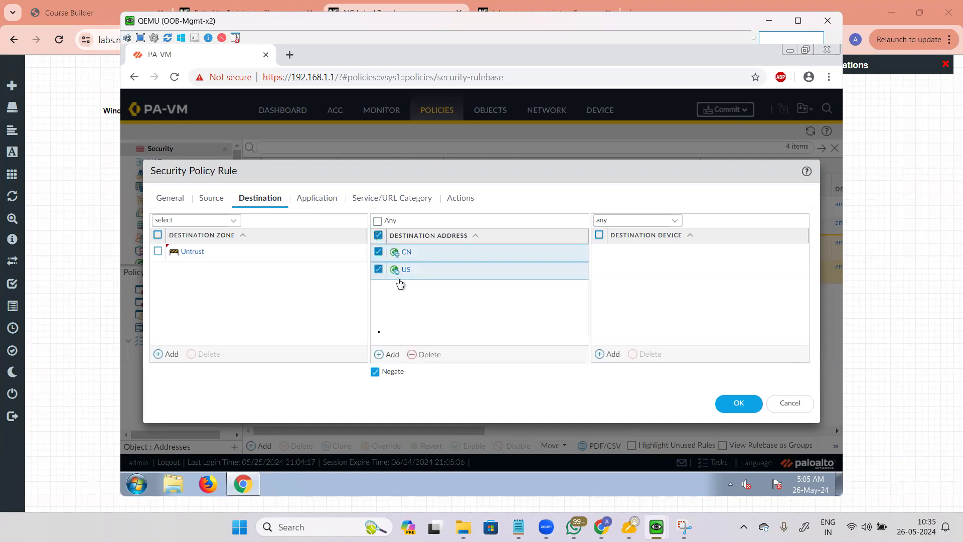
click(415, 356)
click(376, 372)
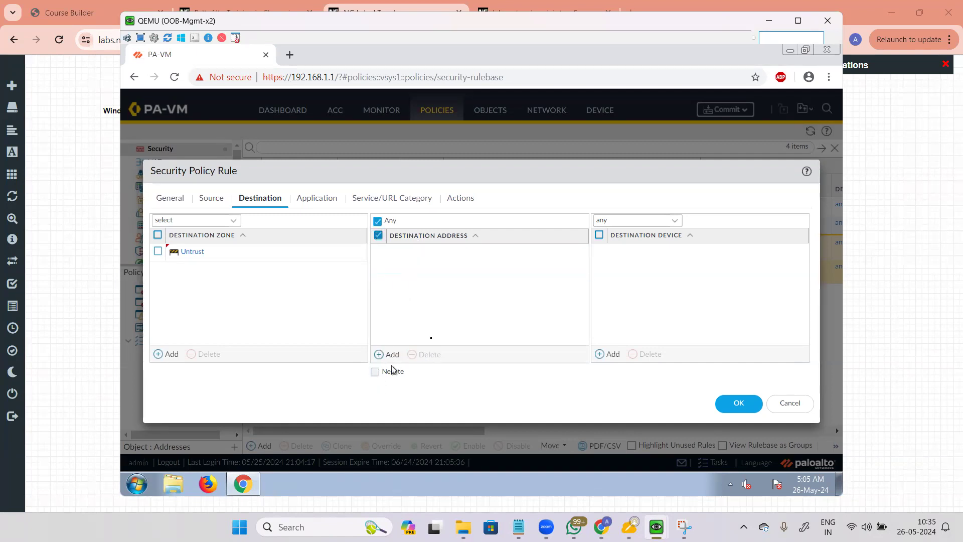
click(379, 235)
Step: Discard the empty destination address entry and tick Any as the destination address
click(328, 203)
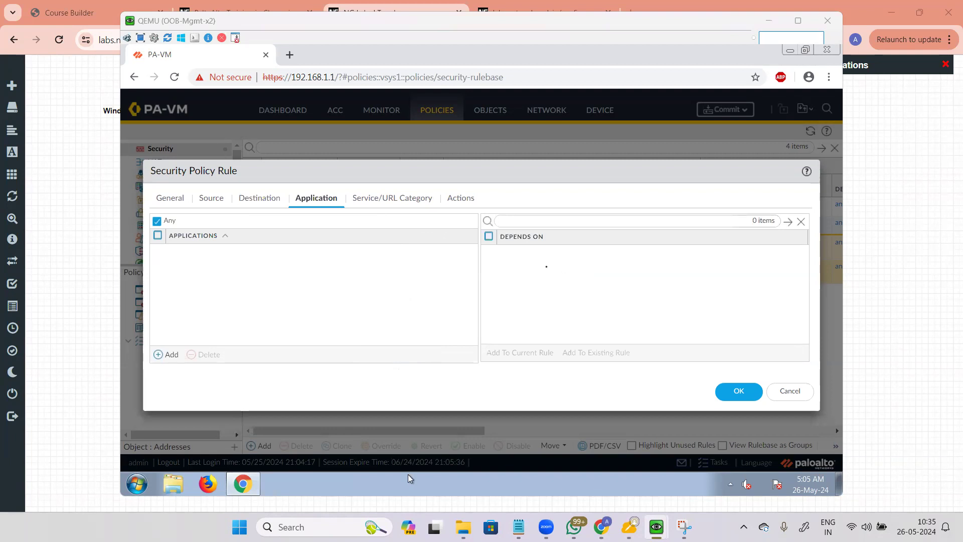
click(264, 200)
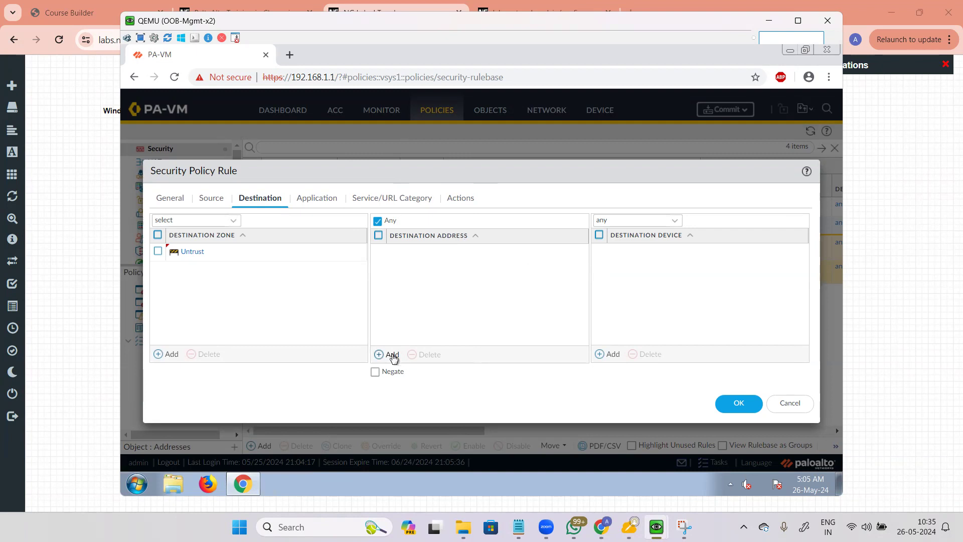
click(393, 355)
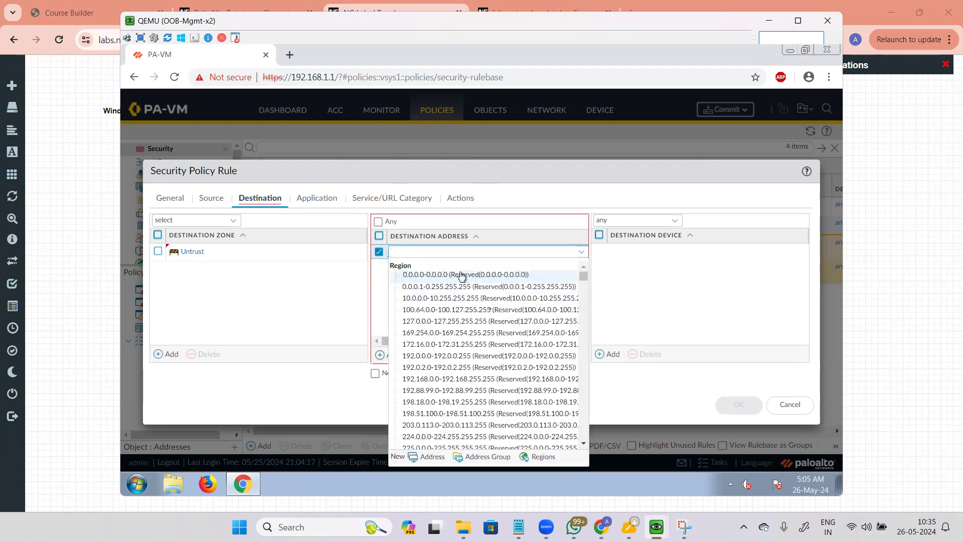
scroll(534, 339, down, 8)
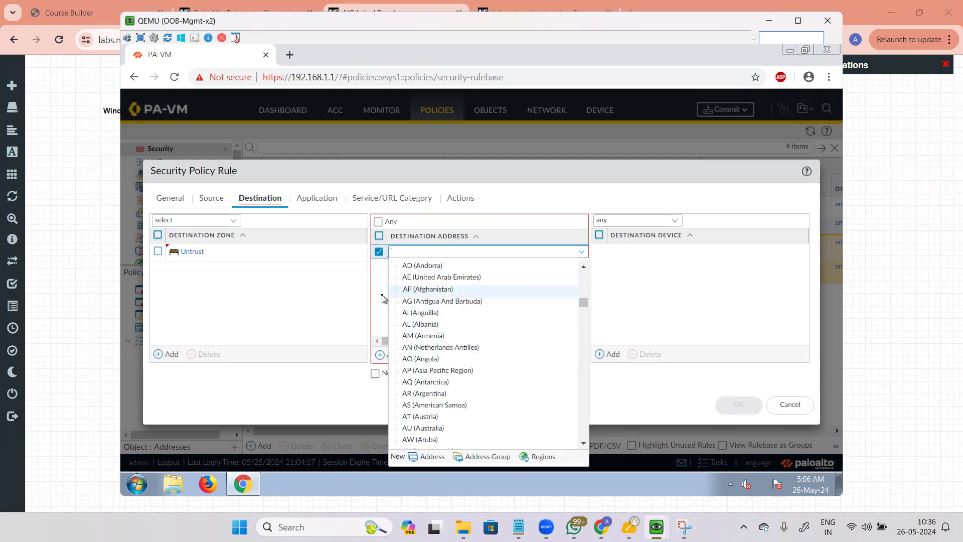
click(383, 298)
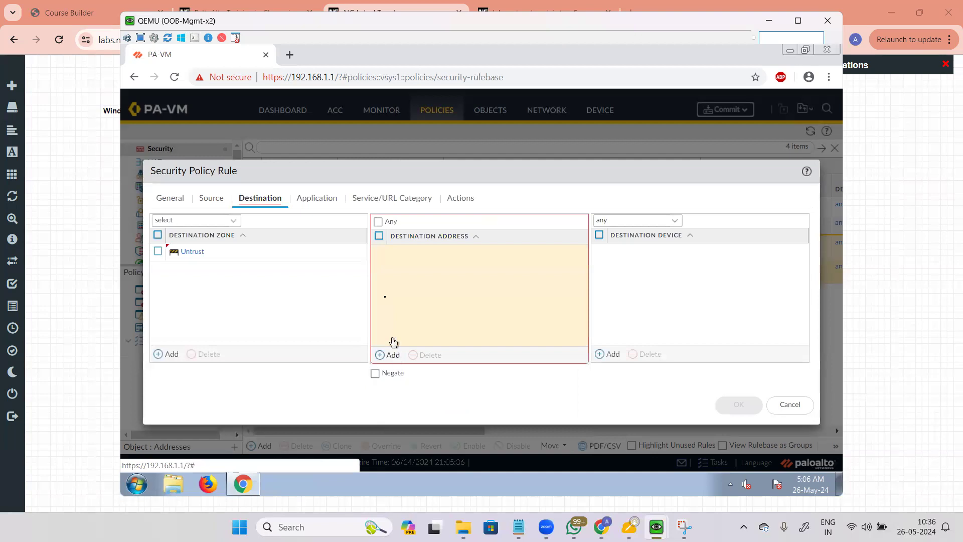
click(378, 221)
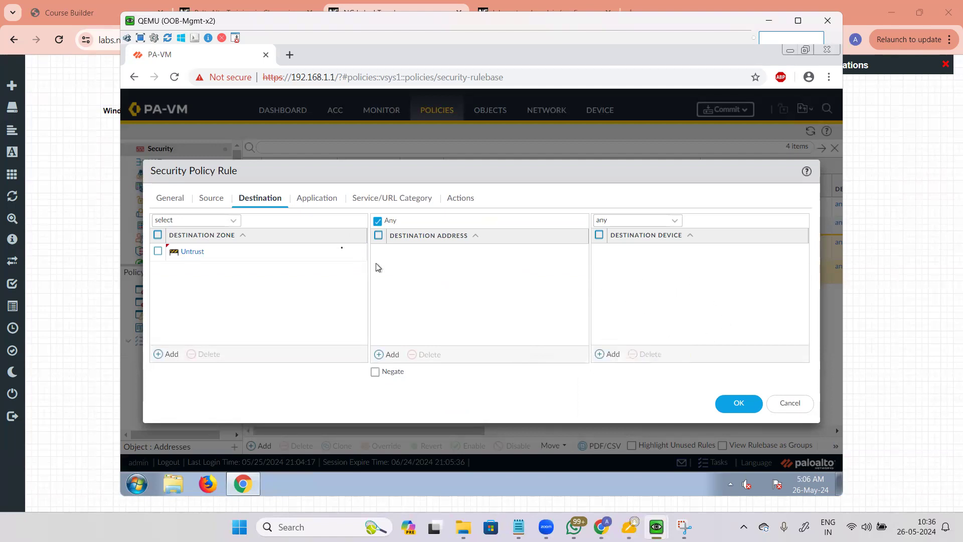
click(319, 202)
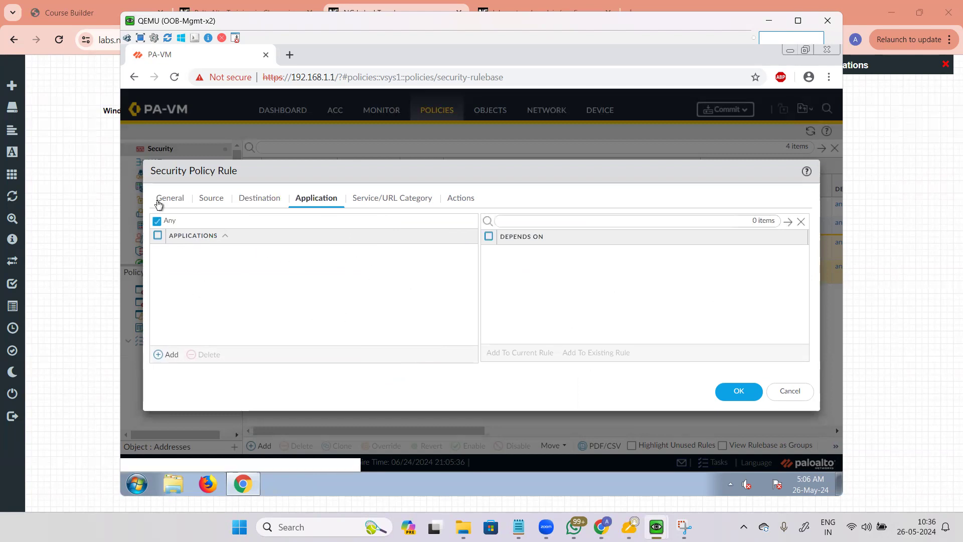
Step: Search for 'youtube', add it as an application, and add its google-base dependency to the rule
click(159, 200)
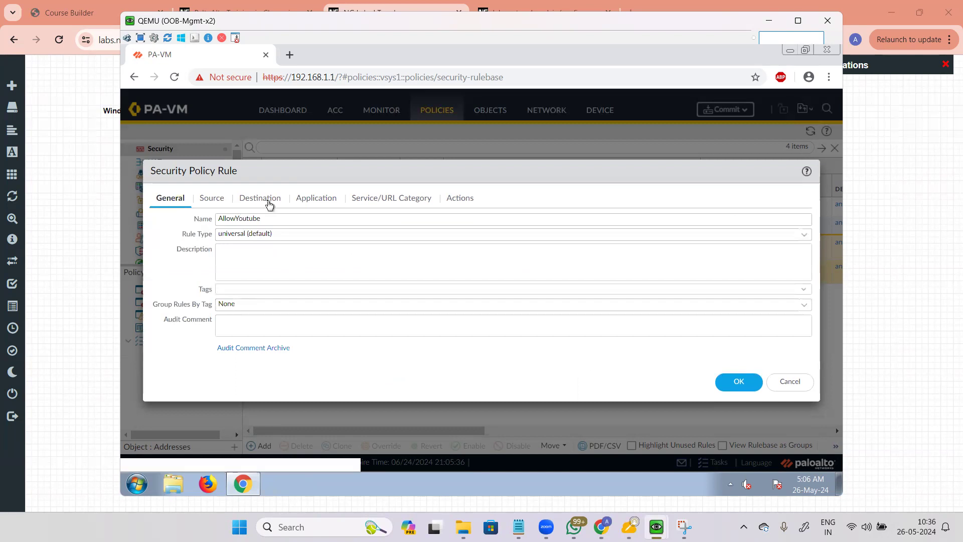
click(269, 201)
click(322, 201)
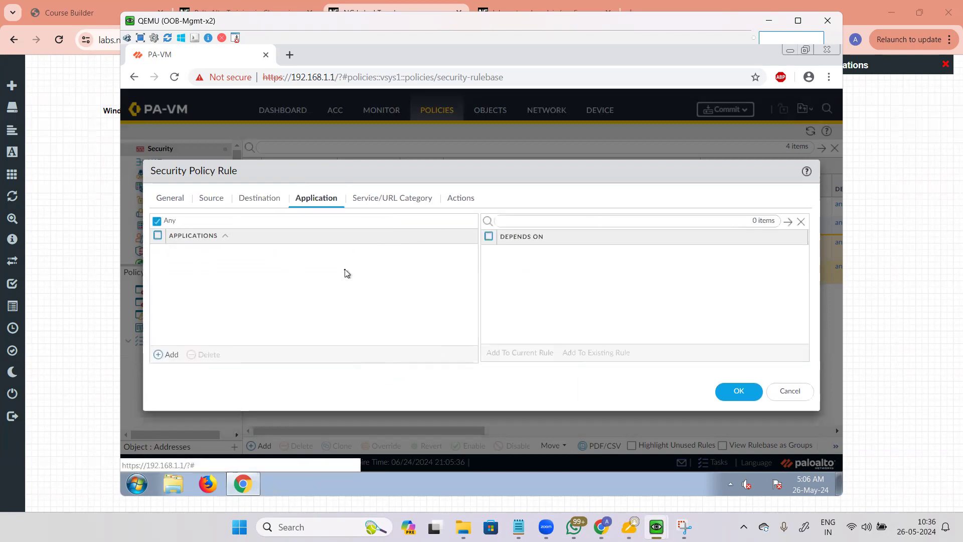
click(167, 356)
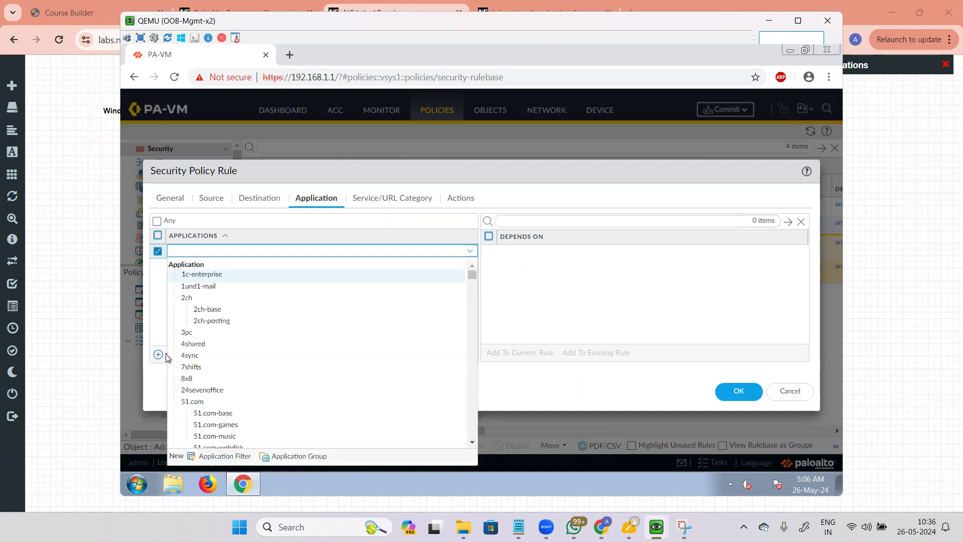
text(youtube)
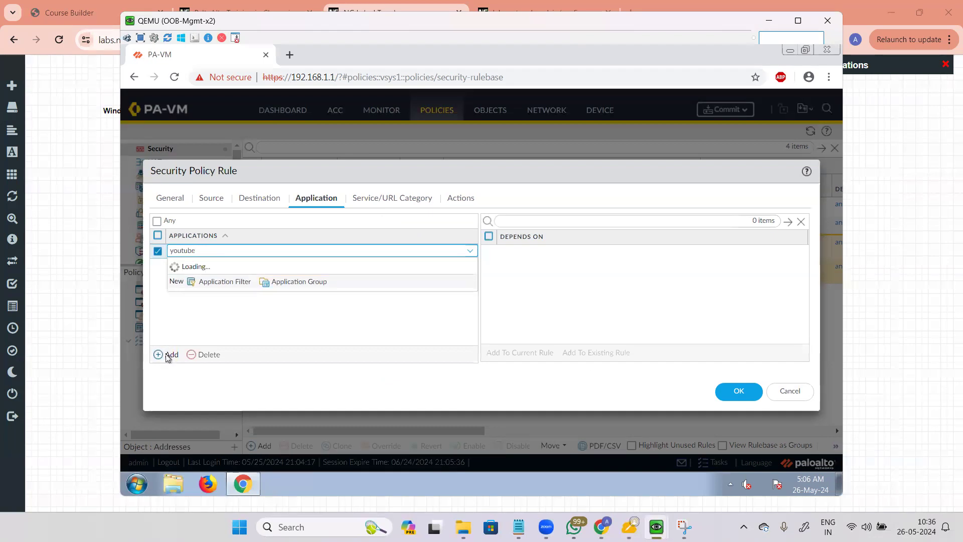
click(203, 277)
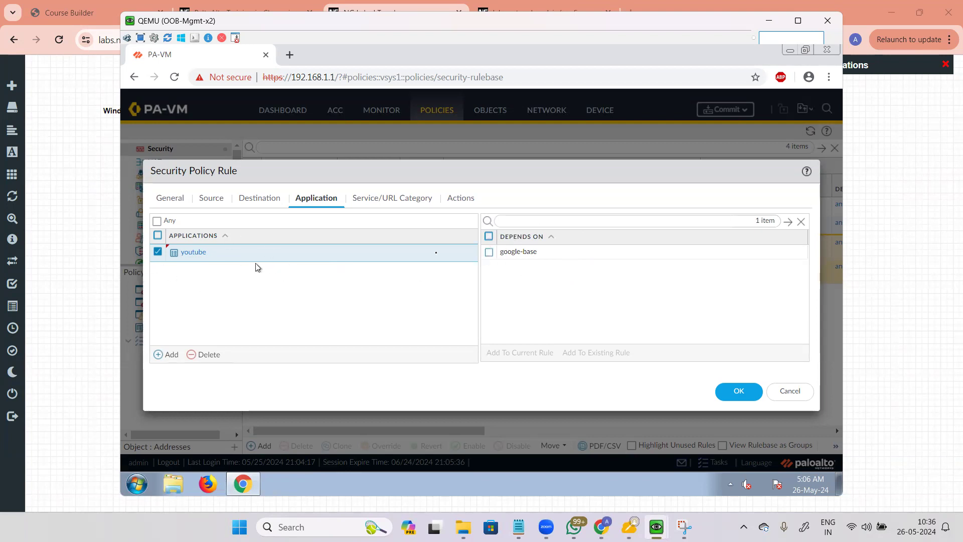
click(489, 252)
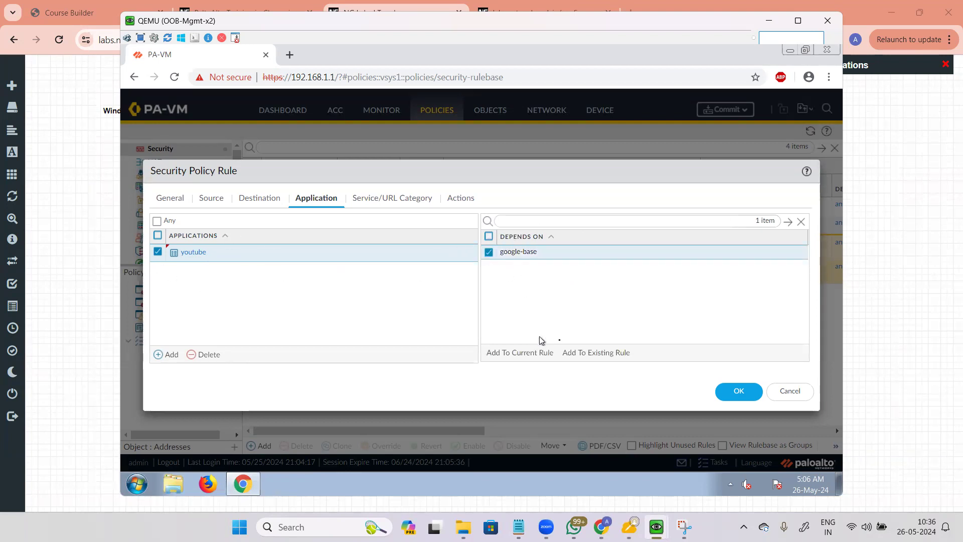
click(527, 354)
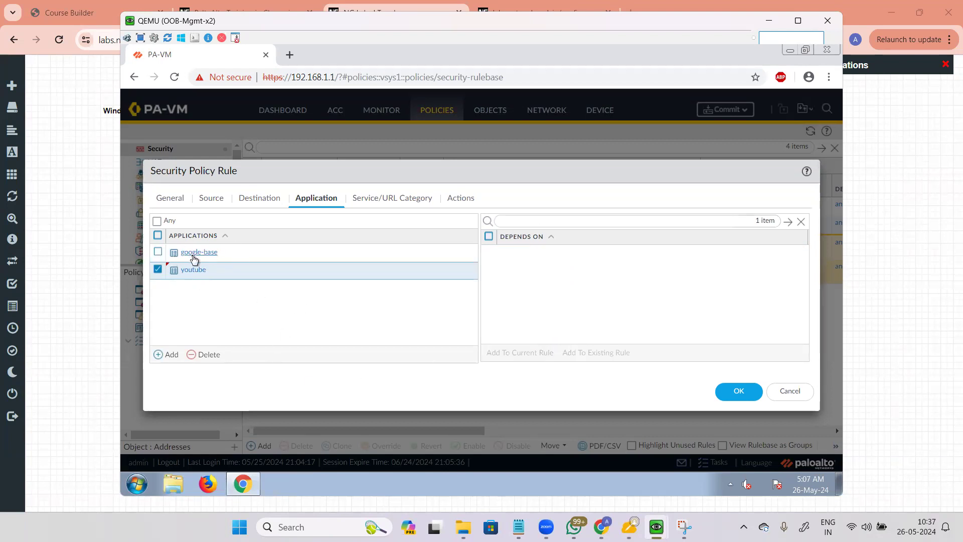
Step: Deselect youtube, start a blank third application entry, and bring the Chrome window forward
click(158, 269)
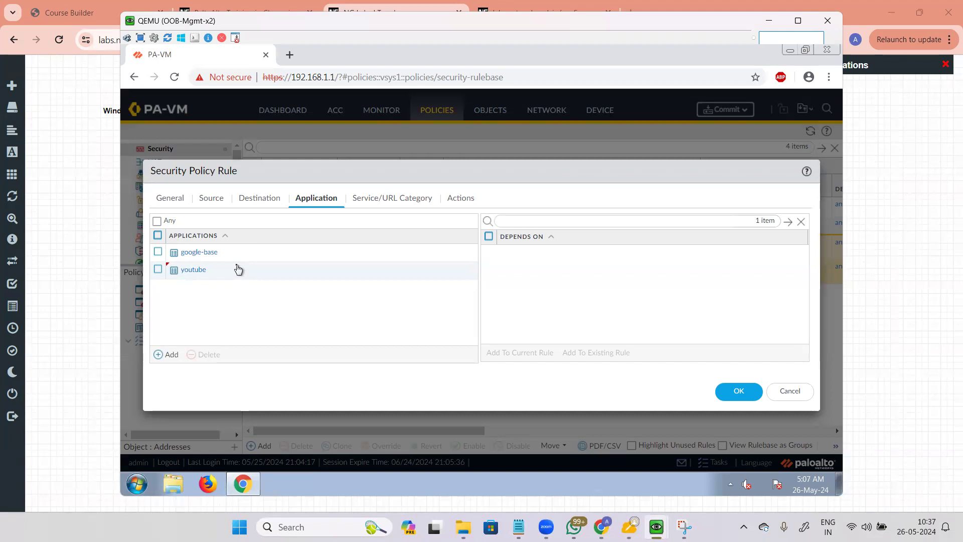
click(169, 355)
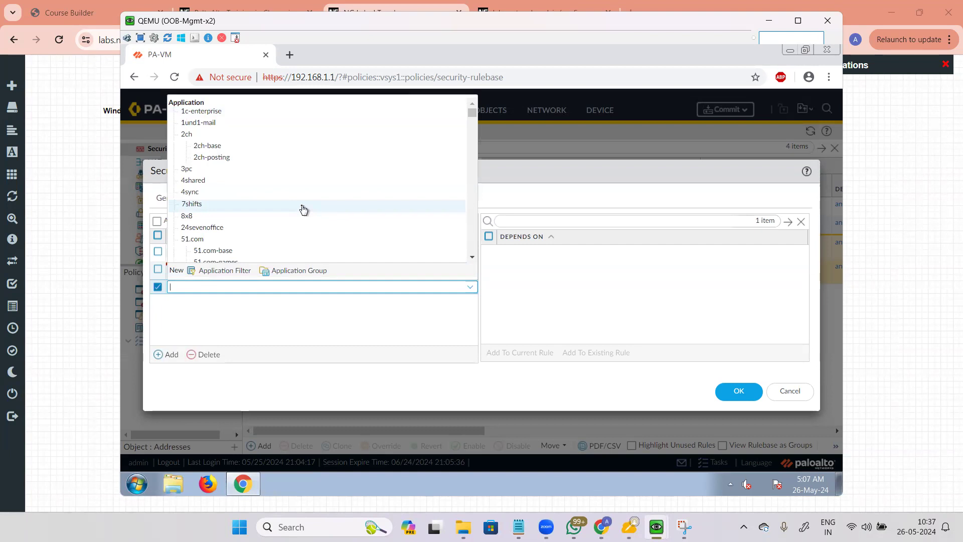
scroll(303, 209, down, 15)
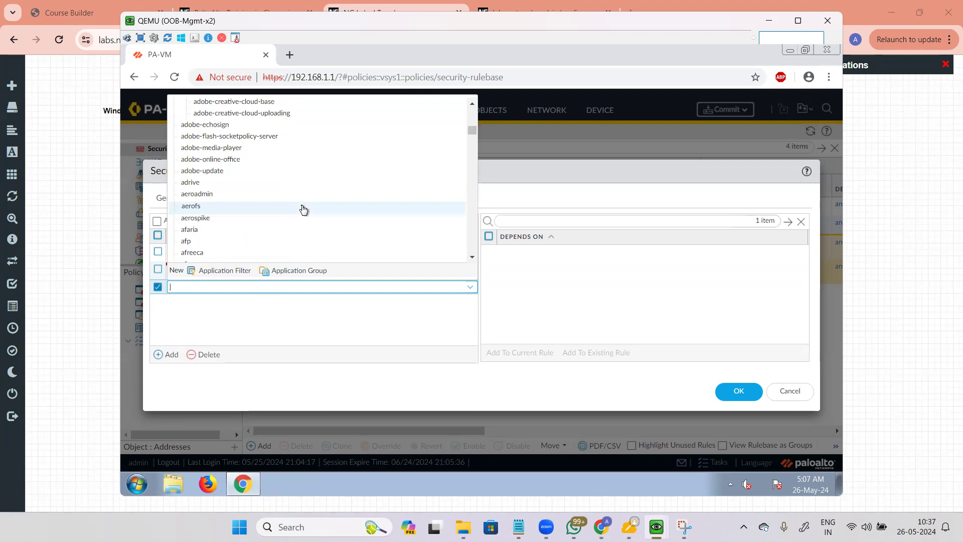
scroll(304, 210, down, 20)
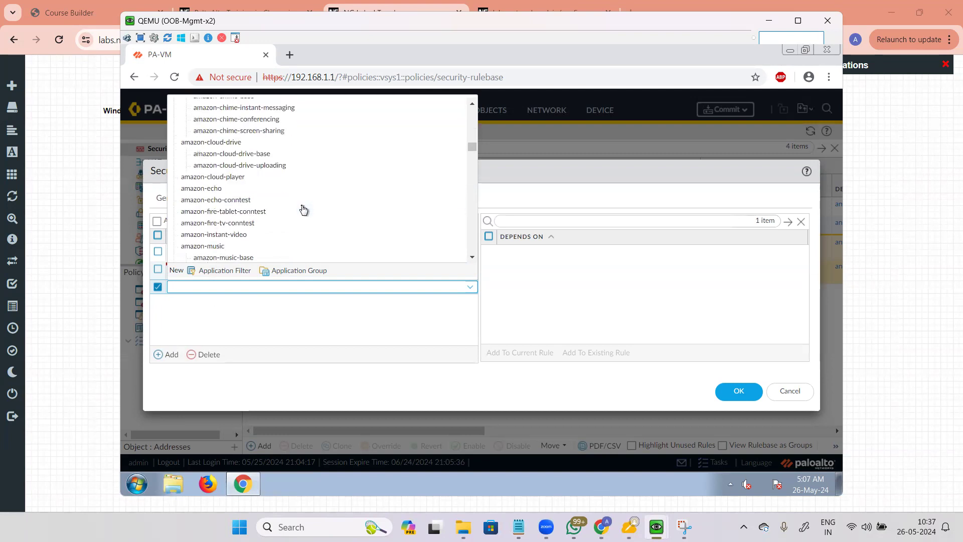
click(61, 244)
Step: Search Google for 'applipe' in a new tab and open the Palo Alto Applipedia site
click(631, 13)
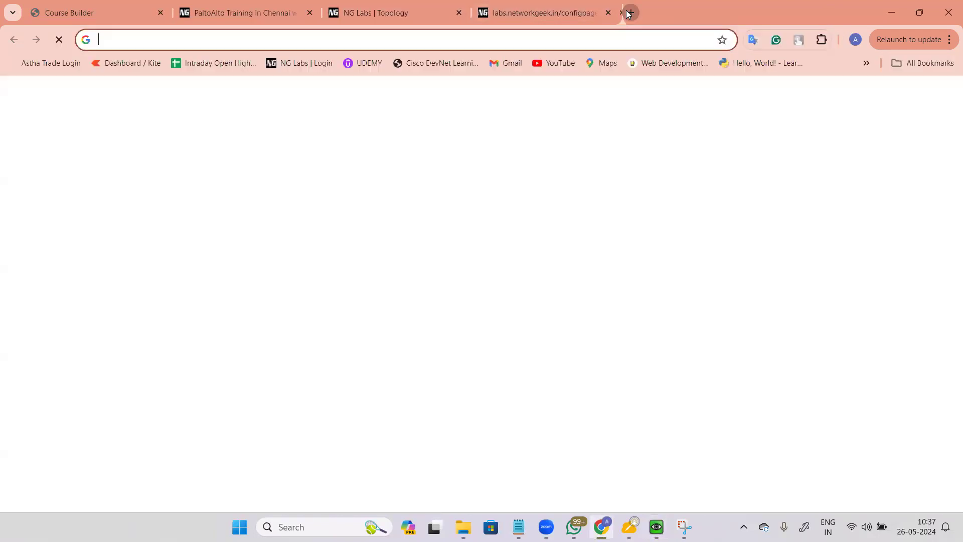
text(appl)
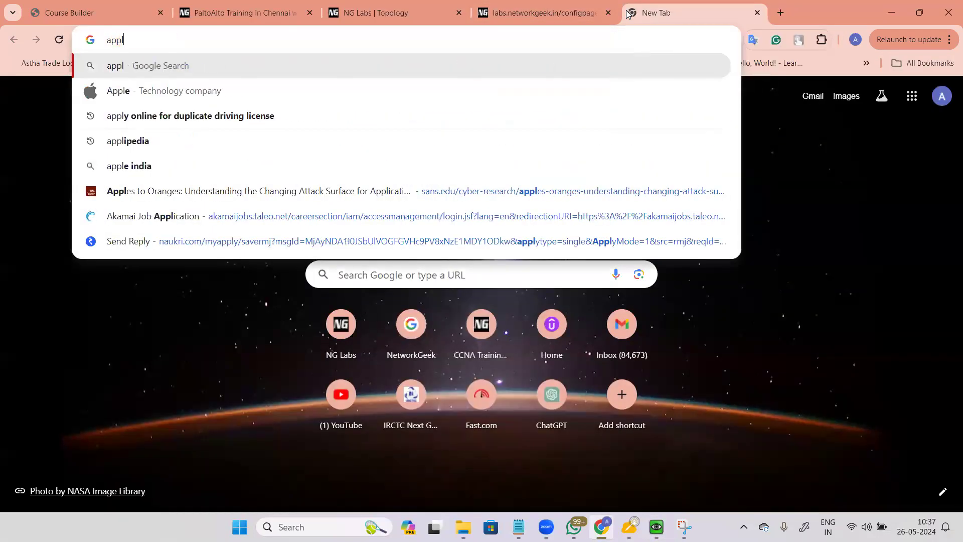
text(ipedia)
key(Return)
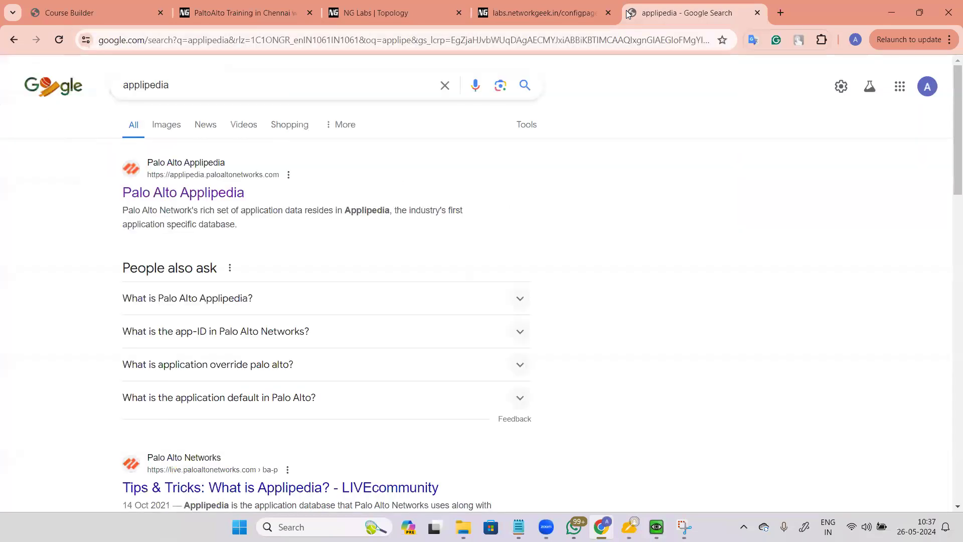
click(201, 193)
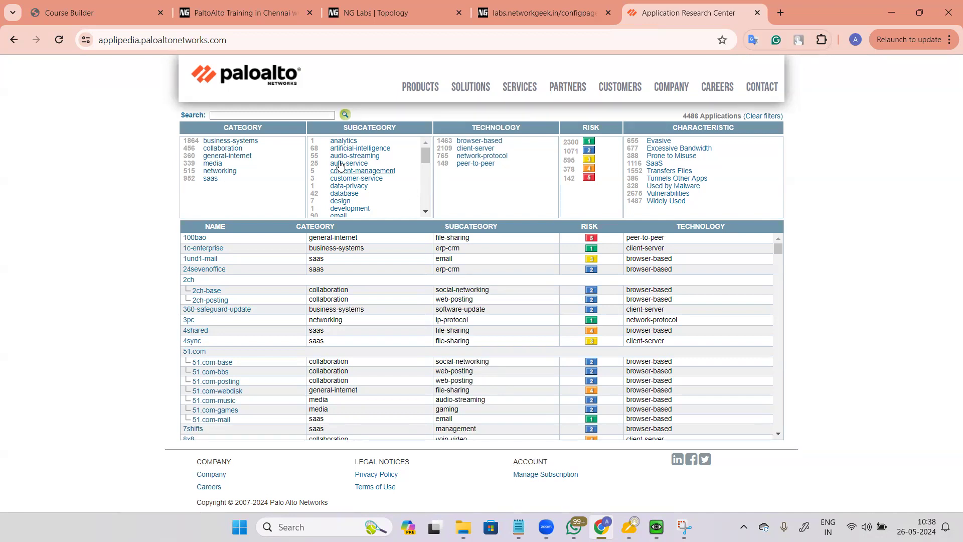
Step: Search Applipedia for 'zoom' and open the zoom application's details
click(276, 118)
text(zoom)
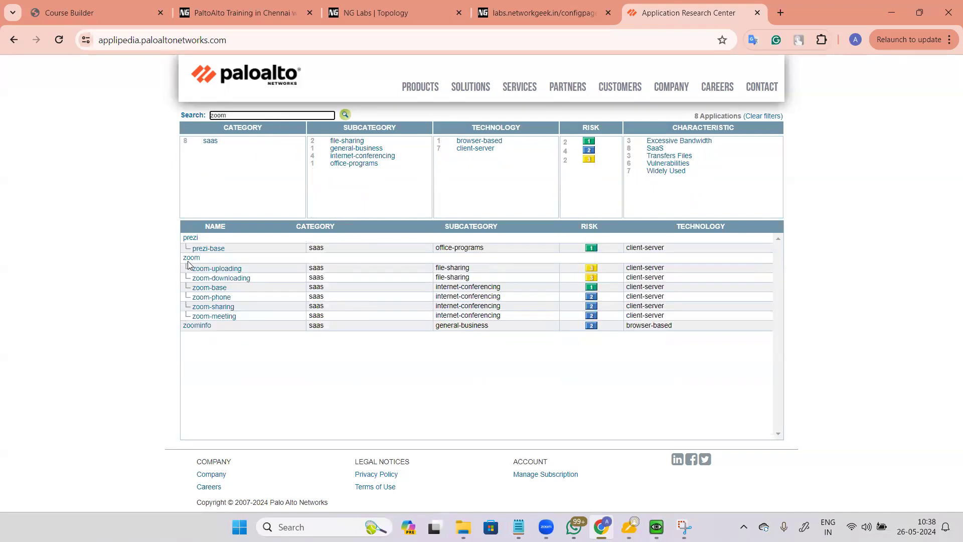
click(191, 257)
Step: Highlight parts of zoom's HD video conferencing description, then open the zoom-sharing details
drag(351, 180, 607, 179)
click(442, 209)
drag(353, 176, 530, 183)
click(437, 192)
drag(432, 178, 602, 179)
click(586, 213)
click(659, 136)
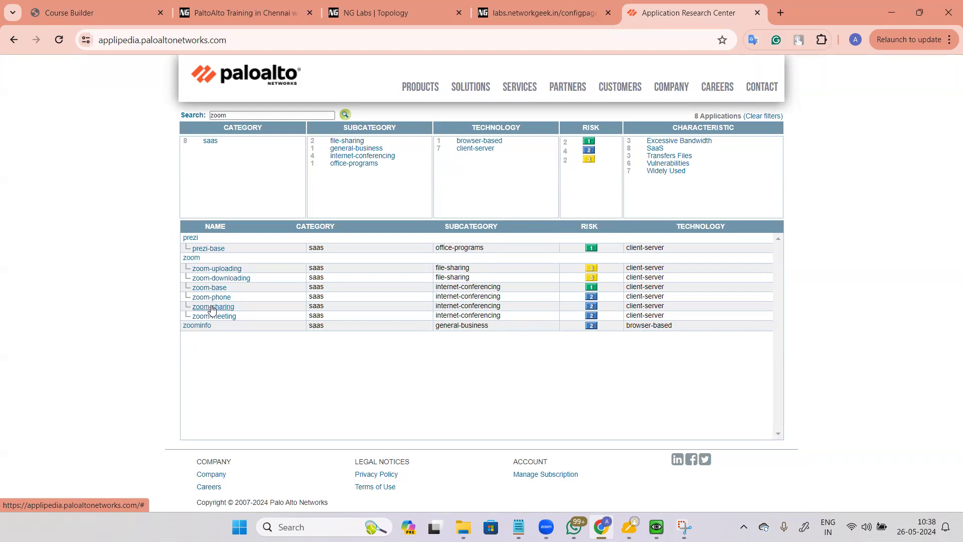
click(212, 308)
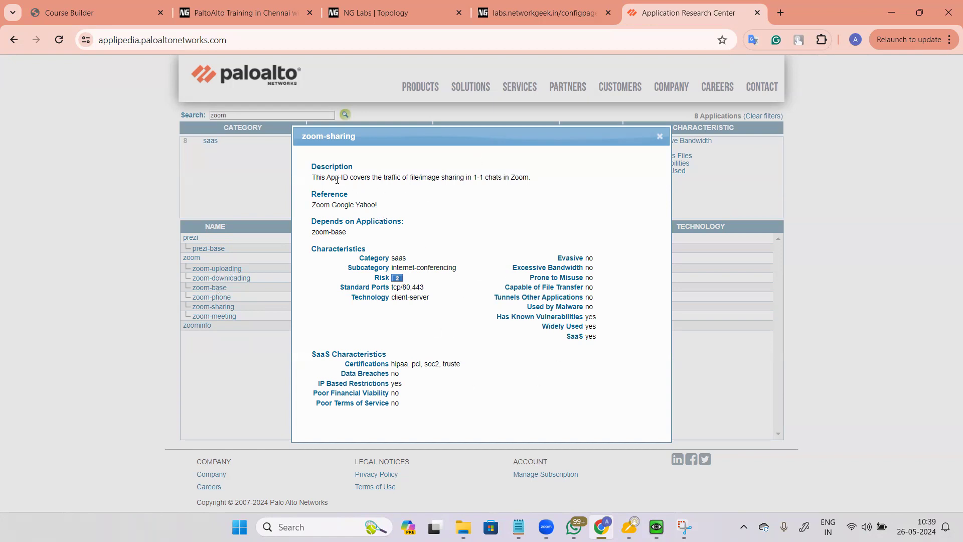
Step: Highlight zoom-sharing's description, including its file/image sharing phrase
drag(325, 177, 408, 178)
click(501, 176)
drag(468, 178, 555, 185)
click(453, 180)
drag(400, 174, 472, 180)
click(461, 213)
Step: Highlight the zoom-base dependency, saas category and client-server technology, then close the details
mouse_move(308, 236)
mouse_down()
mouse_move(354, 234)
mouse_move(312, 236)
mouse_up()
click(423, 239)
click(357, 236)
drag(408, 260, 313, 247)
click(409, 266)
drag(392, 260, 360, 289)
click(446, 266)
click(449, 300)
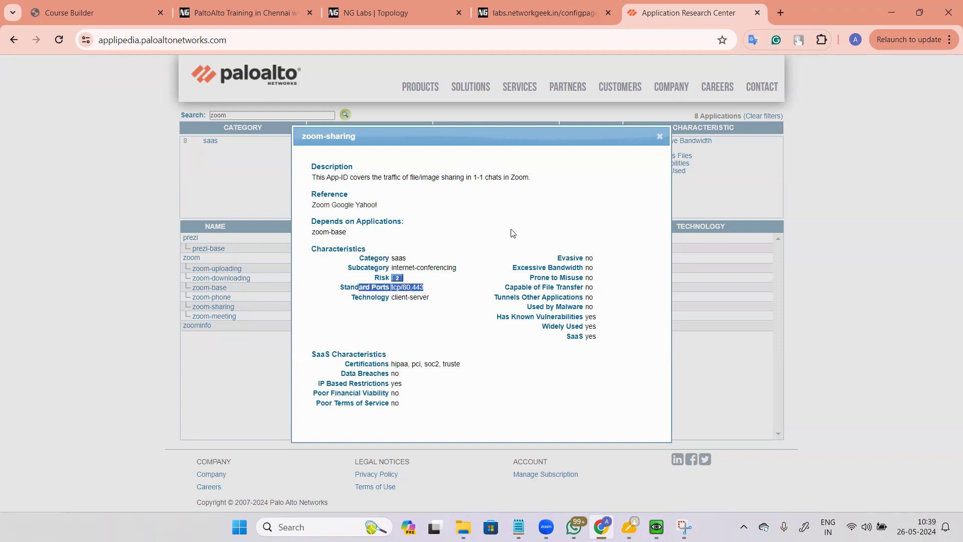
click(442, 301)
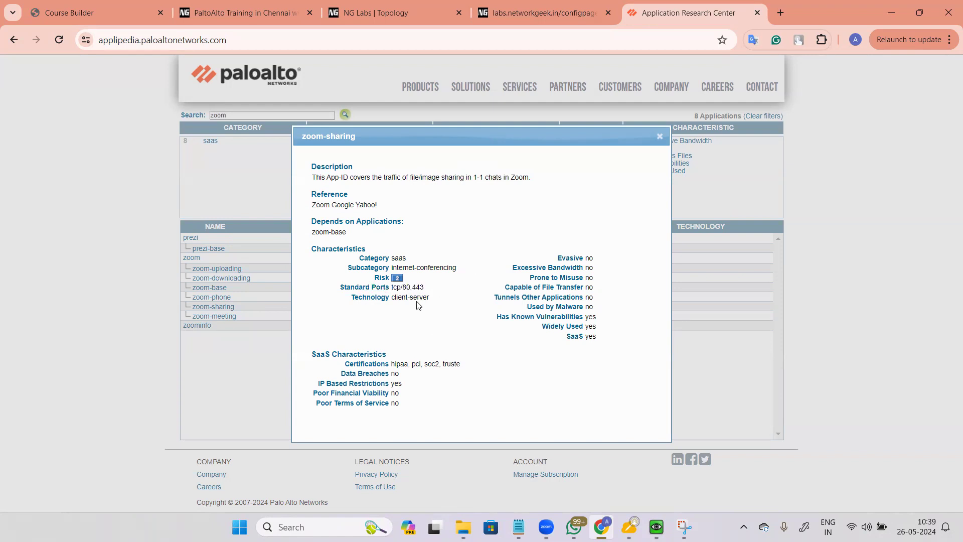
drag(371, 301, 443, 304)
click(660, 136)
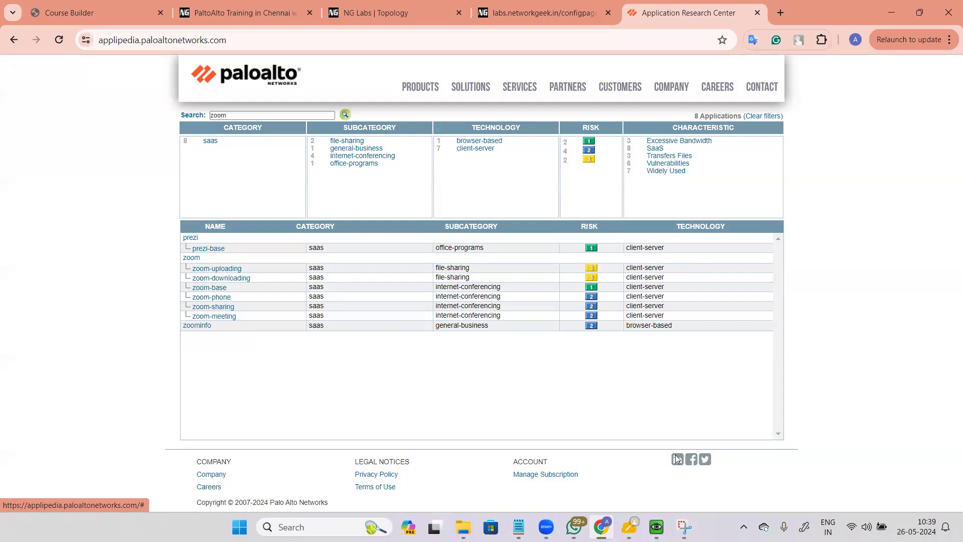
Step: Clear the 'zoom' search in Applipedia so all applications are listed
key(alt+Tab)
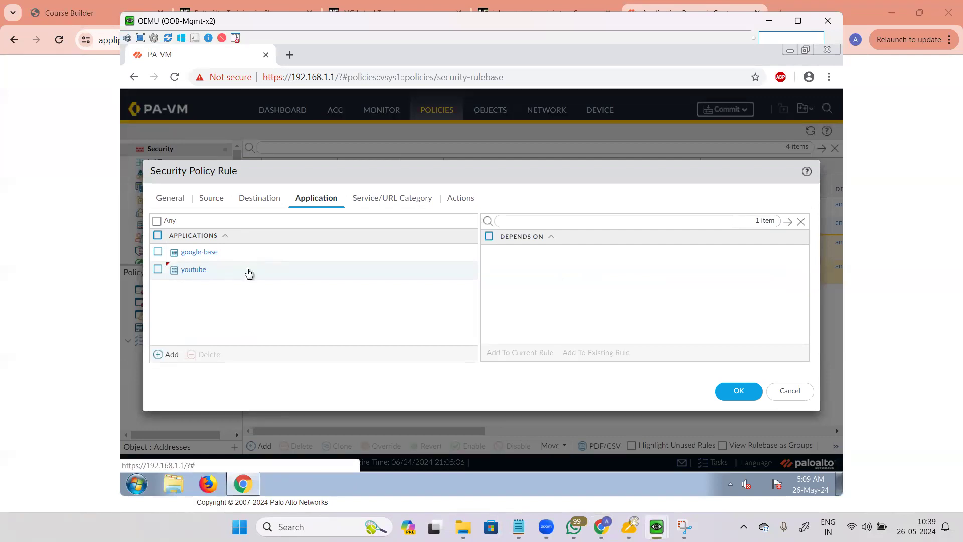
key(alt+Tab)
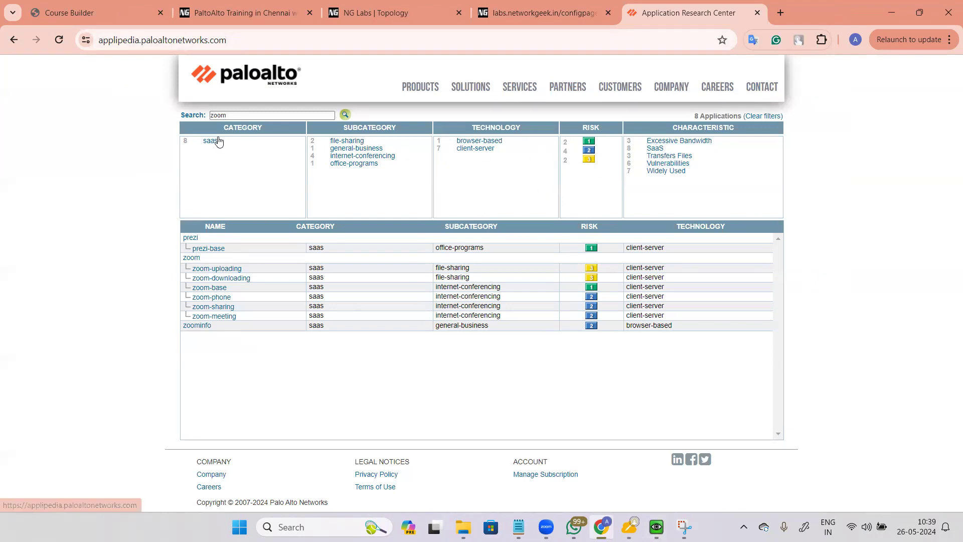
drag(325, 114, 183, 115)
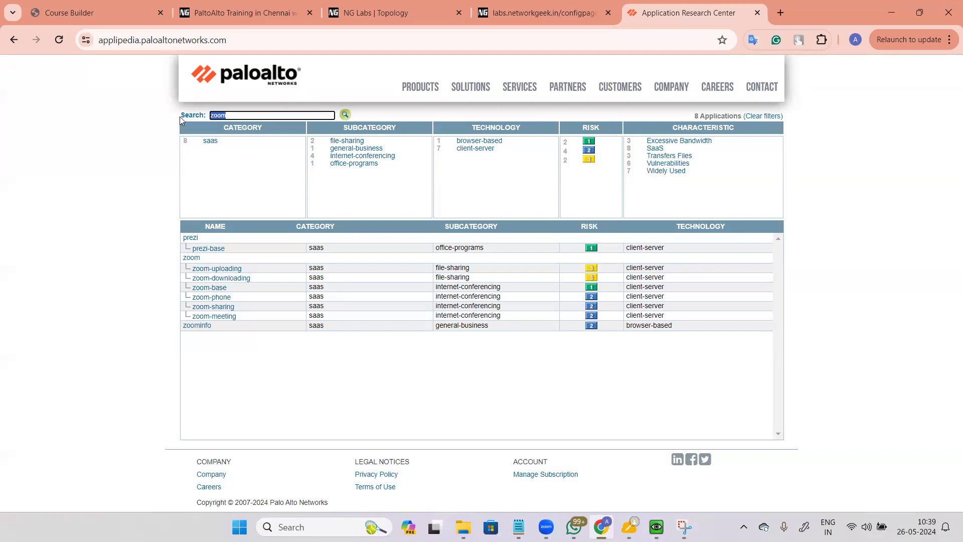
key(BackSpace)
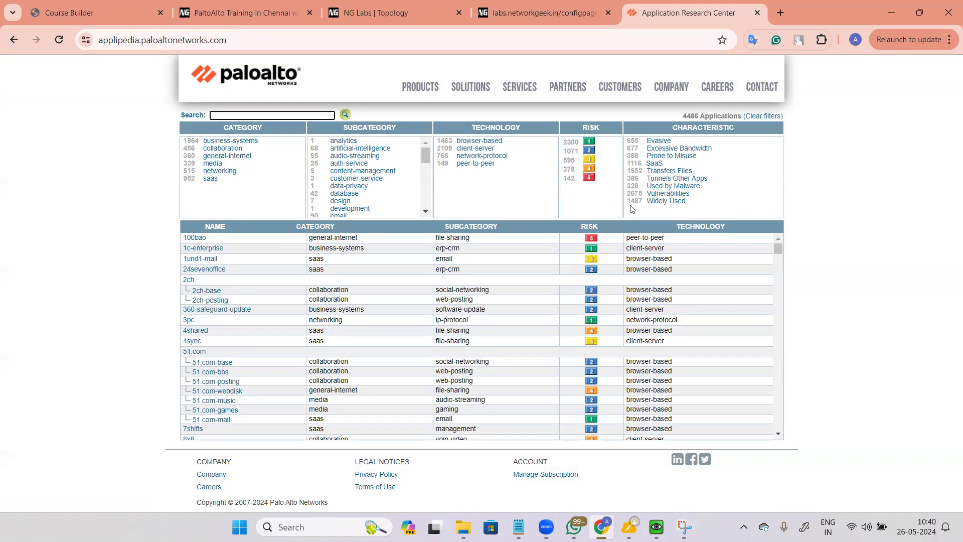
Step: Highlight the total of 4486 applications and return to the PA-VM window
drag(684, 115, 704, 114)
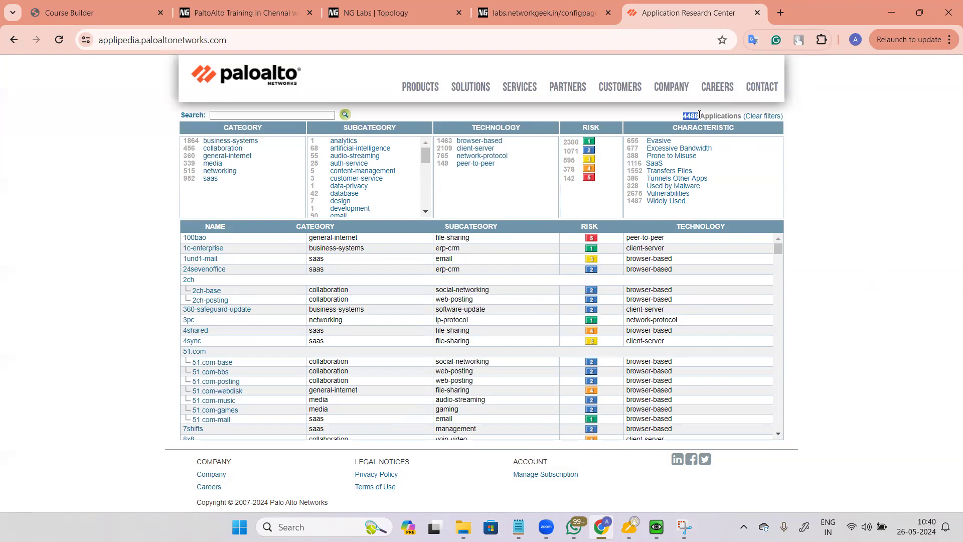
click(861, 318)
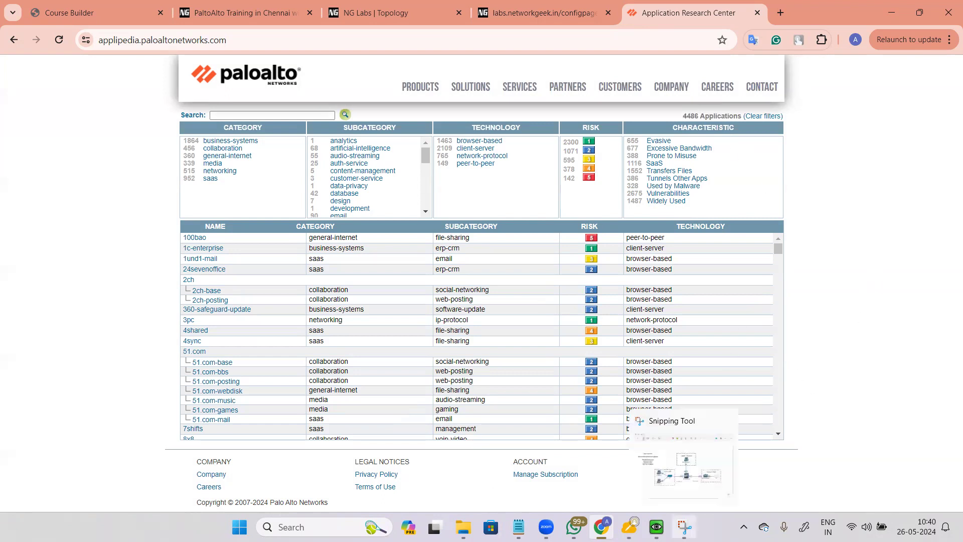
mouse_move(658, 527)
click(647, 465)
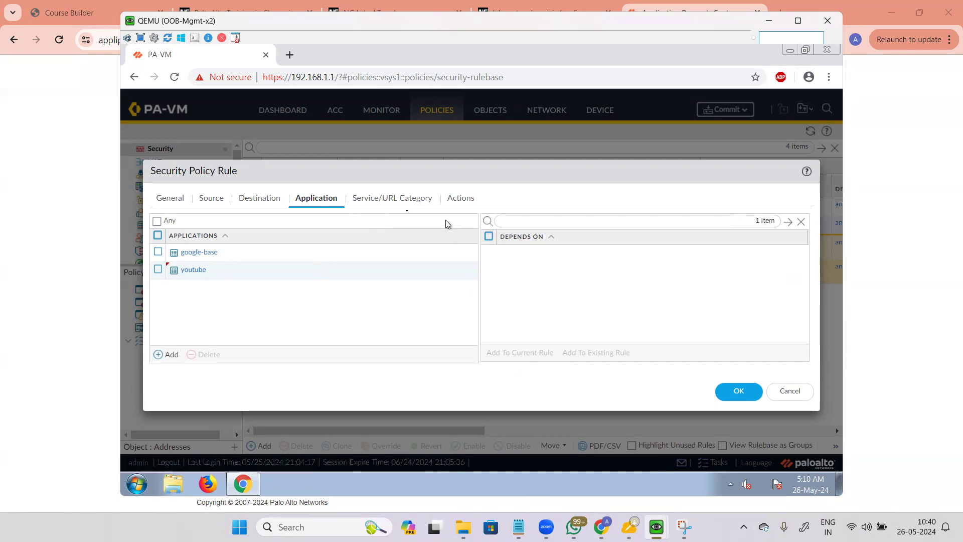
Step: Add service-http and service-https as the rule's services
click(384, 201)
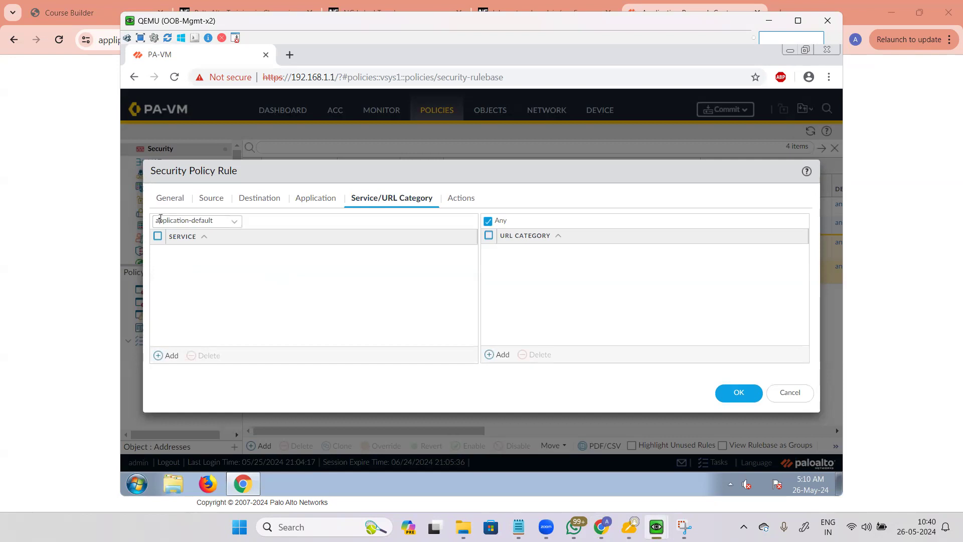
drag(159, 221, 218, 296)
click(171, 356)
click(216, 256)
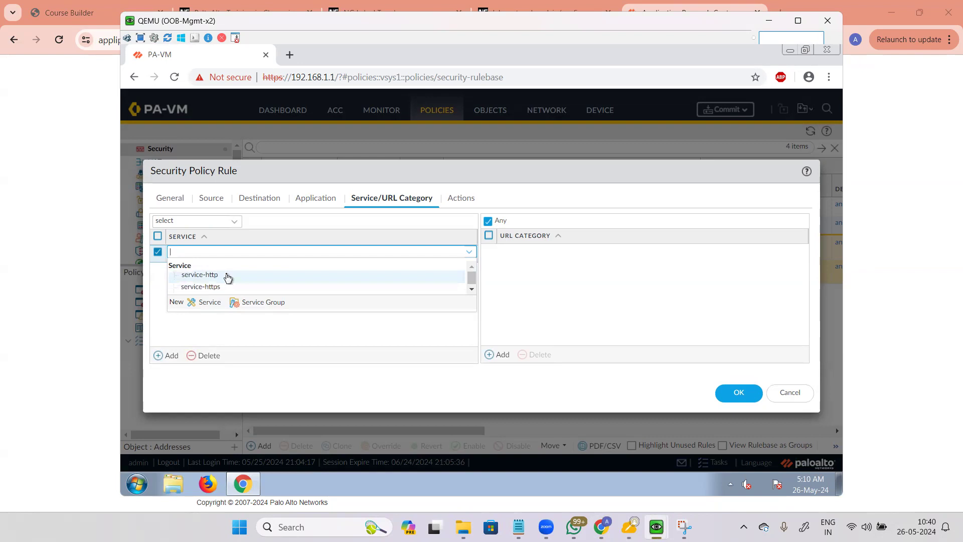
click(225, 275)
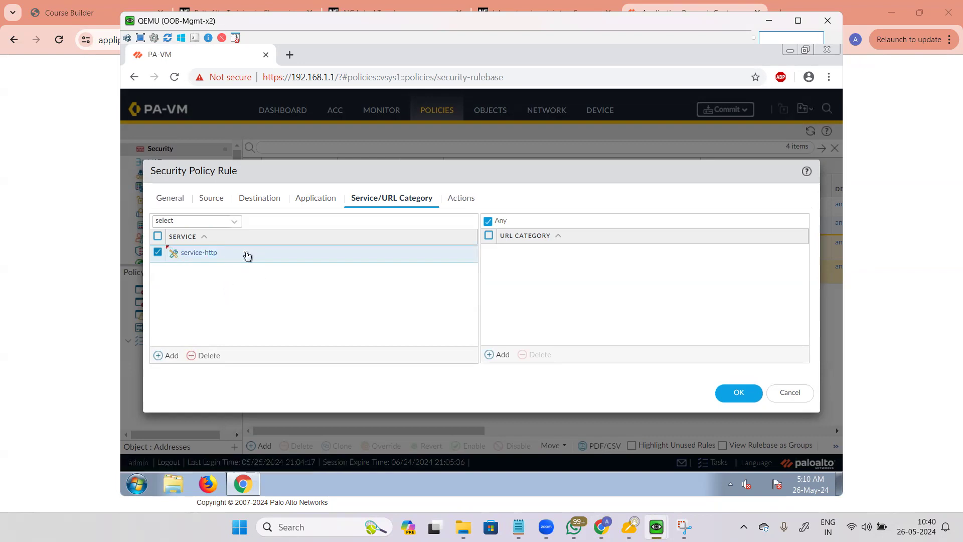
click(169, 355)
click(249, 272)
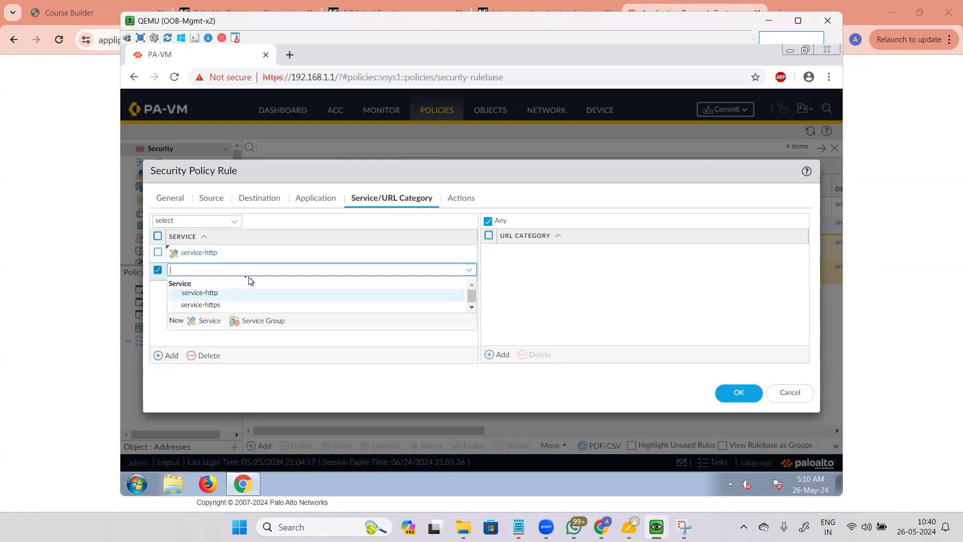
click(203, 304)
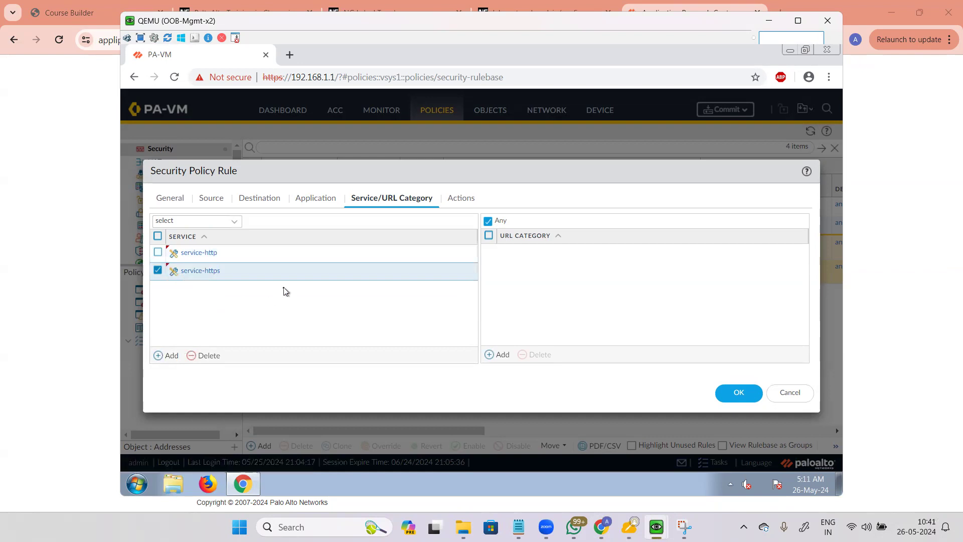
Step: Start a third service row defined as a new custom service
click(159, 355)
click(276, 287)
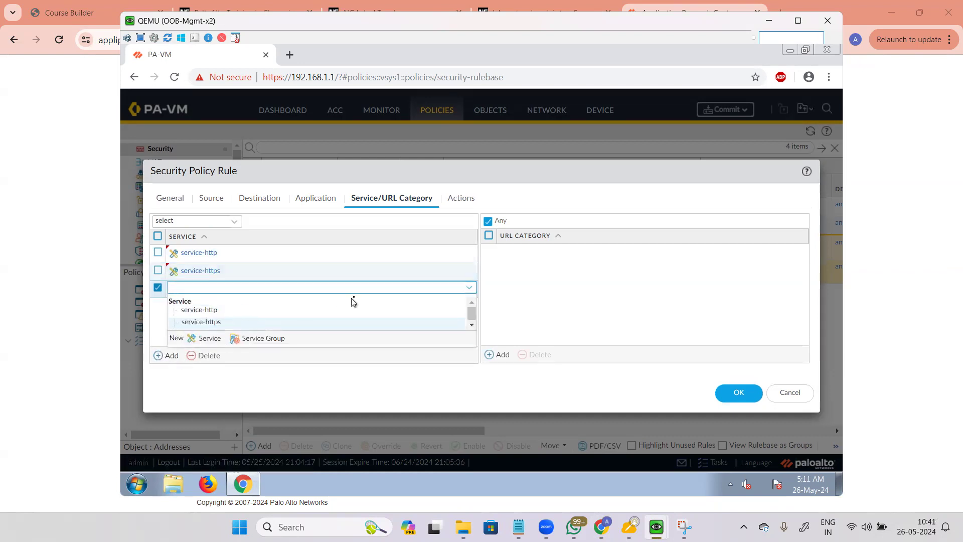
click(353, 297)
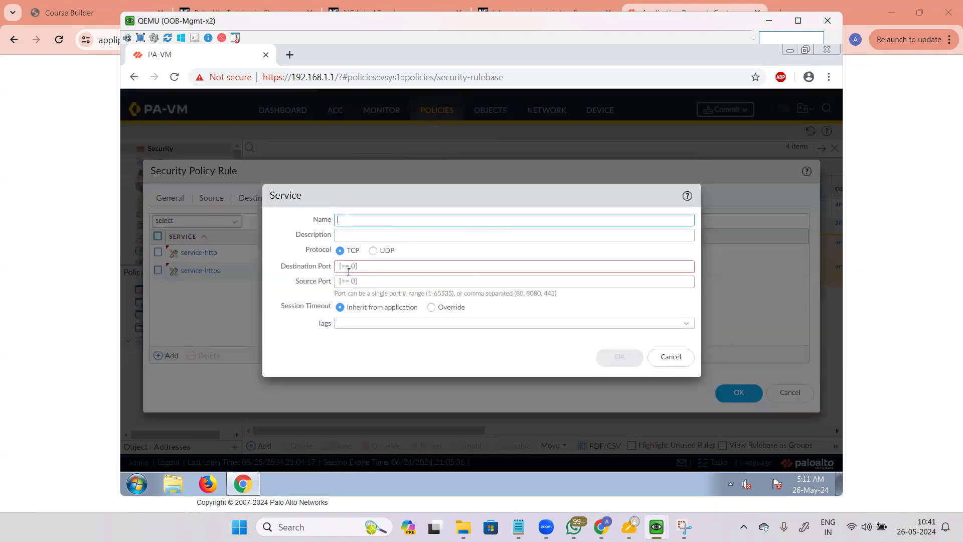
Step: Define TCP service 'service-rdp' on destination port 3389 and save it to the rule
click(354, 272)
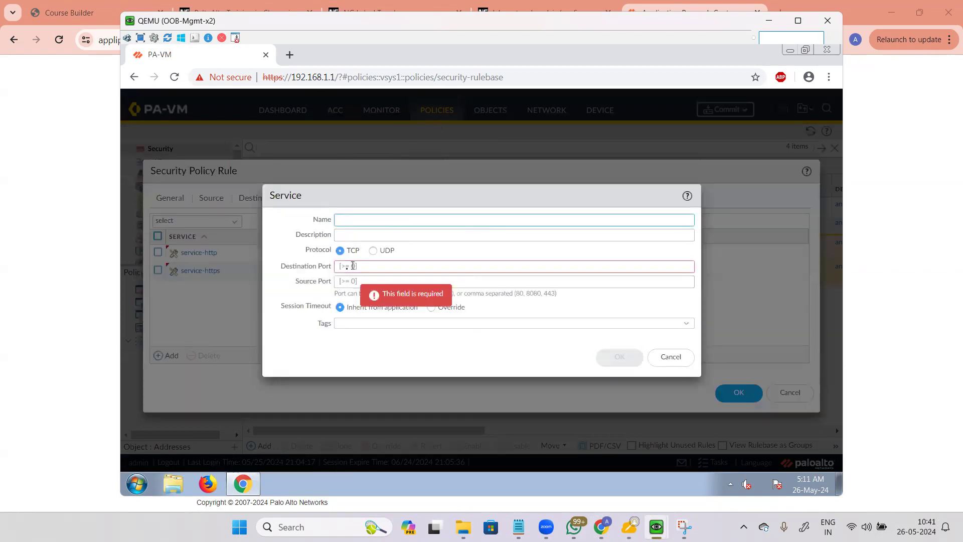
click(372, 219)
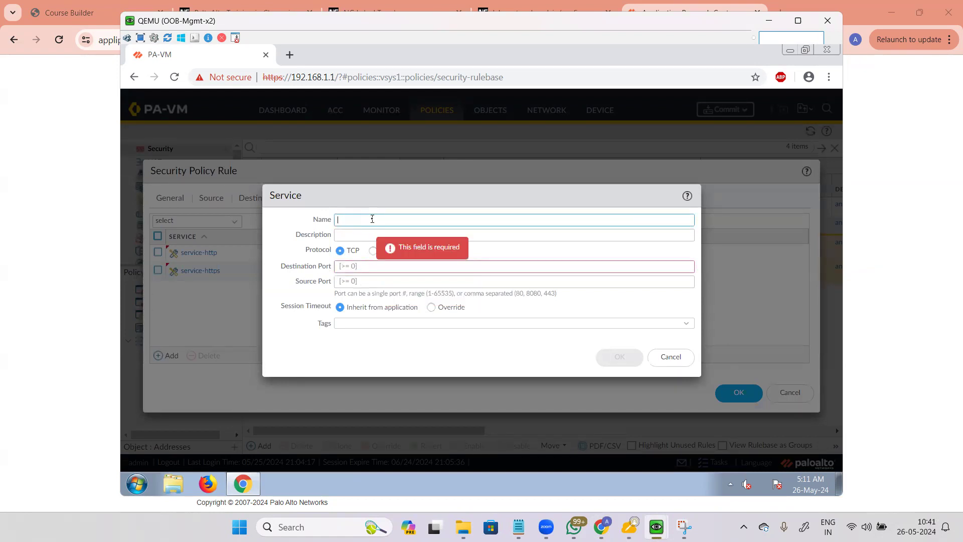
text(service-rdp)
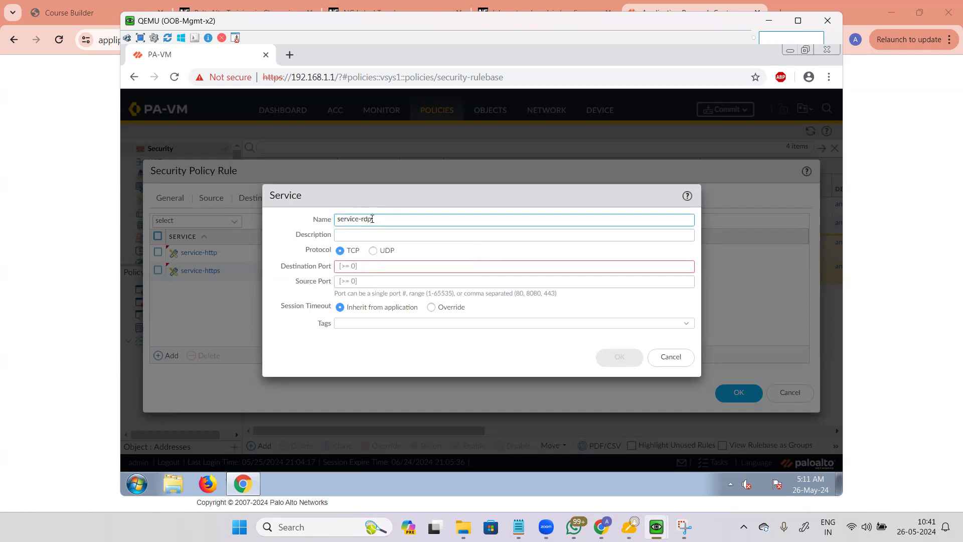
click(371, 269)
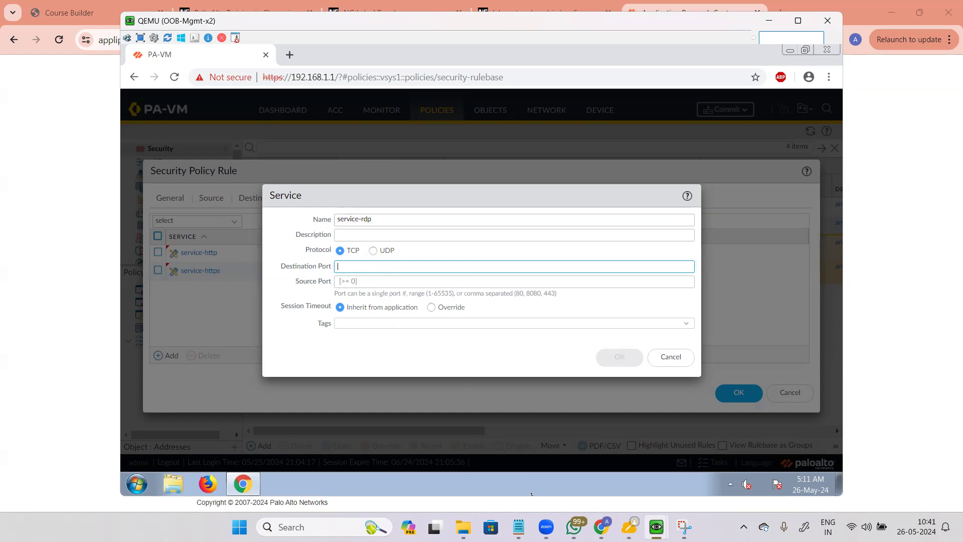
click(602, 527)
click(440, 268)
click(425, 270)
text(3389)
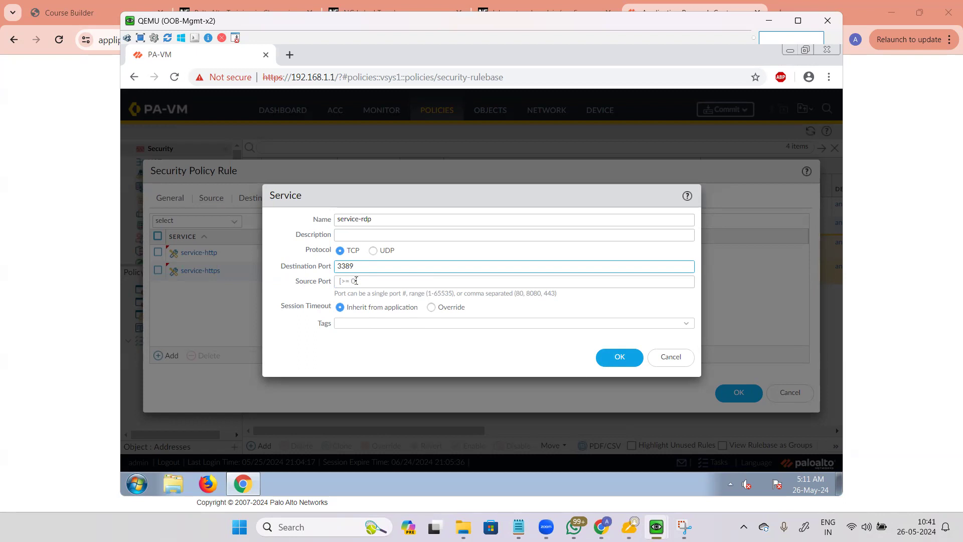
drag(282, 266, 329, 273)
click(289, 297)
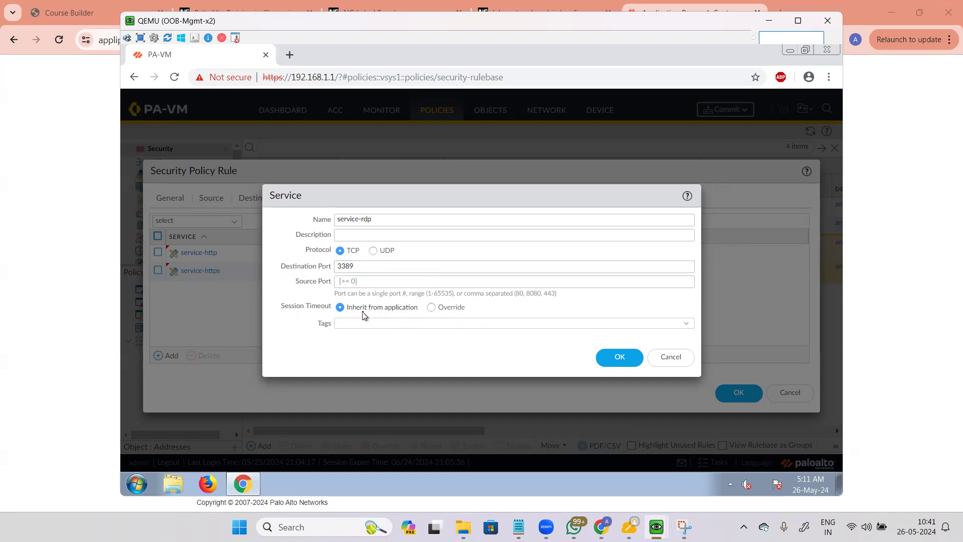
click(619, 357)
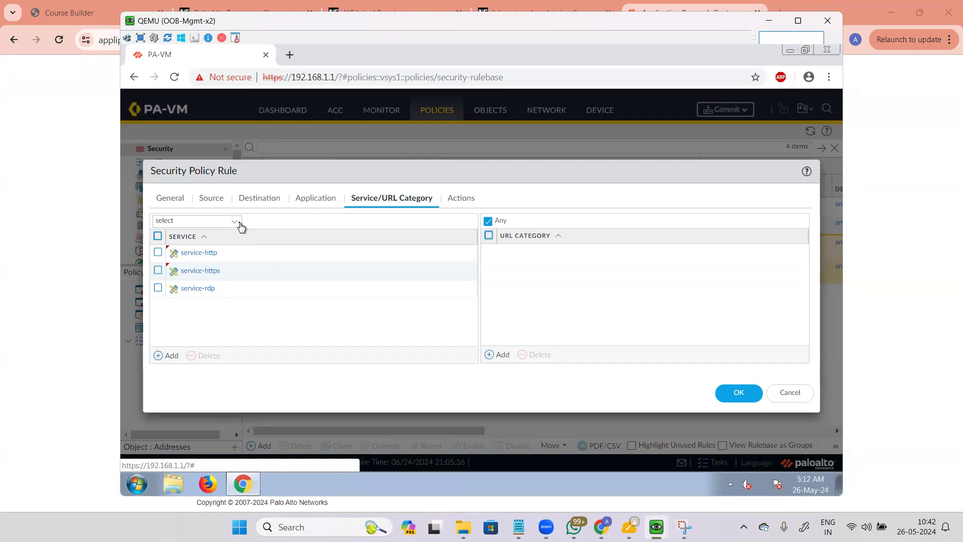
Step: Delete the three listed services (service-http, service-https, service-rdp) from the rule
click(241, 226)
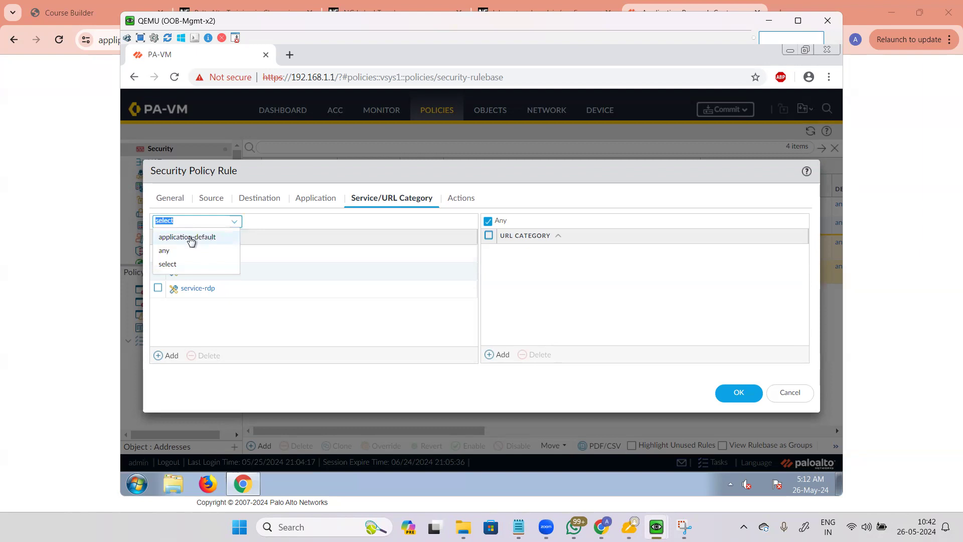
click(374, 223)
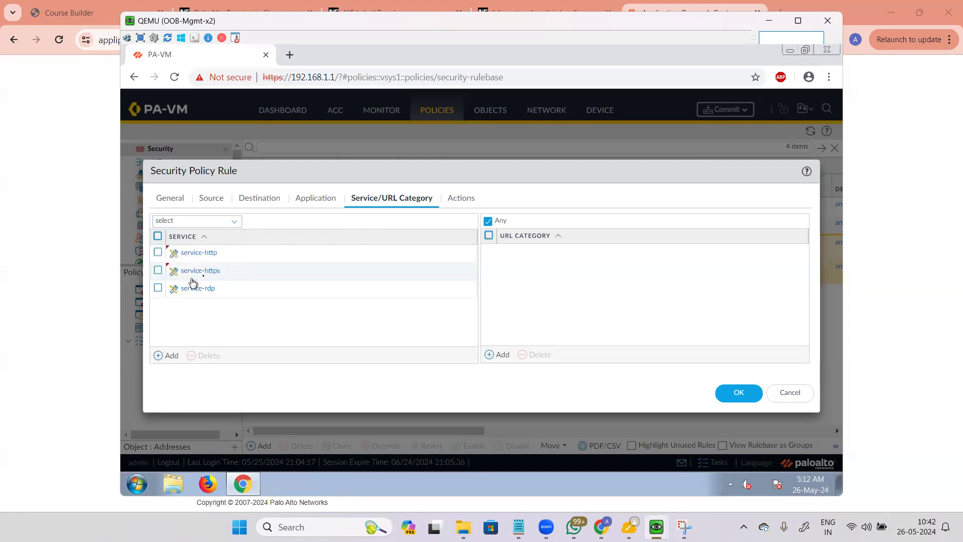
click(158, 237)
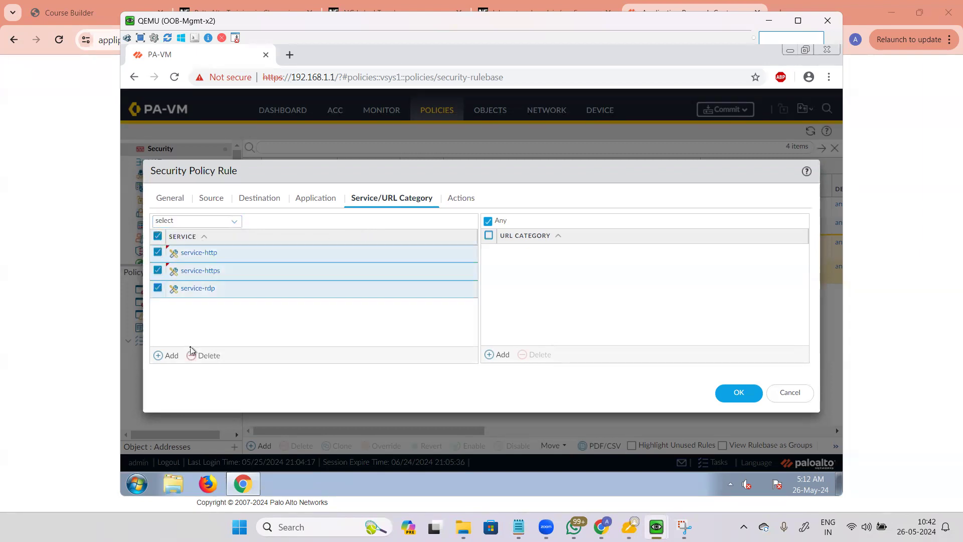
click(198, 355)
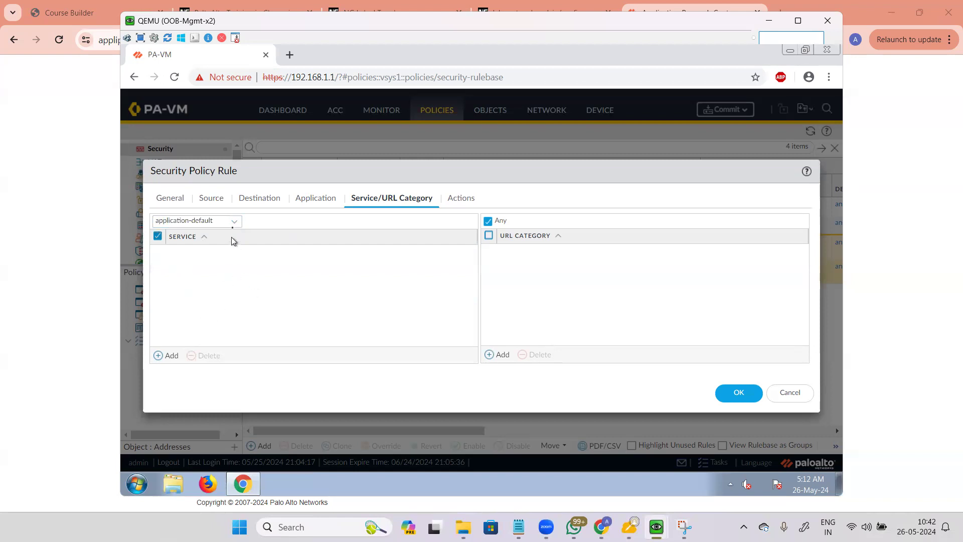
Step: Set the rule's service to application-default, then switch to the Applipedia browser page
click(232, 222)
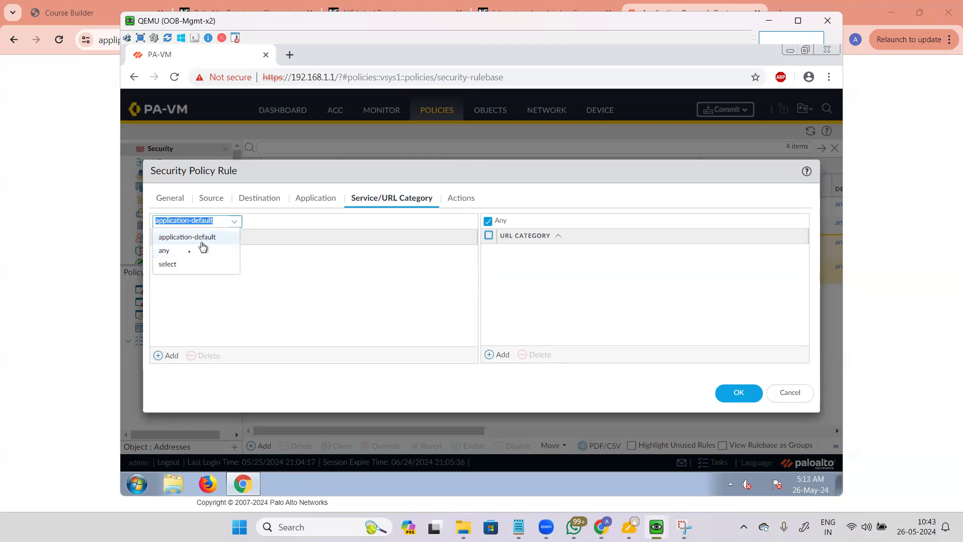
click(200, 250)
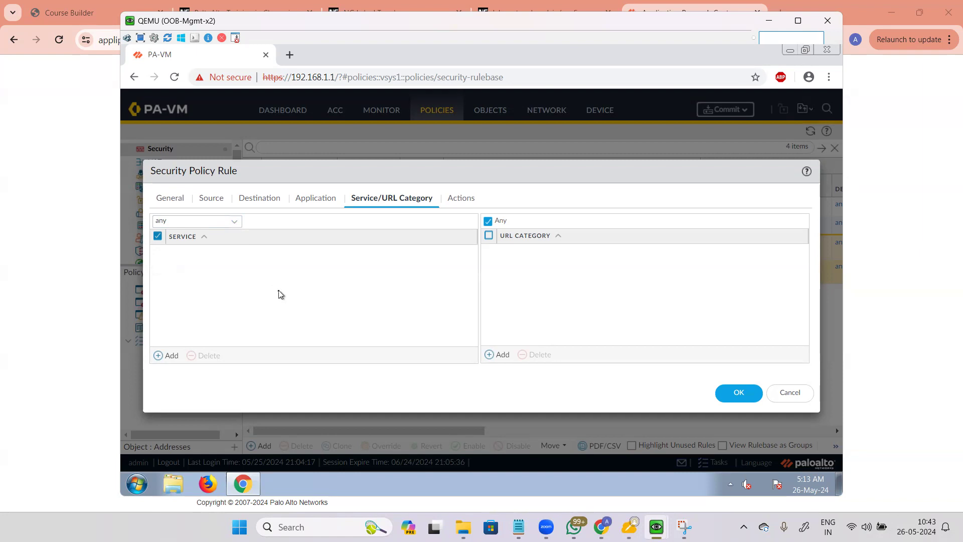
click(215, 221)
click(204, 237)
key(alt+Tab)
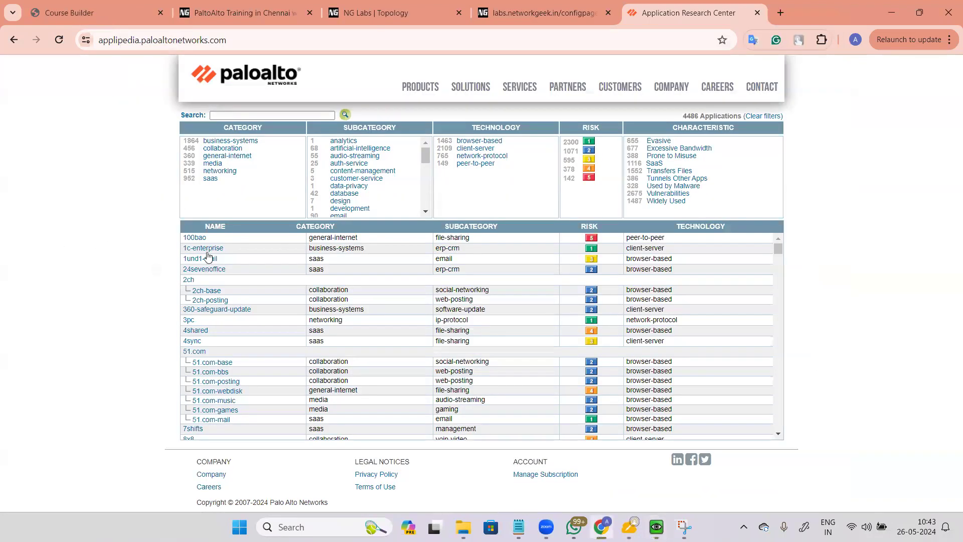
Step: Search Applipedia for ssl and check its standard port, tcp/443
click(270, 116)
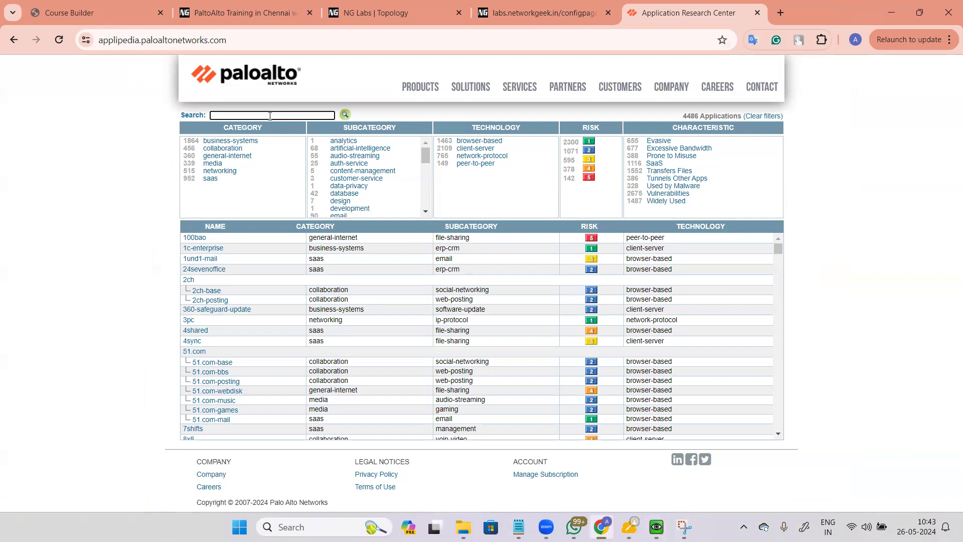
text(ssl)
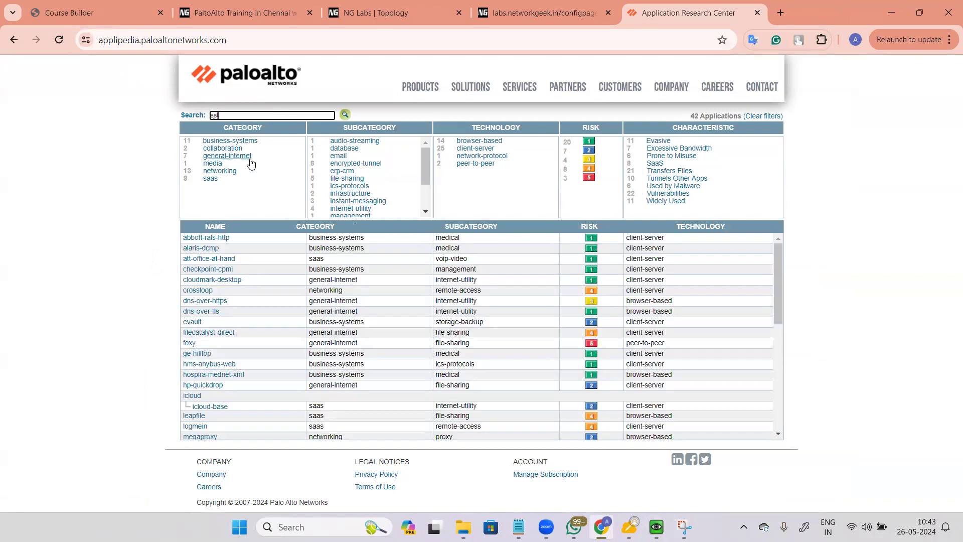
scroll(249, 337, down, 5)
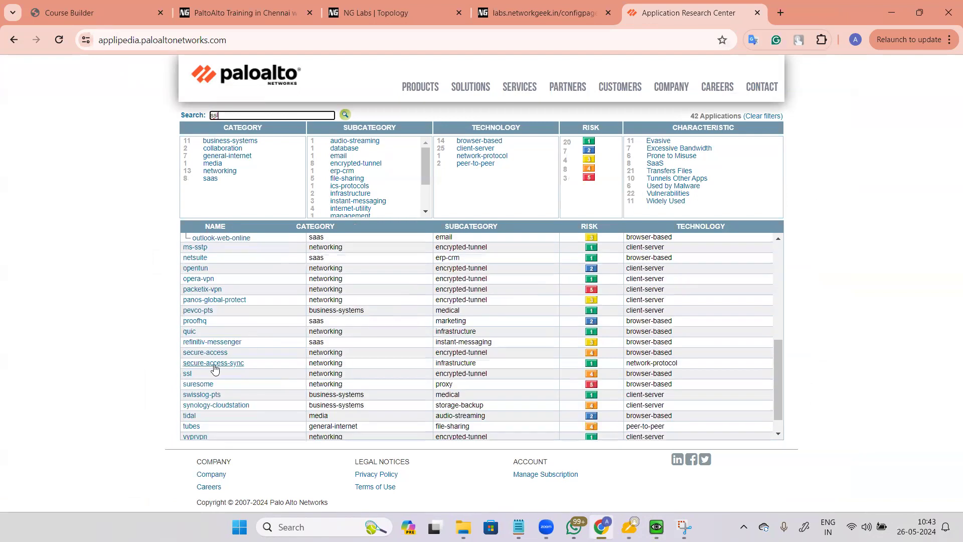
click(188, 374)
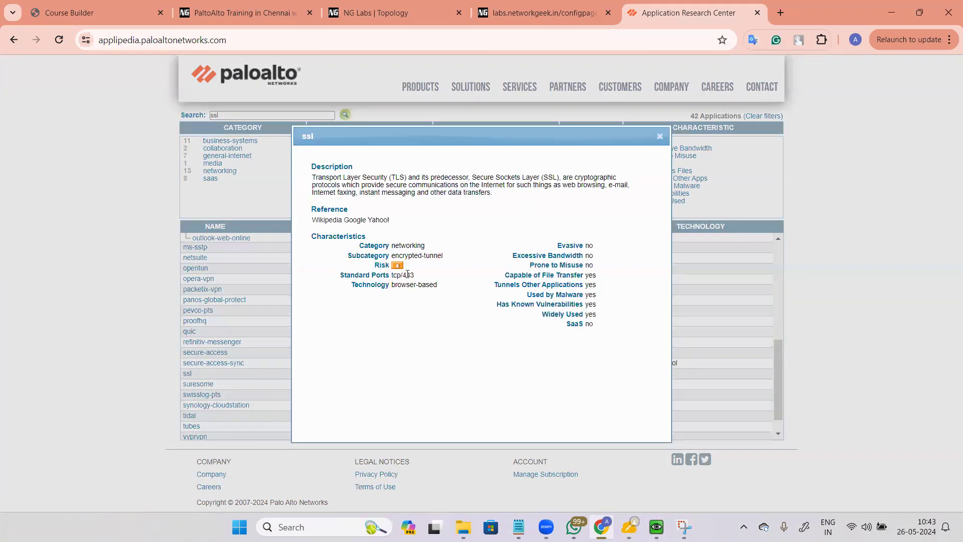
drag(415, 275, 394, 275)
click(440, 266)
Step: Return to the PA-VM firewall rule dialog
mouse_move(602, 526)
mouse_move(656, 526)
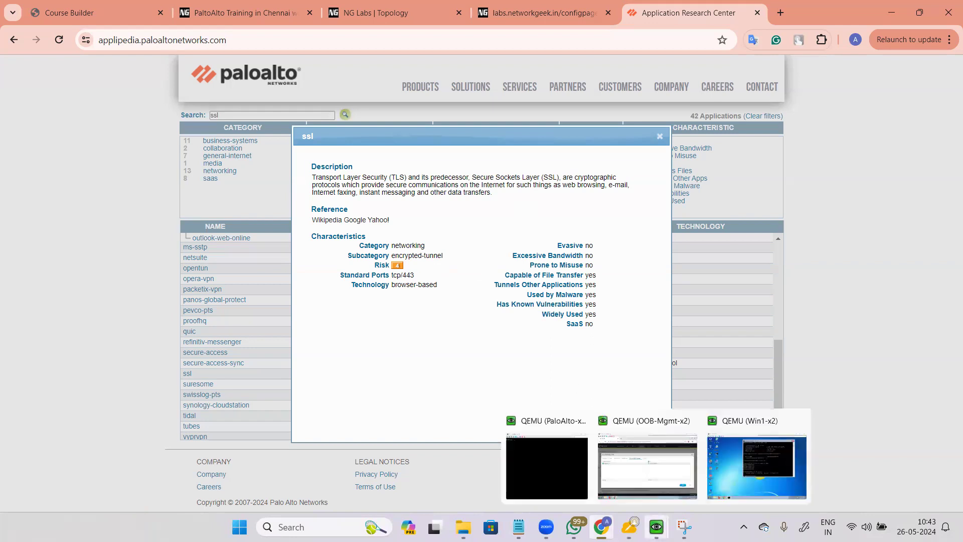
click(672, 477)
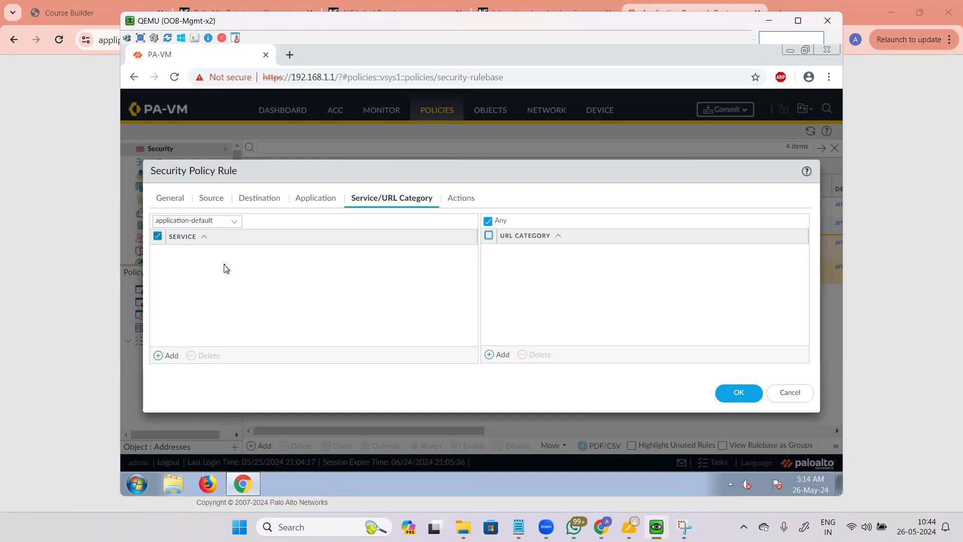
Step: Keep the service as application-default and show the rule's Actions settings
click(237, 221)
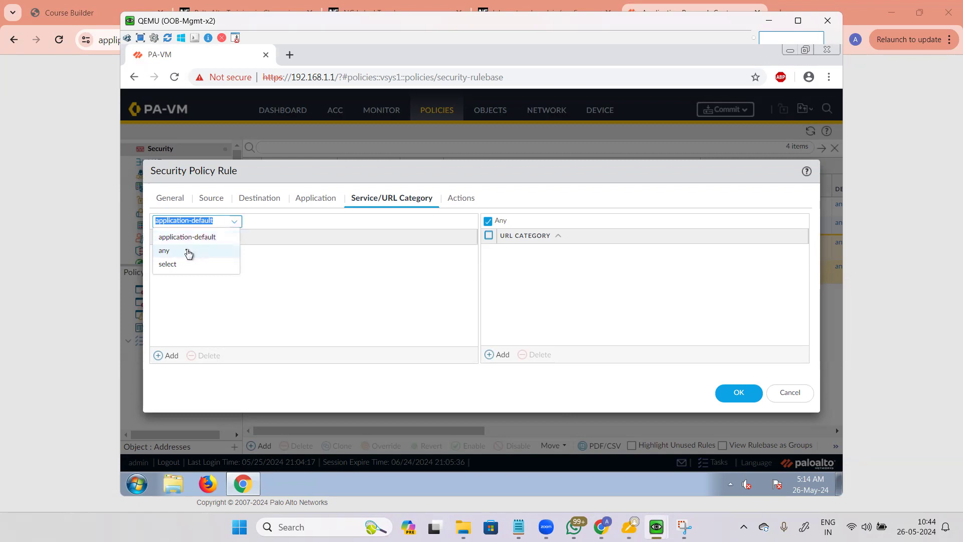
click(177, 280)
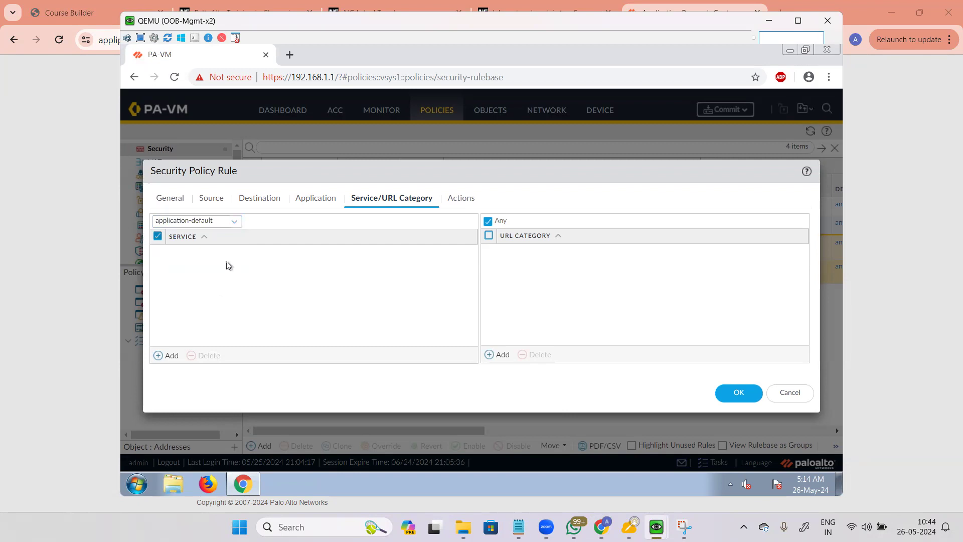
click(455, 199)
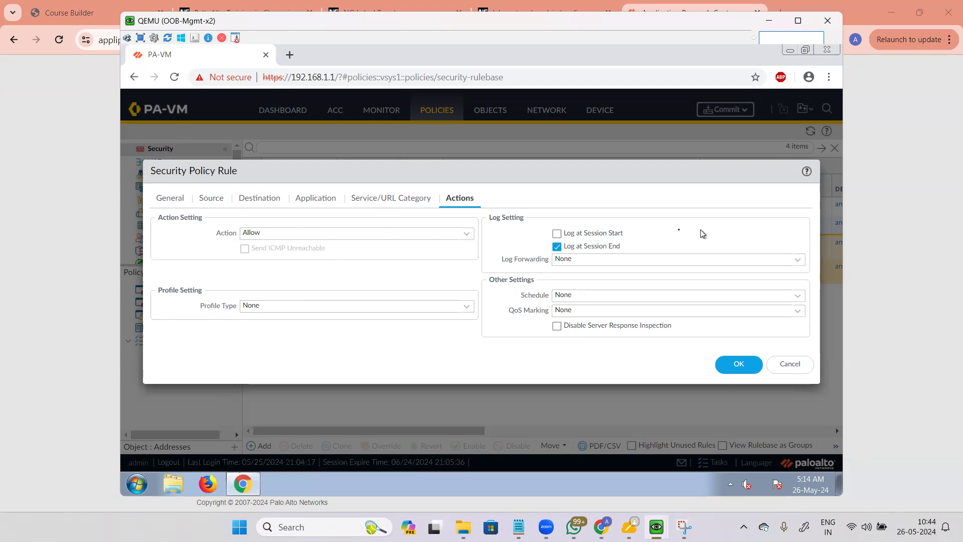
Step: Review the Deny, Allow, Drop and Reset action choices while keeping Allow
click(466, 236)
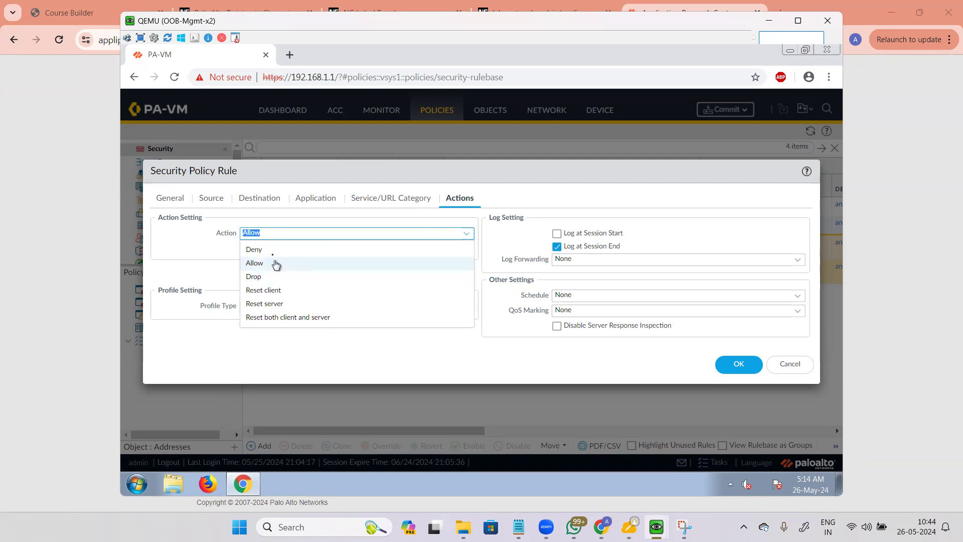
click(207, 252)
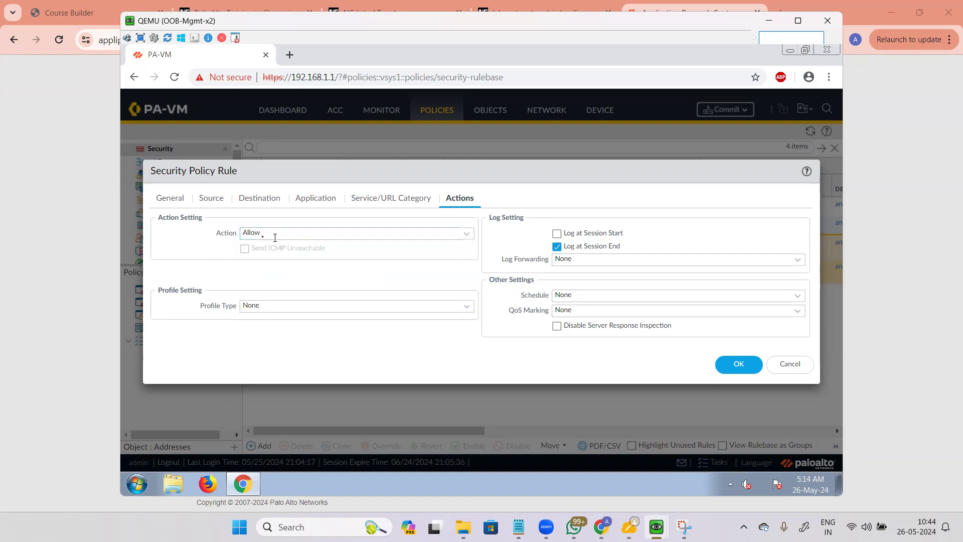
click(469, 234)
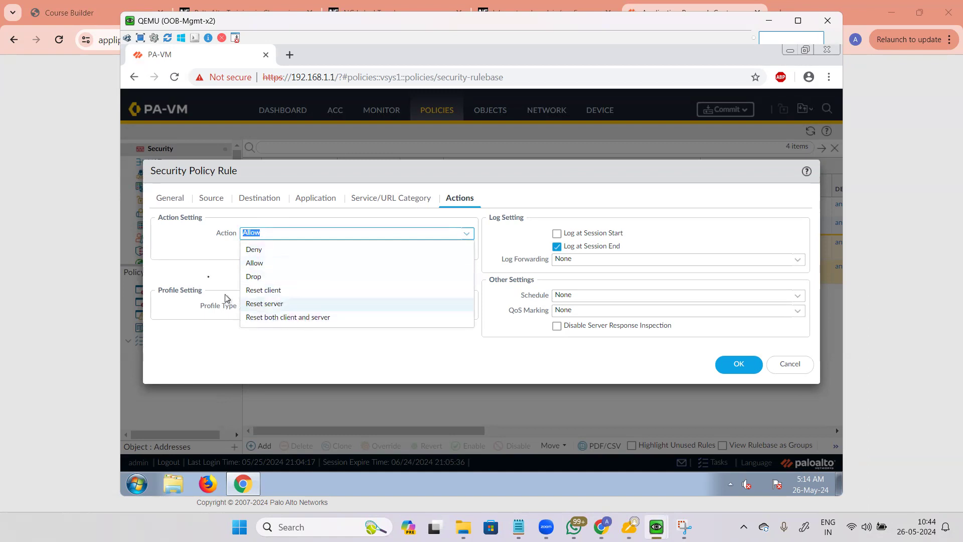
click(196, 262)
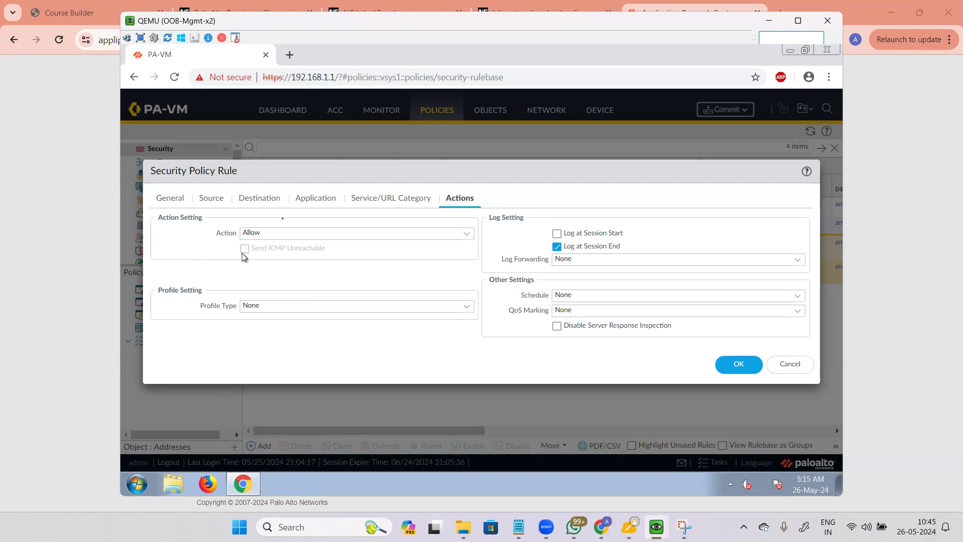
click(467, 234)
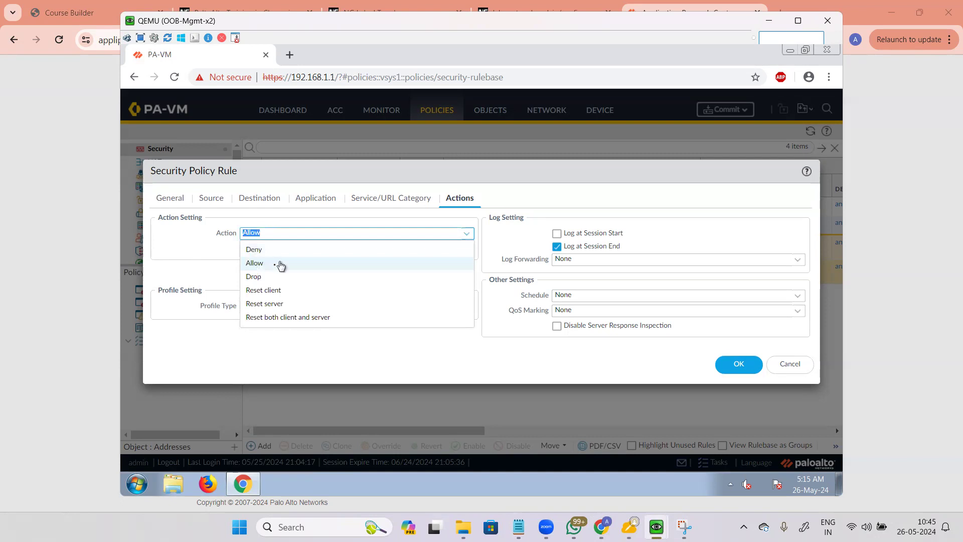
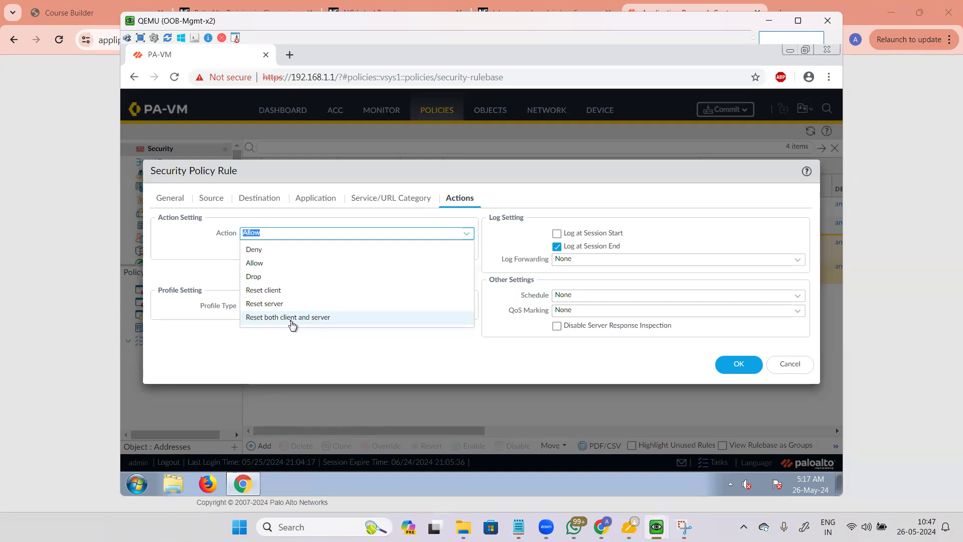
Step: Keep Allow as the rule's action and move the rule dialog higher on screen
click(209, 255)
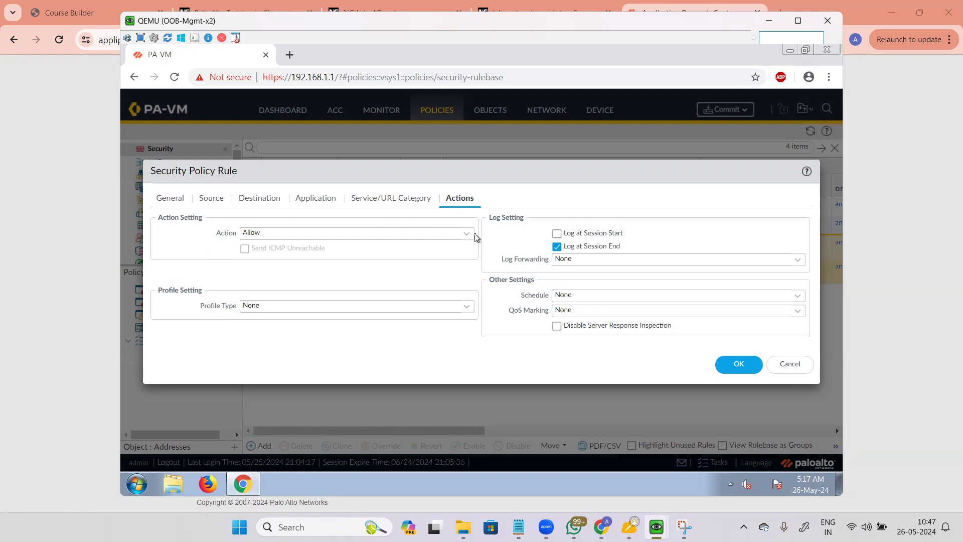
click(303, 238)
click(256, 263)
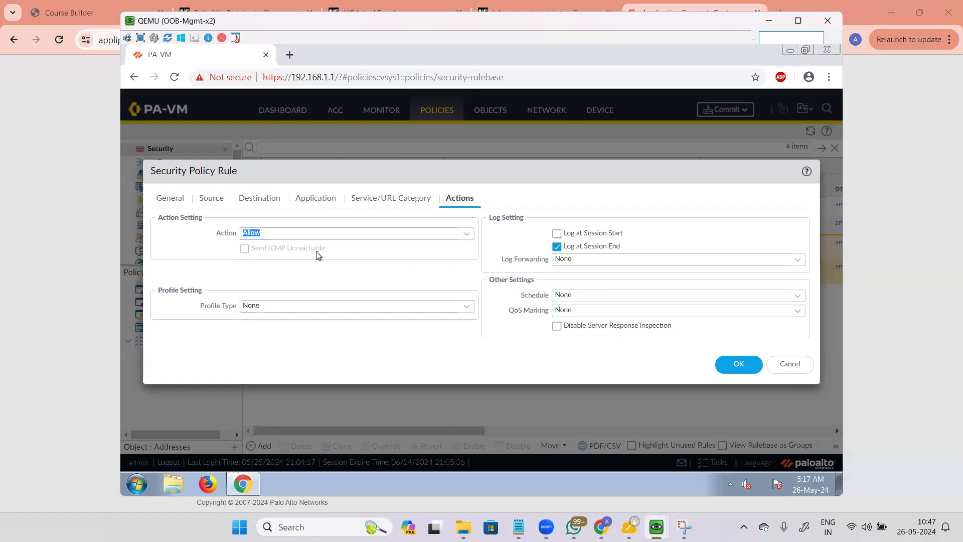
drag(347, 172, 375, 156)
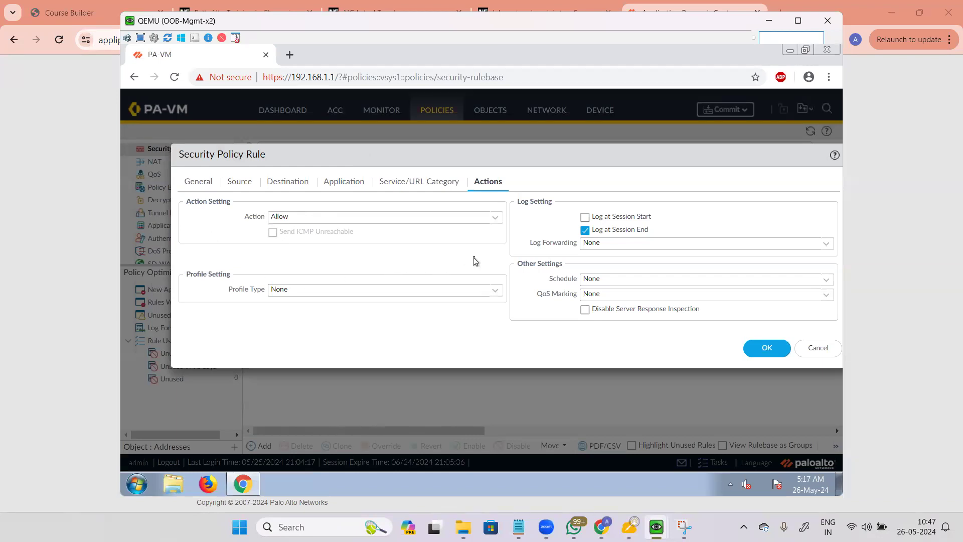
Step: Try the Deny and Drop actions, turning Send ICMP Unreachable on and off
click(500, 292)
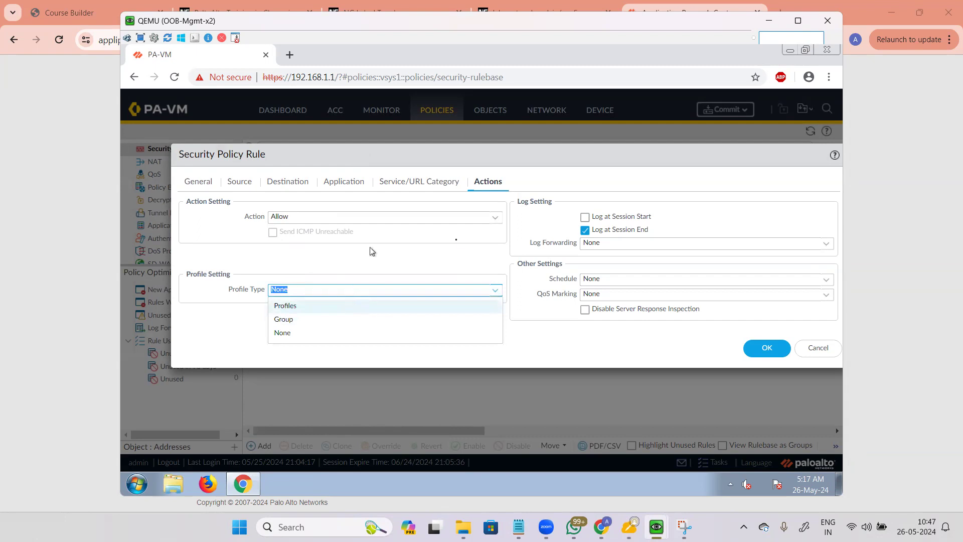
click(496, 219)
click(495, 220)
click(307, 234)
click(496, 218)
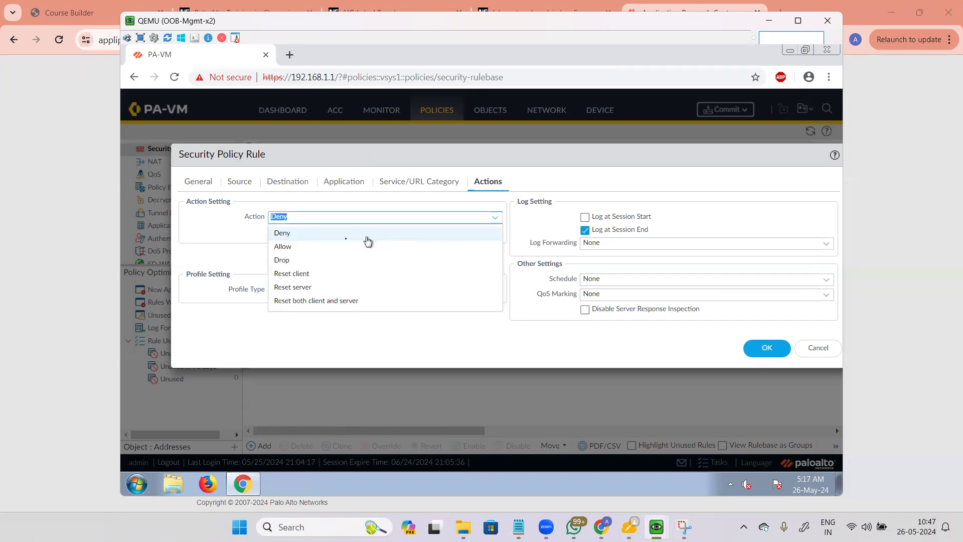
click(292, 260)
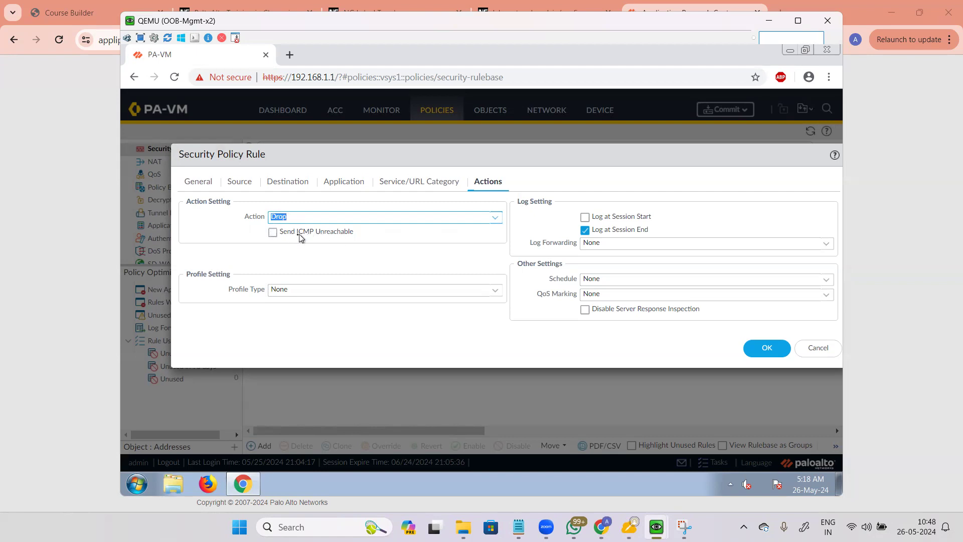
click(288, 237)
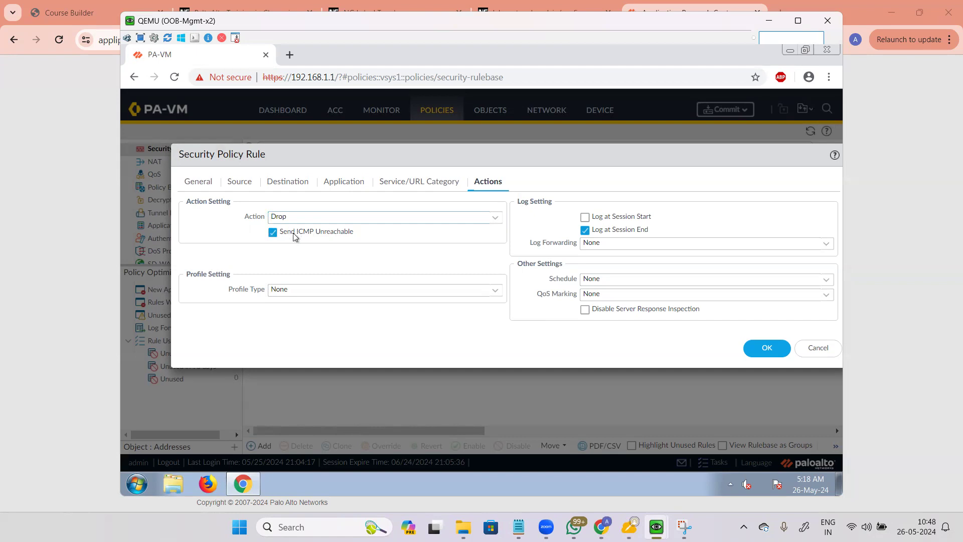
click(273, 233)
Step: Return the action to Allow and set the Profile Type to Profiles
click(314, 219)
click(280, 233)
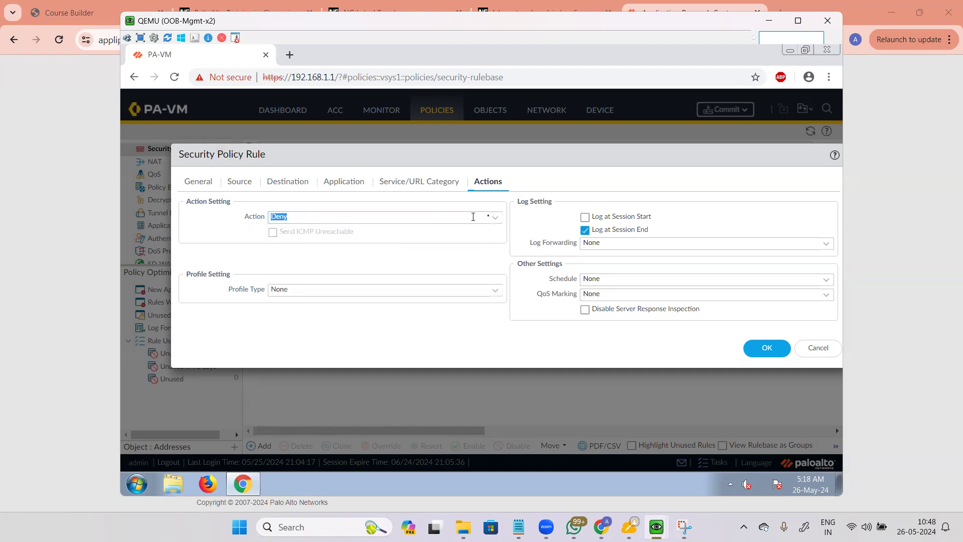
click(495, 218)
click(298, 245)
click(496, 289)
Step: Apply Profiles and point out the Antivirus through WildFire Analysis profile settings
click(283, 307)
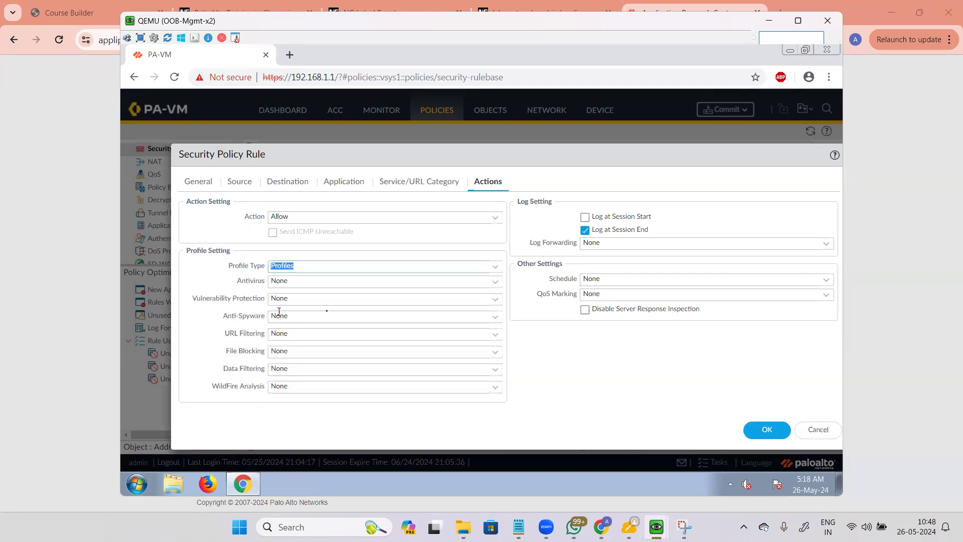
drag(237, 282, 266, 286)
drag(192, 299, 267, 317)
drag(216, 338, 270, 371)
drag(210, 387, 270, 387)
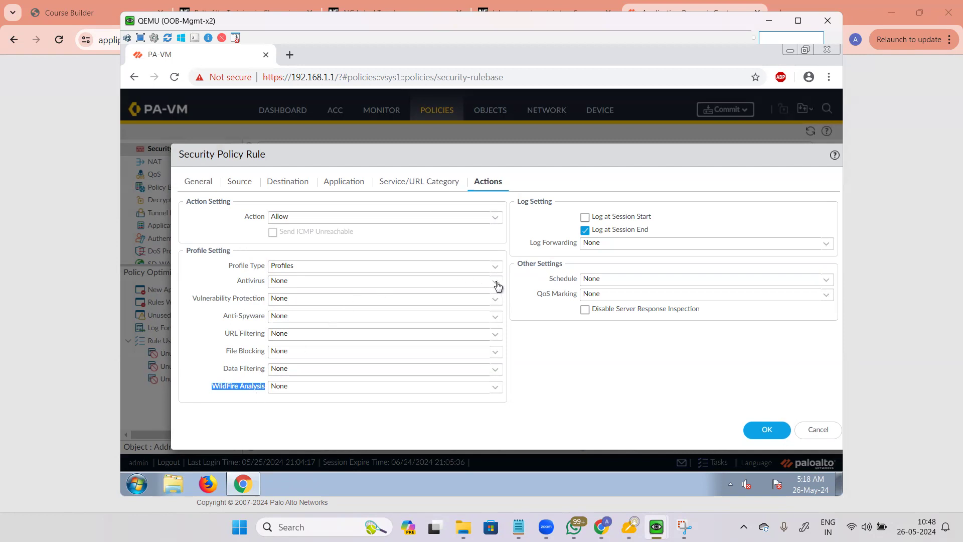
Step: Set the Antivirus, Vulnerability Protection and Anti-Spyware profiles to default
click(497, 286)
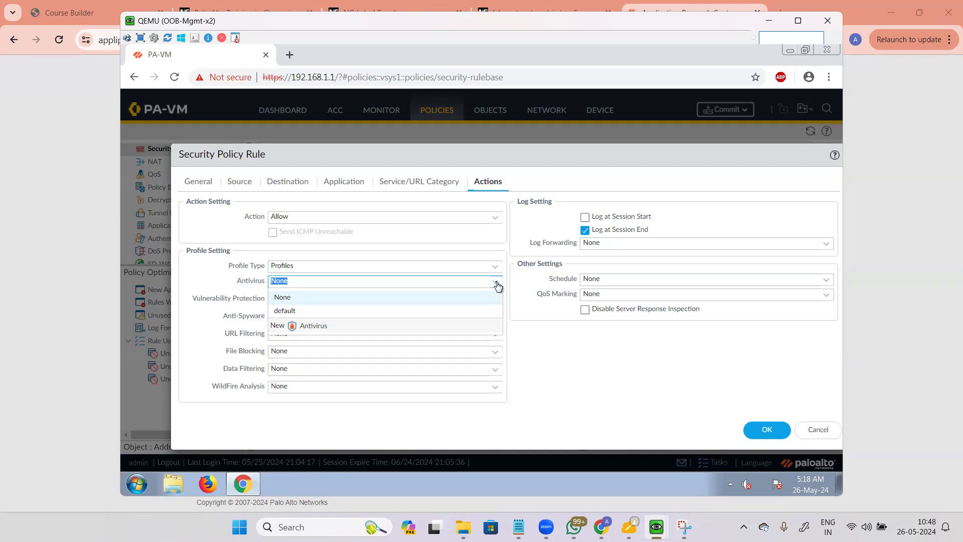
click(333, 311)
click(496, 300)
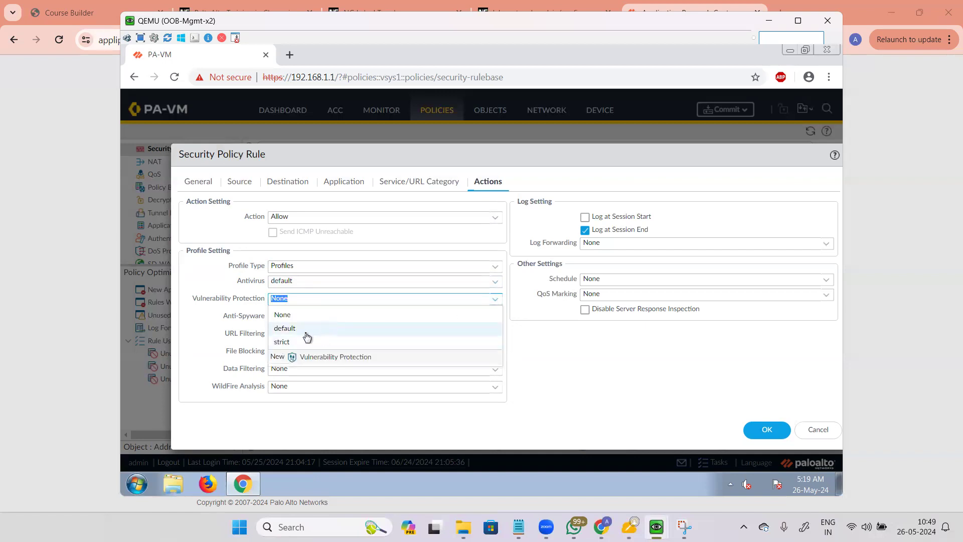
click(306, 333)
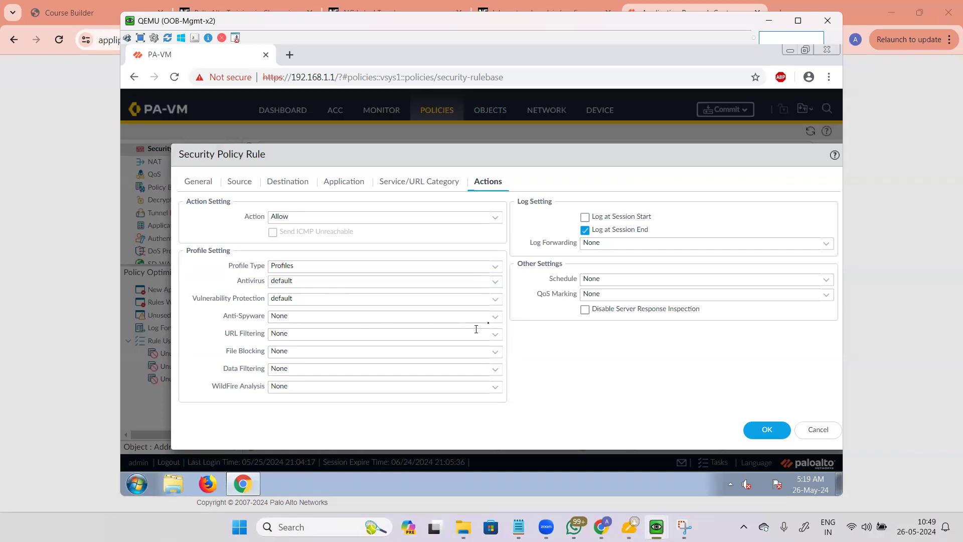
click(492, 320)
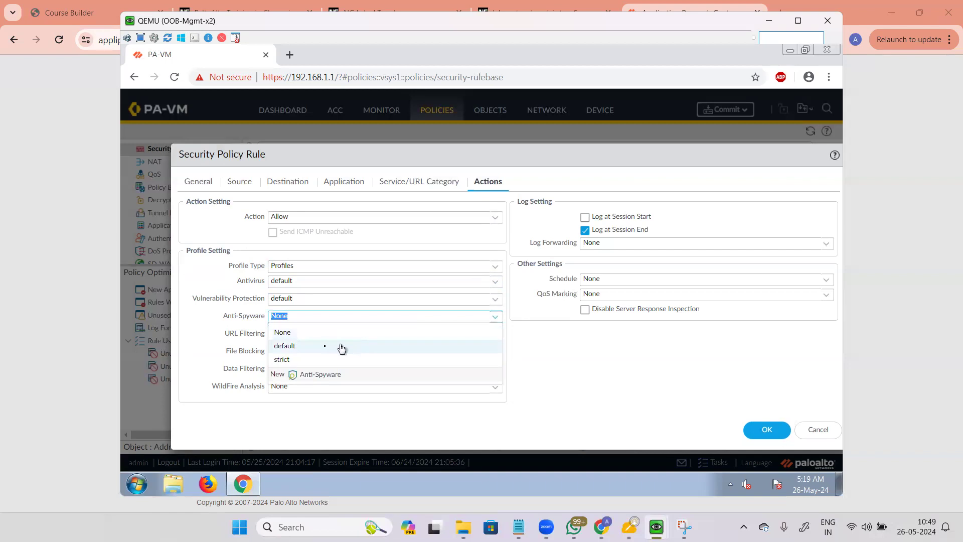
click(342, 348)
Step: Go back over the Antivirus, Vulnerability Protection, File Blocking, Data Filtering and WildFire settings
drag(234, 284, 255, 285)
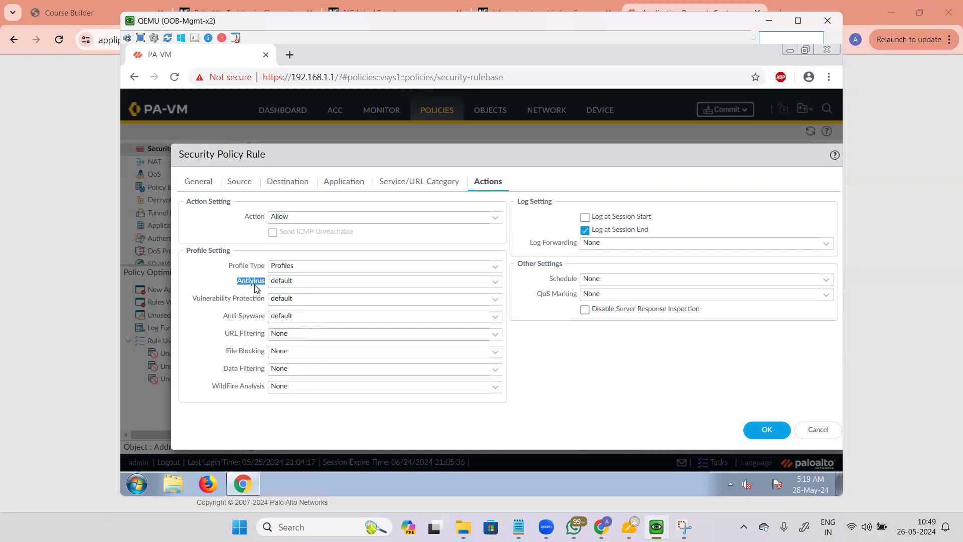
click(236, 285)
double_click(236, 285)
drag(196, 299, 266, 339)
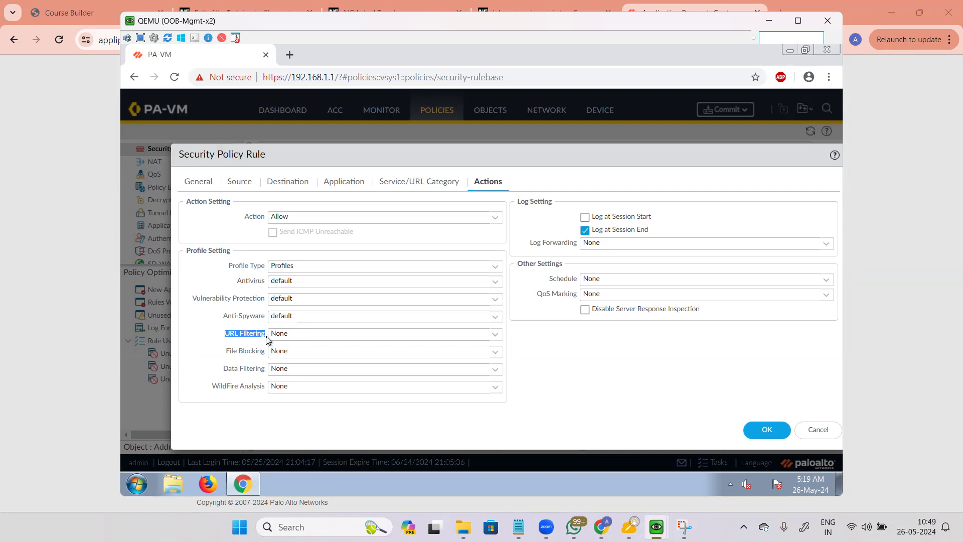
drag(225, 353, 269, 353)
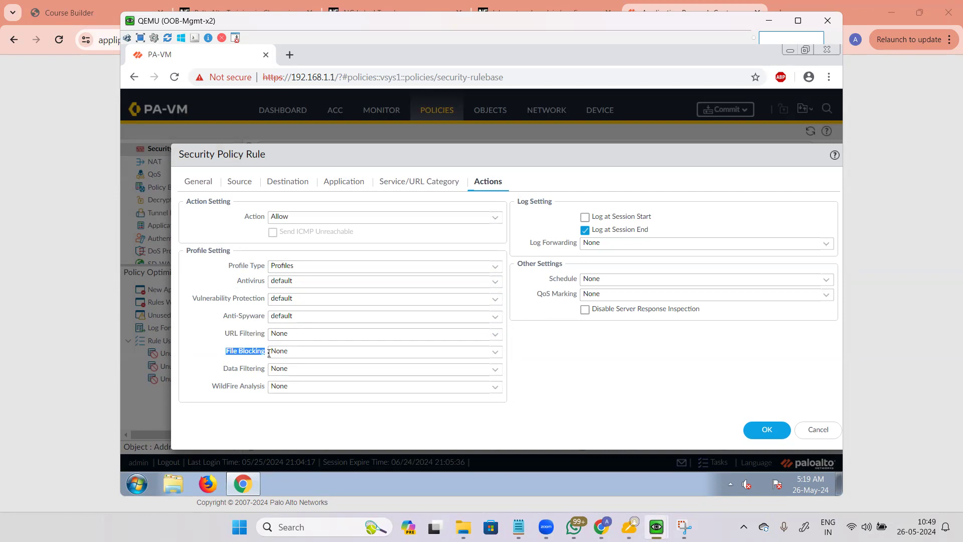
drag(222, 371, 266, 379)
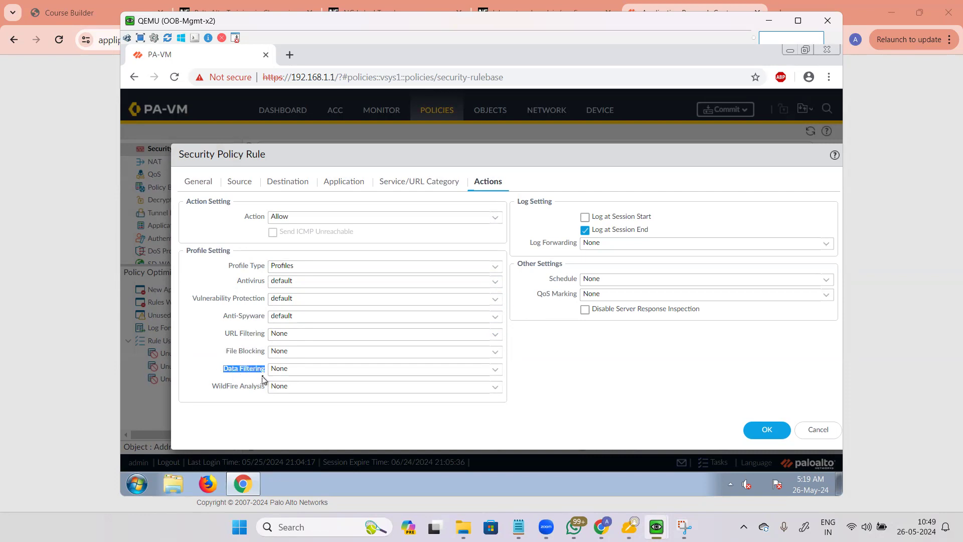
drag(209, 388, 266, 397)
click(265, 399)
click(585, 230)
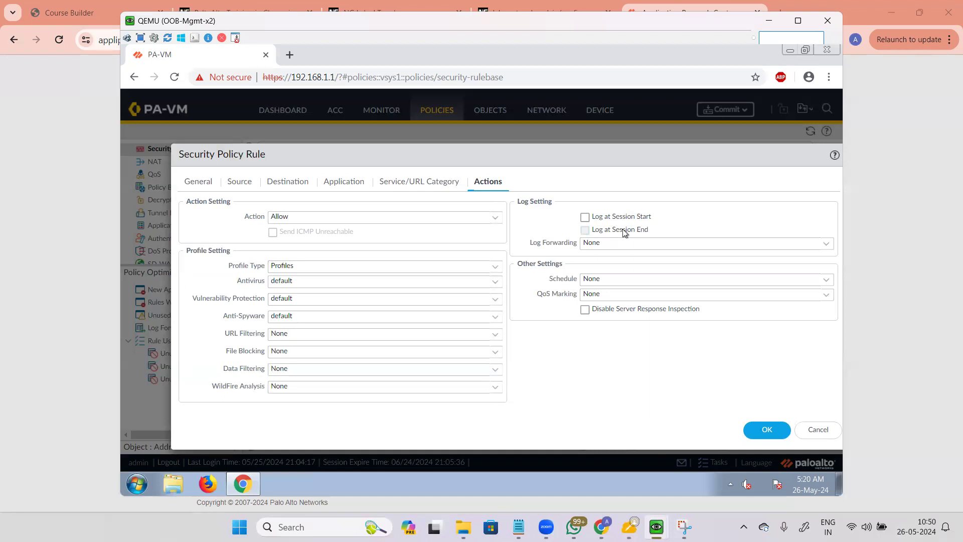
click(625, 232)
drag(658, 234, 604, 236)
click(679, 230)
drag(630, 231, 658, 231)
click(667, 230)
drag(531, 244, 580, 248)
click(827, 246)
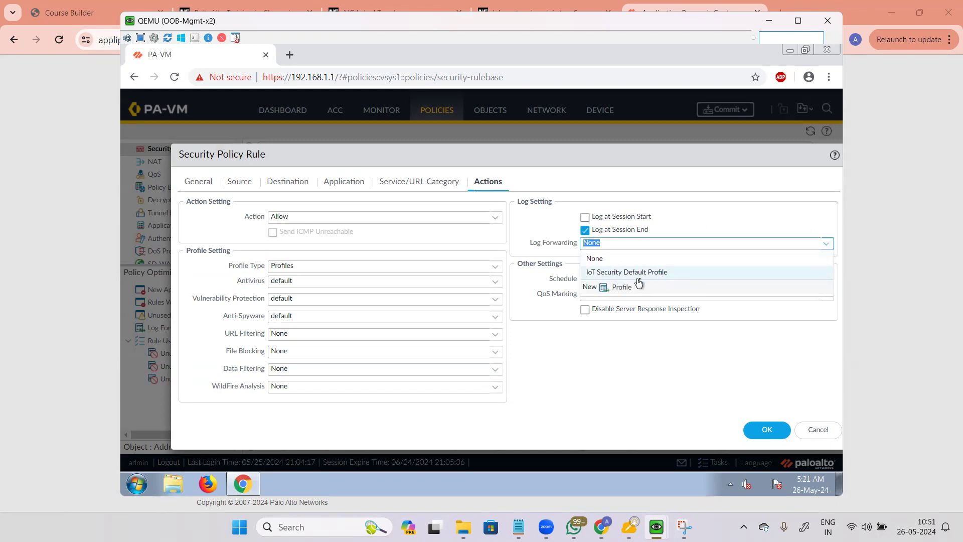
click(622, 290)
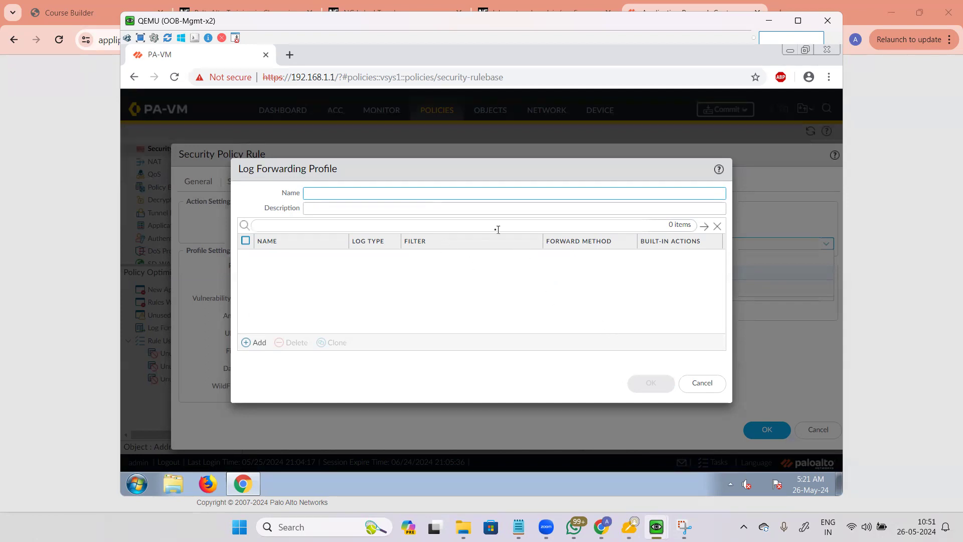
click(247, 346)
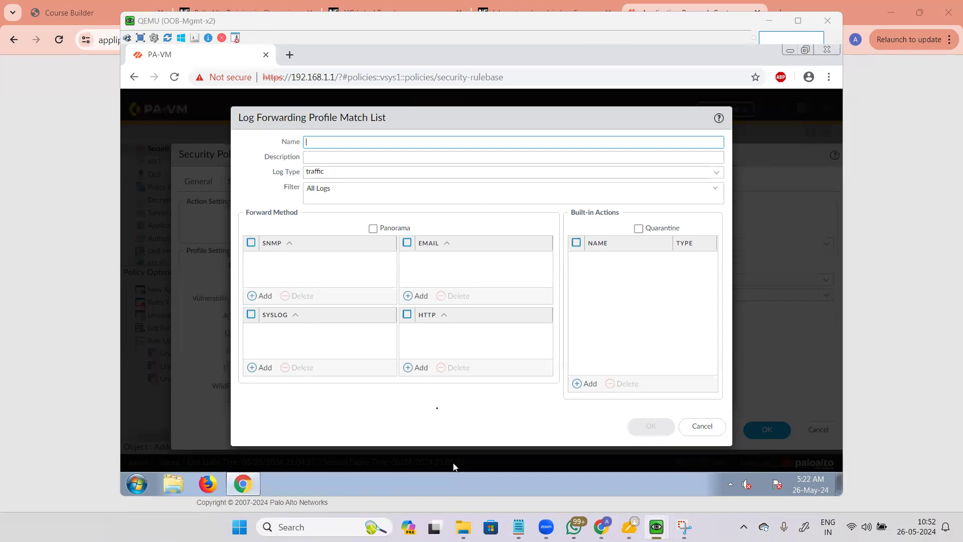
click(704, 431)
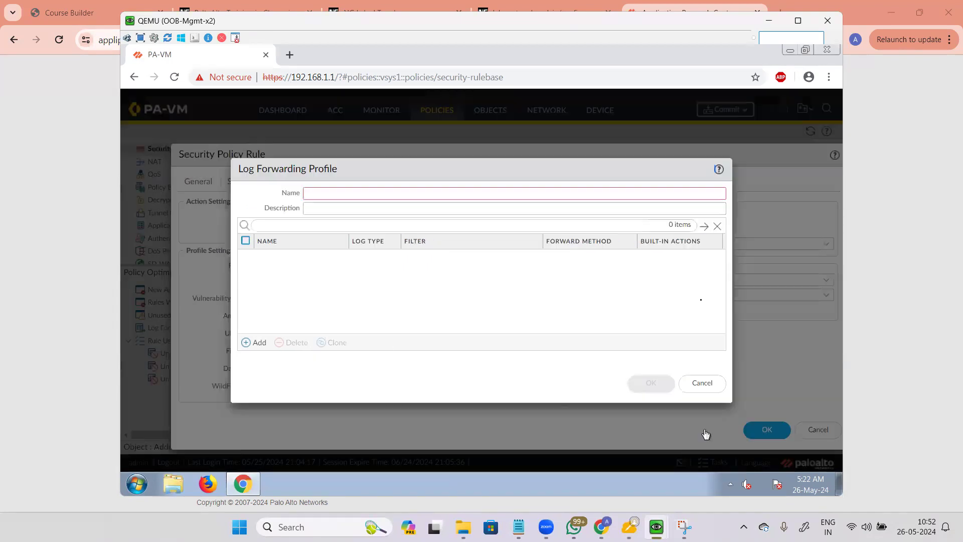
click(702, 383)
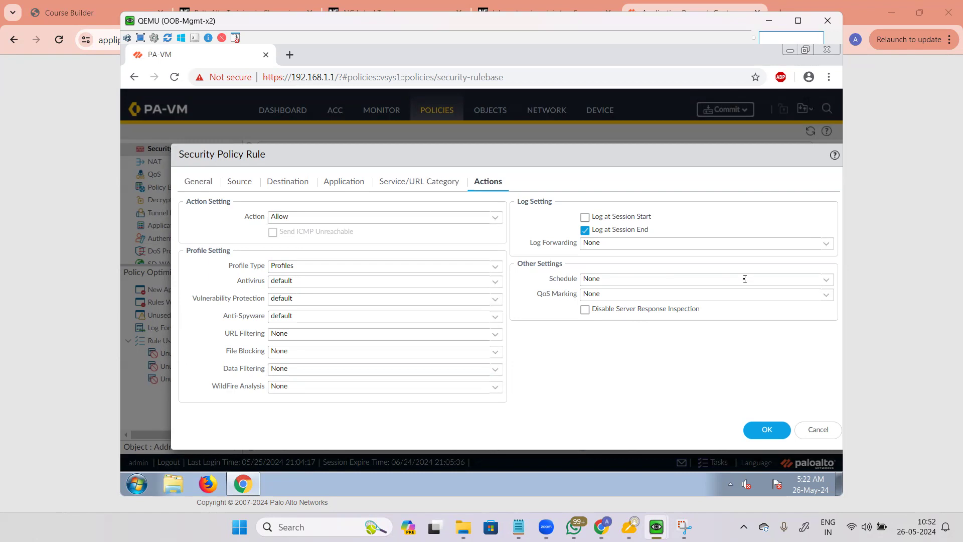
Step: Start a new schedule, then cancel it, leaving the schedule at None
click(825, 279)
click(622, 312)
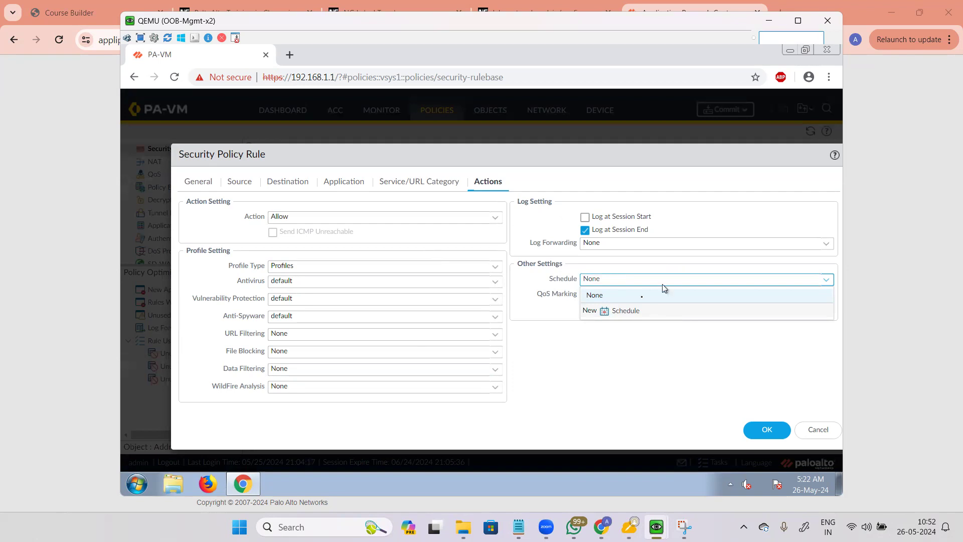
click(619, 314)
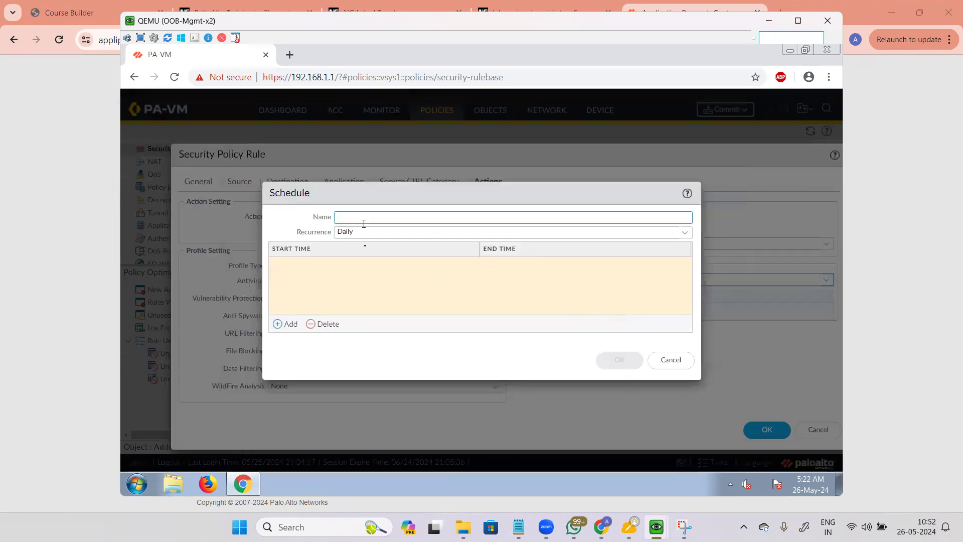
click(665, 358)
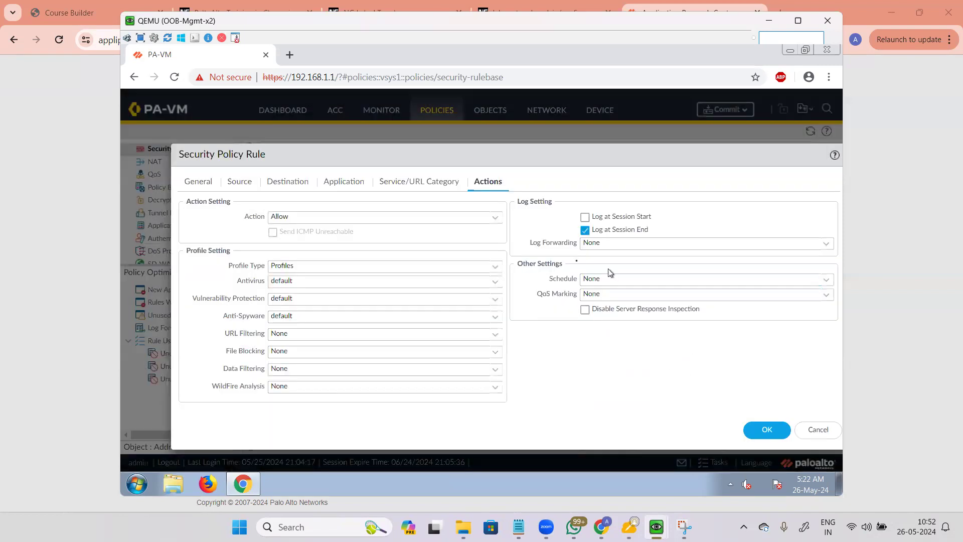
Step: Try QoS Marking IP DSCP with the af11 codepoint
click(833, 298)
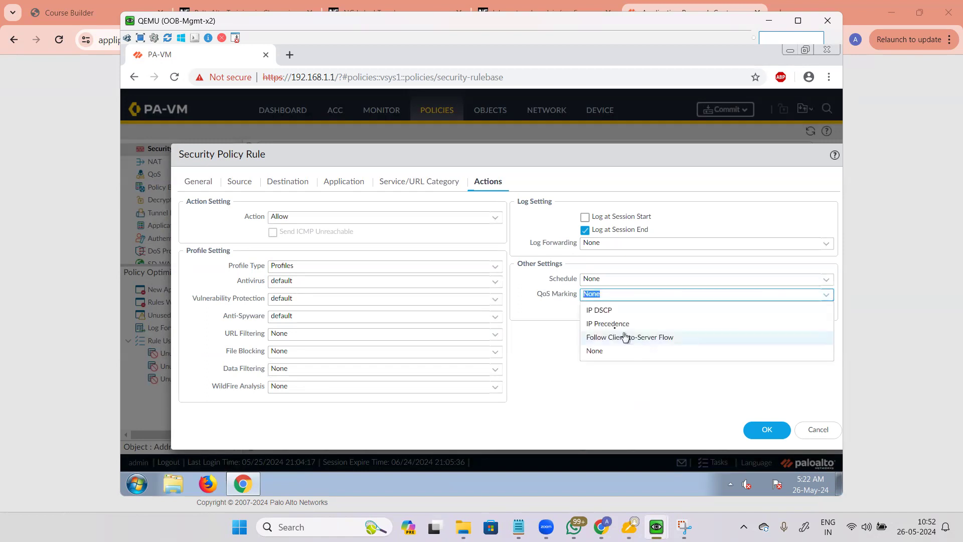
click(616, 311)
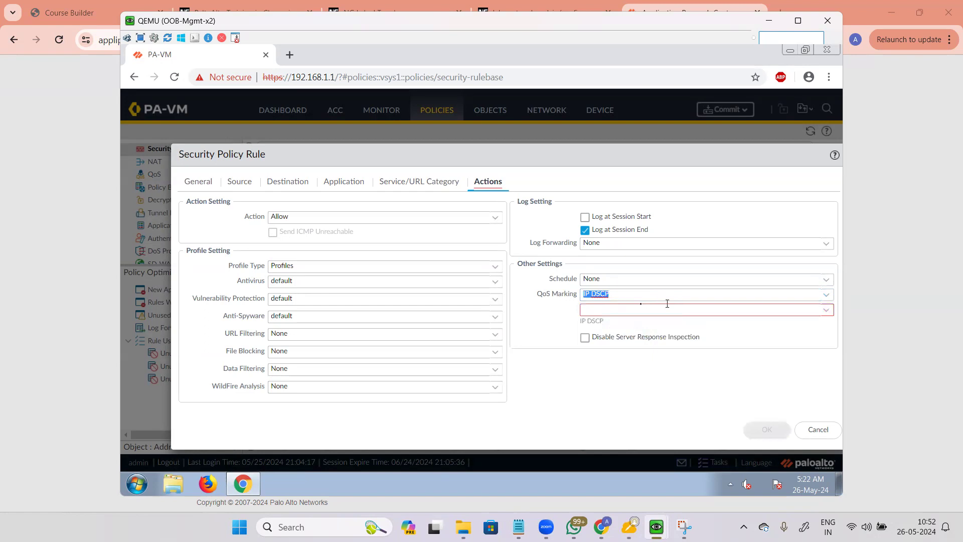
click(826, 312)
click(824, 312)
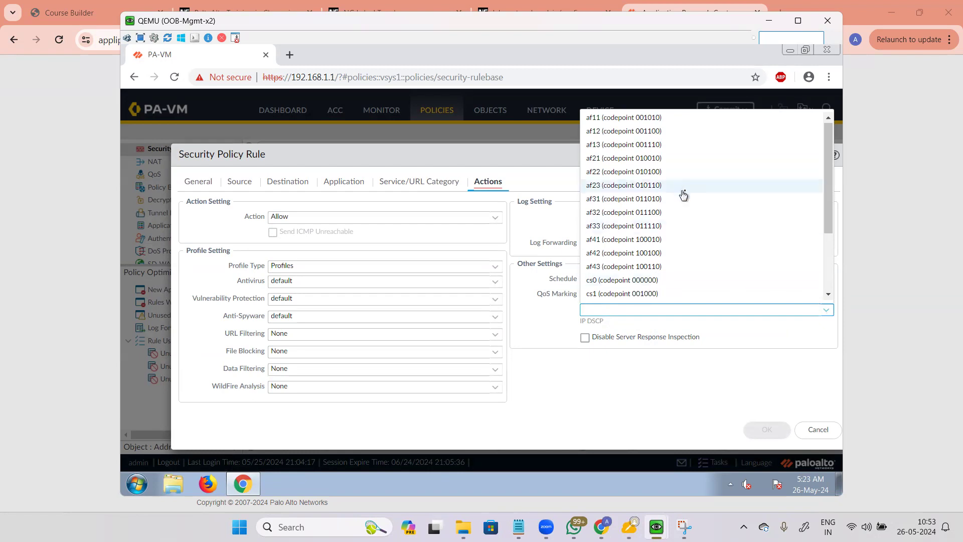
scroll(684, 194, down, 2)
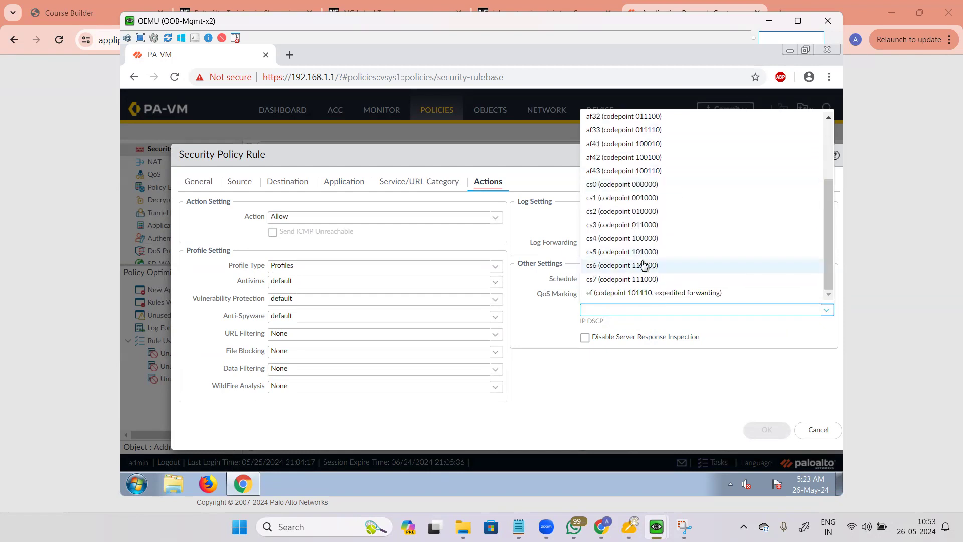
click(547, 340)
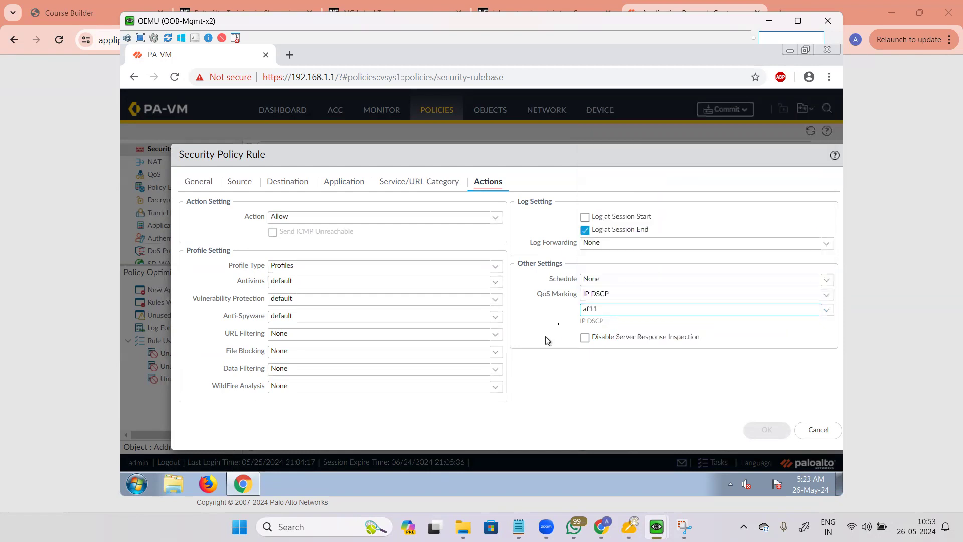
click(613, 294)
drag(536, 295, 575, 296)
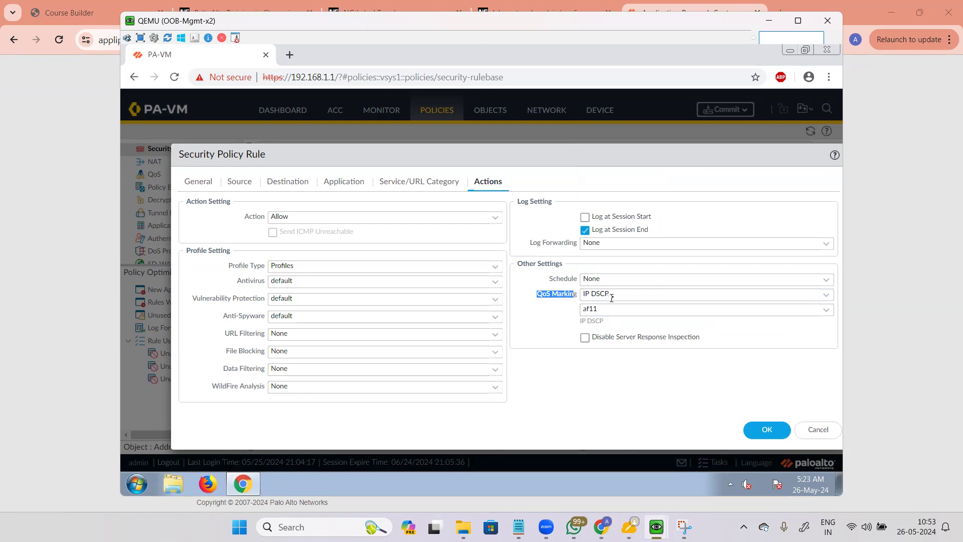
drag(616, 295, 577, 295)
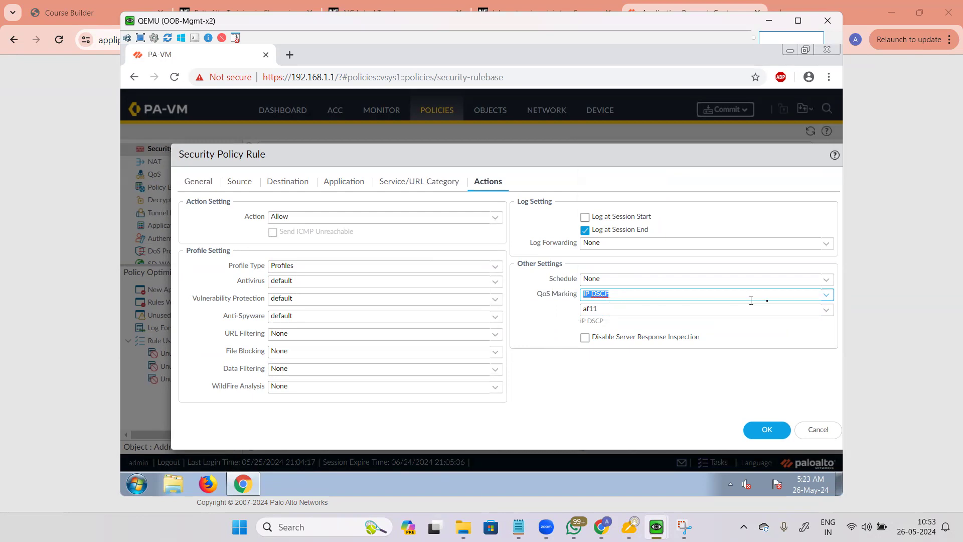
Step: Set QoS Marking back to None and tick Disable Server Response Inspection
click(827, 295)
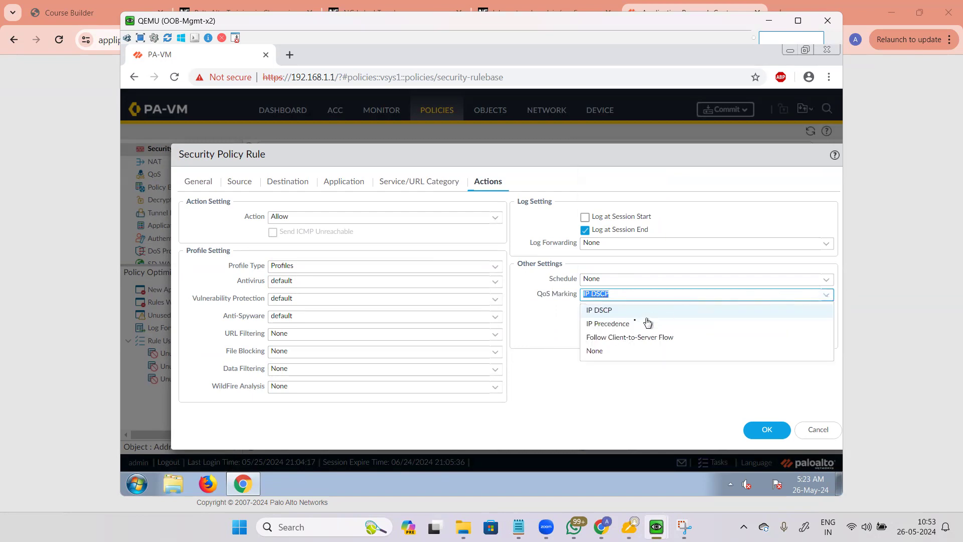
click(597, 350)
click(546, 319)
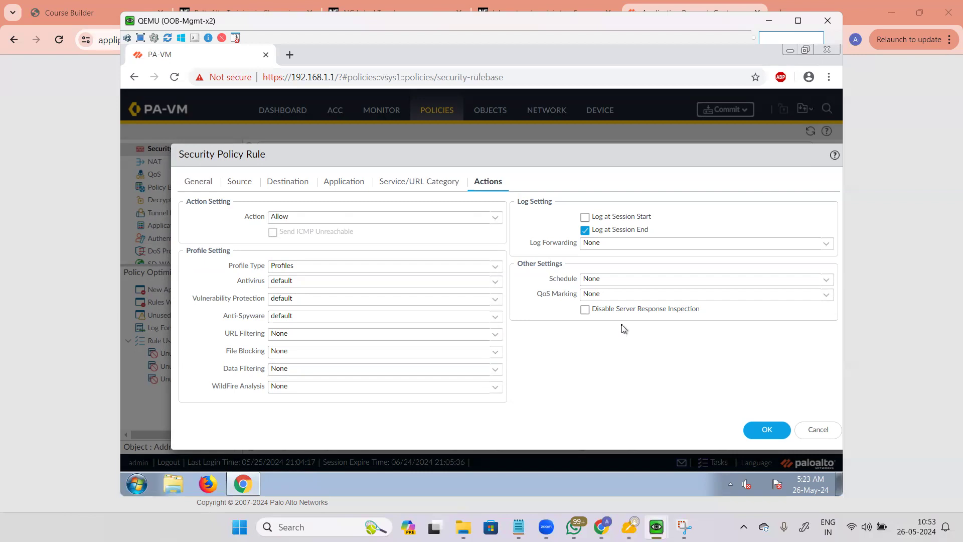
click(586, 311)
Step: Untick Disable Server Response Inspection and try the Group profile type, leaving None
click(585, 309)
click(495, 272)
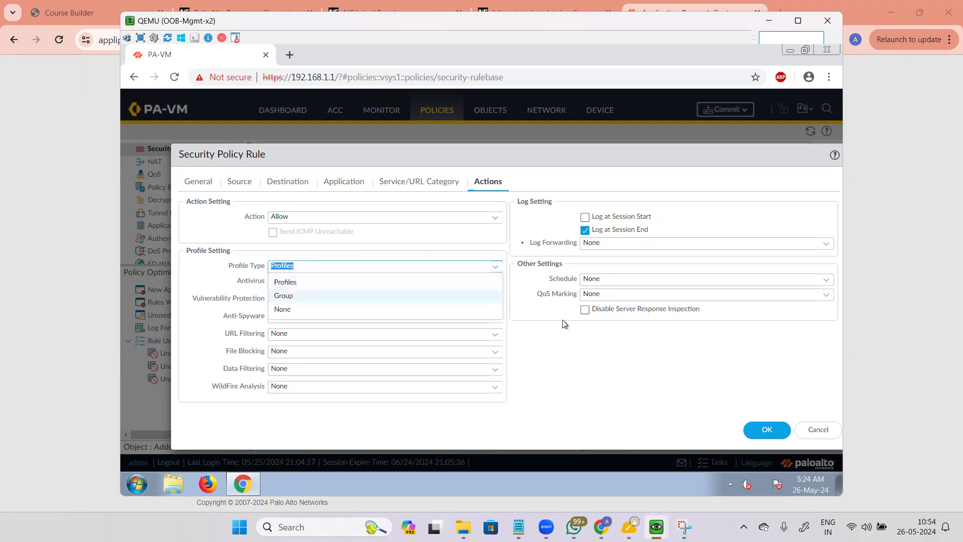
click(282, 301)
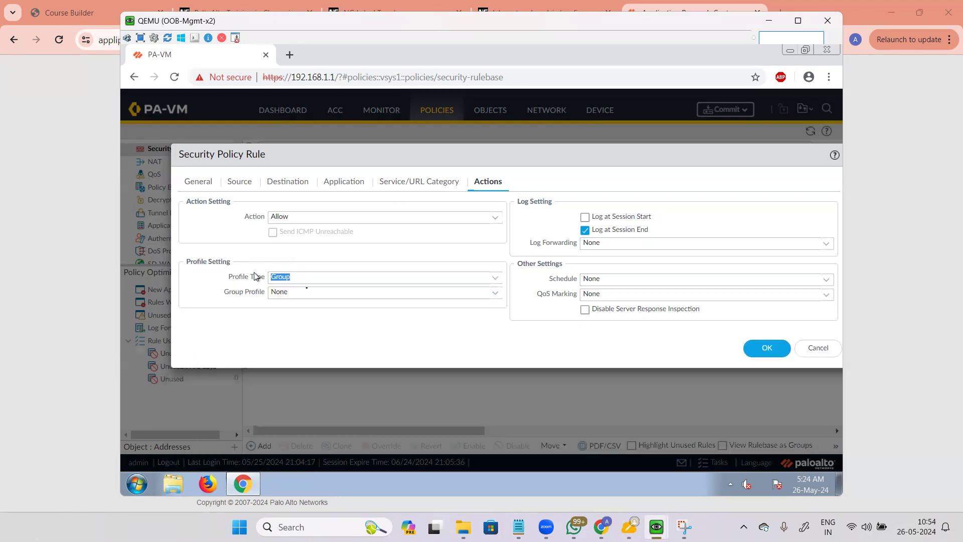
click(496, 301)
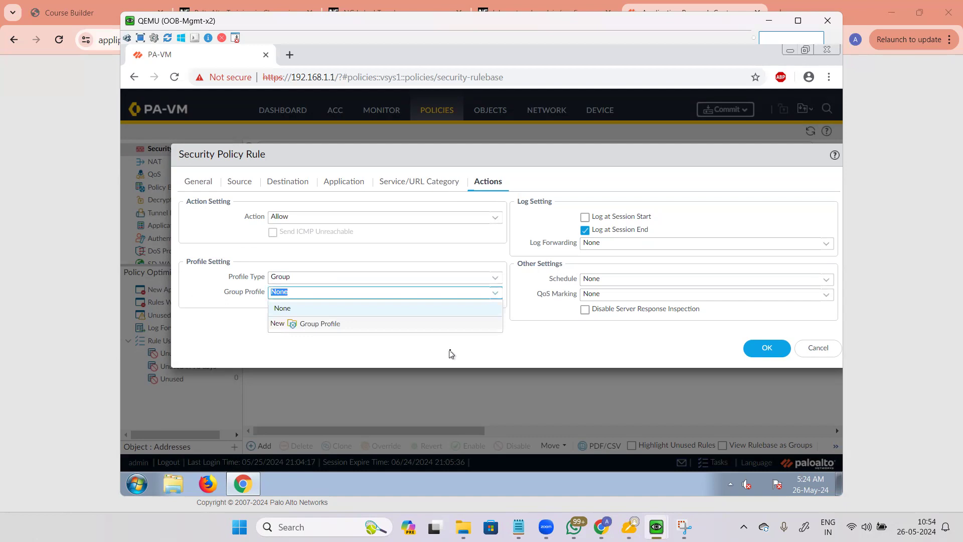
click(519, 341)
Step: Set Profile Type to None, save the rule, and bring the Chrome window forward
click(492, 280)
click(306, 318)
click(779, 358)
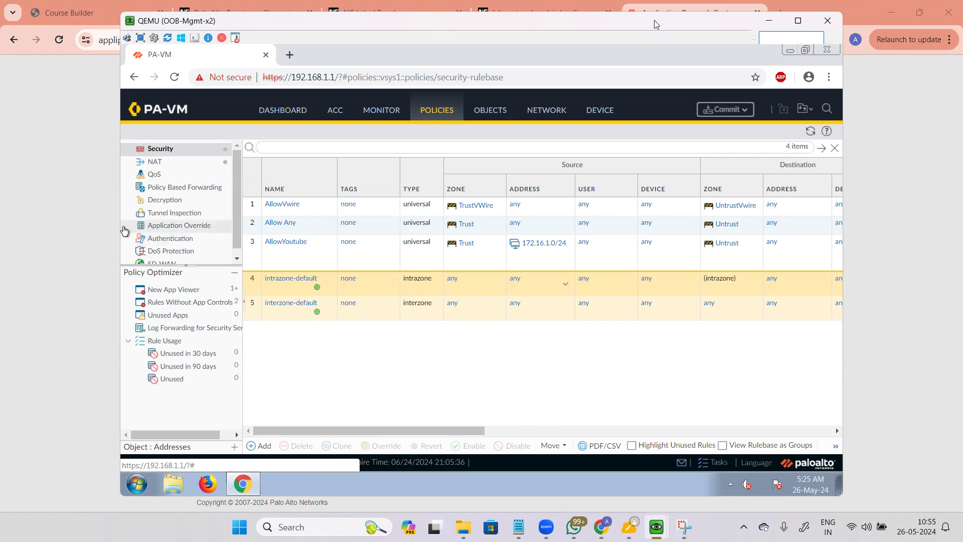
click(504, 7)
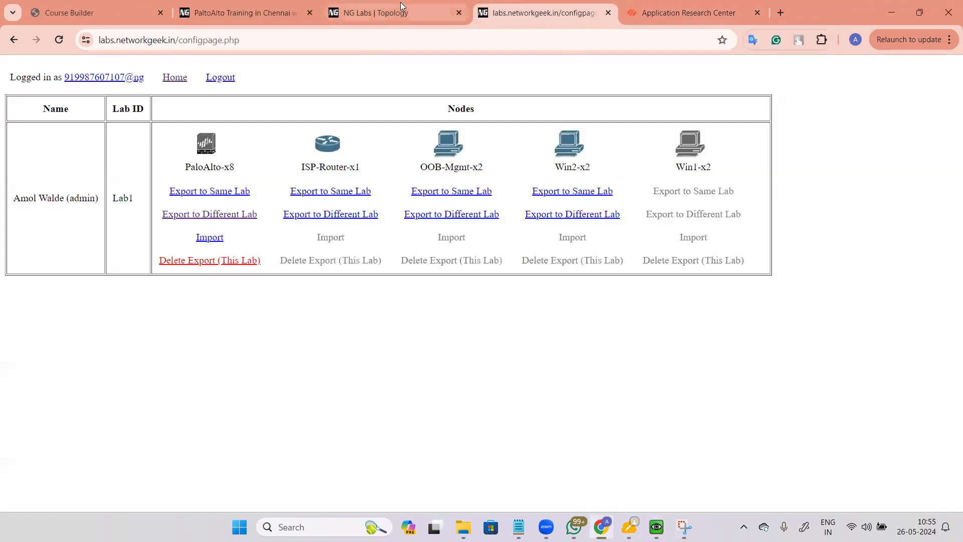
Step: Open the Palo Alto syllabus page and highlight the Module 3 topics and Security Policies
click(401, 4)
click(244, 7)
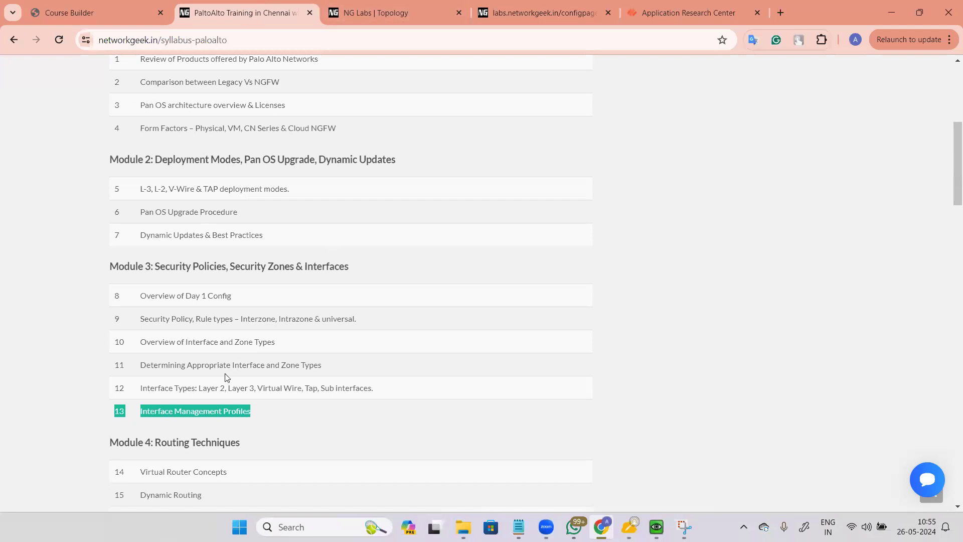
drag(286, 413, 108, 269)
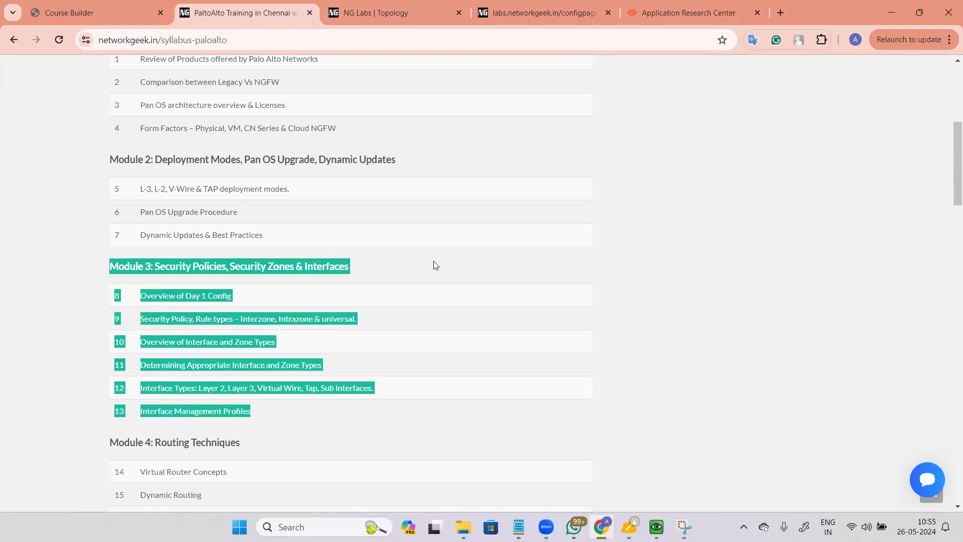
click(469, 266)
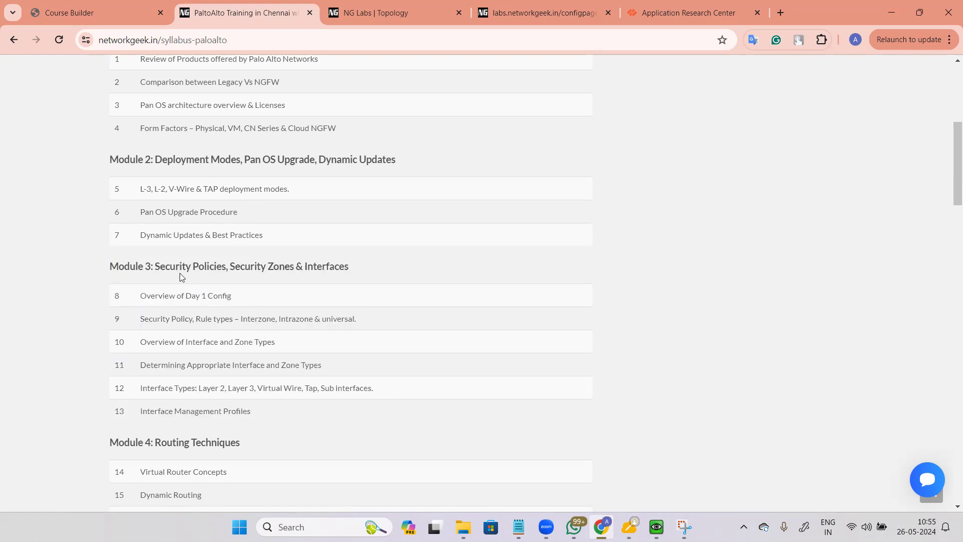
drag(156, 267, 229, 270)
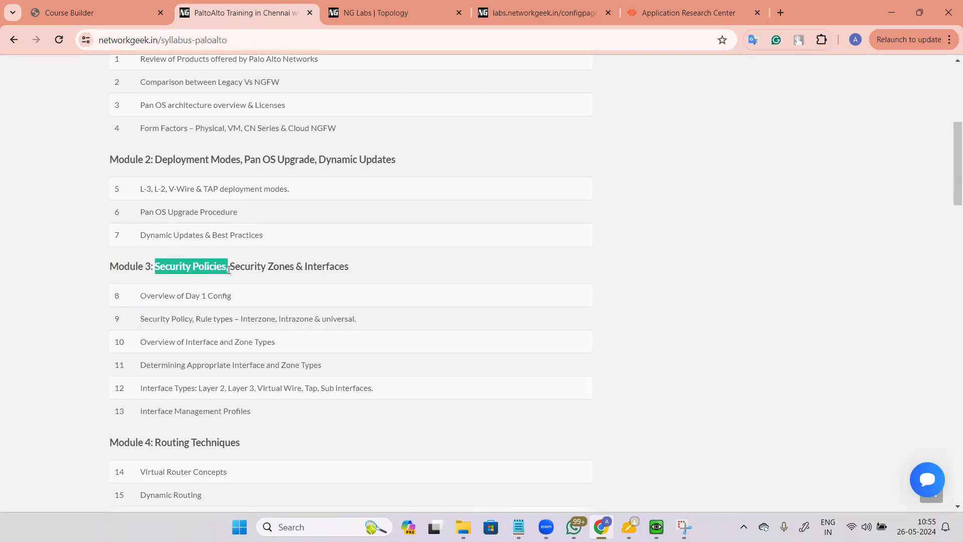
click(598, 285)
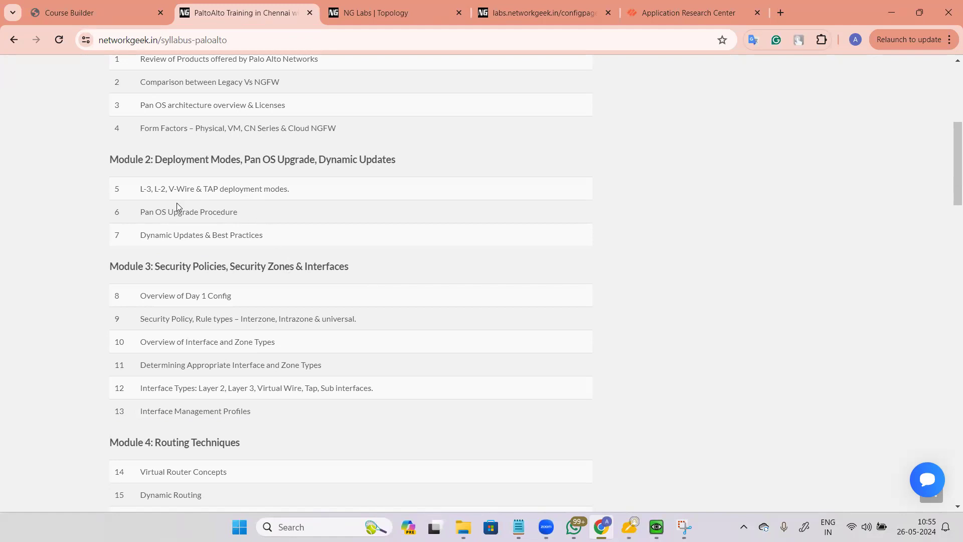
Step: Highlight Module 2's Deployment Modes and V-Wire, comparing with the lab topology diagram
drag(155, 160, 275, 159)
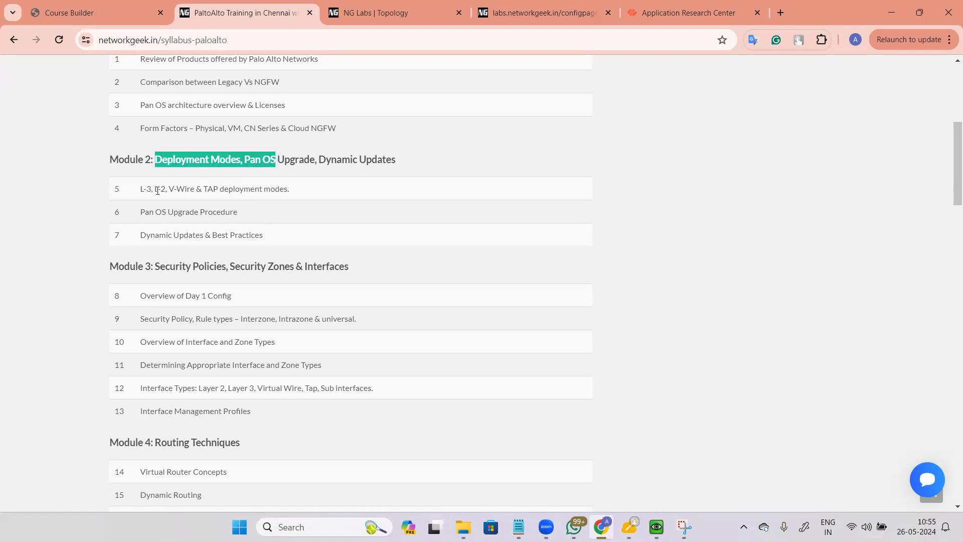
drag(151, 188, 195, 199)
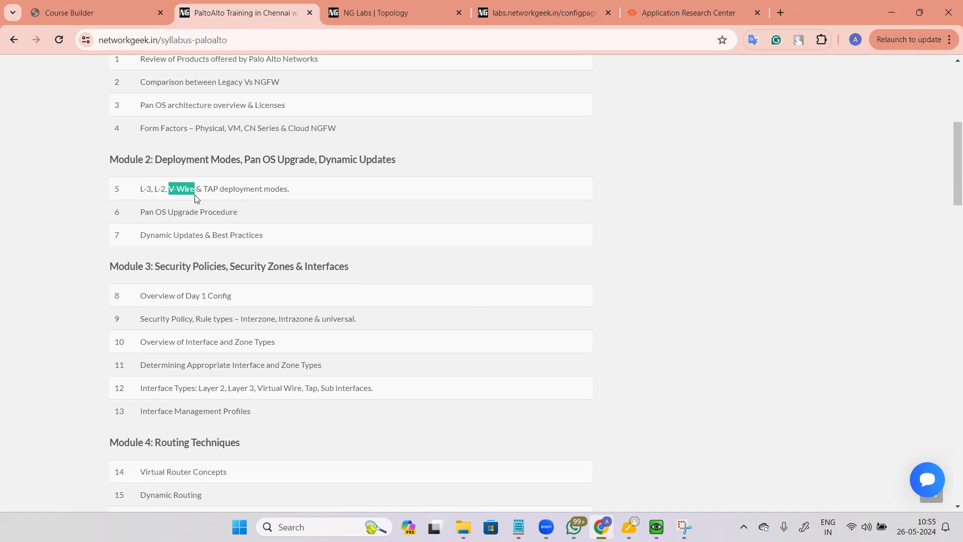
click(382, 13)
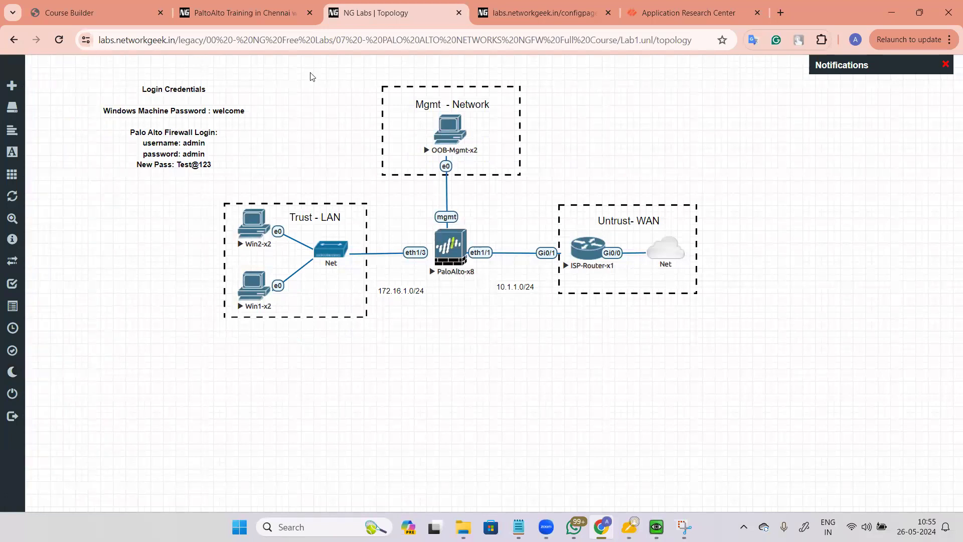
click(275, 6)
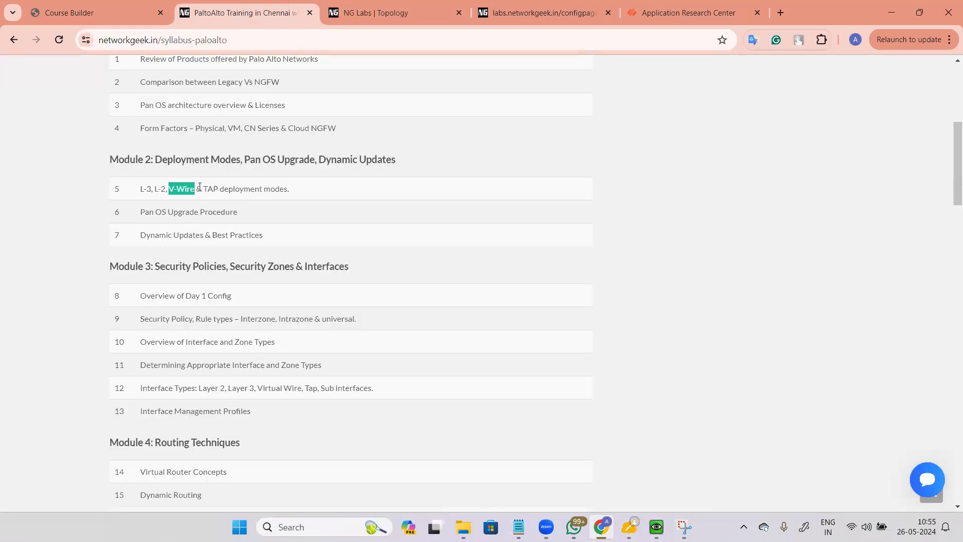
click(153, 190)
click(374, 12)
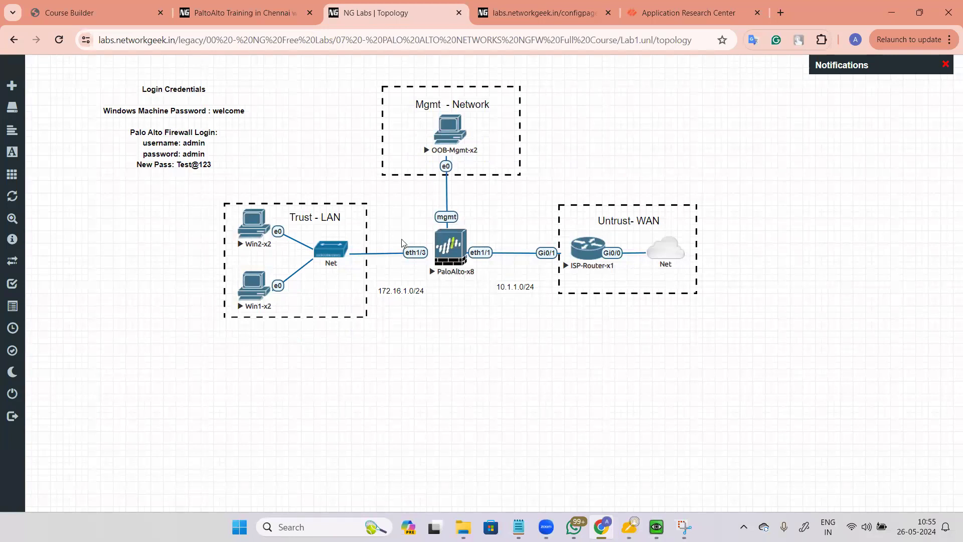
click(276, 12)
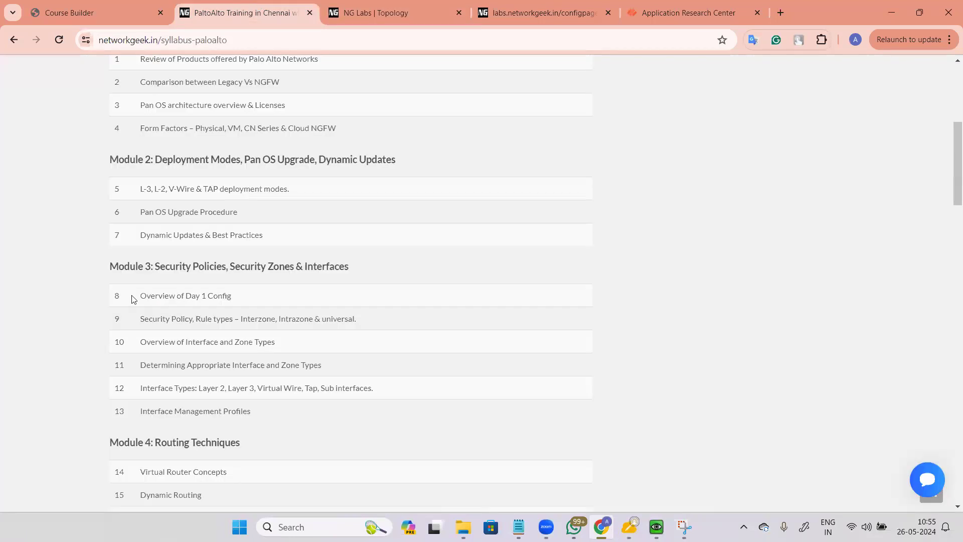
drag(137, 189, 150, 189)
click(163, 188)
drag(165, 188, 153, 188)
mouse_move(203, 190)
mouse_down()
mouse_move(310, 194)
mouse_move(205, 189)
mouse_up()
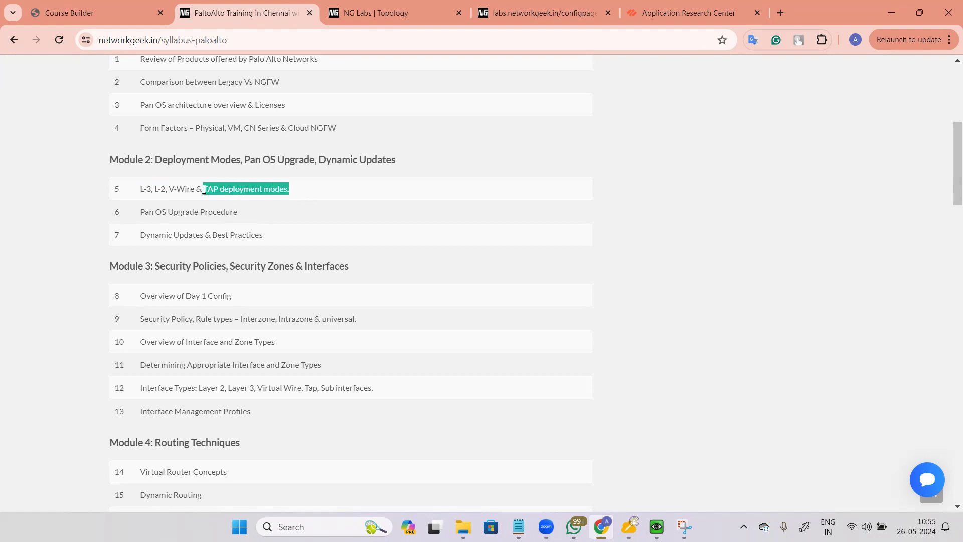
click(206, 189)
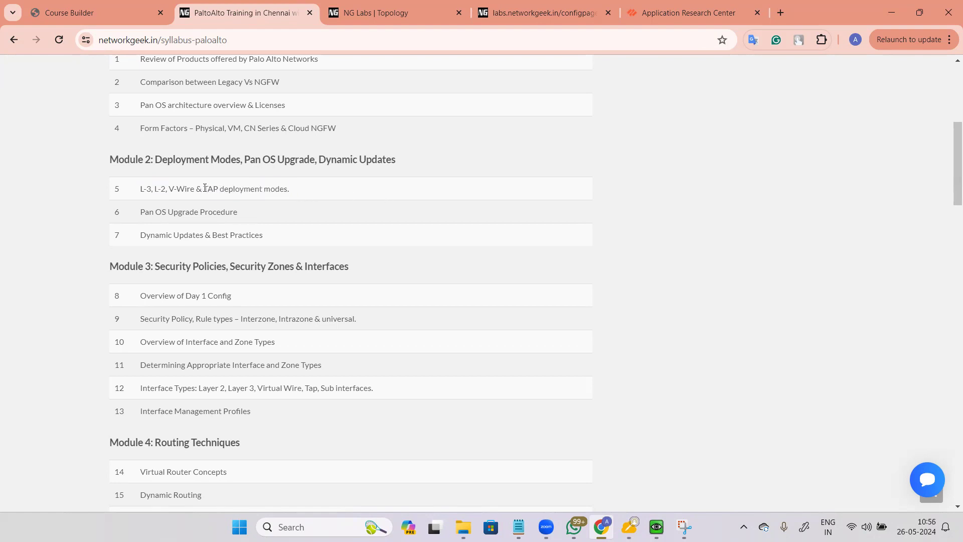
drag(206, 188, 293, 188)
click(303, 194)
scroll(303, 194, down, 20)
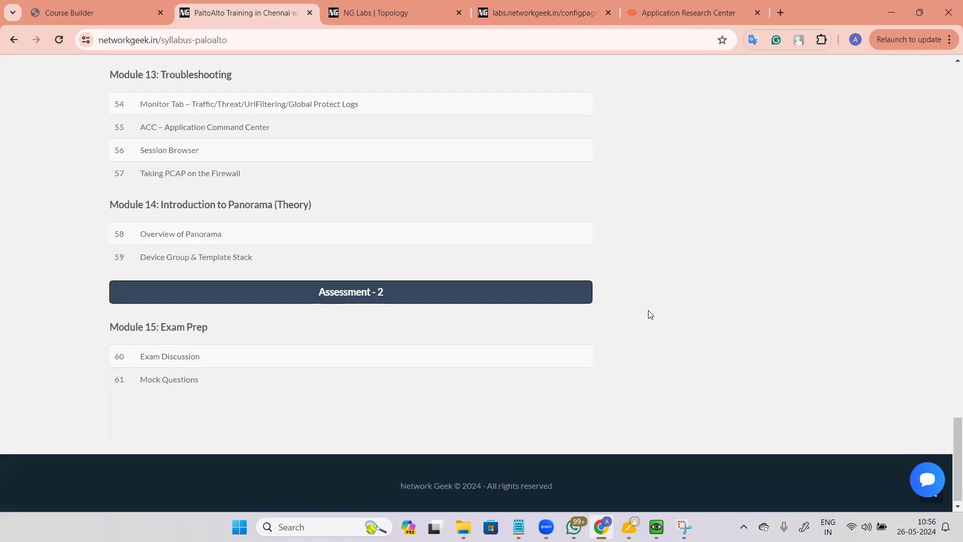
drag(96, 199, 549, 194)
scroll(549, 194, up, 15)
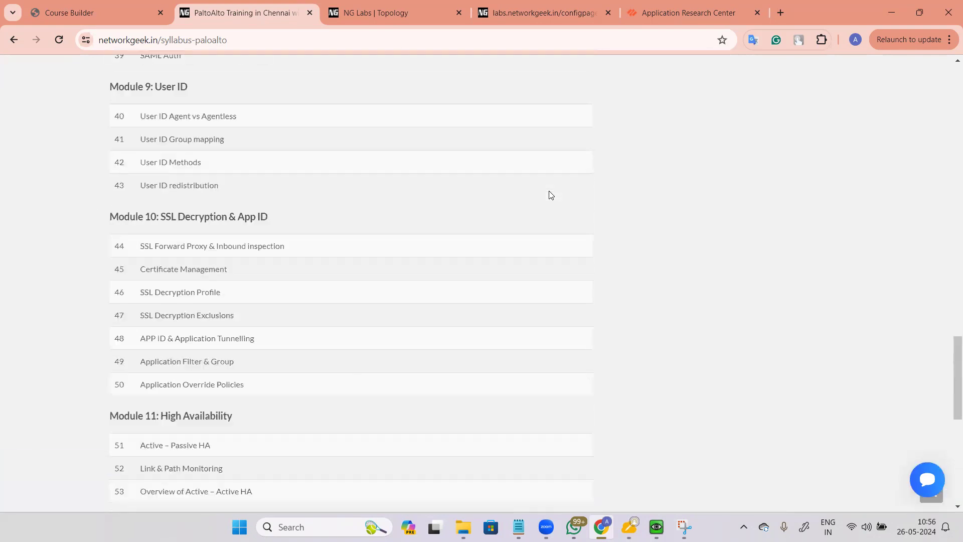
scroll(550, 194, down, 5)
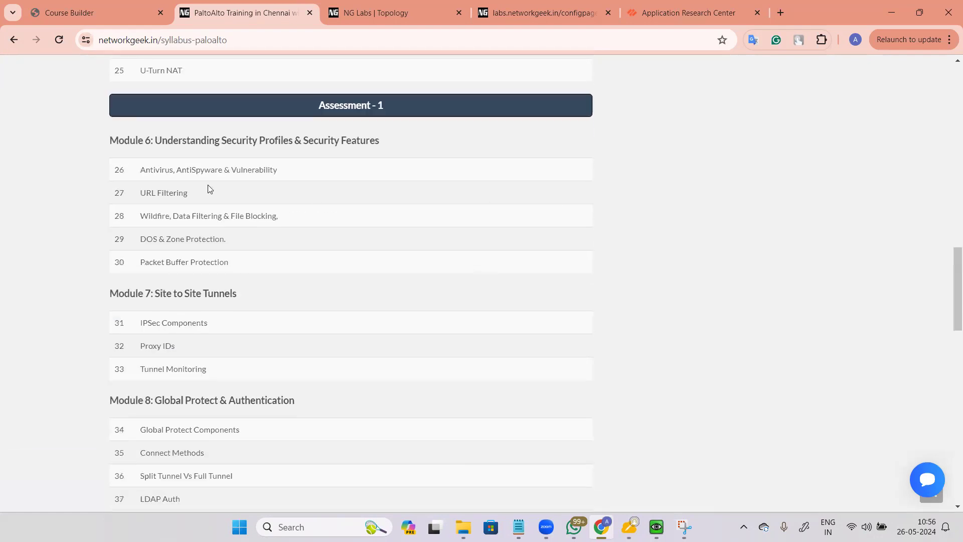
drag(91, 147, 463, 142)
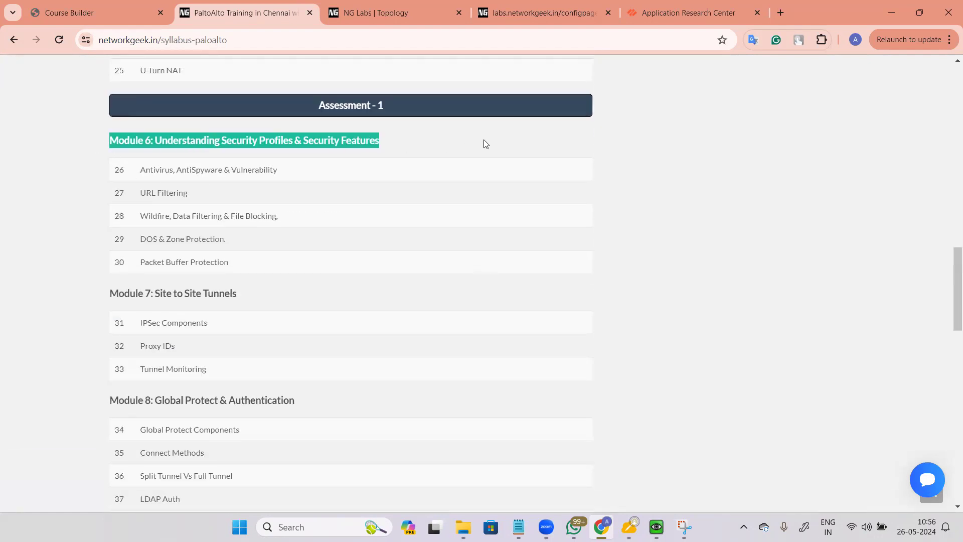
click(230, 139)
drag(210, 139, 516, 159)
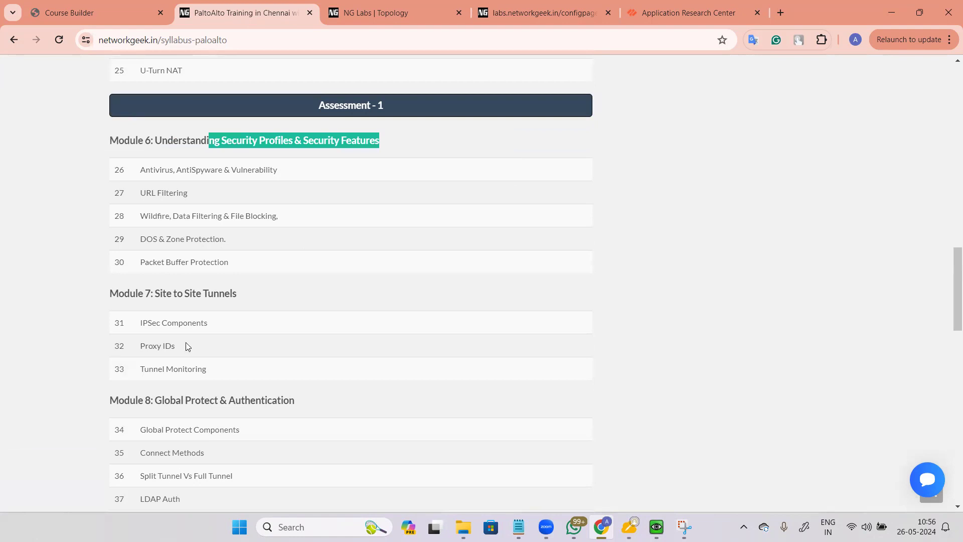
drag(155, 301, 316, 288)
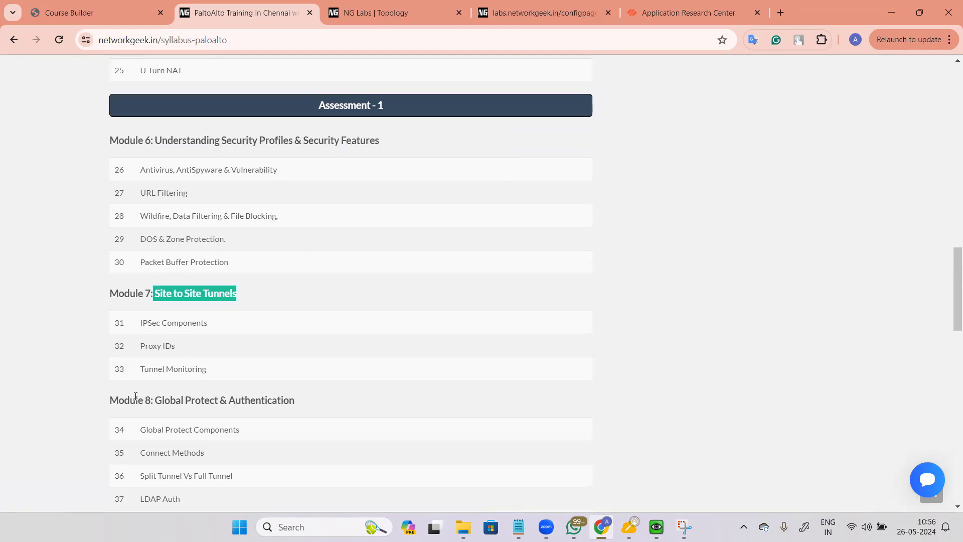
drag(135, 400, 387, 405)
scroll(476, 277, up, 10)
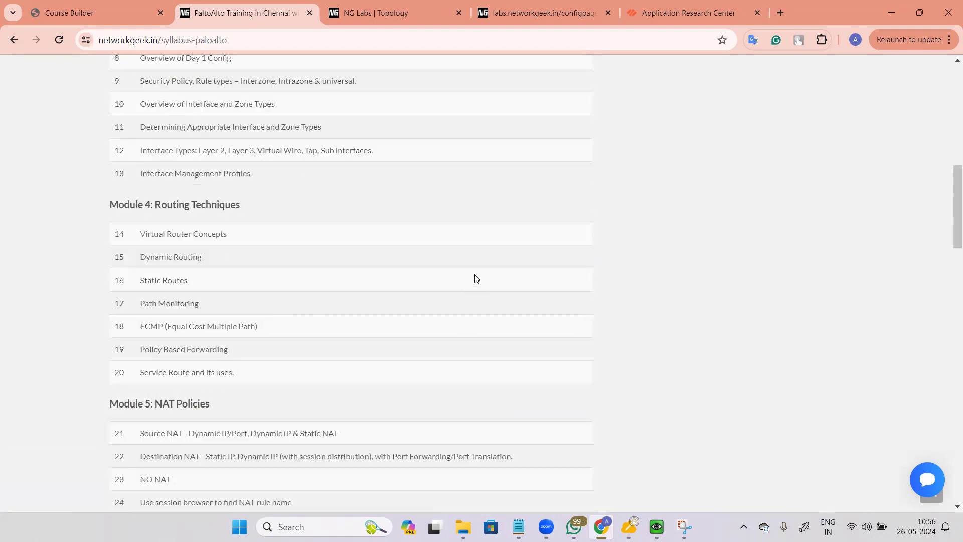
scroll(266, 175, up, 5)
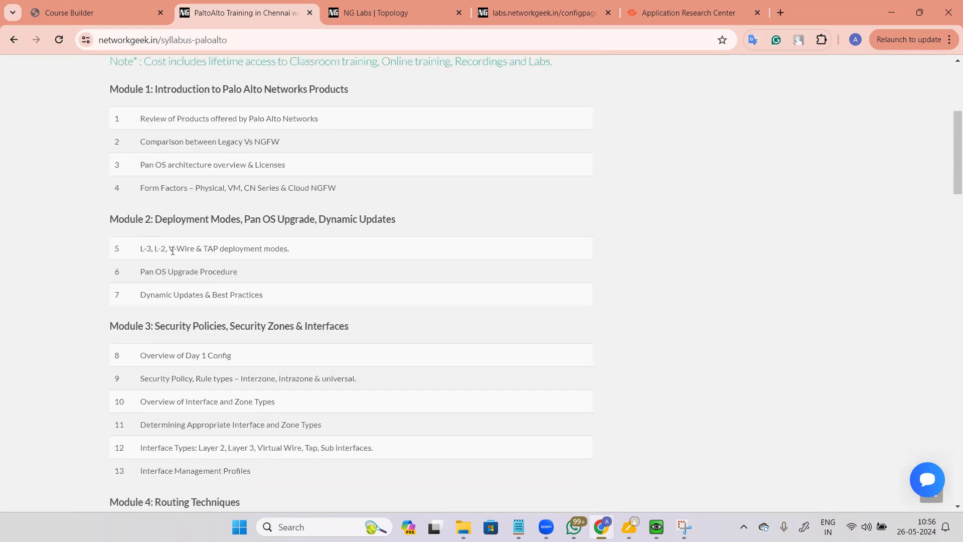
drag(144, 250, 407, 284)
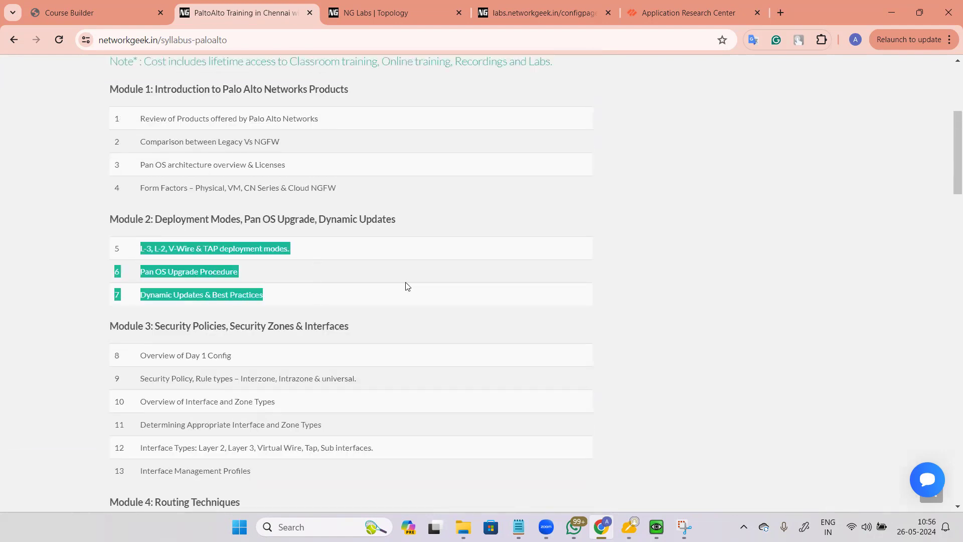
click(300, 296)
drag(300, 296, 113, 256)
click(252, 291)
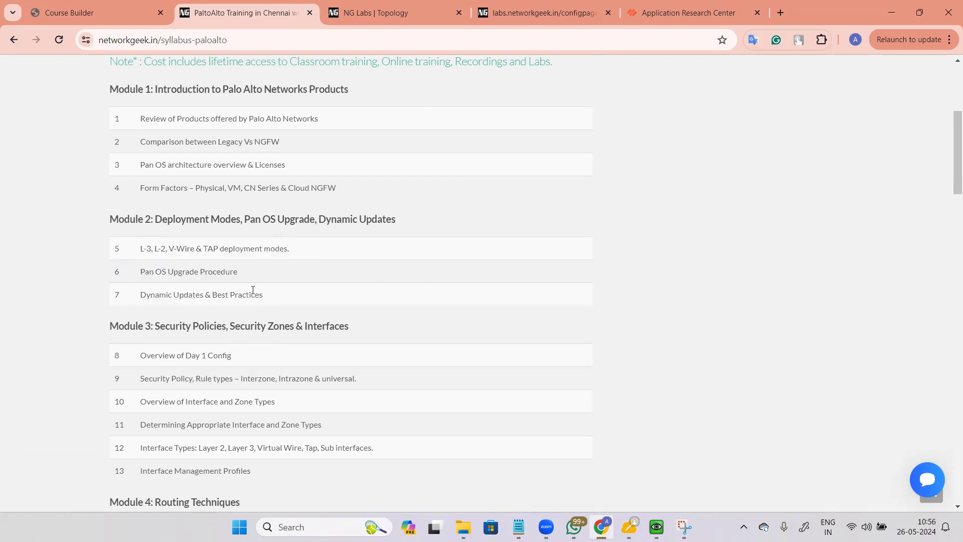
drag(280, 293, 59, 239)
click(279, 298)
drag(242, 290, 95, 227)
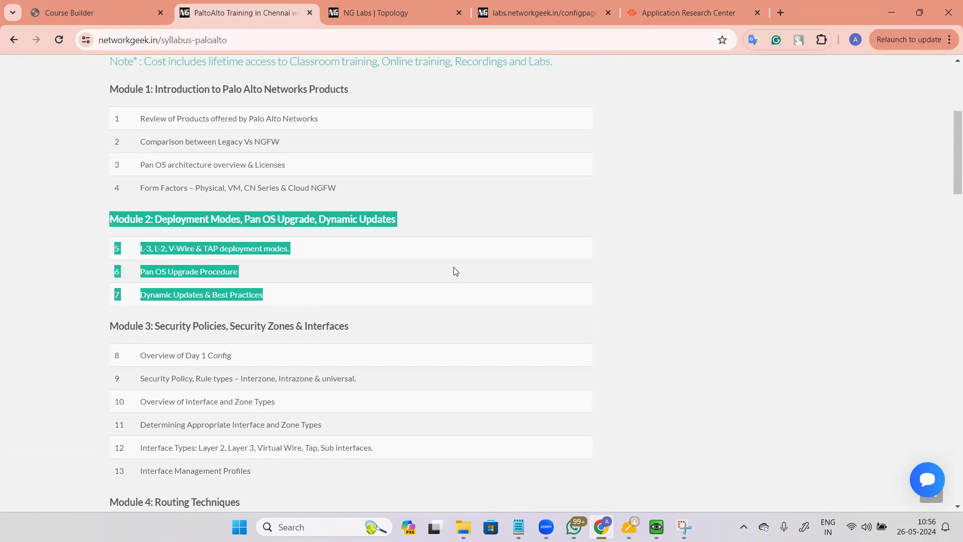
scroll(184, 250, down, 3)
drag(109, 139, 284, 129)
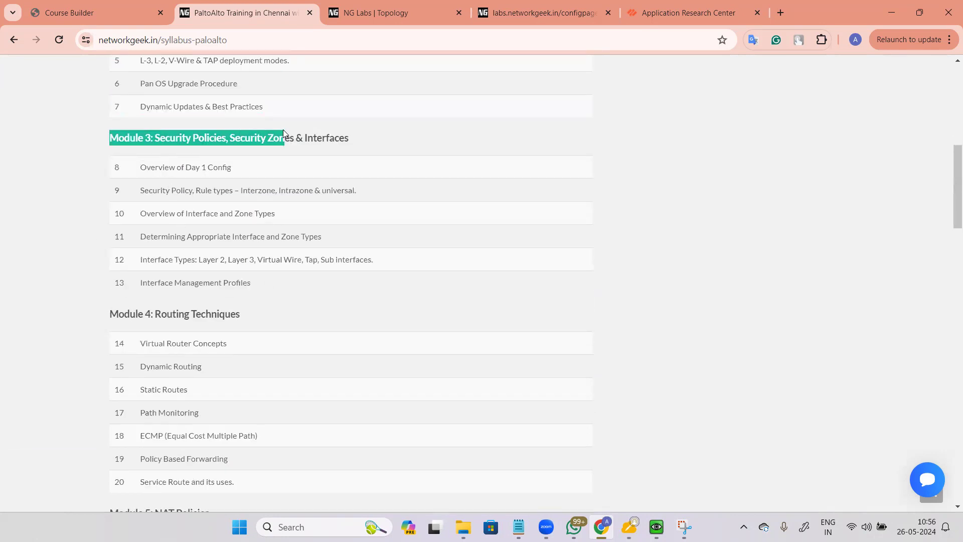
scroll(408, 237, up, 3)
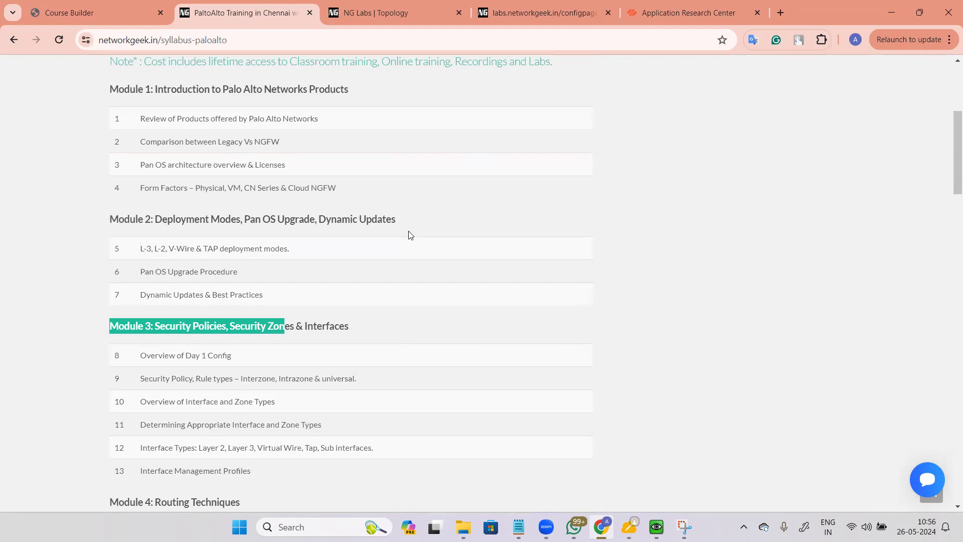
scroll(410, 235, down, 4)
scroll(316, 228, up, 2)
drag(303, 338, 118, 189)
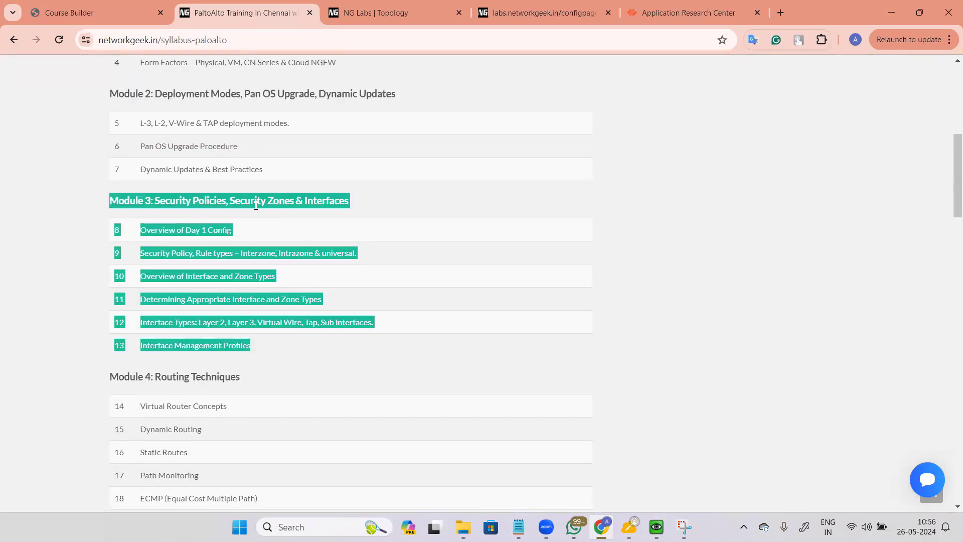
click(134, 238)
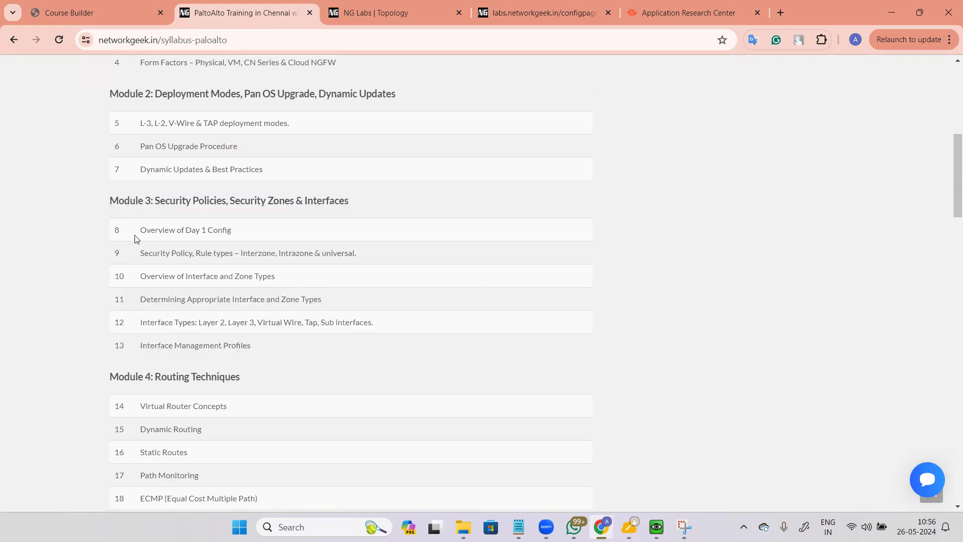
scroll(242, 268, down, 3)
scroll(317, 217, up, 2)
drag(108, 316, 271, 476)
scroll(387, 380, down, 5)
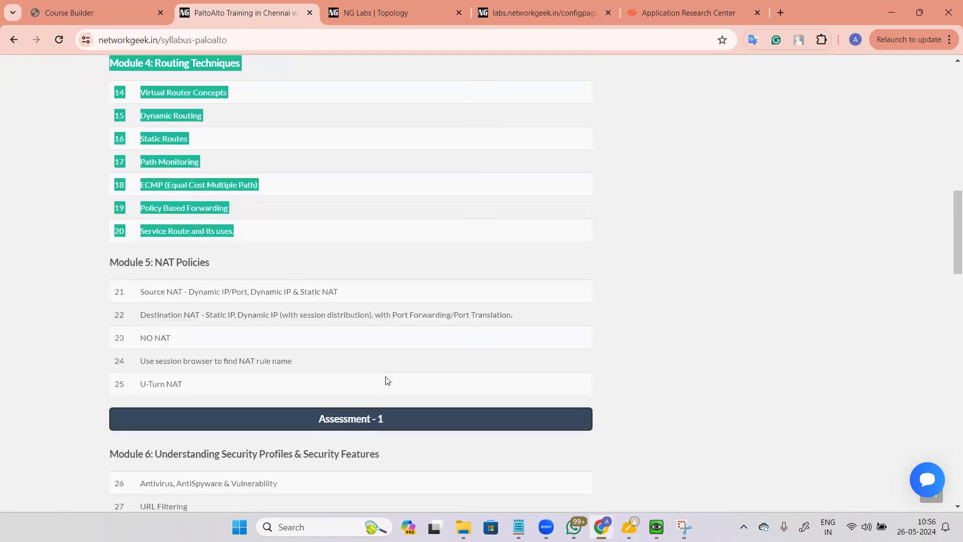
click(263, 242)
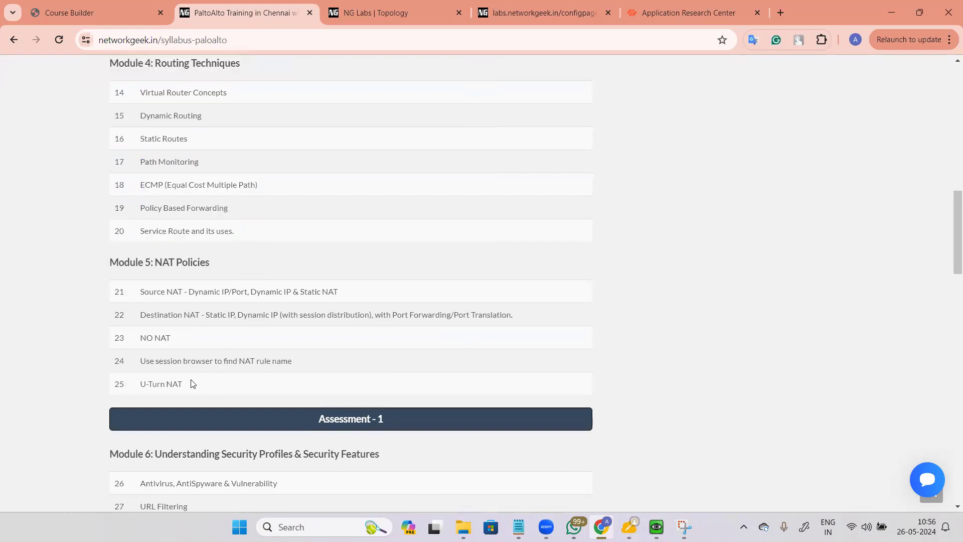
drag(265, 233, 109, 65)
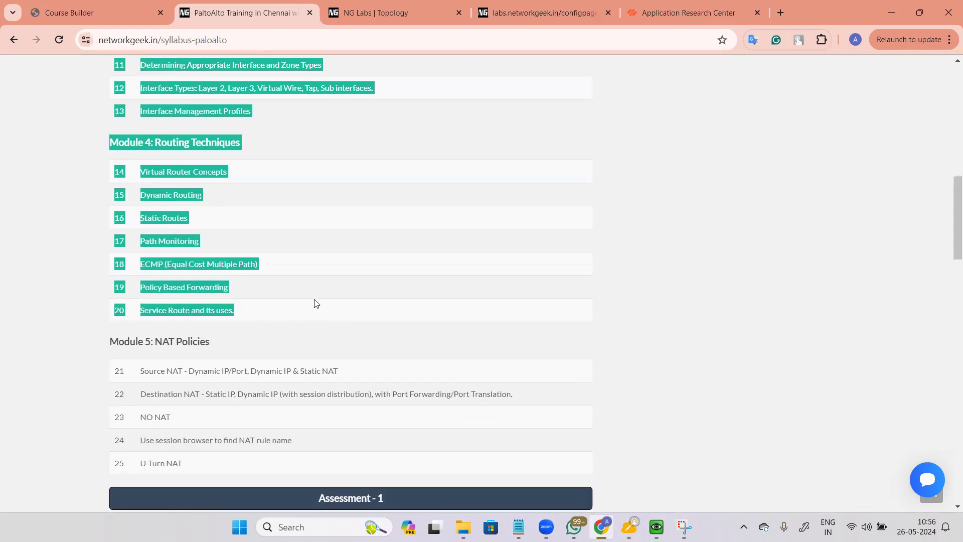
scroll(316, 303, up, 8)
scroll(316, 300, down, 6)
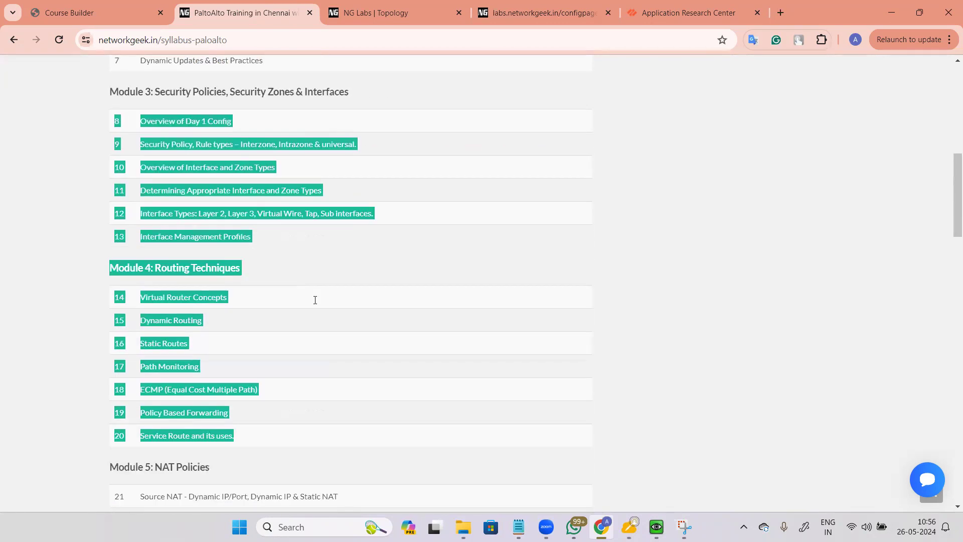
scroll(315, 300, down, 5)
drag(222, 339, 84, 177)
scroll(390, 227, up, 5)
scroll(390, 228, down, 6)
click(347, 263)
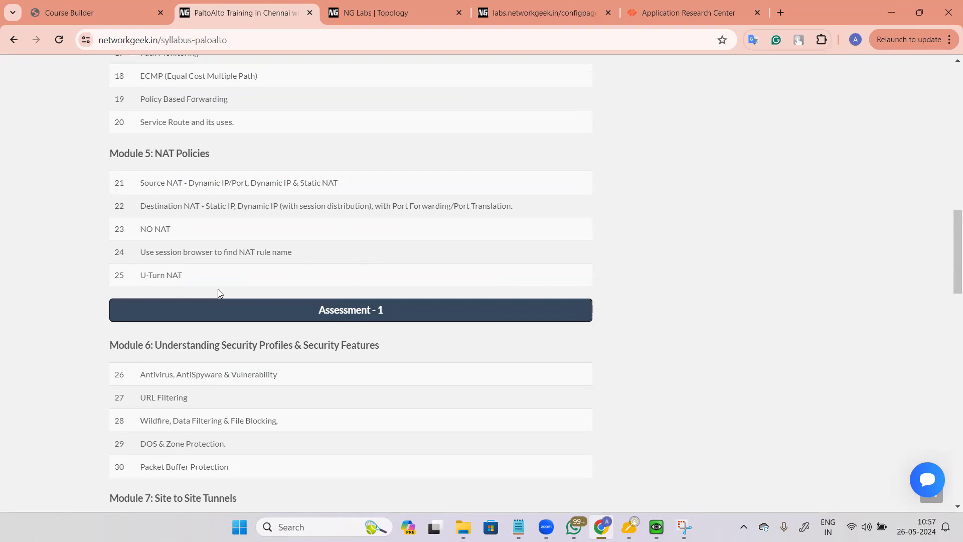
drag(194, 279, 63, 146)
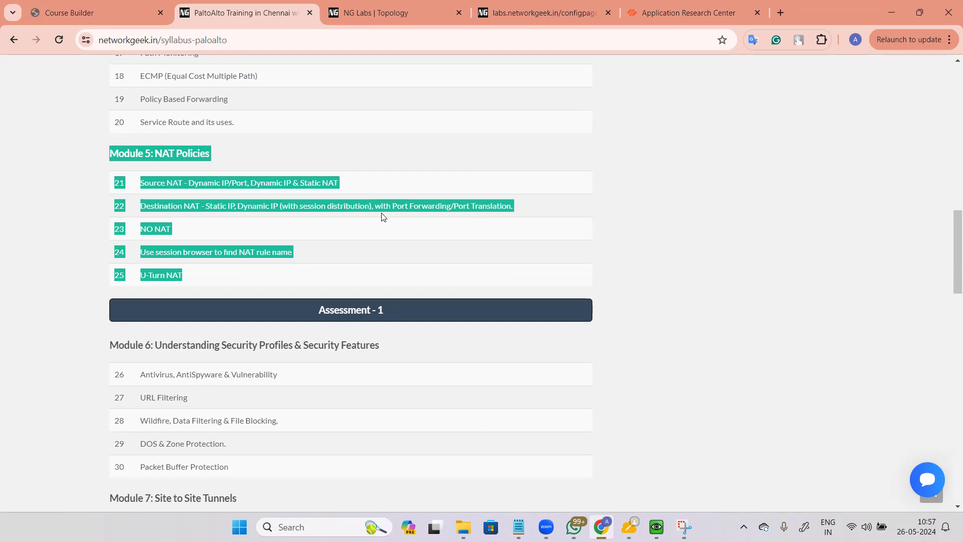
click(246, 272)
drag(215, 280, 113, 145)
click(258, 276)
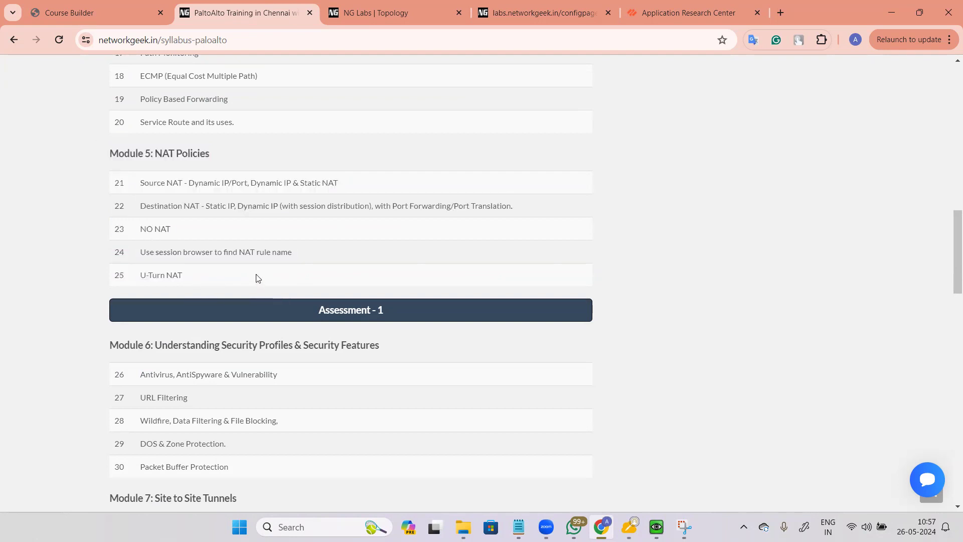